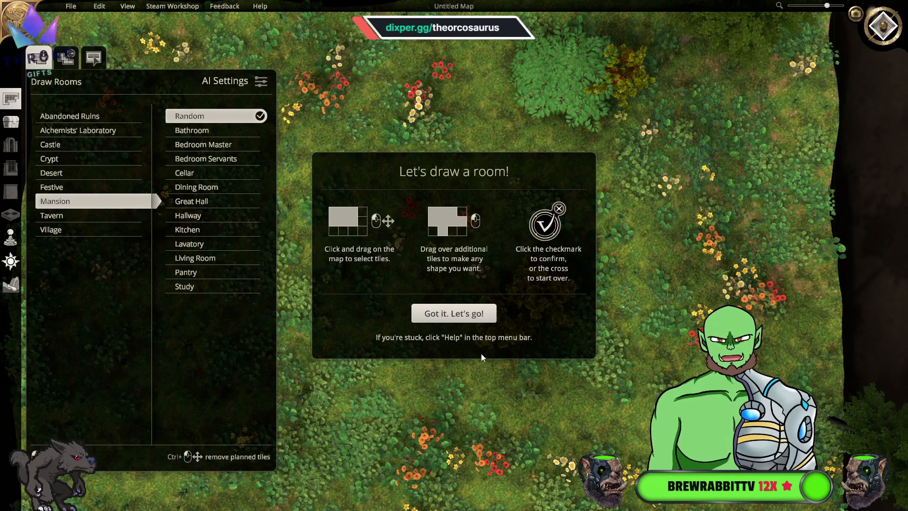
- Dismiss the room-drawing introduction
{"action": "left_click", "coordinate": [431, 313]}
{"action": "left_click", "coordinate": [410, 305]}
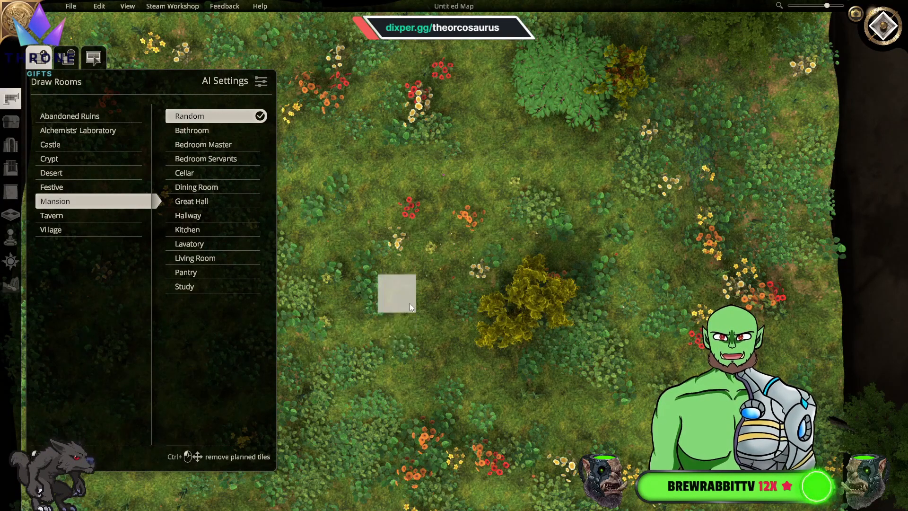
{"action": "scroll", "coordinate": [372, 213], "scroll_direction": "down", "scroll_amount": 3}
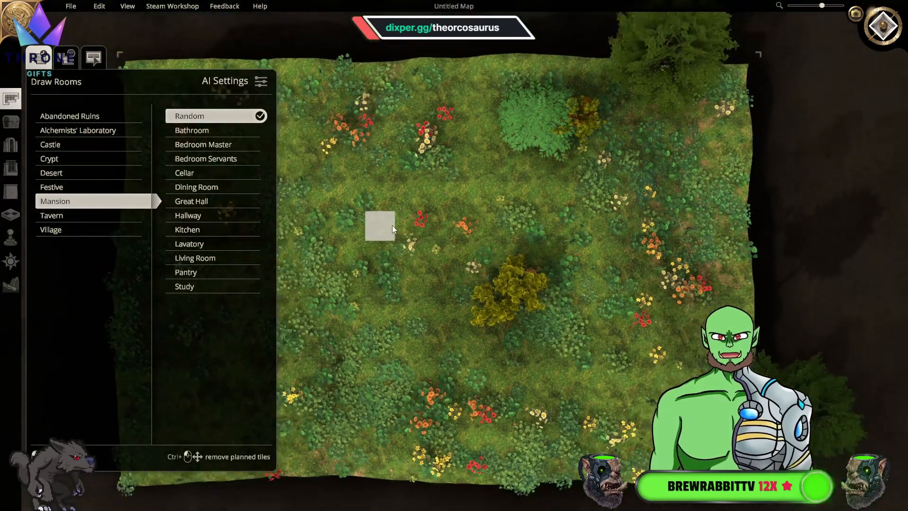
{"action": "scroll", "coordinate": [378, 258], "scroll_direction": "up", "scroll_amount": 2}
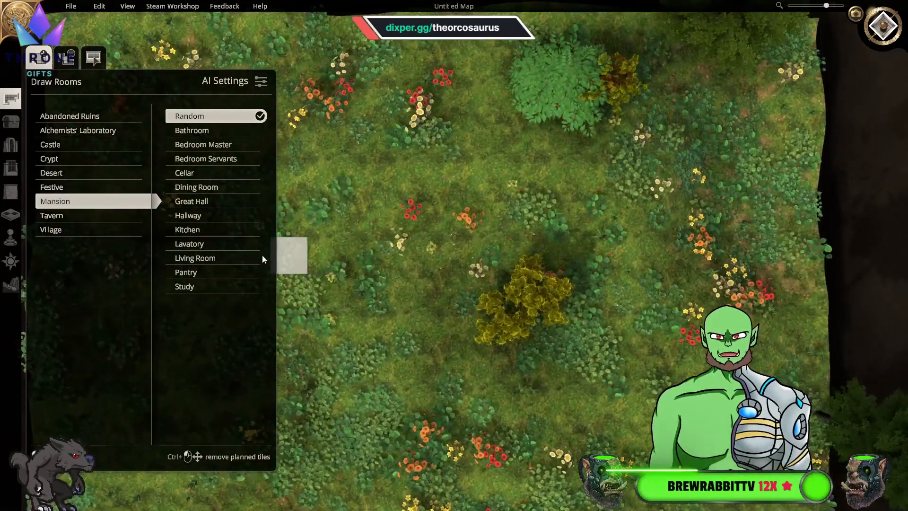
- Generate an Abandoned Ruins Hovel room of 7 by 5 tiles in the upper-right part of the map
{"action": "left_click", "coordinate": [208, 131]}
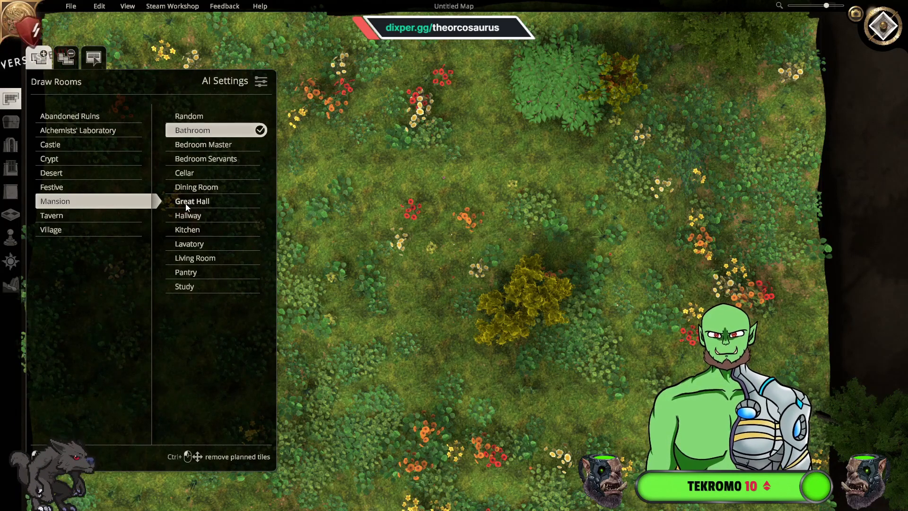
{"action": "left_click", "coordinate": [64, 173]}
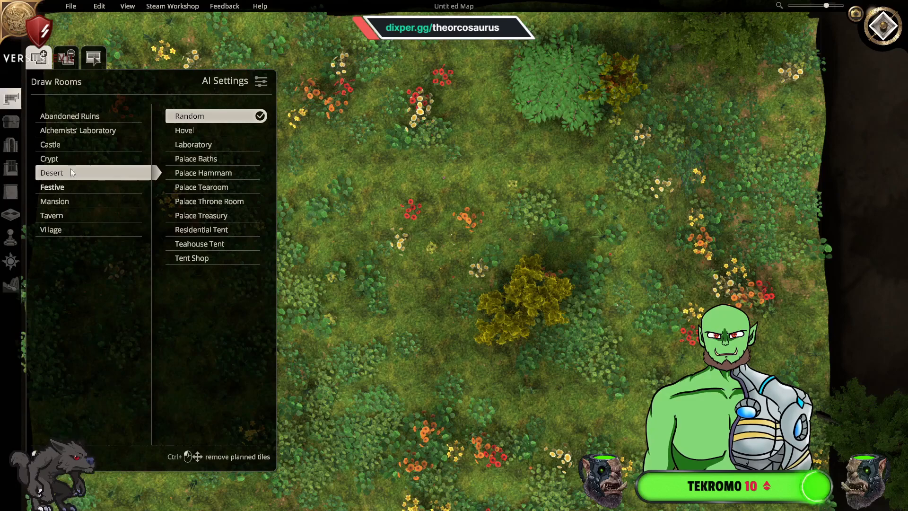
{"action": "left_click", "coordinate": [92, 116]}
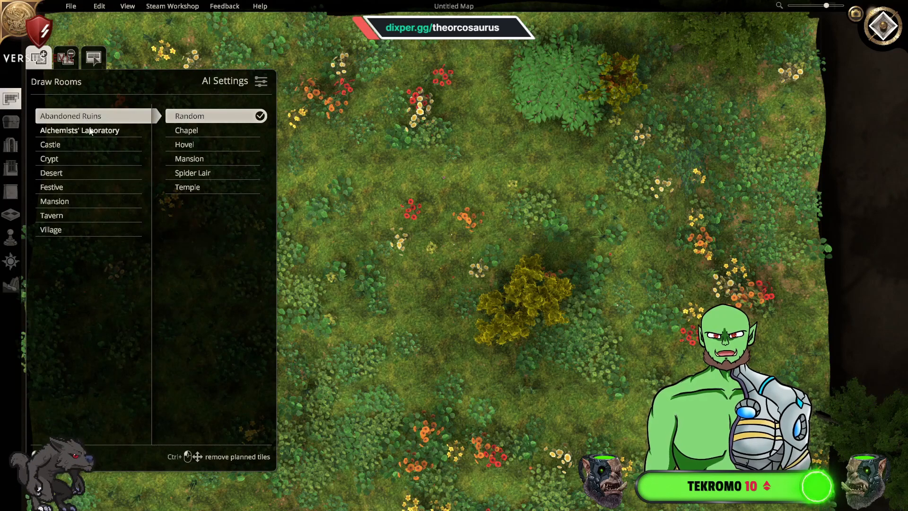
{"action": "left_click", "coordinate": [202, 144]}
{"action": "left_click_drag", "start_coordinate": [472, 145], "coordinate": [693, 293]}
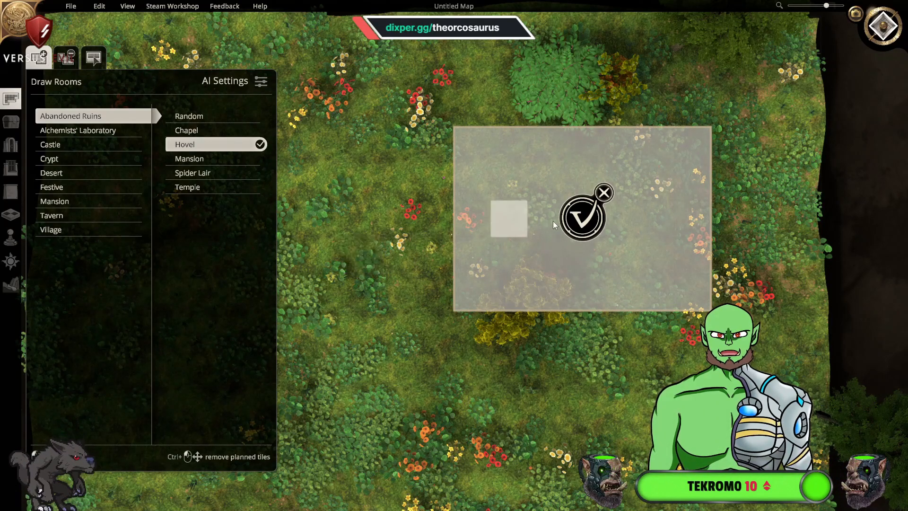
{"action": "left_click", "coordinate": [583, 218]}
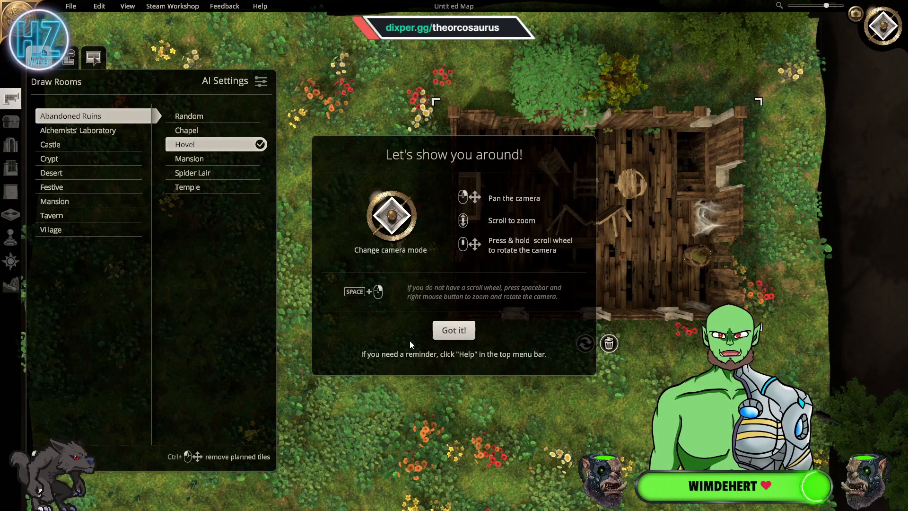
- Dismiss the camera guide and examine the hovel and surrounding terrain in 3D from several angles and distances
{"action": "left_click", "coordinate": [453, 330]}
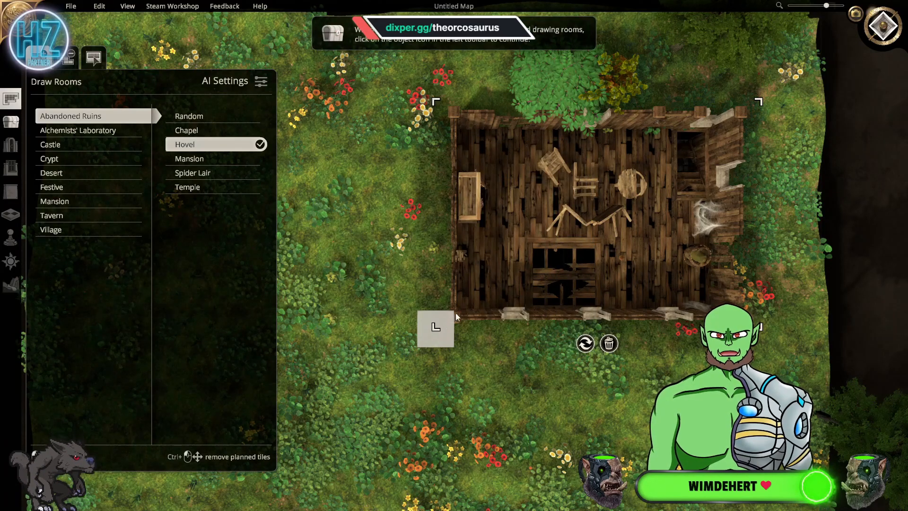
{"action": "key", "text": "d"}
{"action": "key", "text": "w"}
{"action": "key", "text": "s"}
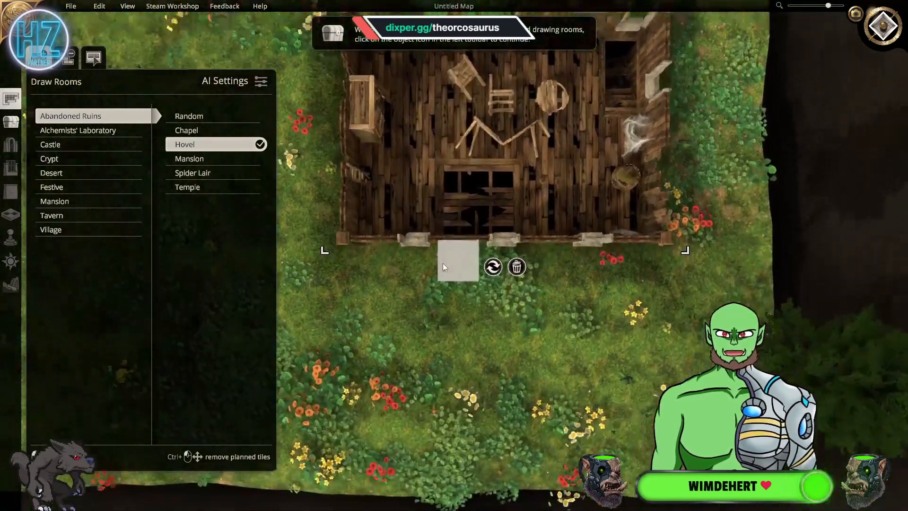
{"action": "scroll", "coordinate": [444, 265], "scroll_direction": "down", "scroll_amount": 2}
{"action": "scroll", "coordinate": [448, 266], "scroll_direction": "down", "scroll_amount": 3}
{"action": "mouse_move", "coordinate": [450, 271]}
{"action": "middle_mouse_down"}
{"action": "mouse_move", "coordinate": [414, 235]}
{"action": "mouse_move", "coordinate": [460, 265]}
{"action": "middle_mouse_up"}
{"action": "key", "text": "w"}
{"action": "key", "text": "d"}
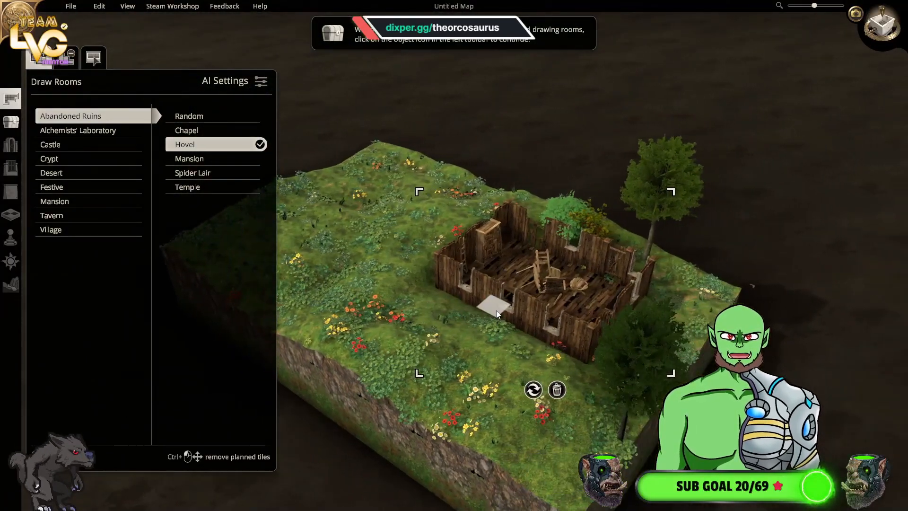
{"action": "key", "text": "s"}
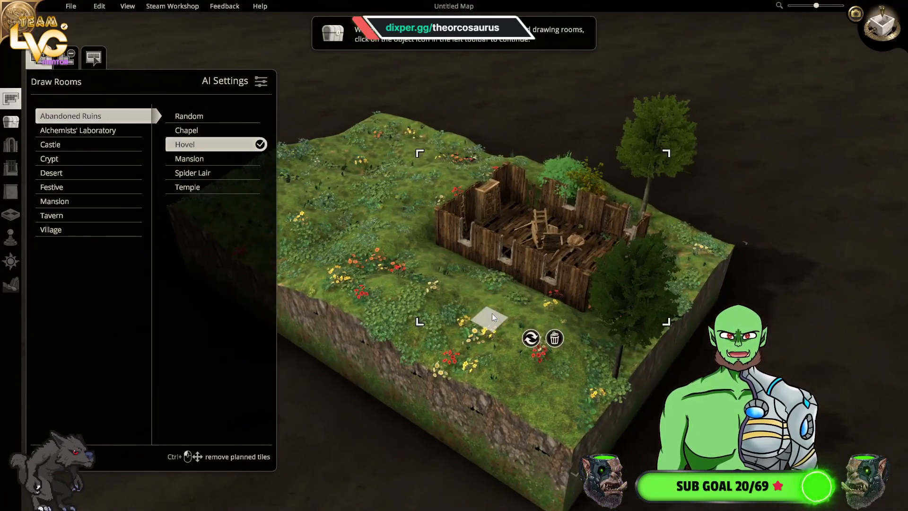
{"action": "scroll", "coordinate": [493, 317], "scroll_direction": "up", "scroll_amount": 2}
{"action": "scroll", "coordinate": [492, 316], "scroll_direction": "up", "scroll_amount": 3}
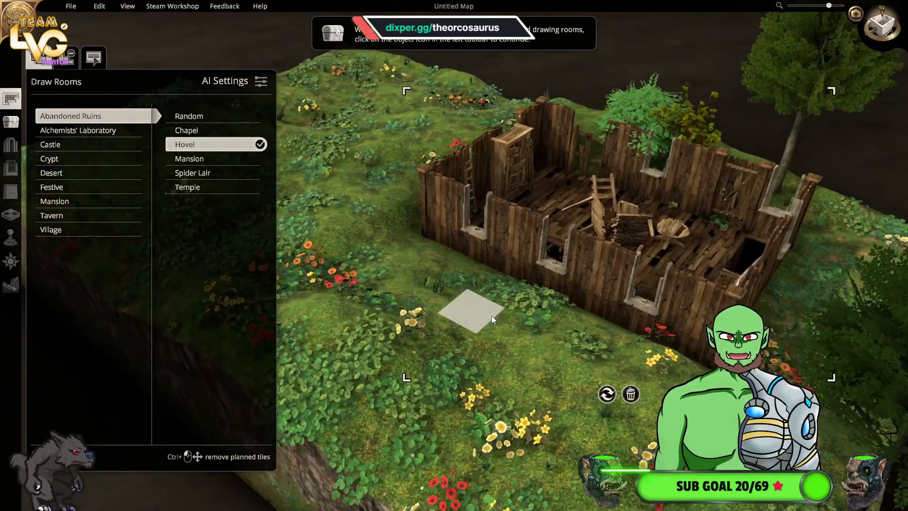
{"action": "middle_click_drag", "start_coordinate": [606, 302], "coordinate": [435, 47]}
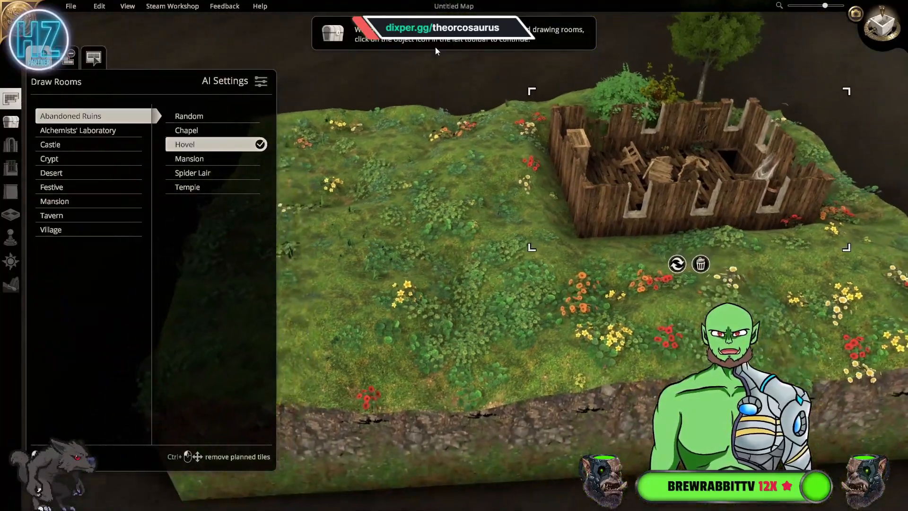
{"action": "key", "text": "w"}
{"action": "key", "text": "d"}
{"action": "key", "text": "s"}
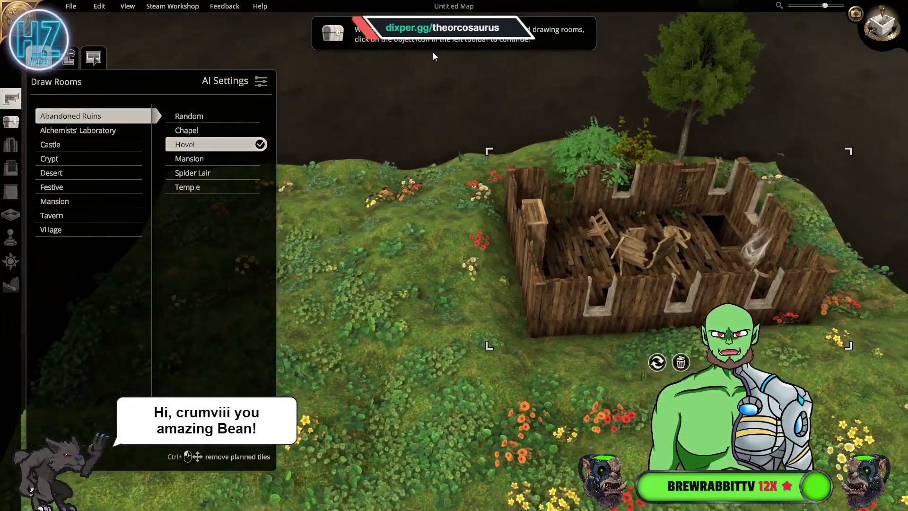
{"action": "key", "text": "s"}
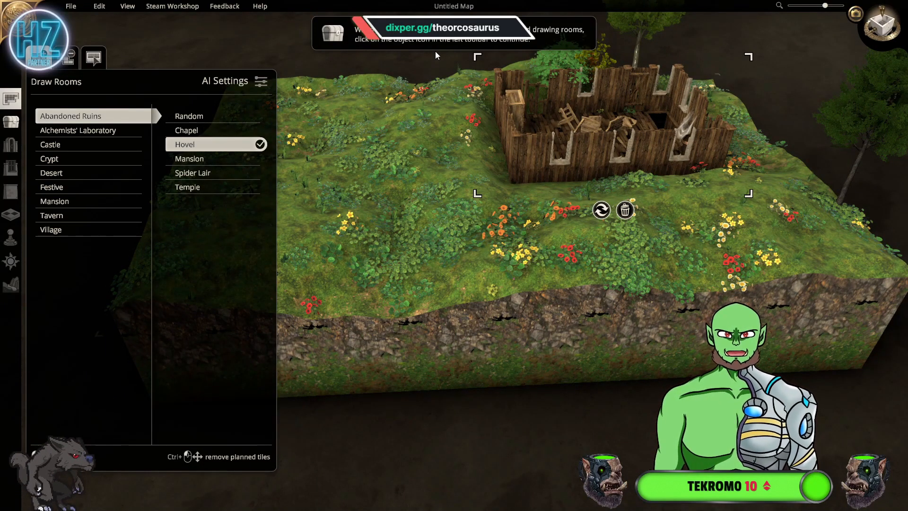
{"action": "scroll", "coordinate": [434, 55], "scroll_direction": "up", "scroll_amount": 3}
{"action": "key", "text": "d"}
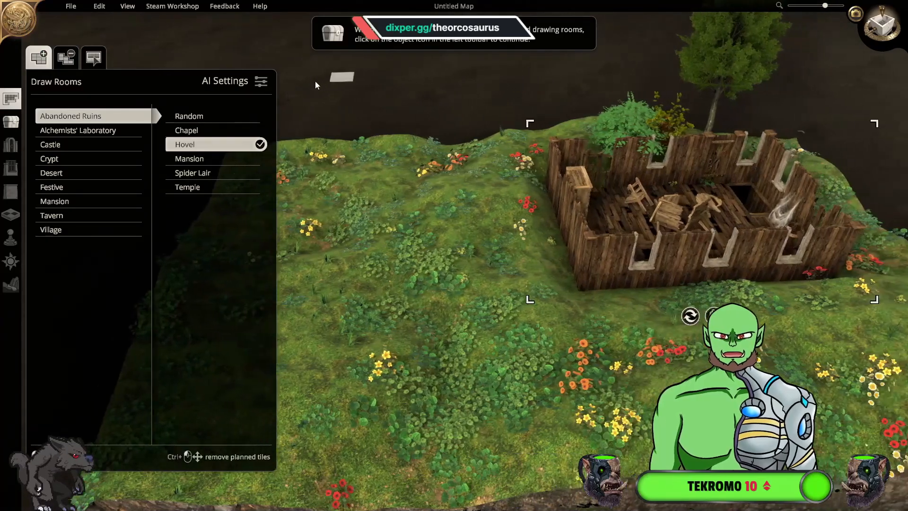
- Switch to object placement and dismiss its instructions
{"action": "left_click", "coordinate": [11, 124]}
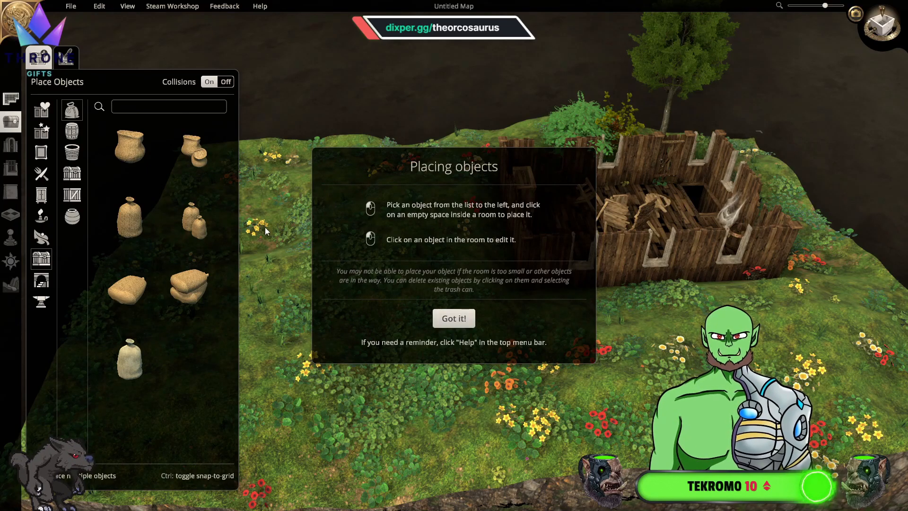
{"action": "left_click", "coordinate": [462, 323]}
{"action": "key", "text": "w"}
{"action": "key", "text": "d"}
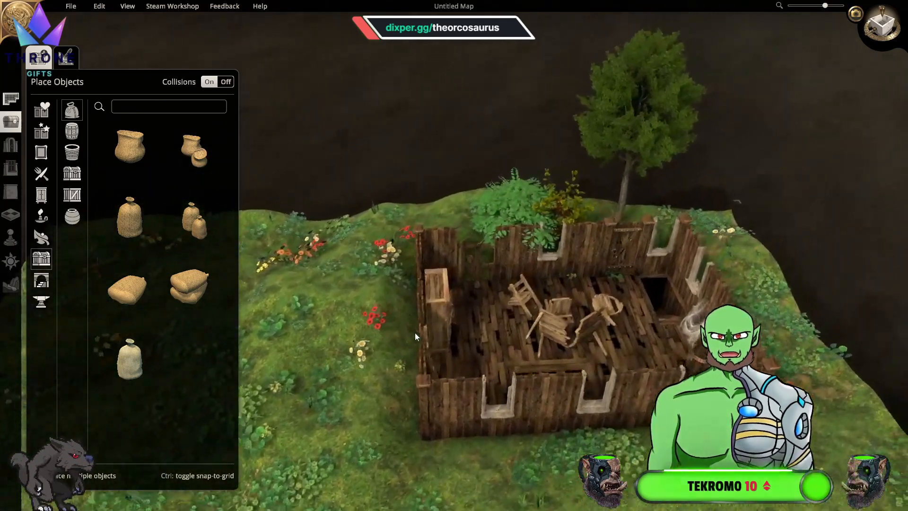
- Examine the hovel up close from different angles and return to the top-down view
{"action": "right_click_drag", "start_coordinate": [543, 399], "coordinate": [447, 398]}
{"action": "middle_click_drag", "start_coordinate": [443, 385], "coordinate": [592, 416]}
{"action": "scroll", "coordinate": [641, 418], "scroll_direction": "up", "scroll_amount": 2}
{"action": "scroll", "coordinate": [642, 418], "scroll_direction": "up", "scroll_amount": 3}
{"action": "right_click_drag", "start_coordinate": [642, 418], "coordinate": [458, 489]}
{"action": "scroll", "coordinate": [426, 487], "scroll_direction": "up", "scroll_amount": 2}
{"action": "key", "text": "s"}
{"action": "middle_click_drag", "start_coordinate": [492, 407], "coordinate": [354, 497]}
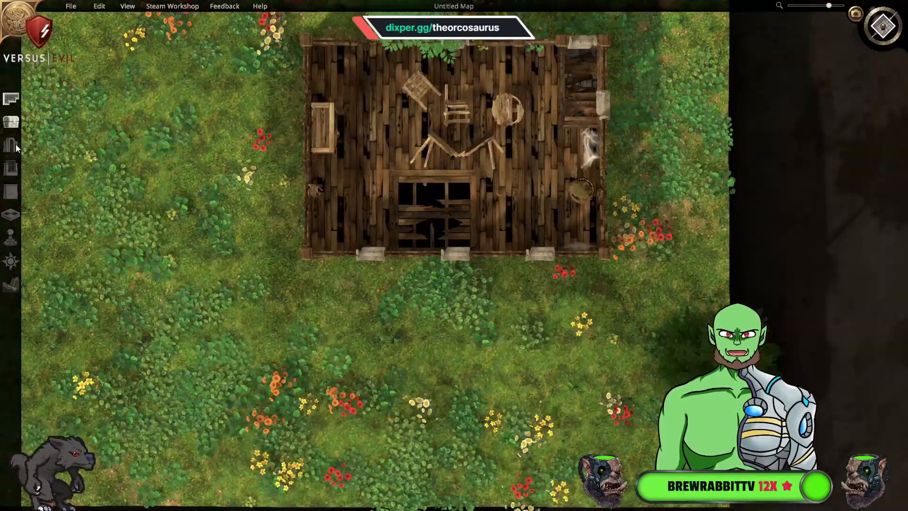
- Generate an Abandoned Ruins Spider Lair room of 7 by 4 tiles against the hovel's south wall
{"action": "key", "text": "a"}
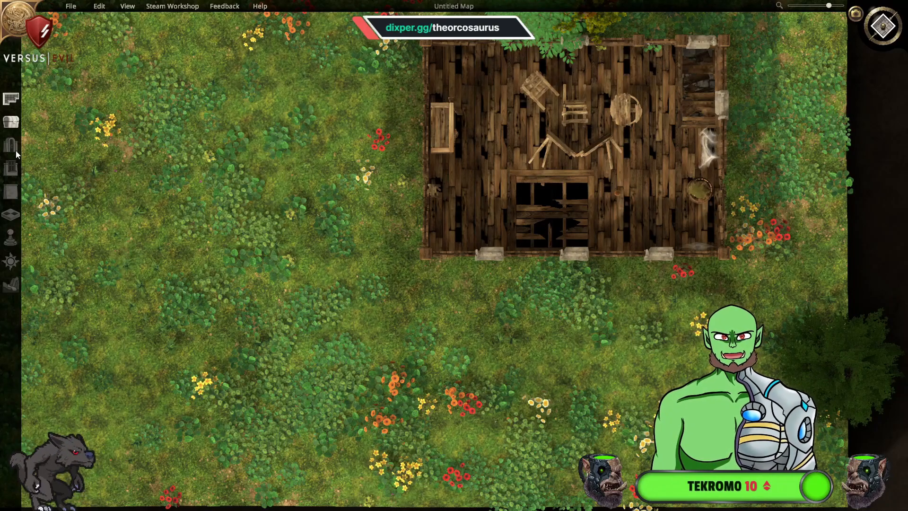
{"action": "key", "text": "a"}
{"action": "key", "text": "a"}
{"action": "key", "text": "d"}
{"action": "key", "text": "s"}
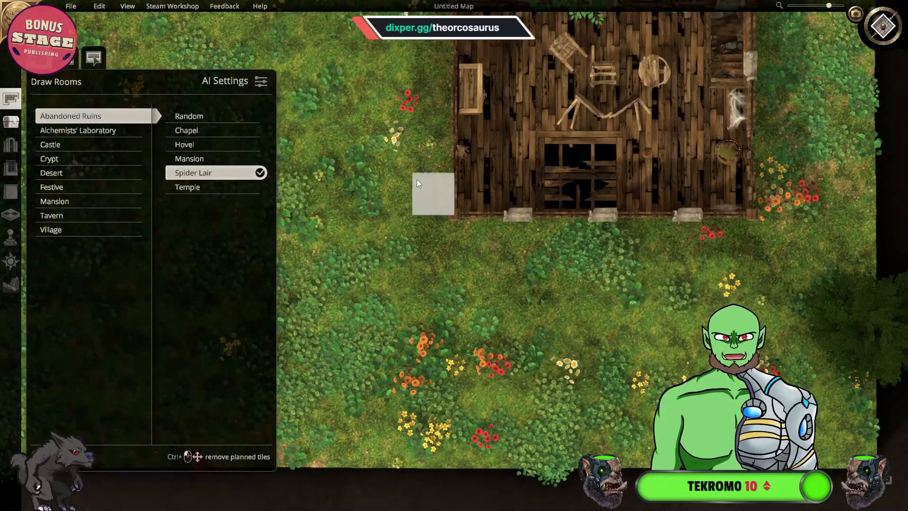
{"action": "key", "text": "a"}
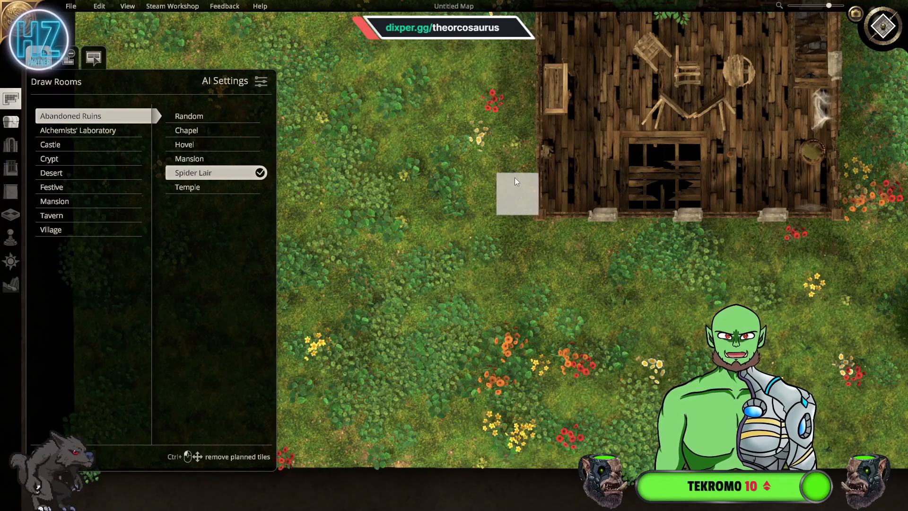
{"action": "middle_click_drag", "start_coordinate": [502, 169], "coordinate": [594, 200]}
{"action": "middle_click_drag", "start_coordinate": [508, 152], "coordinate": [430, 183]}
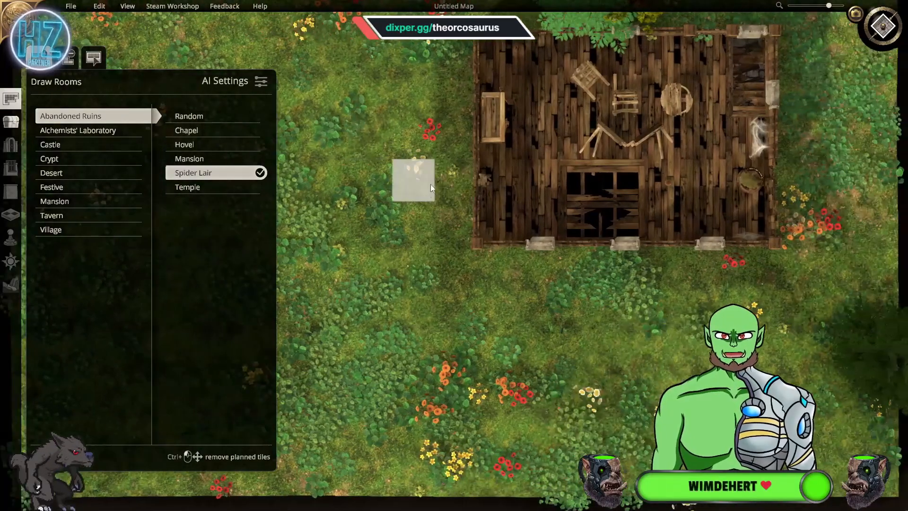
{"action": "left_click_drag", "start_coordinate": [489, 261], "coordinate": [771, 410]}
{"action": "left_click", "coordinate": [620, 327]}
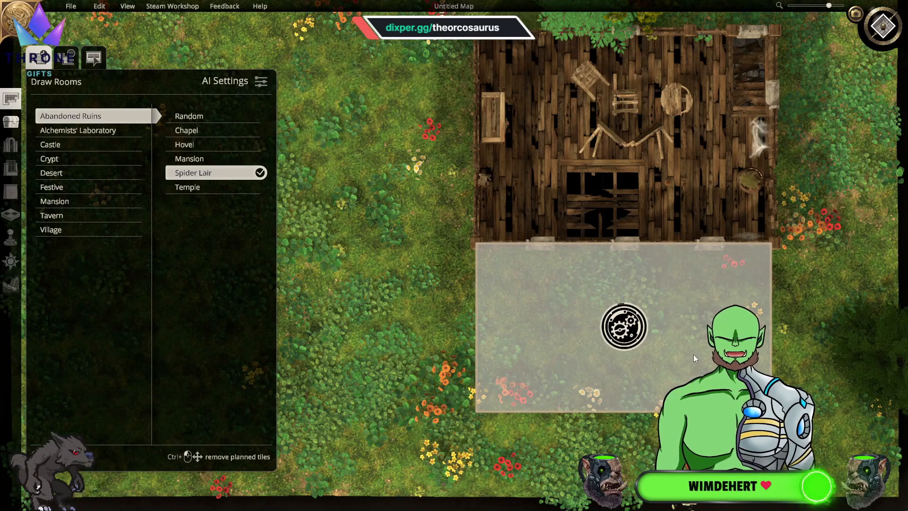
- Delete the Spider Lair room below the hovel
{"action": "key", "text": "s"}
{"action": "scroll", "coordinate": [691, 354], "scroll_direction": "up", "scroll_amount": 1}
{"action": "right_click_drag", "start_coordinate": [648, 239], "coordinate": [453, 268]}
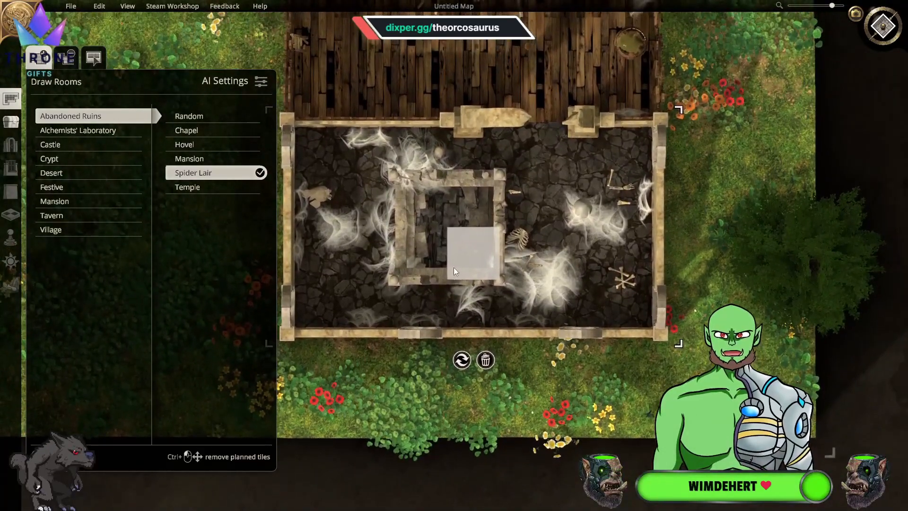
{"action": "key", "text": "a"}
{"action": "left_click", "coordinate": [688, 368]}
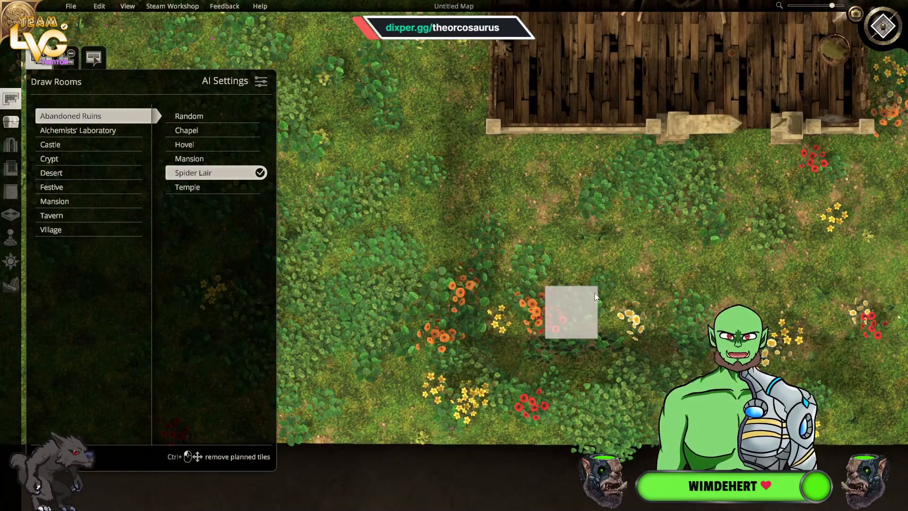
- Generate a second Abandoned Ruins Hovel of 6 by 5 tiles near the map's upper-left corner
{"action": "key", "text": "w"}
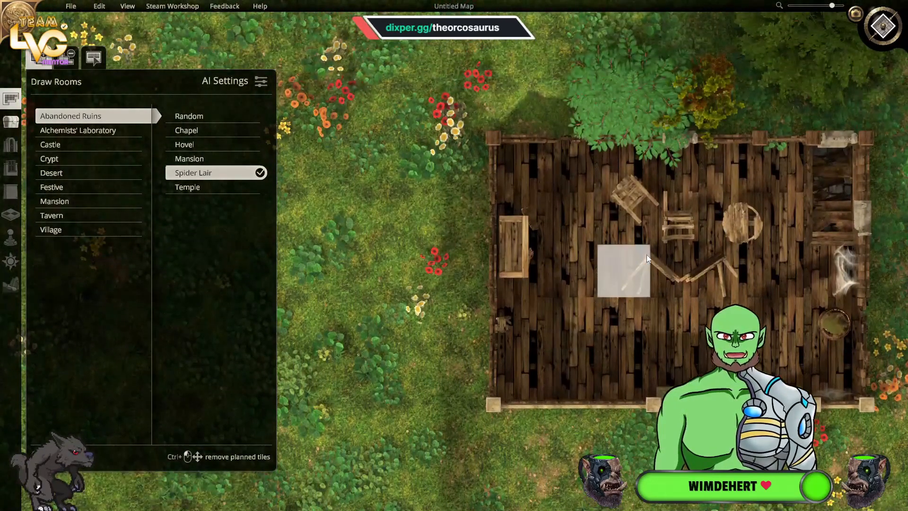
{"action": "key", "text": "s"}
{"action": "key", "text": "a"}
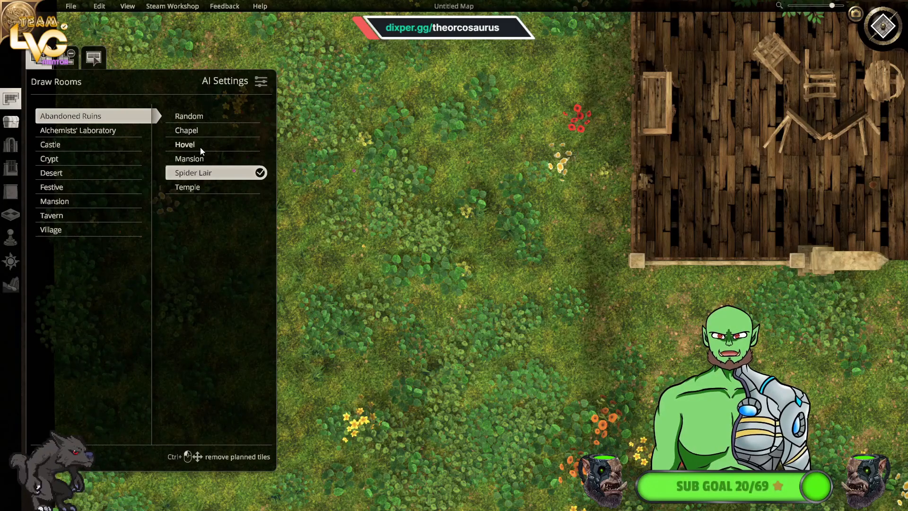
{"action": "left_click", "coordinate": [200, 147]}
{"action": "key", "text": "w"}
{"action": "key", "text": "a"}
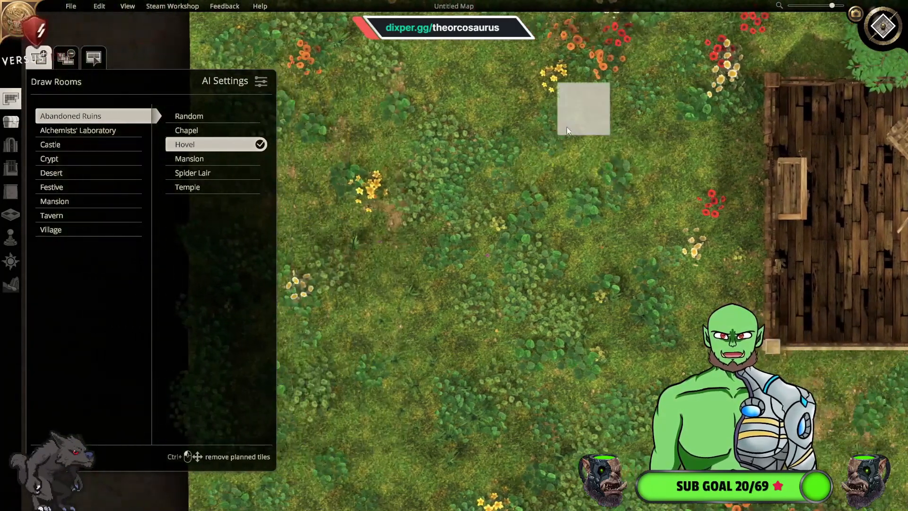
{"action": "scroll", "coordinate": [479, 146], "scroll_direction": "down", "scroll_amount": 4}
{"action": "key", "text": "w"}
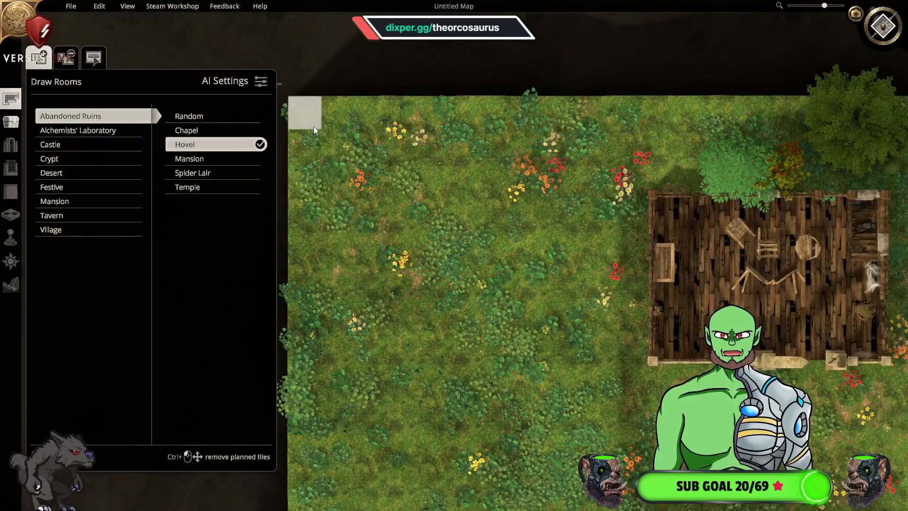
{"action": "left_click_drag", "start_coordinate": [328, 135], "coordinate": [506, 262]}
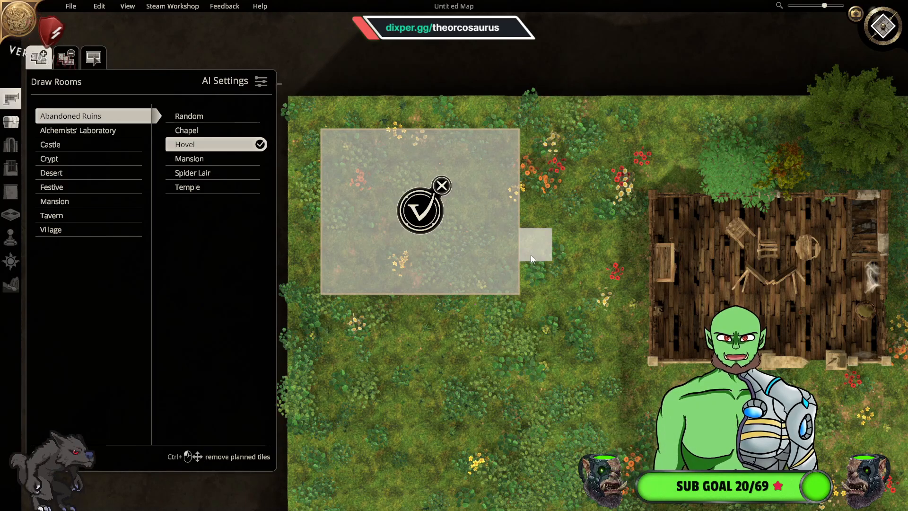
{"action": "key", "text": "s"}
{"action": "key", "text": "w"}
{"action": "key", "text": "a"}
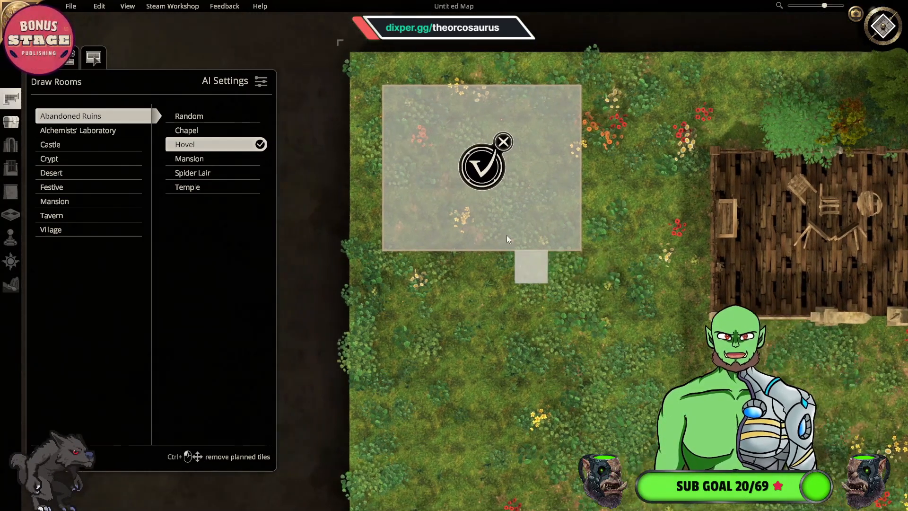
{"action": "left_click", "coordinate": [497, 180]}
- Generate a third Abandoned Ruins Hovel of 5 by 5 tiles in the map's southwest, below the northwest hovel
{"action": "key", "text": "s"}
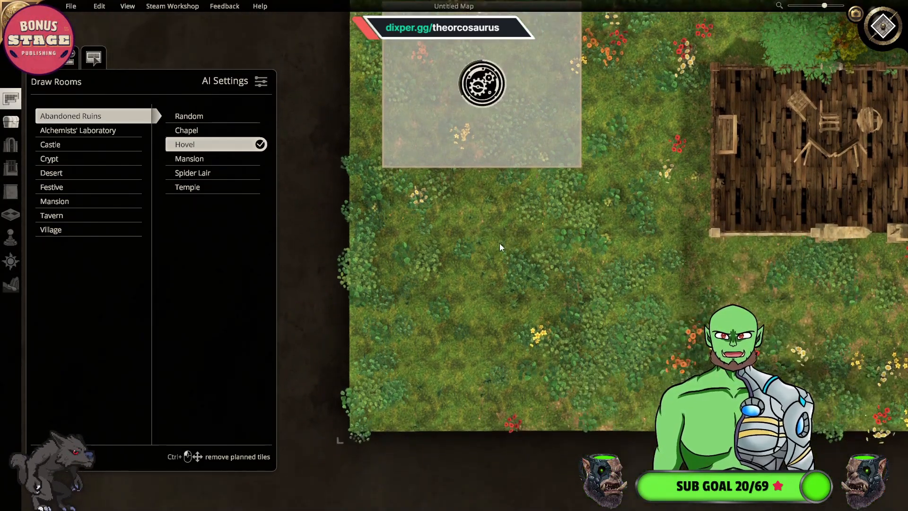
{"action": "left_click_drag", "start_coordinate": [515, 218], "coordinate": [681, 365]}
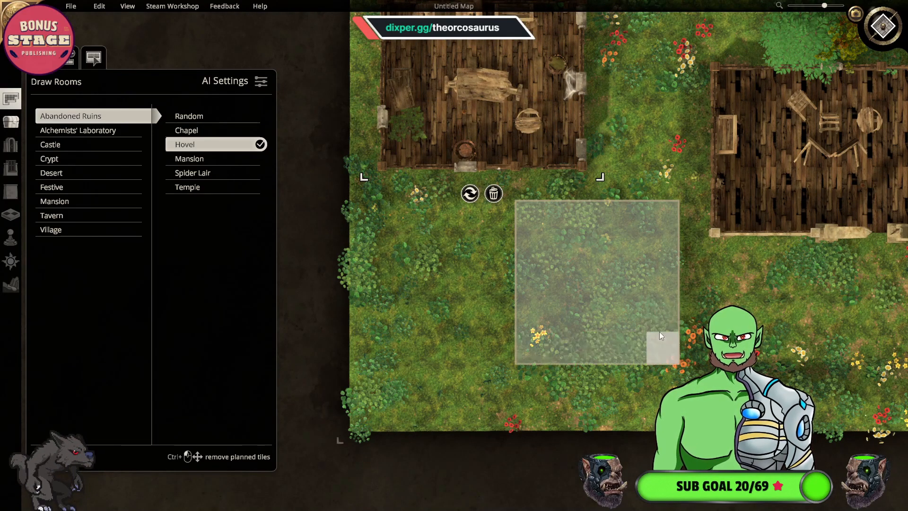
{"action": "left_click", "coordinate": [603, 278]}
- Generate a fourth Abandoned Ruins Hovel of 7 by 4 tiles south of the northeast hovel
{"action": "key", "text": "d"}
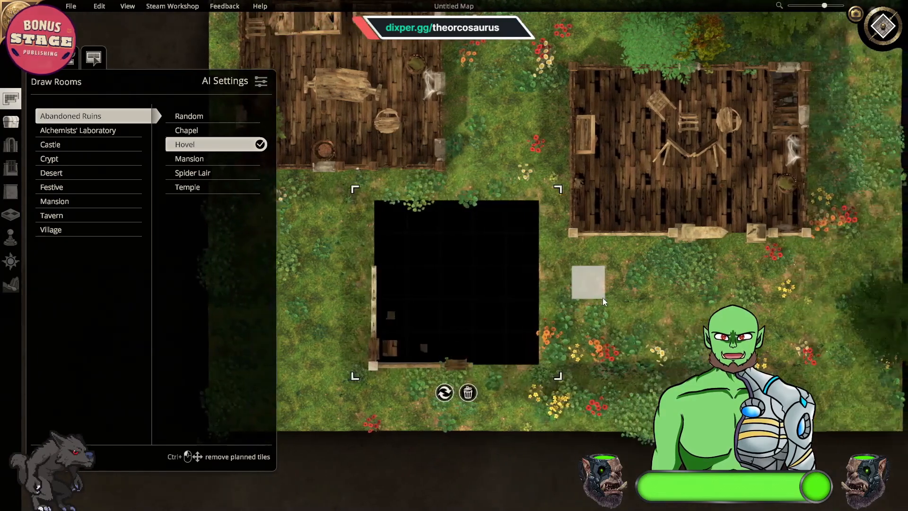
{"action": "key", "text": "s"}
{"action": "left_click_drag", "start_coordinate": [564, 226], "coordinate": [774, 330]}
{"action": "left_click", "coordinate": [662, 259]}
{"action": "key", "text": "a"}
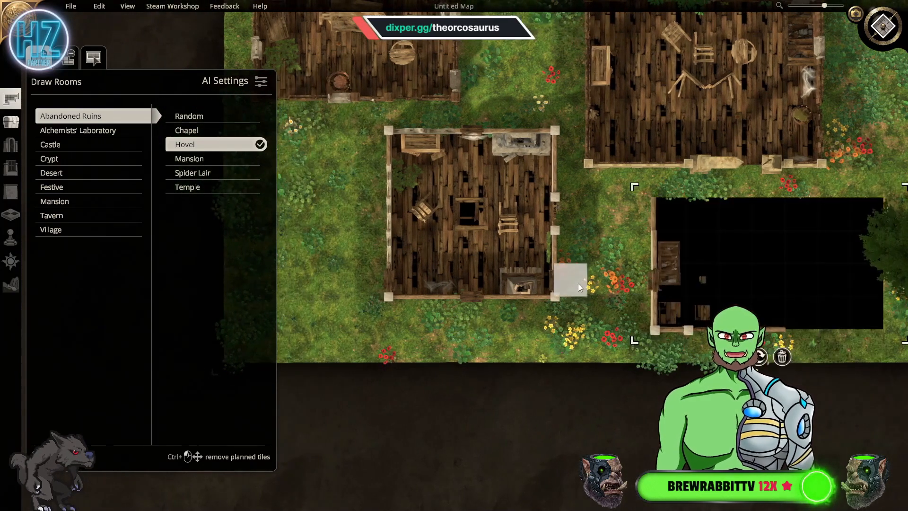
- Browse the placeable objects, looking through the Nature flowers, the spider webs and the animal-head trophies
{"action": "key", "text": "d"}
{"action": "scroll", "coordinate": [643, 294], "scroll_direction": "up", "scroll_amount": 1}
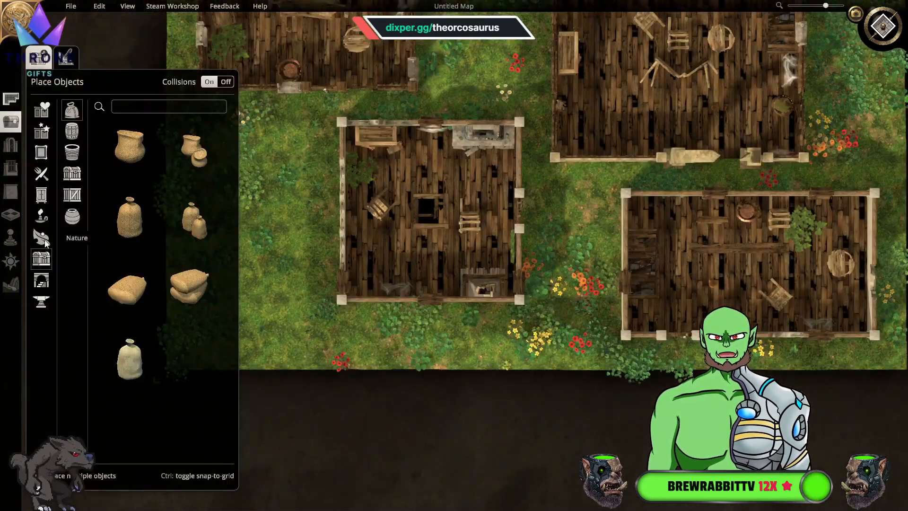
{"action": "left_click", "coordinate": [42, 238]}
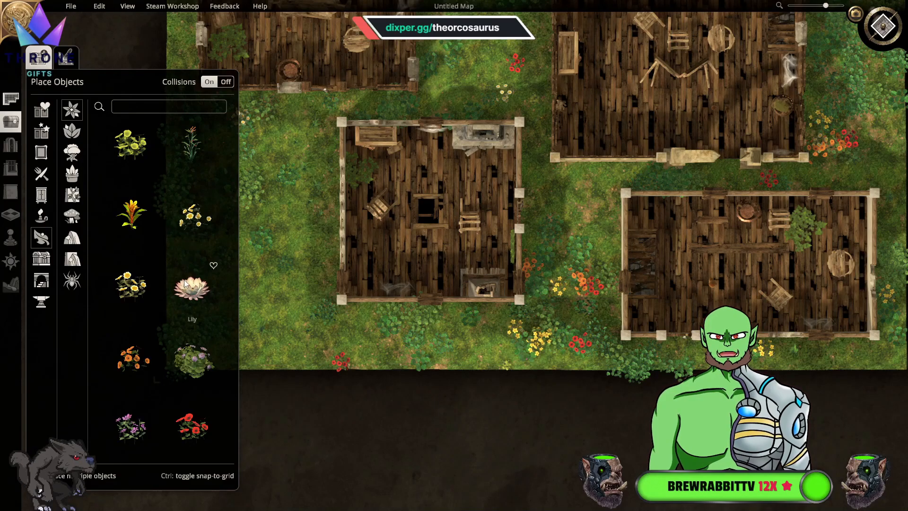
{"action": "scroll", "coordinate": [194, 294], "scroll_direction": "down", "scroll_amount": 3}
{"action": "scroll", "coordinate": [195, 308], "scroll_direction": "down", "scroll_amount": 3}
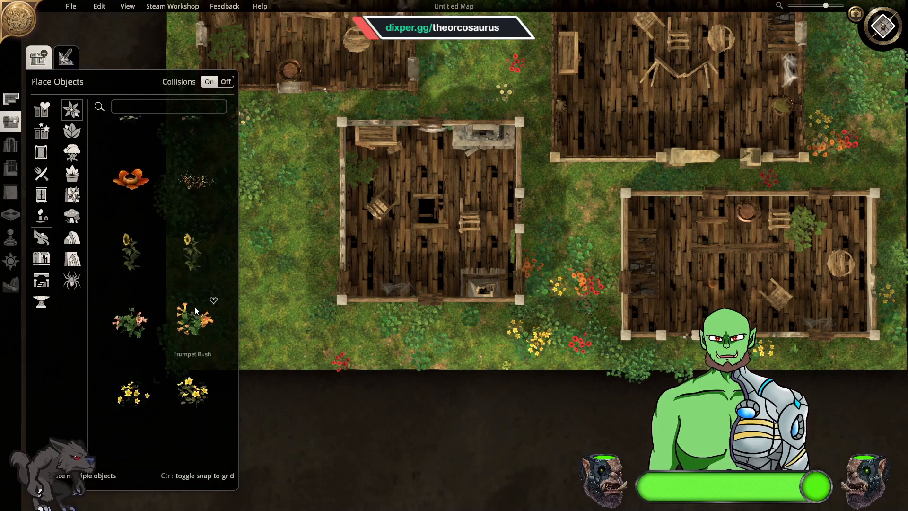
{"action": "key", "text": "a"}
{"action": "key", "text": "d"}
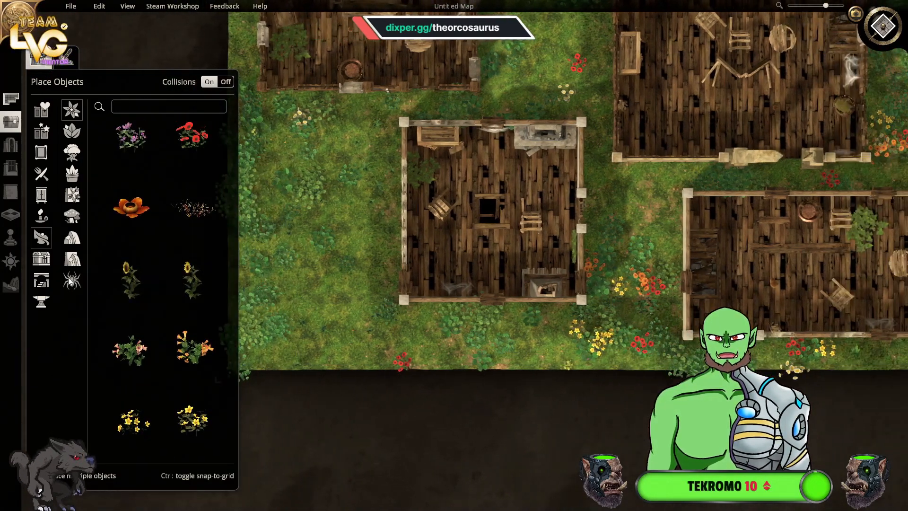
{"action": "left_click", "coordinate": [72, 282]}
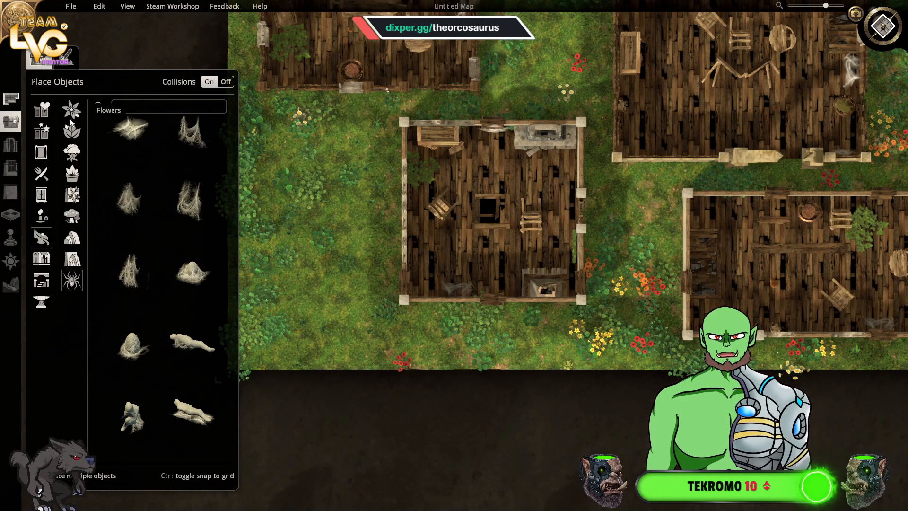
{"action": "left_click", "coordinate": [45, 151]}
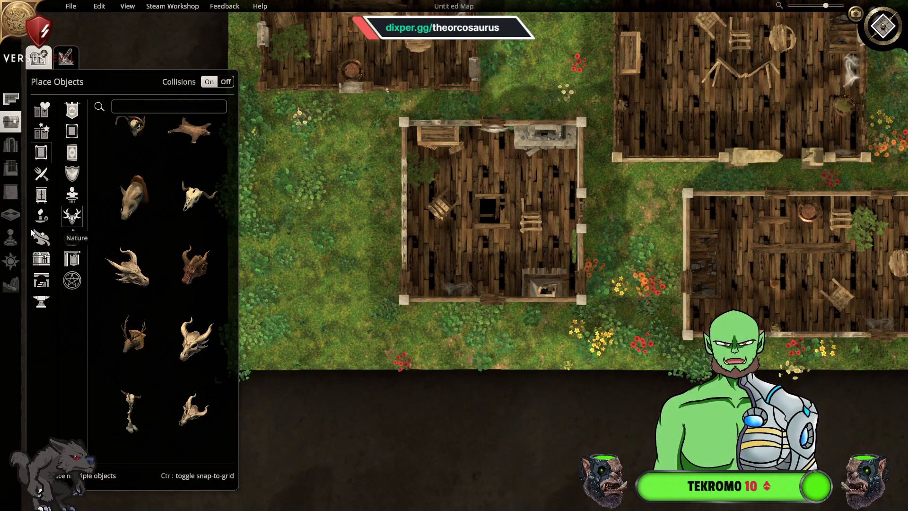
{"action": "key", "text": "d"}
{"action": "key", "text": "a"}
{"action": "key", "text": "w"}
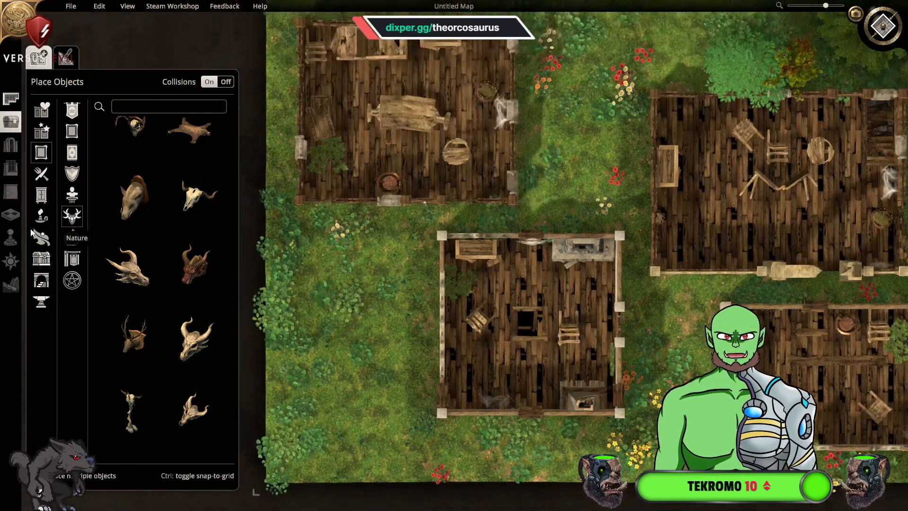
{"action": "key", "text": "s"}
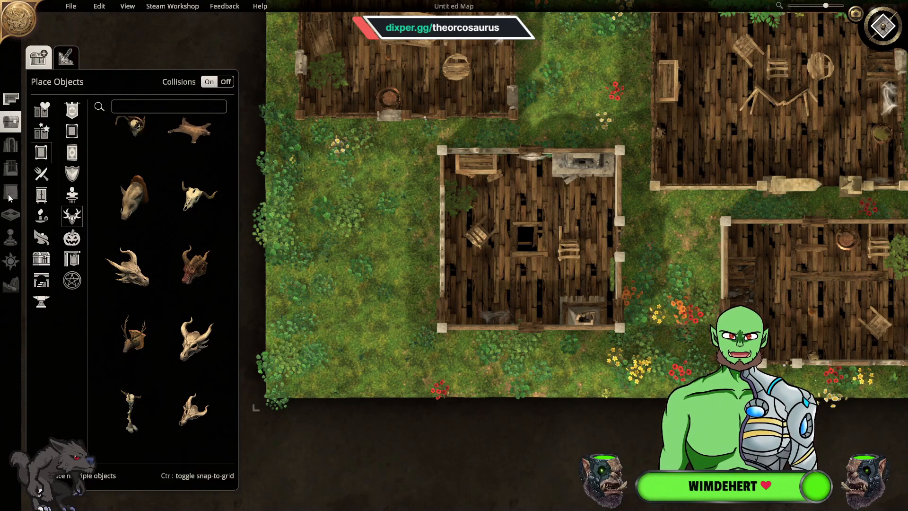
- Look over the map and browse the subcategories of the Structural objects
{"action": "key", "text": "d"}
{"action": "key", "text": "w"}
{"action": "key", "text": "a"}
{"action": "key", "text": "s"}
{"action": "key", "text": "w"}
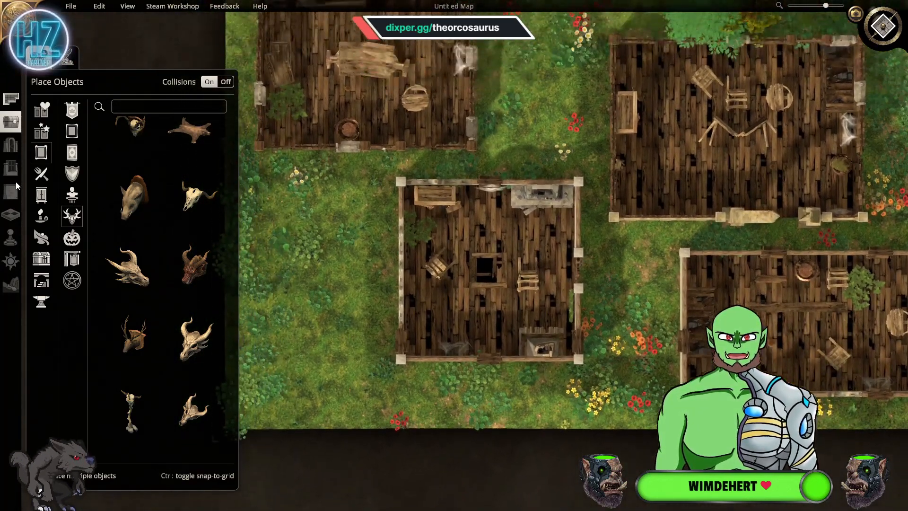
{"action": "key", "text": "d"}
{"action": "key", "text": "a"}
{"action": "key", "text": "d"}
{"action": "key", "text": "d"}
{"action": "left_click", "coordinate": [41, 282]}
{"action": "key", "text": "s"}
{"action": "key", "text": "w"}
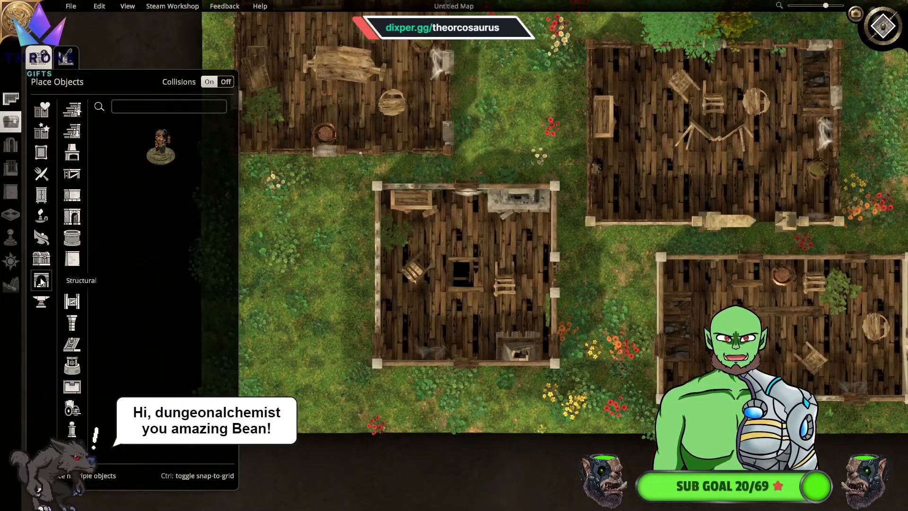
{"action": "key", "text": "d"}
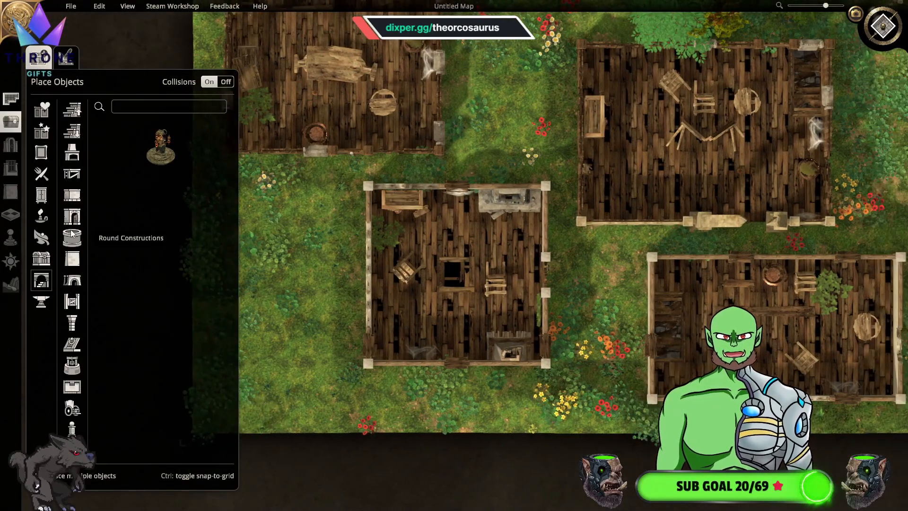
- Place a large cobweb in the northwest corner of the northwest hovel and dismiss the object manipulation help
{"action": "key", "text": "a"}
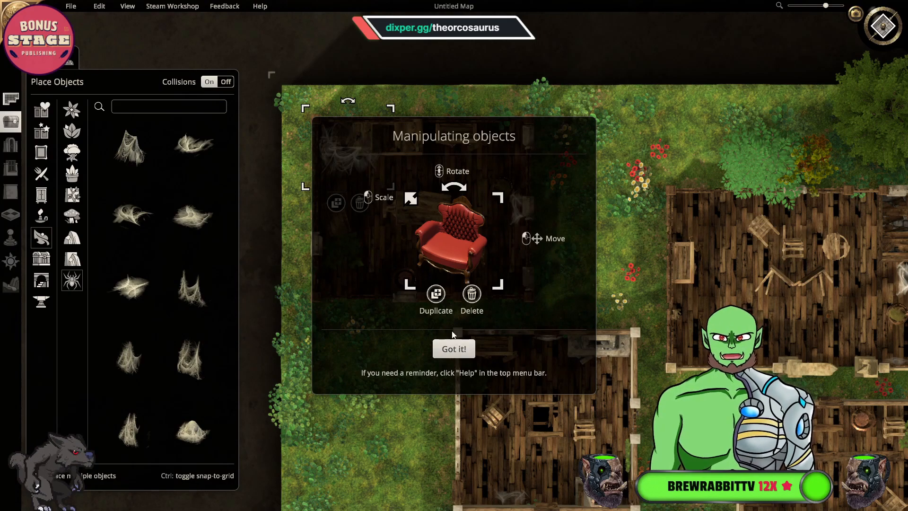
{"action": "left_click", "coordinate": [466, 353]}
{"action": "key", "text": "a"}
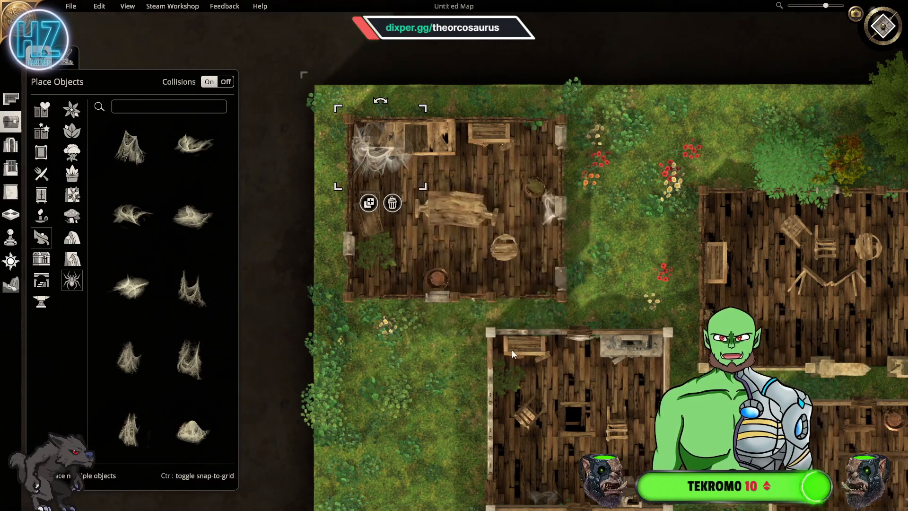
{"action": "left_click_drag", "start_coordinate": [465, 100], "coordinate": [447, 165]}
{"action": "key", "text": "s"}
{"action": "key", "text": "d"}
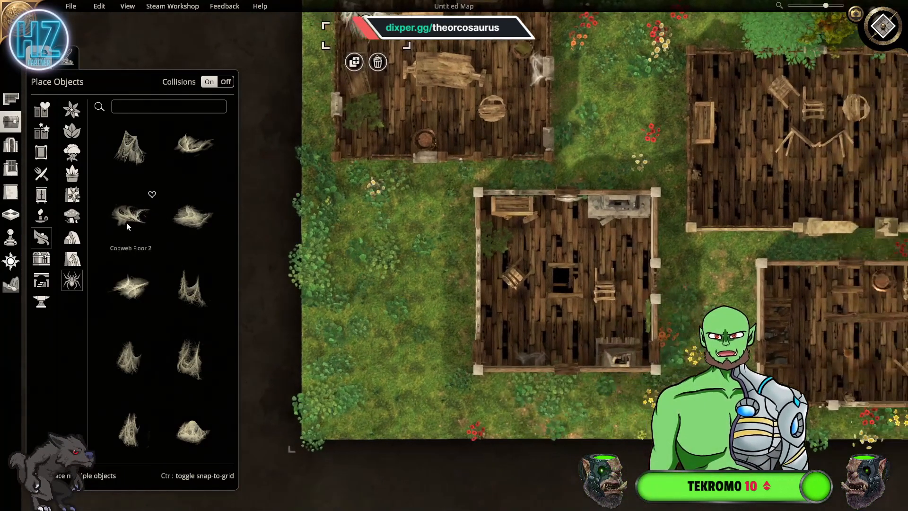
- Place Cobweb Floor 3 in the northeast part of the northwest hovel and Cobweb Floor 2 in the southwest hovel's southwest part
{"action": "key", "text": "w"}
{"action": "left_click", "coordinate": [202, 227]}
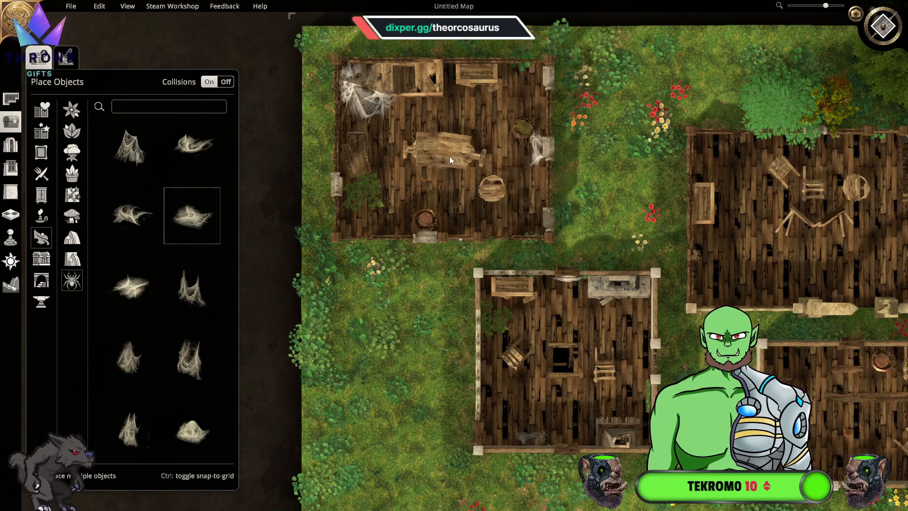
{"action": "key", "text": "s"}
{"action": "left_click", "coordinate": [147, 199]}
{"action": "left_click", "coordinate": [526, 301]}
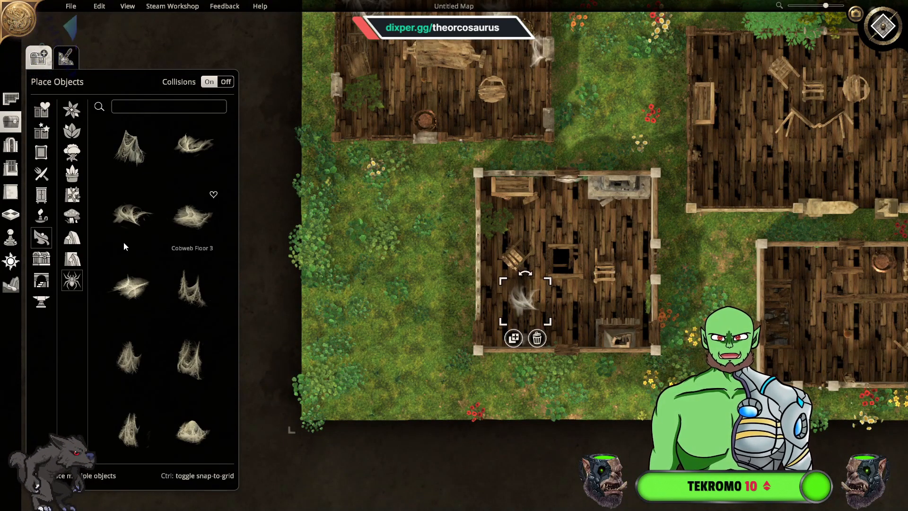
- Place cobwebs at the northwest hovel's north wall and in the northwest corner of the northeast hovel
{"action": "left_click", "coordinate": [132, 359]}
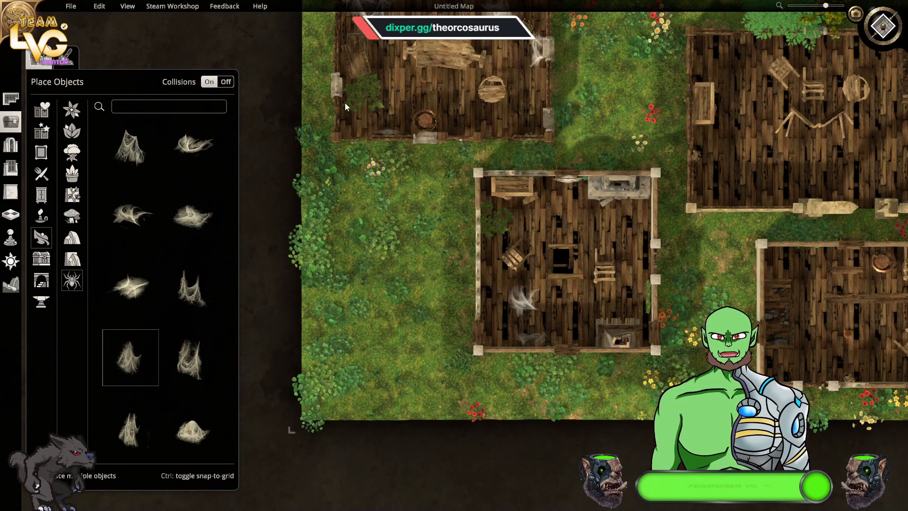
{"action": "key", "text": "w"}
{"action": "key", "text": "w"}
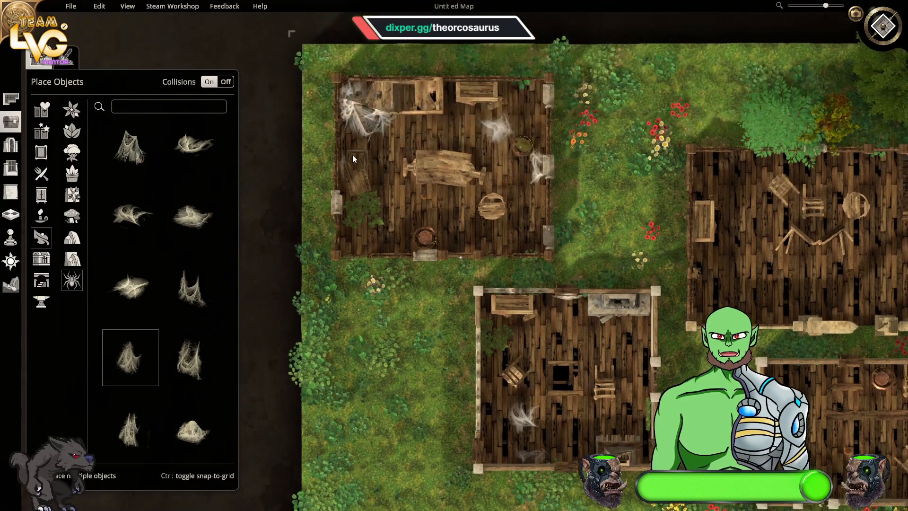
{"action": "left_click", "coordinate": [518, 91]}
{"action": "key", "text": "s"}
{"action": "key", "text": "d"}
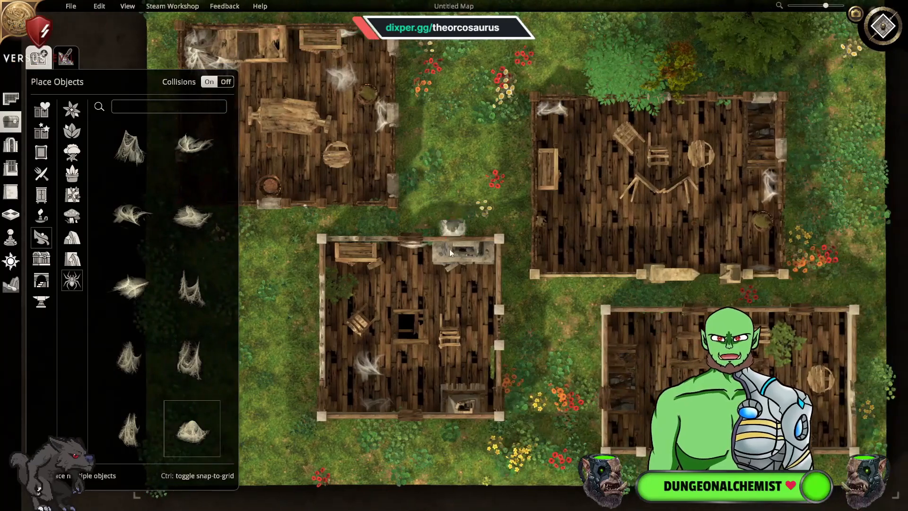
- Place a web-covered mound just north of the floor hole in the southwest hovel
{"action": "left_click", "coordinate": [405, 283]}
{"action": "key", "text": "a"}
{"action": "key", "text": "s"}
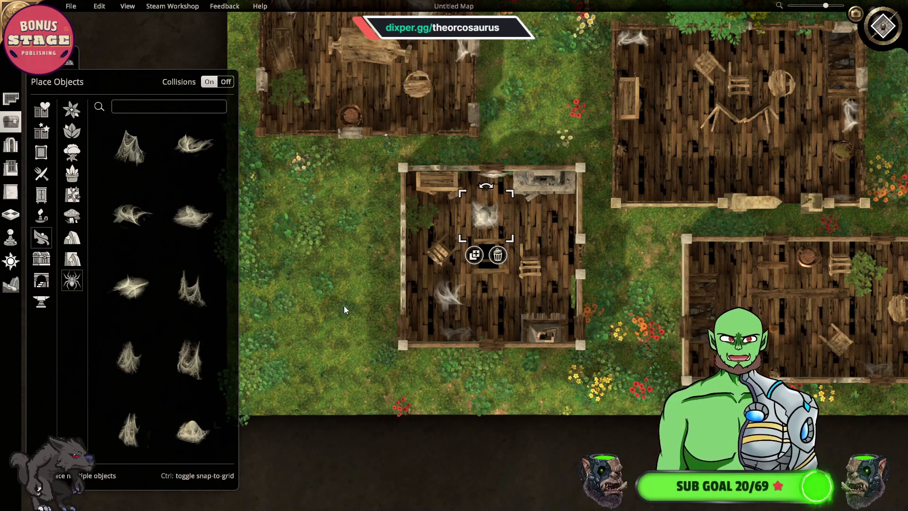
{"action": "key", "text": "w"}
{"action": "key", "text": "d"}
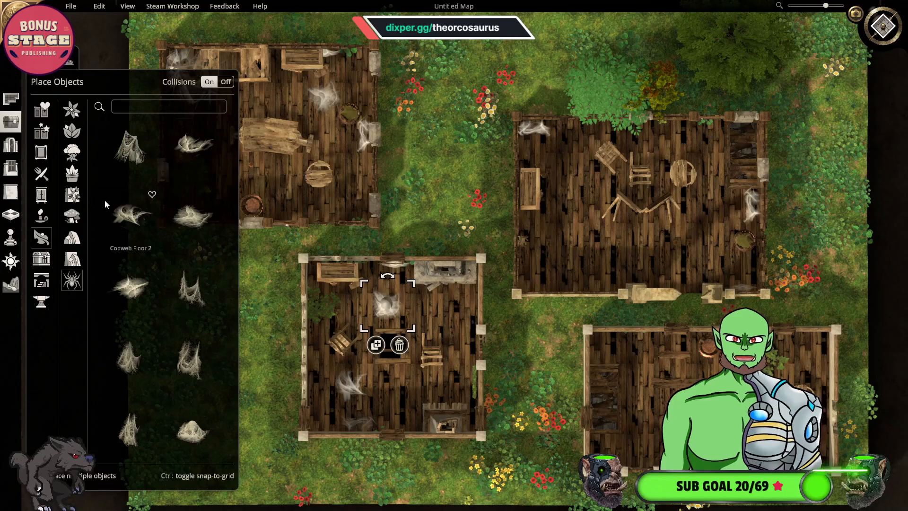
{"action": "key", "text": "a"}
{"action": "key", "text": "s"}
{"action": "key", "text": "d"}
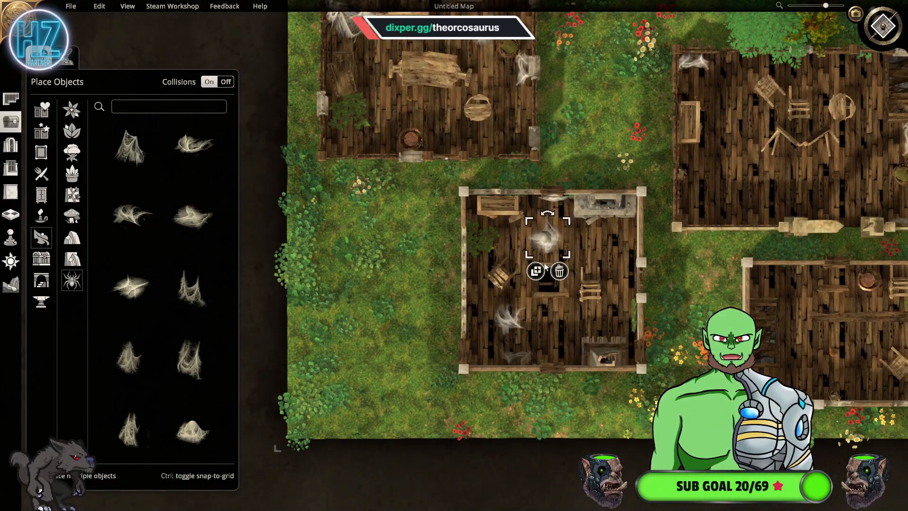
- Look through the room-drawing, door and window placement tools, including the stone-framed window models
{"action": "left_click", "coordinate": [11, 100]}
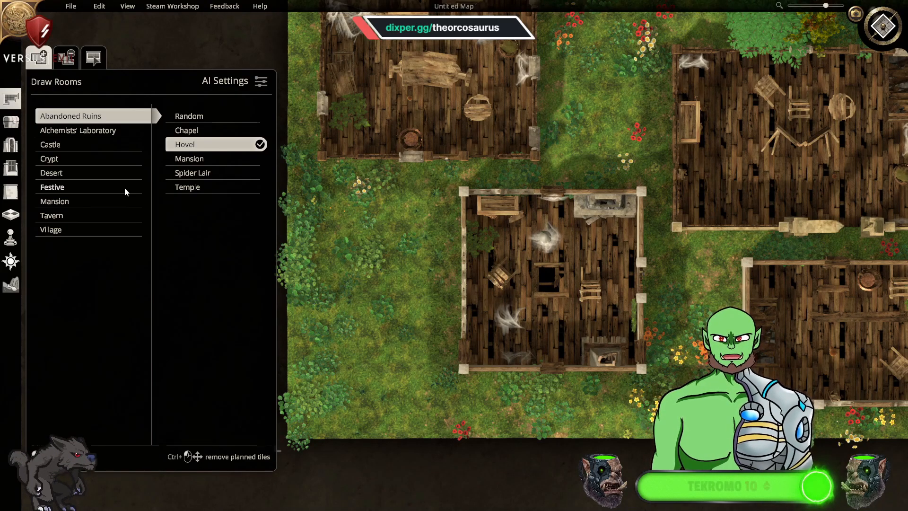
{"action": "right_click_drag", "start_coordinate": [125, 189], "coordinate": [2, 123]}
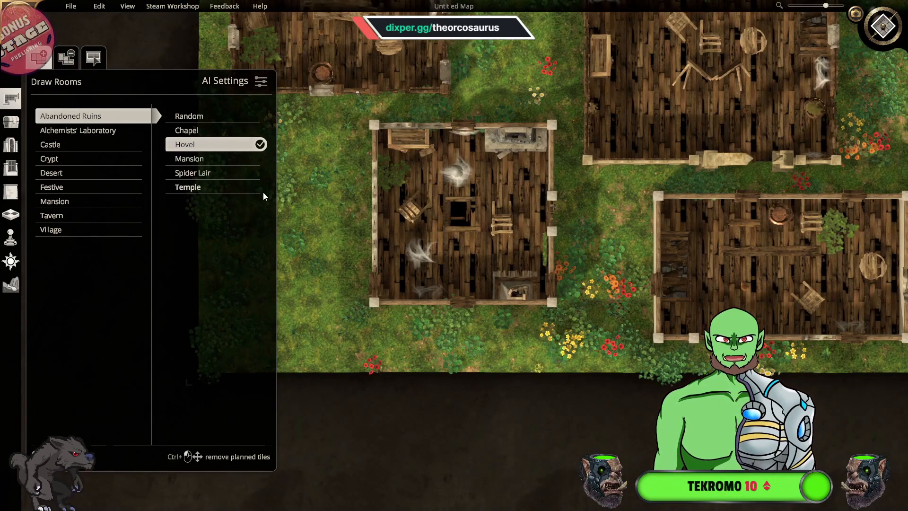
{"action": "left_click", "coordinate": [9, 149]}
{"action": "left_click", "coordinate": [12, 168]}
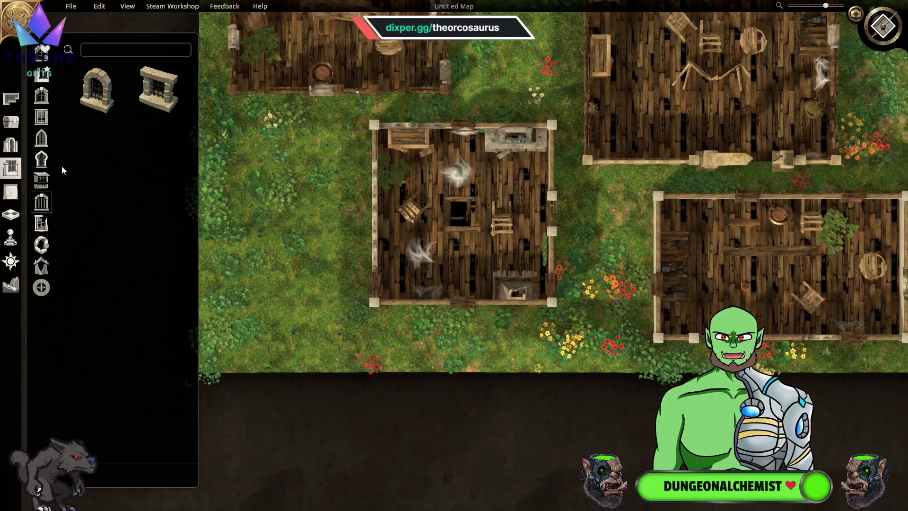
- Examine the hovels and the grass between them from above, both up close and from farther away
{"action": "middle_click_drag", "start_coordinate": [668, 249], "coordinate": [639, 362]}
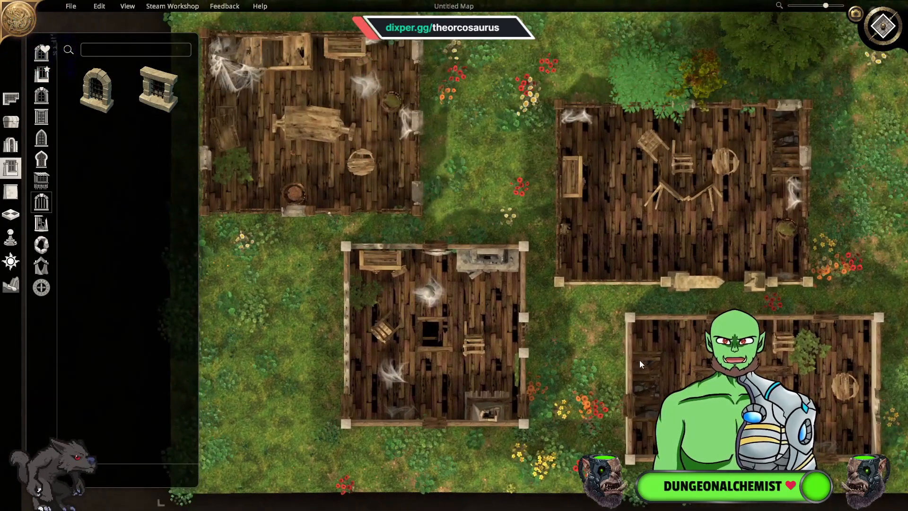
{"action": "middle_click_drag", "start_coordinate": [464, 349], "coordinate": [649, 350]}
{"action": "scroll", "coordinate": [649, 350], "scroll_direction": "up", "scroll_amount": 1}
{"action": "scroll", "coordinate": [570, 366], "scroll_direction": "up", "scroll_amount": 5}
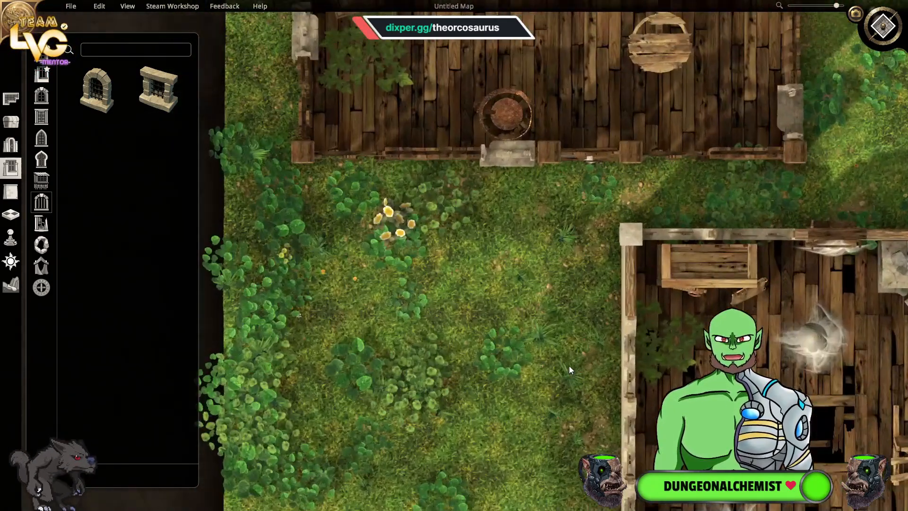
{"action": "scroll", "coordinate": [569, 366], "scroll_direction": "down", "scroll_amount": 3}
{"action": "middle_click_drag", "start_coordinate": [569, 365], "coordinate": [572, 200]}
{"action": "middle_click_drag", "start_coordinate": [693, 392], "coordinate": [635, 349]}
{"action": "scroll", "coordinate": [635, 350], "scroll_direction": "down", "scroll_amount": 2}
{"action": "scroll", "coordinate": [635, 349], "scroll_direction": "down", "scroll_amount": 1}
{"action": "key", "text": "d"}
{"action": "key", "text": "w"}
{"action": "key", "text": "d"}
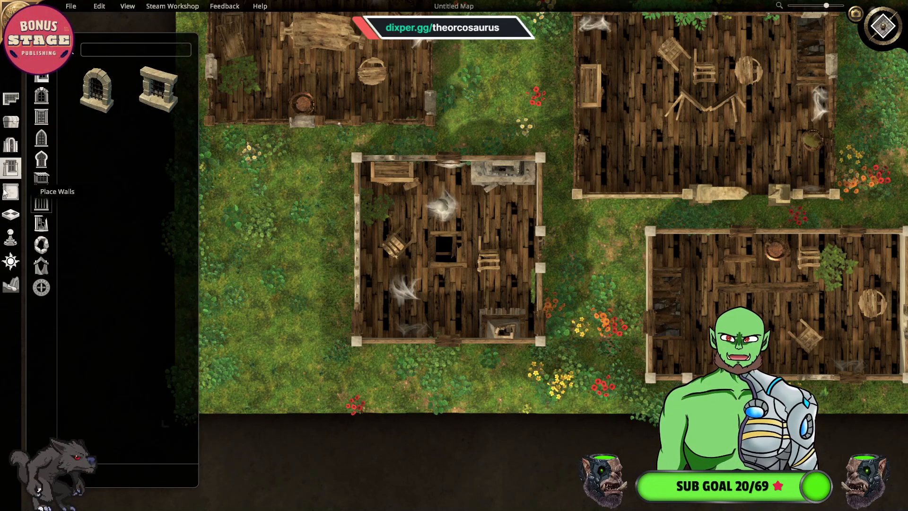
- Look through the wall-changing tools with the red curtain wall and examine the southwest hovel's walls and surroundings
{"action": "left_click", "coordinate": [10, 192]}
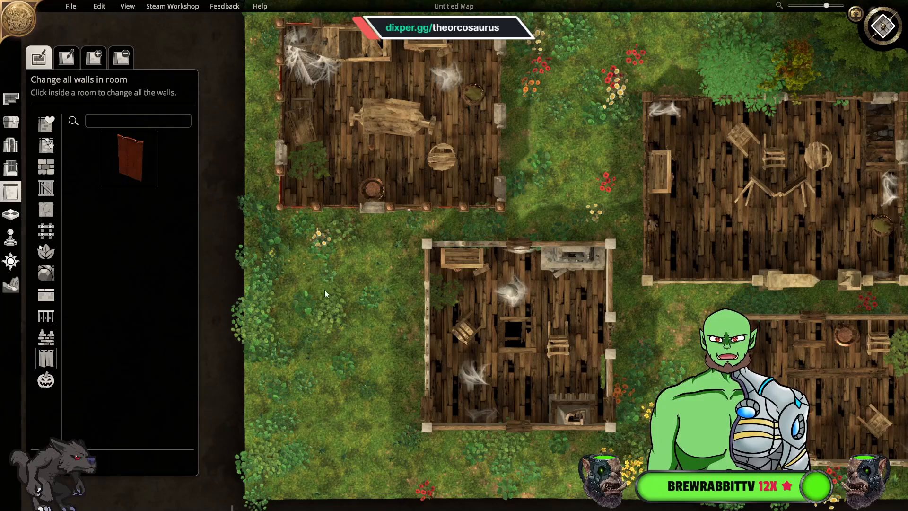
{"action": "key", "text": "s"}
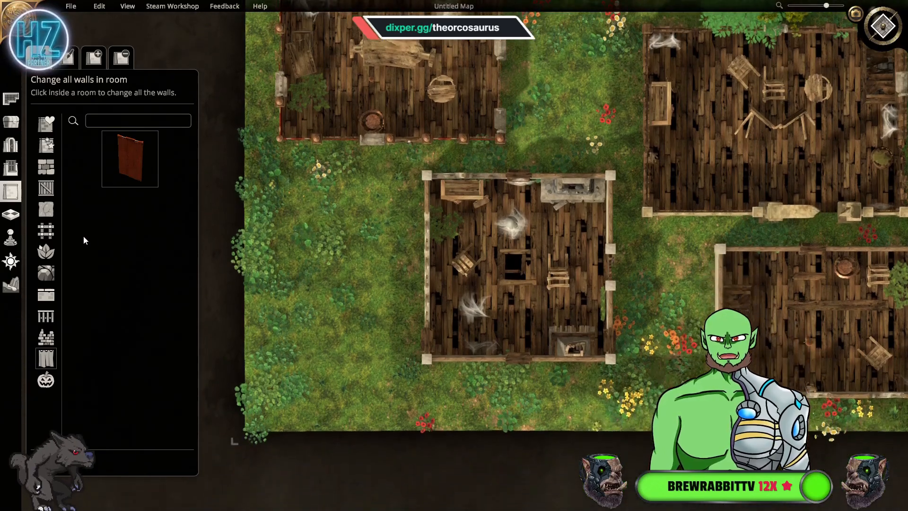
{"action": "scroll", "coordinate": [300, 237], "scroll_direction": "up", "scroll_amount": 3}
{"action": "left_click", "coordinate": [289, 211]}
{"action": "scroll", "coordinate": [288, 212], "scroll_direction": "up", "scroll_amount": 2}
{"action": "key", "text": "w"}
{"action": "key", "text": "a"}
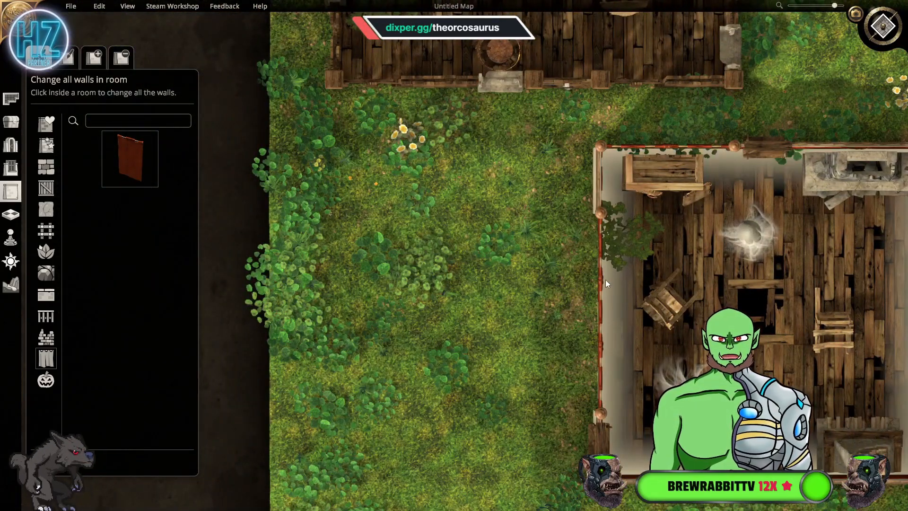
{"action": "key", "text": "s"}
{"action": "key", "text": "s"}
{"action": "key", "text": "a"}
{"action": "key", "text": "w"}
{"action": "key", "text": "d"}
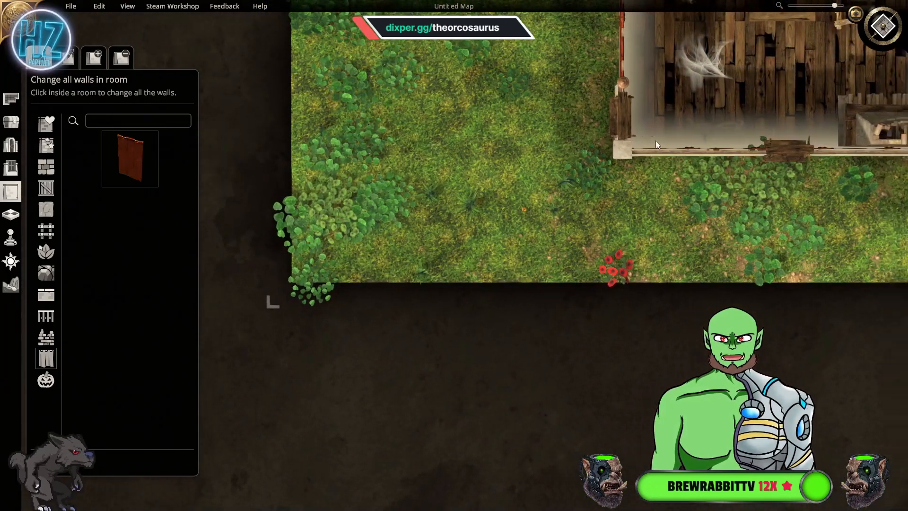
{"action": "key", "text": "a"}
{"action": "key", "text": "w"}
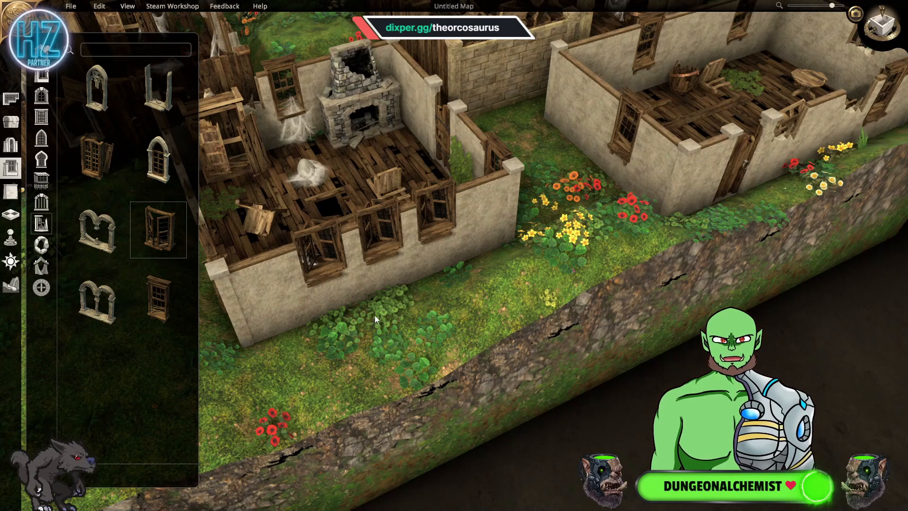
- Look over the southwest hovel from an angle and review the room-drawing, object placement and terrain editing tools
{"action": "key", "text": "a"}
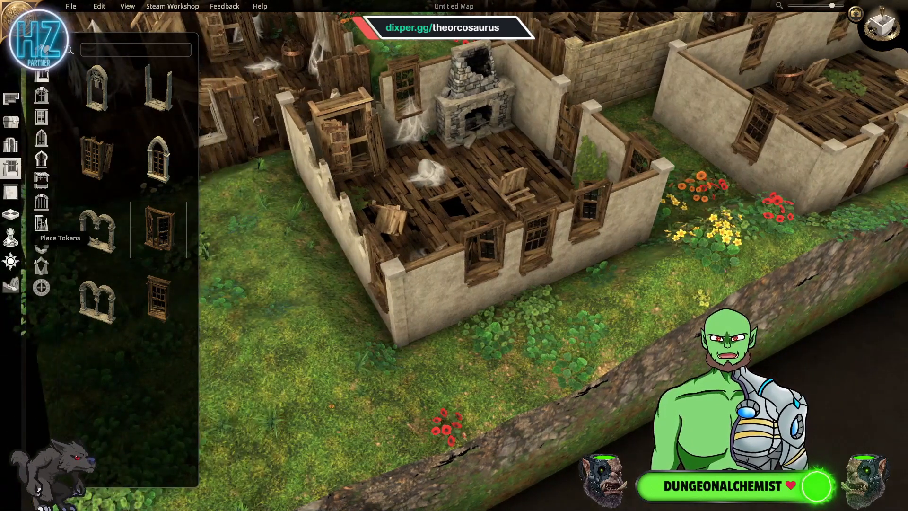
{"action": "left_click", "coordinate": [11, 99]}
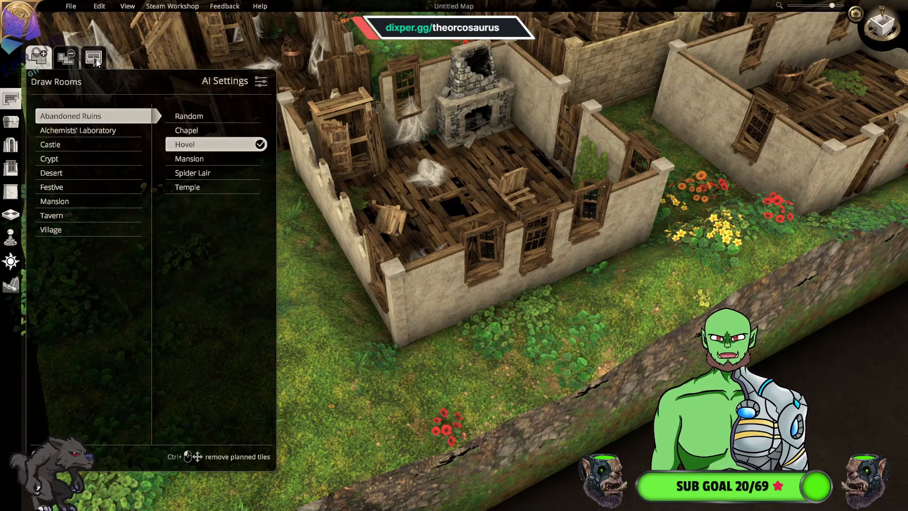
{"action": "left_click", "coordinate": [11, 122]}
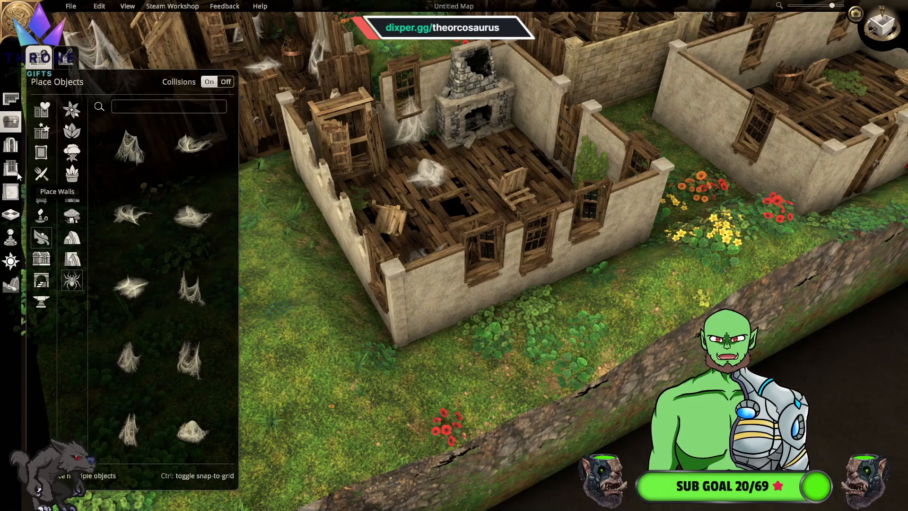
{"action": "left_click", "coordinate": [11, 284]}
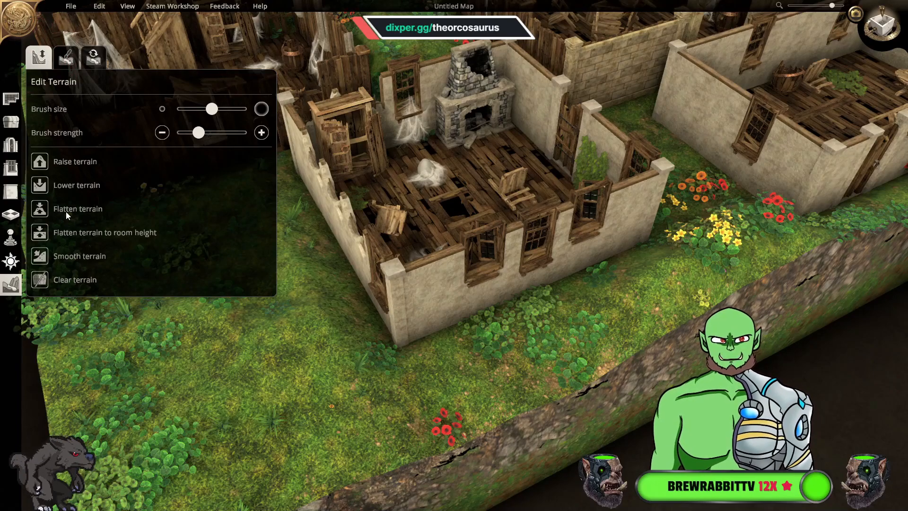
{"action": "key", "text": "a"}
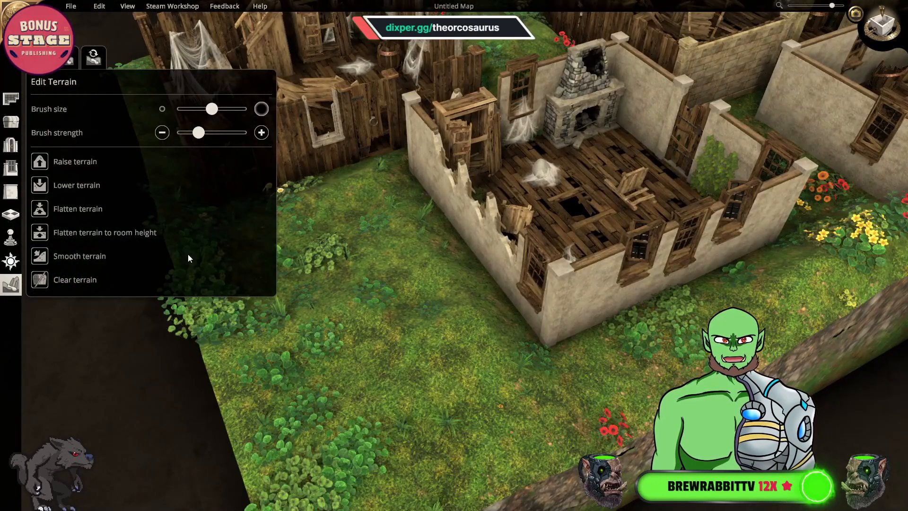
{"action": "left_click", "coordinate": [11, 122]}
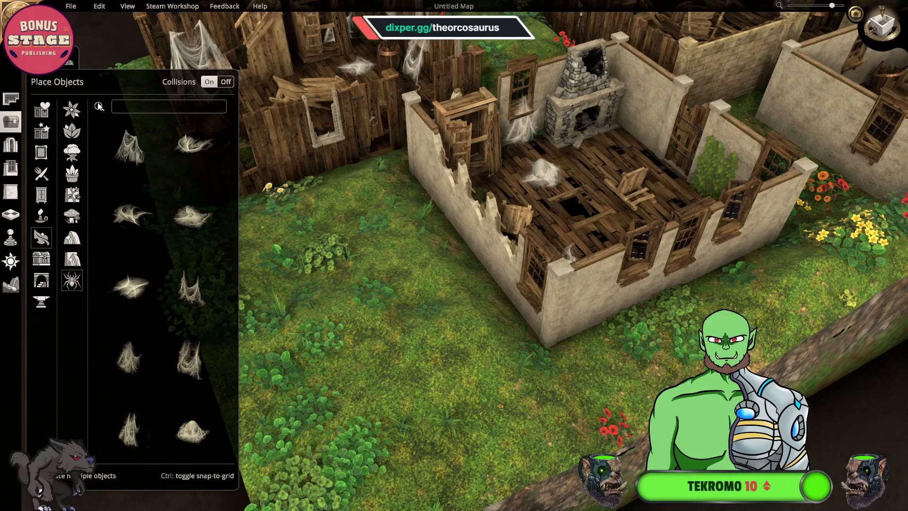
- Paint palm trees onto the grass west of the southwest hovel with the multi-object brush
{"action": "left_click", "coordinate": [68, 59]}
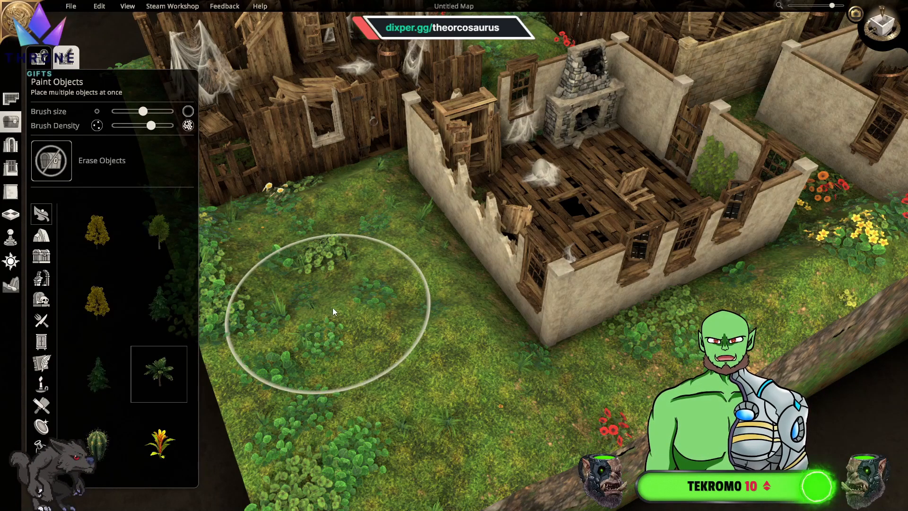
{"action": "left_click", "coordinate": [333, 308]}
{"action": "key", "text": "d"}
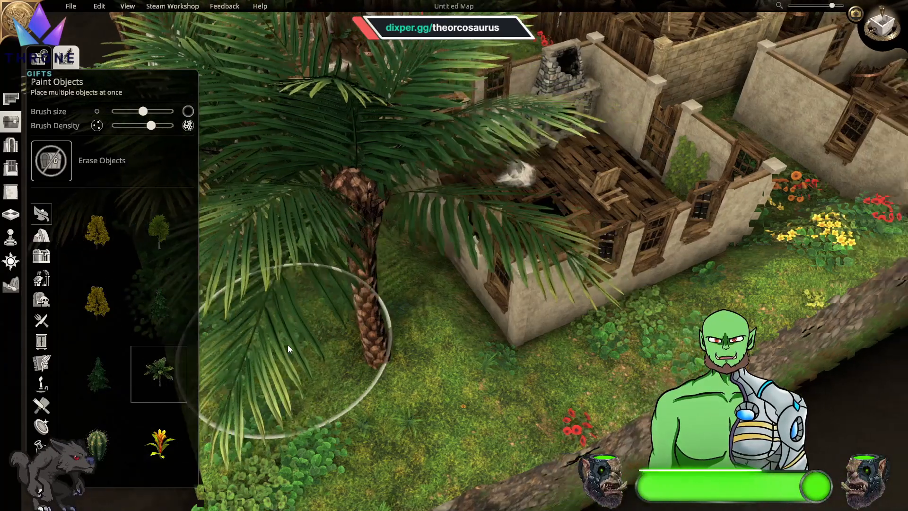
{"action": "key", "text": "a"}
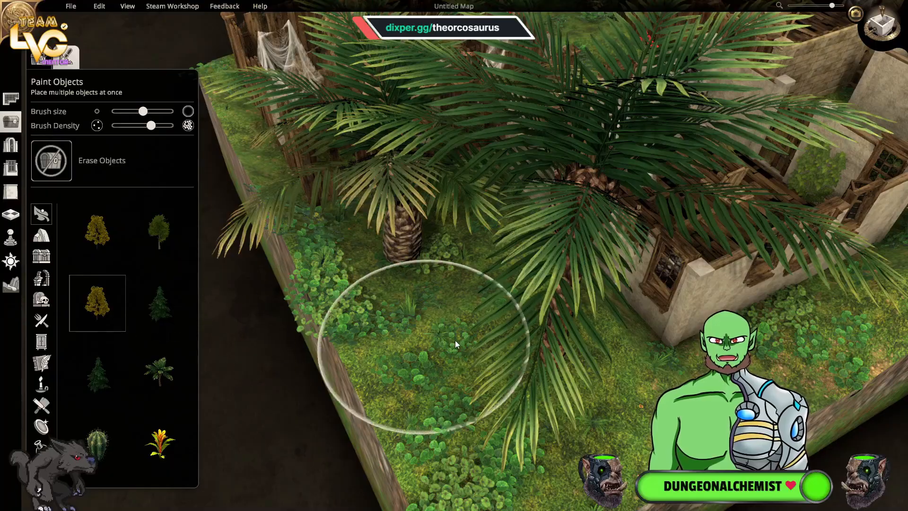
- Paint yellow-leaved trees along the southern grass, from the southwest hovel to the southeast hovel
{"action": "left_click_drag", "start_coordinate": [446, 341], "coordinate": [489, 339]}
{"action": "right_click_drag", "start_coordinate": [667, 345], "coordinate": [330, 345]}
{"action": "mouse_move", "coordinate": [326, 344]}
{"action": "left_mouse_down"}
{"action": "mouse_move", "coordinate": [294, 333]}
{"action": "mouse_move", "coordinate": [492, 314]}
{"action": "mouse_move", "coordinate": [606, 253]}
{"action": "left_mouse_up"}
{"action": "key", "text": "w"}
{"action": "mouse_move", "coordinate": [626, 322]}
{"action": "left_mouse_down"}
{"action": "mouse_move", "coordinate": [634, 347]}
{"action": "mouse_move", "coordinate": [380, 404]}
{"action": "mouse_move", "coordinate": [332, 398]}
{"action": "left_mouse_up"}
{"action": "key", "text": "d"}
{"action": "key", "text": "s"}
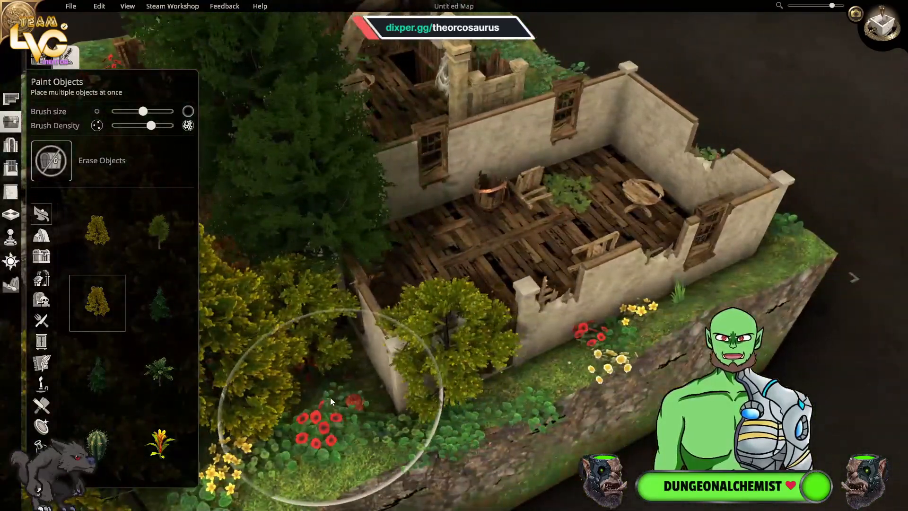
{"action": "key", "text": "w"}
{"action": "key", "text": "q"}
{"action": "key", "text": "a"}
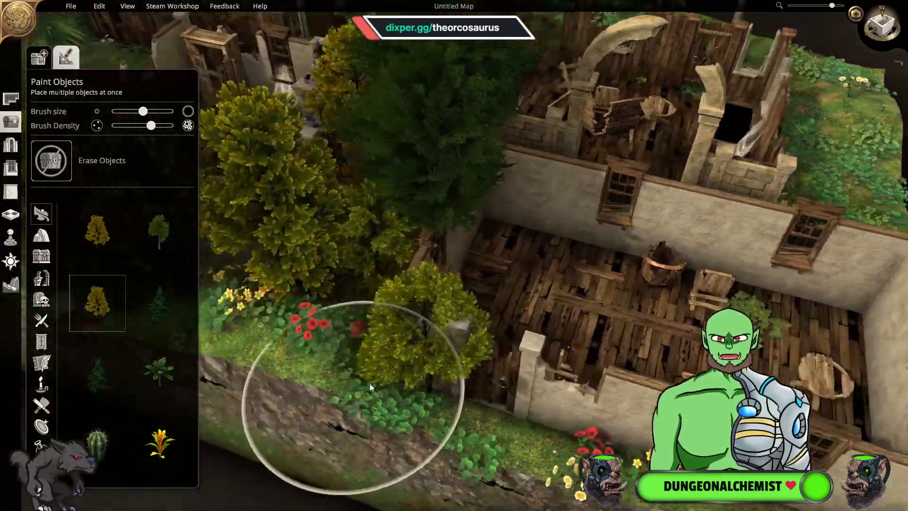
{"action": "left_click_drag", "start_coordinate": [405, 340], "coordinate": [394, 341]}
{"action": "key", "text": "d"}
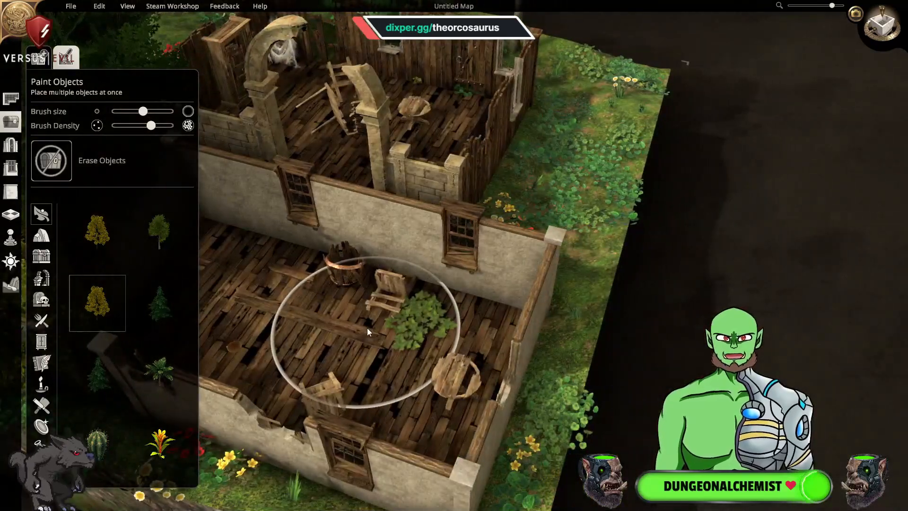
- Paint dark green conifers along the outer map edges and beside the northwest hovel
{"action": "key", "text": "q"}
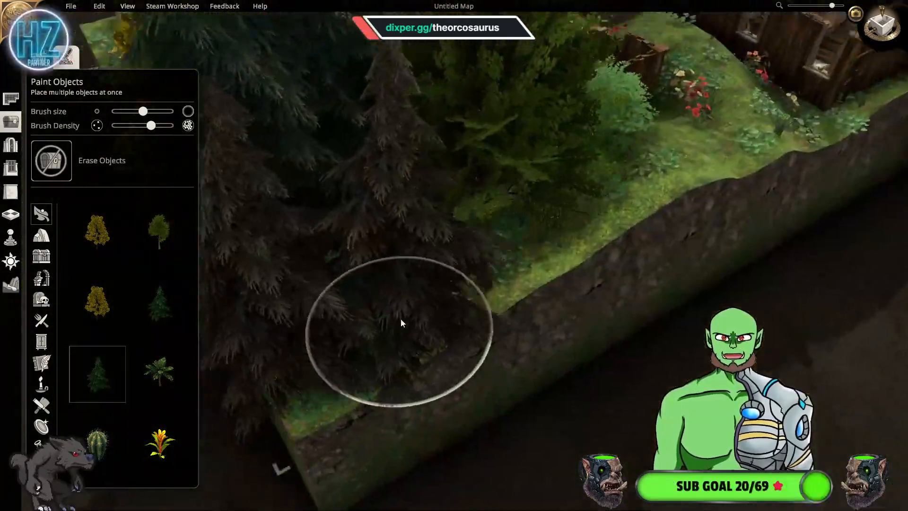
{"action": "key", "text": "q"}
{"action": "mouse_move", "coordinate": [466, 372]}
{"action": "left_mouse_down"}
{"action": "mouse_move", "coordinate": [511, 381]}
{"action": "mouse_move", "coordinate": [540, 450]}
{"action": "mouse_move", "coordinate": [533, 419]}
{"action": "left_mouse_up"}
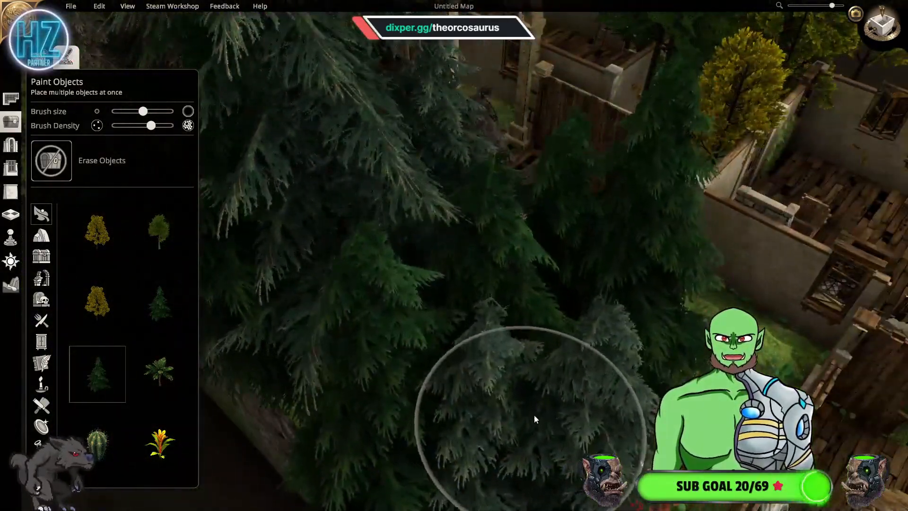
{"action": "key", "text": "q"}
{"action": "key", "text": "d"}
{"action": "key", "text": "s"}
{"action": "left_click_drag", "start_coordinate": [498, 285], "coordinate": [656, 203]}
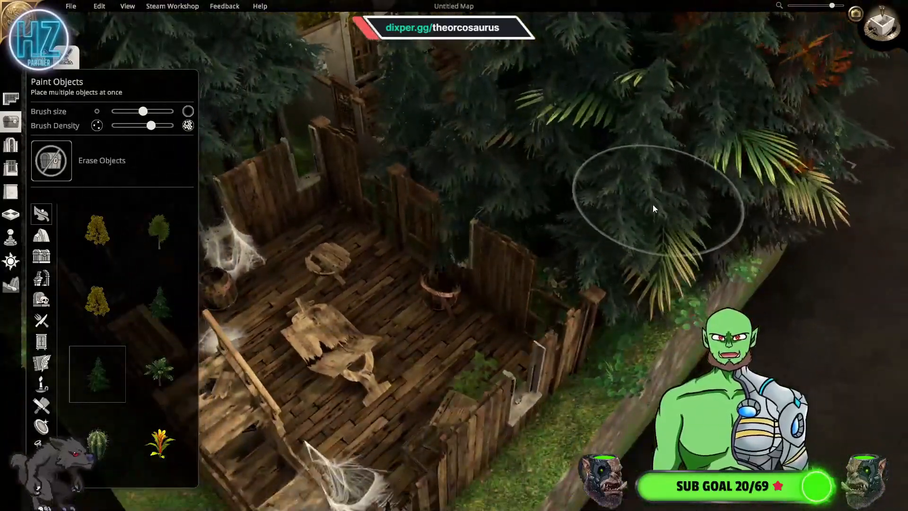
- Paint more conifers along the outer map edge behind the northwest hovel
{"action": "key", "text": "q"}
{"action": "key", "text": "s"}
{"action": "key", "text": "a"}
{"action": "mouse_move", "coordinate": [594, 335]}
{"action": "left_mouse_down"}
{"action": "mouse_move", "coordinate": [501, 359]}
{"action": "mouse_move", "coordinate": [640, 303]}
{"action": "left_mouse_up"}
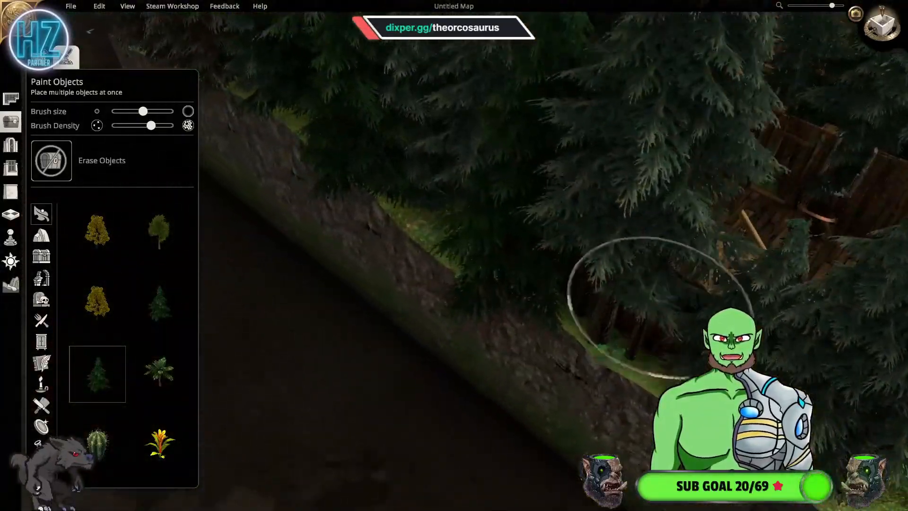
{"action": "key", "text": "d"}
{"action": "key", "text": "q"}
{"action": "key", "text": "w"}
- Fill the ground between the northwest and southwest hovels with conifers
{"action": "mouse_move", "coordinate": [458, 413]}
{"action": "left_mouse_down"}
{"action": "mouse_move", "coordinate": [455, 355]}
{"action": "mouse_move", "coordinate": [441, 355]}
{"action": "left_mouse_up"}
{"action": "key", "text": "a"}
{"action": "key", "text": "q"}
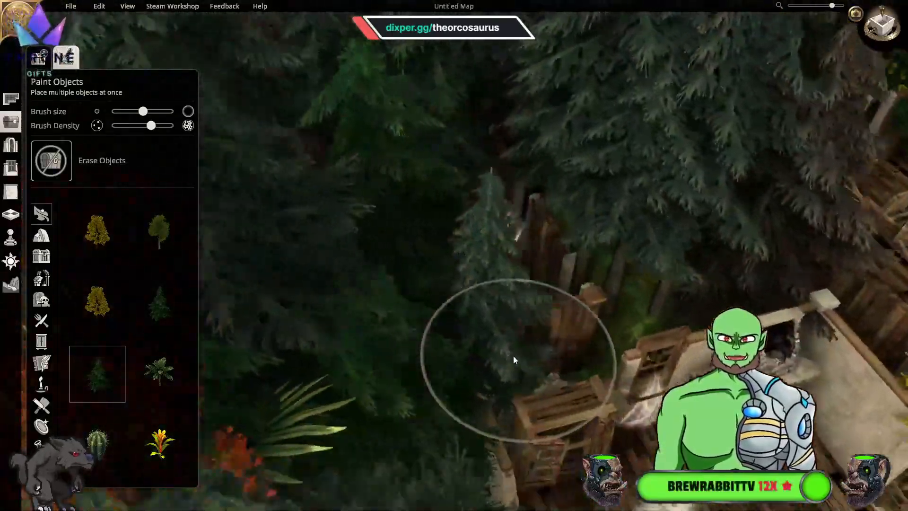
{"action": "key", "text": "s"}
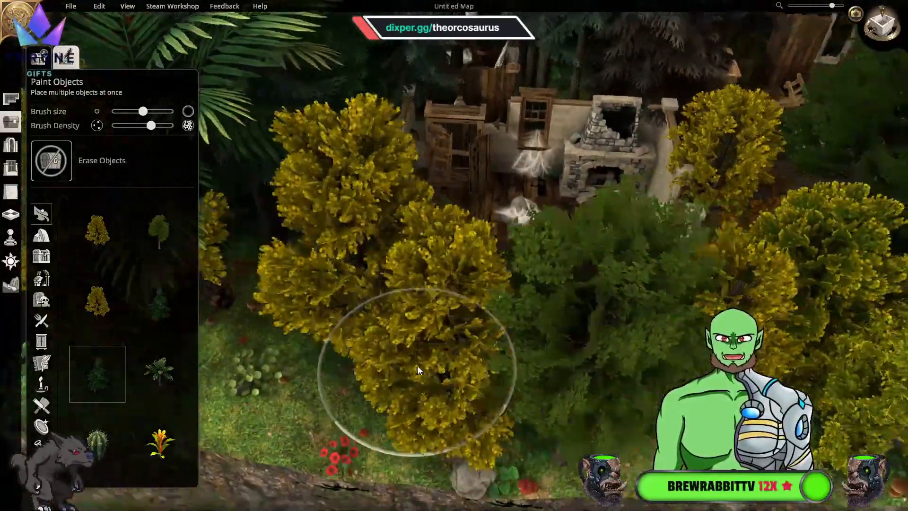
{"action": "key", "text": "a"}
{"action": "key", "text": "a"}
{"action": "left_click_drag", "start_coordinate": [448, 294], "coordinate": [638, 370]}
{"action": "key", "text": "w"}
{"action": "key", "text": "d"}
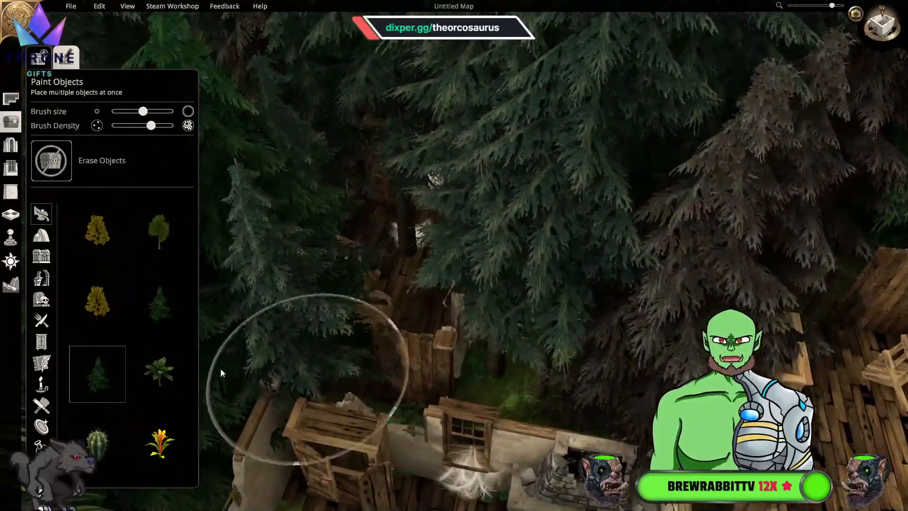
- Erase the conifers and broken furniture from the middle of the northwest hovel's floor
{"action": "left_click", "coordinate": [51, 161]}
{"action": "mouse_move", "coordinate": [568, 294]}
{"action": "left_mouse_down"}
{"action": "mouse_move", "coordinate": [348, 282]}
{"action": "mouse_move", "coordinate": [273, 317]}
{"action": "mouse_move", "coordinate": [498, 334]}
{"action": "left_mouse_up"}
{"action": "key", "text": "a"}
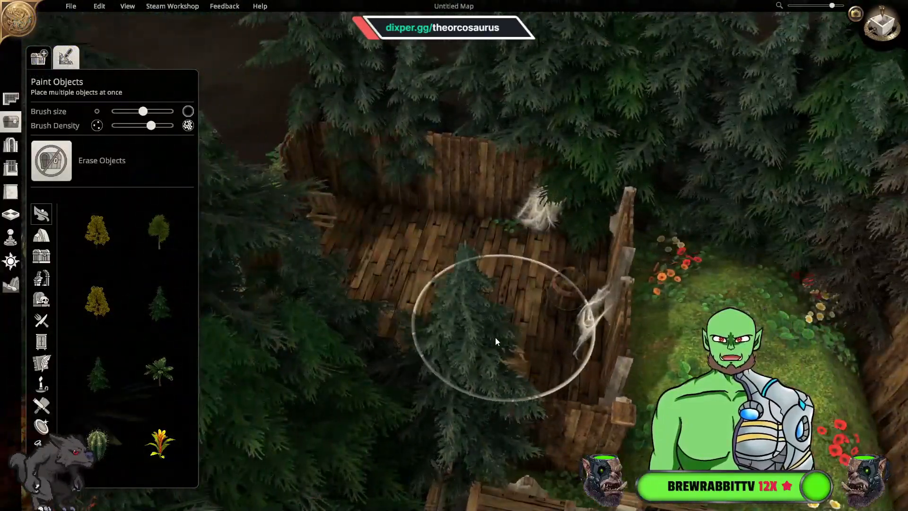
{"action": "key", "text": "q"}
{"action": "left_click_drag", "start_coordinate": [455, 301], "coordinate": [279, 303]}
{"action": "key", "text": "a"}
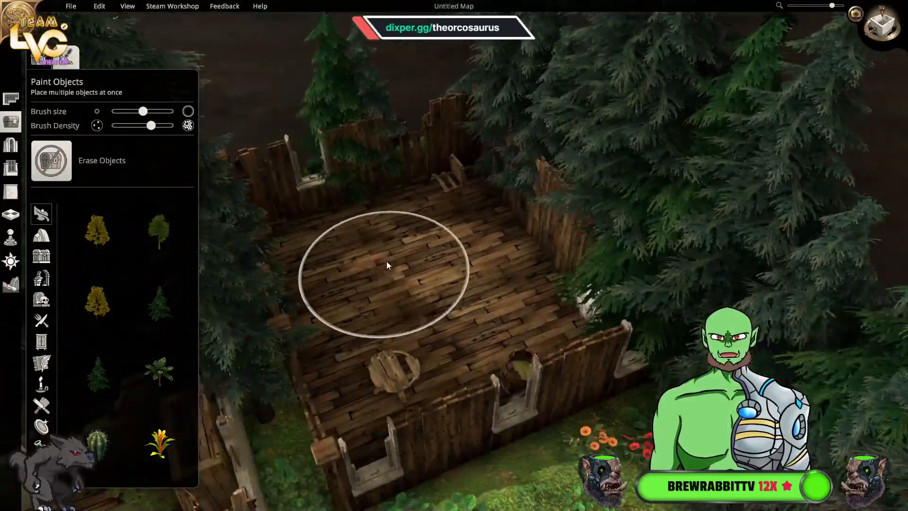
{"action": "left_click", "coordinate": [442, 290]}
{"action": "key", "text": "a"}
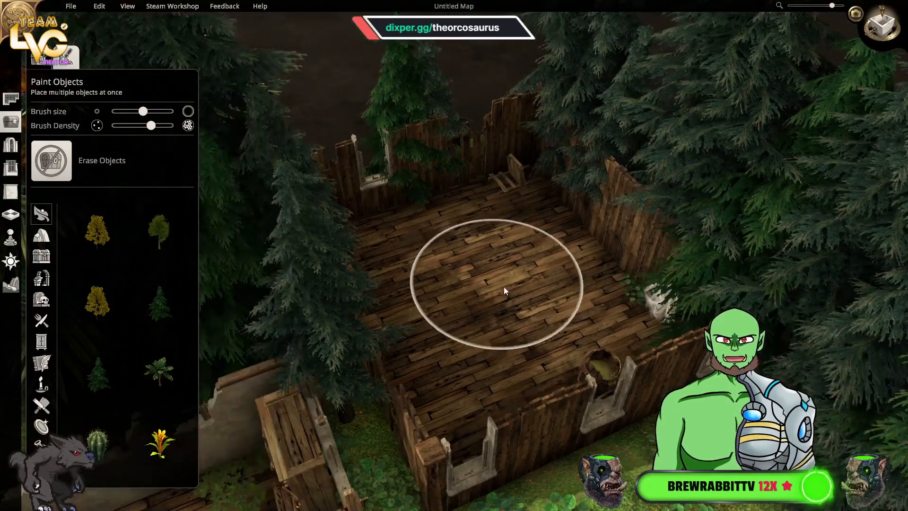
- Paint the yellow-leaved tree type across the grass clearing between the northwest and northeast hovels
{"action": "key", "text": "s"}
{"action": "key", "text": "s"}
{"action": "key", "text": "w"}
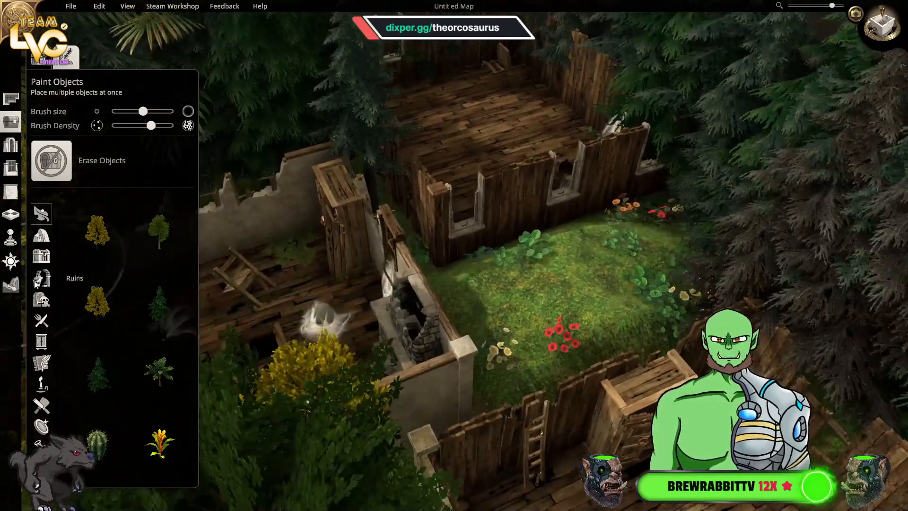
{"action": "scroll", "coordinate": [104, 310], "scroll_direction": "down", "scroll_amount": 3}
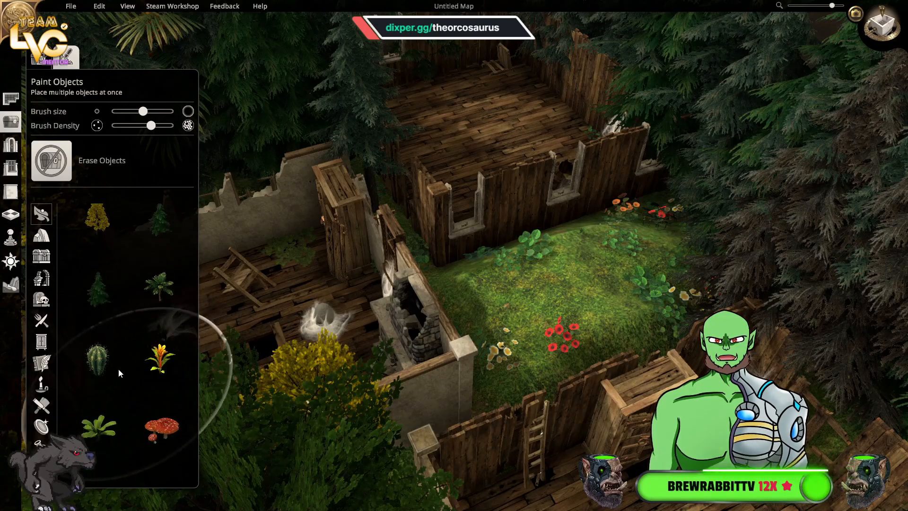
{"action": "scroll", "coordinate": [112, 365], "scroll_direction": "up", "scroll_amount": 2}
{"action": "scroll", "coordinate": [113, 365], "scroll_direction": "down", "scroll_amount": 1}
{"action": "left_click", "coordinate": [101, 300]}
{"action": "mouse_move", "coordinate": [615, 303]}
{"action": "left_mouse_down"}
{"action": "mouse_move", "coordinate": [517, 297]}
{"action": "mouse_move", "coordinate": [686, 267]}
{"action": "left_mouse_up"}
{"action": "key", "text": "d"}
{"action": "key", "text": "s"}
{"action": "key", "text": "a"}
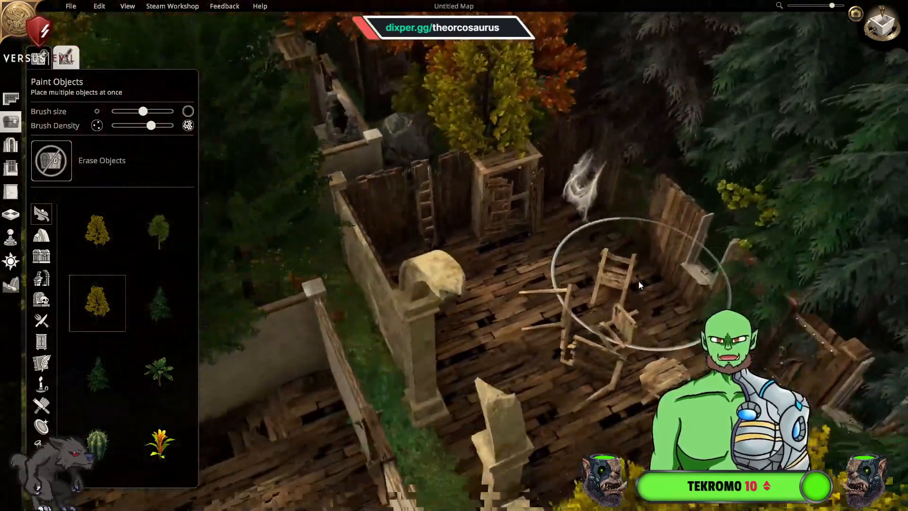
- Paint a dense cluster of cobwebs across the cleared floor of the northwest hovel
{"action": "key", "text": "q"}
{"action": "key", "text": "e"}
{"action": "scroll", "coordinate": [740, 301], "scroll_direction": "down", "scroll_amount": 1}
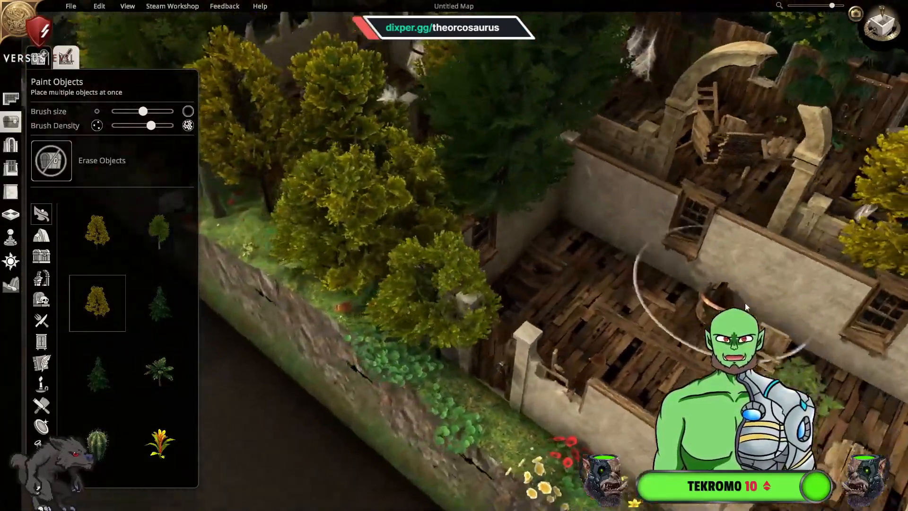
{"action": "scroll", "coordinate": [764, 309], "scroll_direction": "down", "scroll_amount": 1}
{"action": "key", "text": "e"}
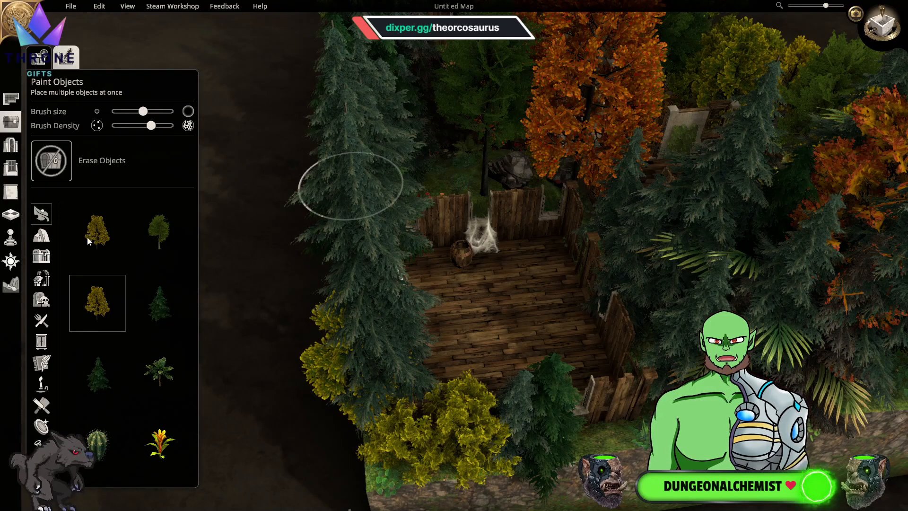
{"action": "scroll", "coordinate": [125, 322], "scroll_direction": "down", "scroll_amount": 5}
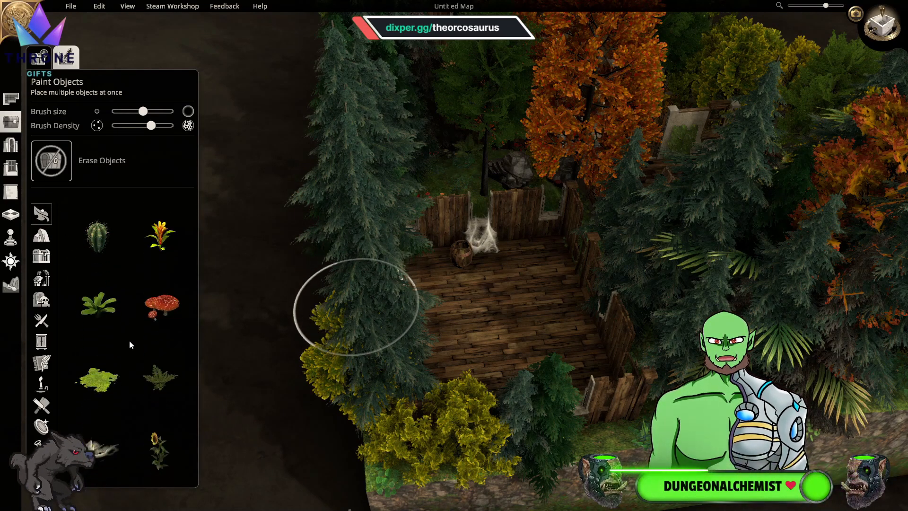
{"action": "left_click", "coordinate": [108, 433]}
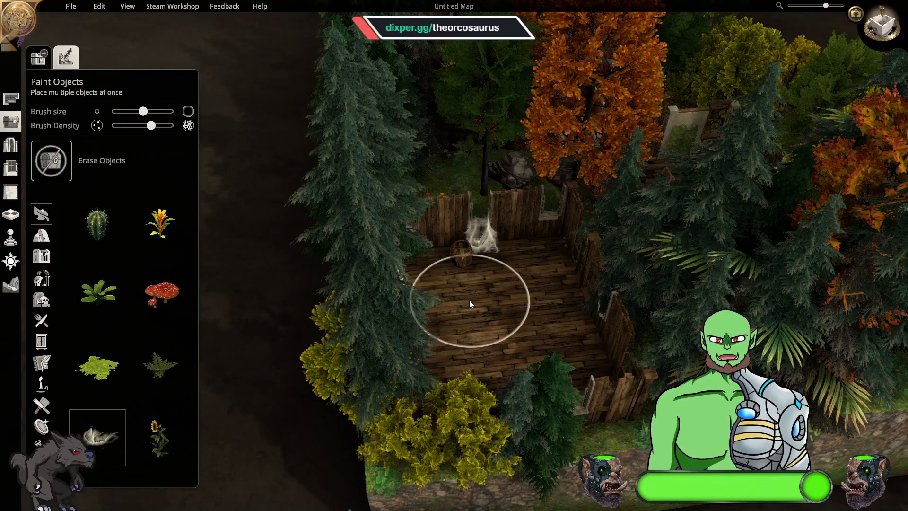
{"action": "left_click", "coordinate": [500, 305]}
{"action": "mouse_move", "coordinate": [499, 306]}
{"action": "left_mouse_down"}
{"action": "mouse_move", "coordinate": [556, 351]}
{"action": "mouse_move", "coordinate": [525, 366]}
{"action": "left_mouse_up"}
{"action": "right_click_drag", "start_coordinate": [526, 366], "coordinate": [277, 368]}
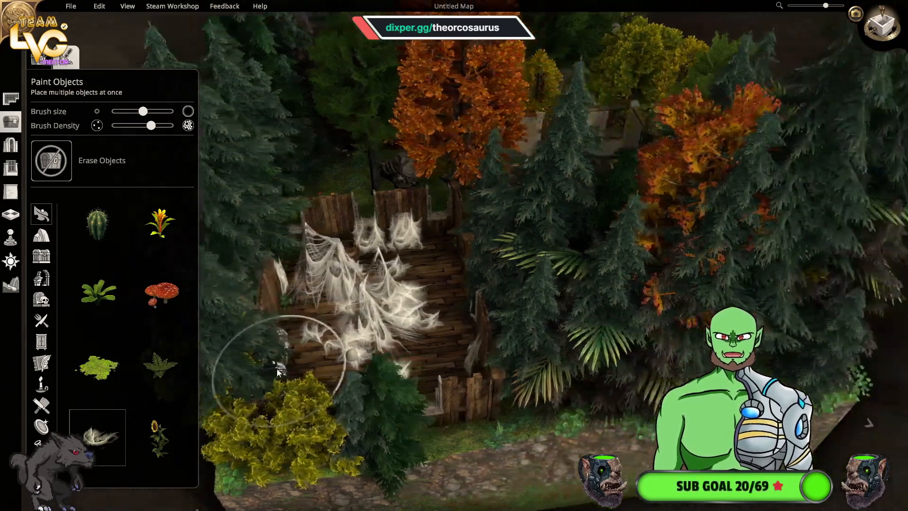
- Paint more cobwebs over the northwest hovel's floor and across the neighbouring plaster-walled hovel
{"action": "left_click_drag", "start_coordinate": [304, 362], "coordinate": [427, 346]}
{"action": "key", "text": "w"}
{"action": "key", "text": "d"}
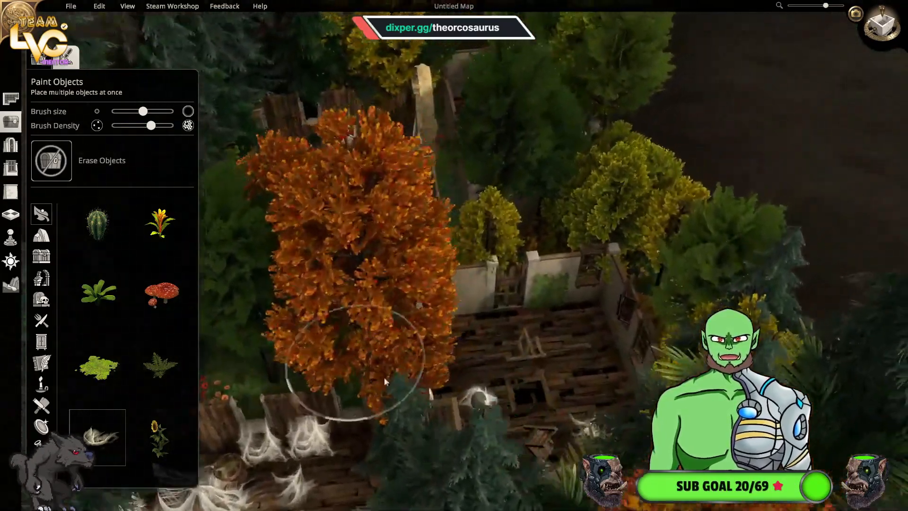
{"action": "left_click_drag", "start_coordinate": [421, 400], "coordinate": [475, 402]}
{"action": "left_click", "coordinate": [475, 402]}
- Paint dense cobwebs across the floor of the wooden hovel beside the stone arch
{"action": "key", "text": "s"}
{"action": "mouse_move", "coordinate": [472, 419]}
{"action": "right_mouse_down"}
{"action": "mouse_move", "coordinate": [291, 348]}
{"action": "mouse_move", "coordinate": [144, 344]}
{"action": "right_mouse_up"}
{"action": "key", "text": "d"}
{"action": "key", "text": "a"}
{"action": "right_click_drag", "start_coordinate": [325, 355], "coordinate": [593, 397]}
{"action": "key", "text": "w"}
{"action": "key", "text": "d"}
{"action": "key", "text": "s"}
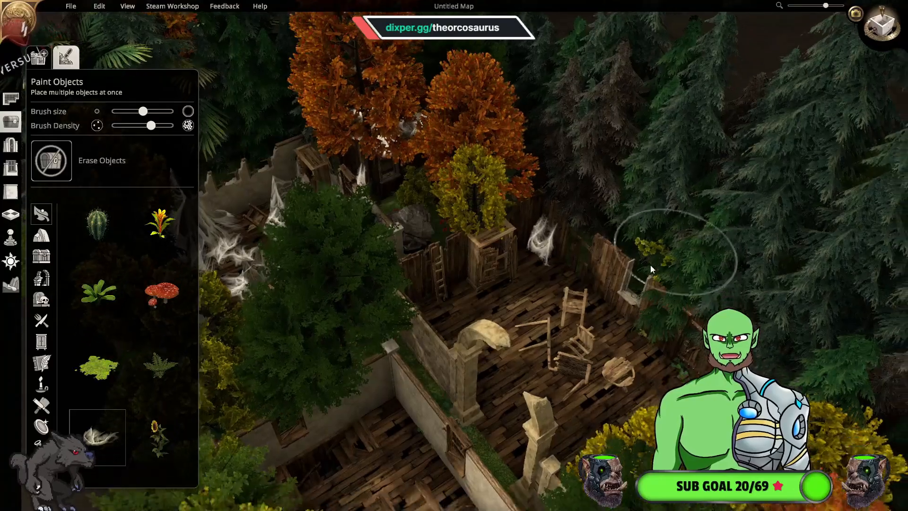
{"action": "key", "text": "d"}
{"action": "key", "text": "a"}
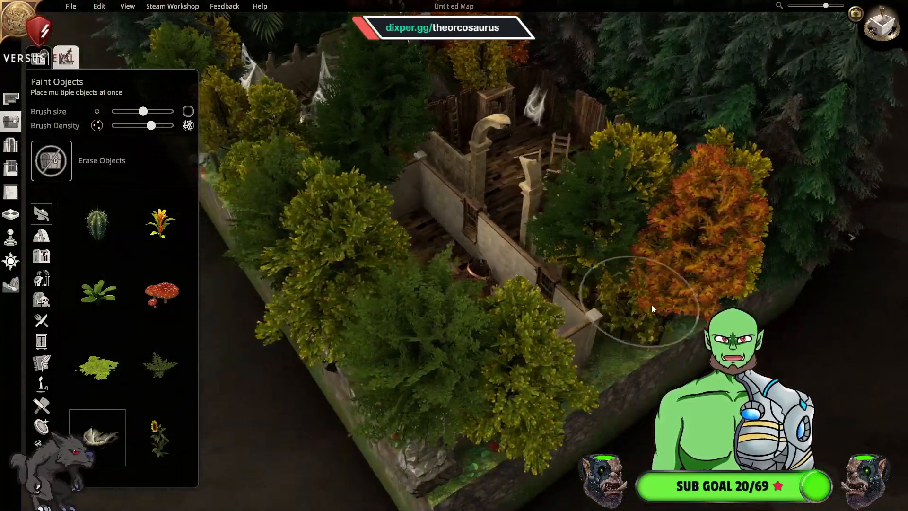
{"action": "key", "text": "e"}
{"action": "key", "text": "e"}
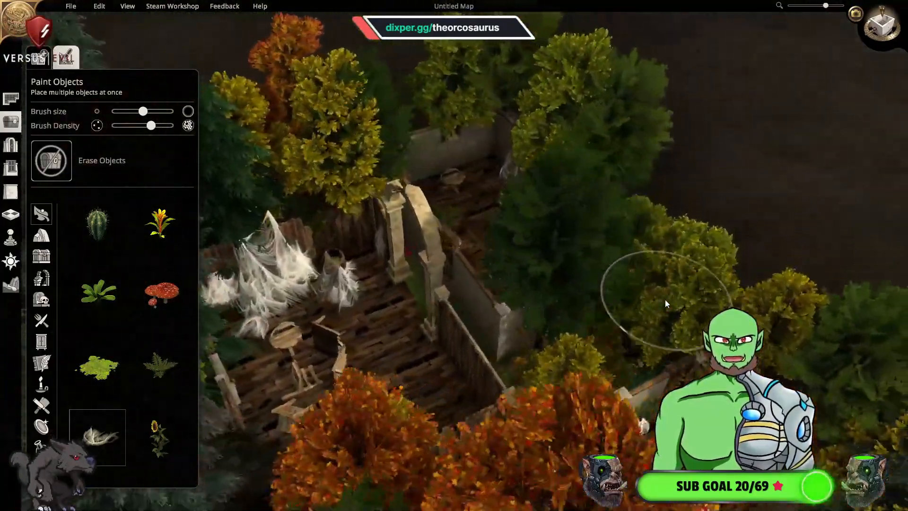
{"action": "key", "text": "a"}
{"action": "mouse_move", "coordinate": [594, 280]}
{"action": "left_mouse_down"}
{"action": "mouse_move", "coordinate": [530, 311]}
{"action": "mouse_move", "coordinate": [527, 363]}
{"action": "left_mouse_up"}
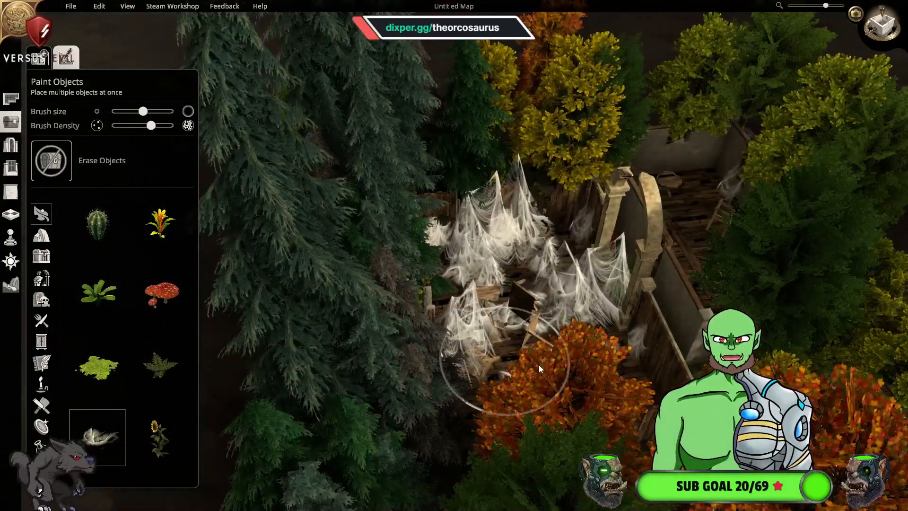
- Raise the terrain at the map corner beside the cobwebbed northwest hovel
{"action": "key", "text": "d"}
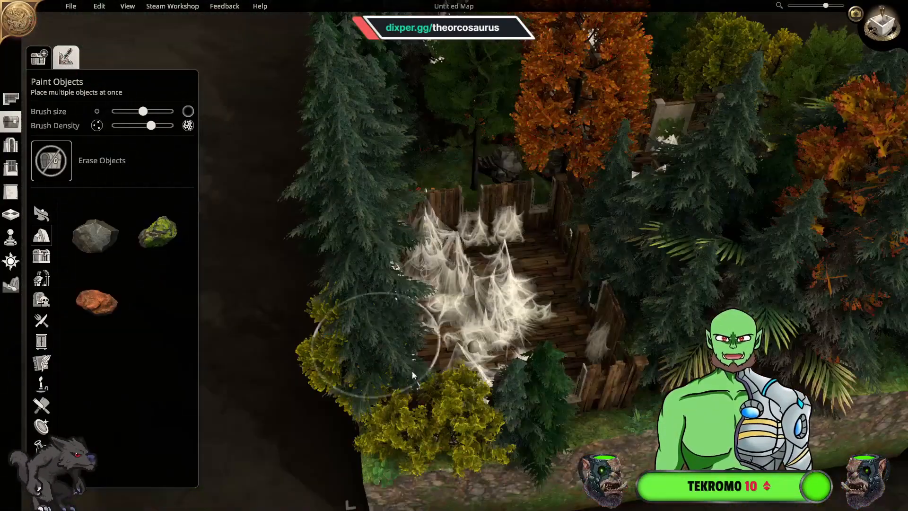
{"action": "key", "text": "s"}
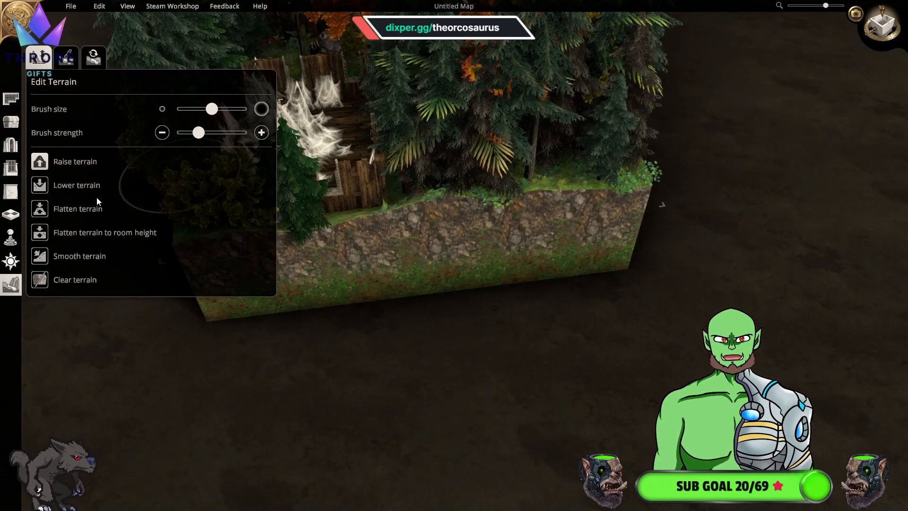
{"action": "key", "text": "a"}
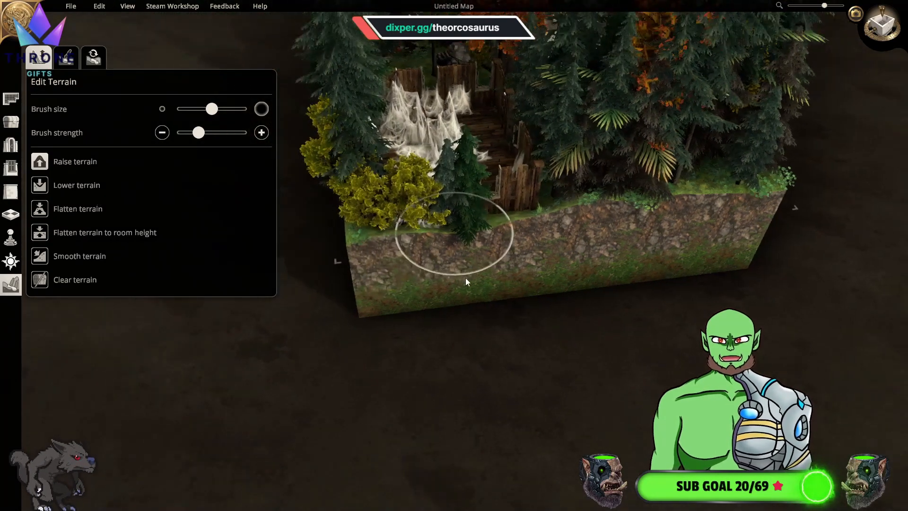
{"action": "mouse_move", "coordinate": [345, 262]}
{"action": "left_mouse_down"}
{"action": "mouse_move", "coordinate": [310, 298]}
{"action": "mouse_move", "coordinate": [337, 217]}
{"action": "left_mouse_up"}
- Draw a large Abandoned Ruins Hovel room outward from the map corner next to the cobwebbed northwest hovel
{"action": "left_click", "coordinate": [11, 98]}
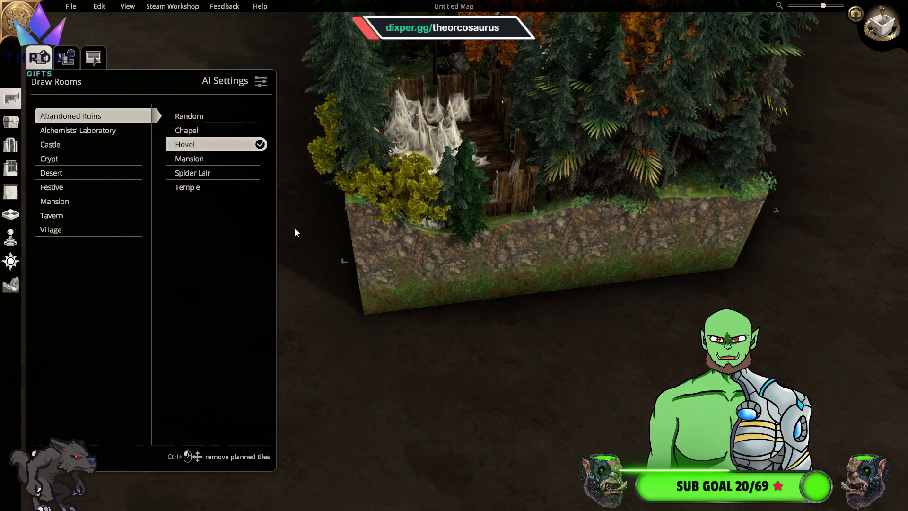
{"action": "left_click_drag", "start_coordinate": [345, 263], "coordinate": [163, 495]}
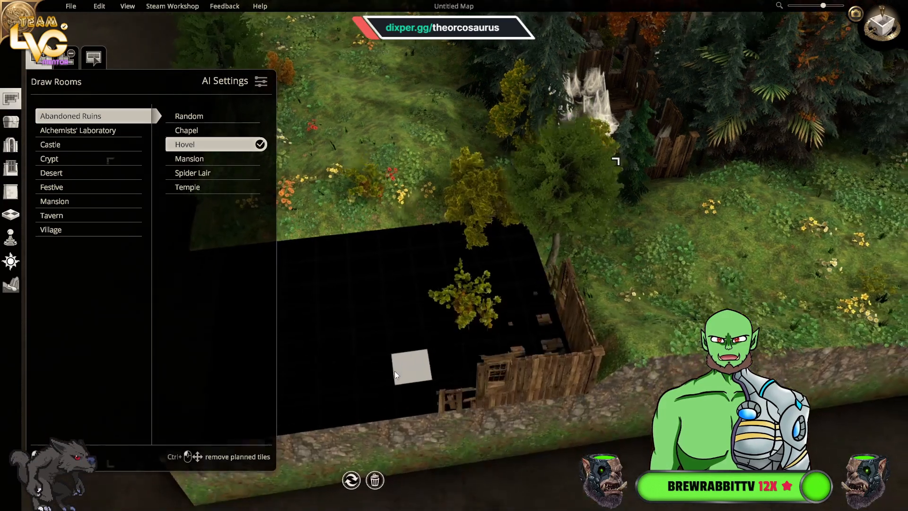
{"action": "key", "text": "s"}
{"action": "key", "text": "d"}
{"action": "key", "text": "w"}
{"action": "key", "text": "a"}
{"action": "key", "text": "d"}
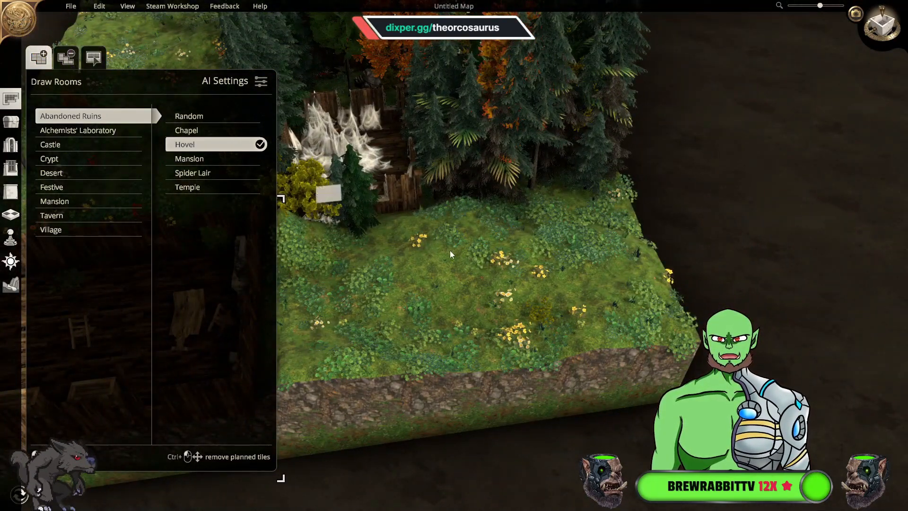
{"action": "key", "text": "a"}
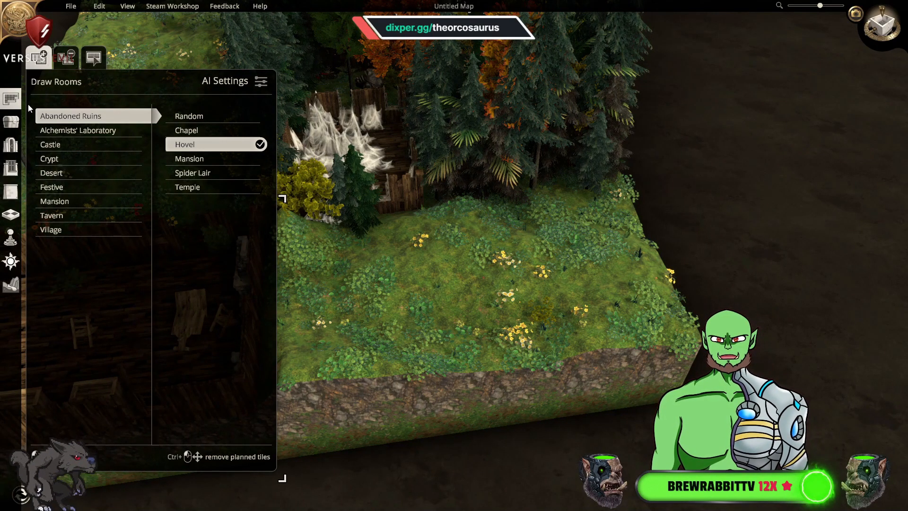
- Extend the map boundary outward from its corner across the empty area to enlarge the surrounding meadow
{"action": "key", "text": "a"}
{"action": "key", "text": "s"}
{"action": "key", "text": "a"}
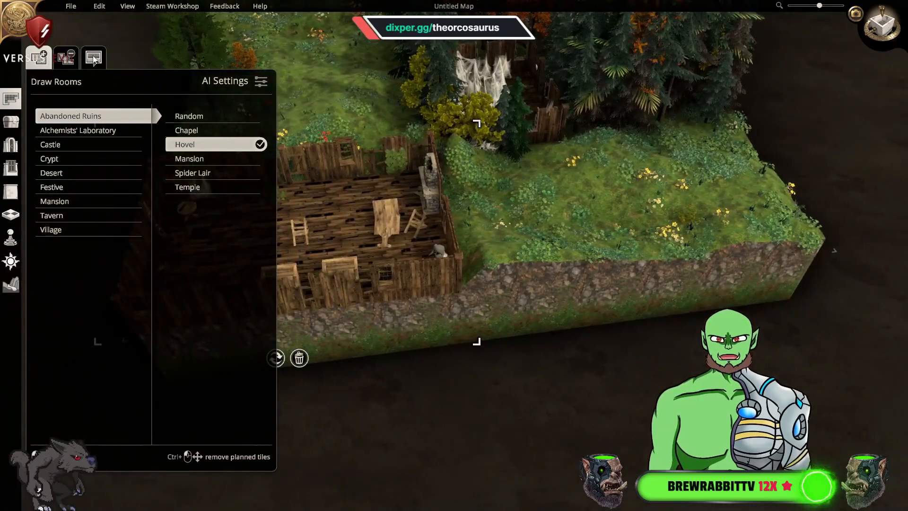
{"action": "left_click", "coordinate": [93, 57]}
{"action": "key", "text": "d"}
{"action": "left_click_drag", "start_coordinate": [691, 252], "coordinate": [907, 346]}
{"action": "key", "text": "d"}
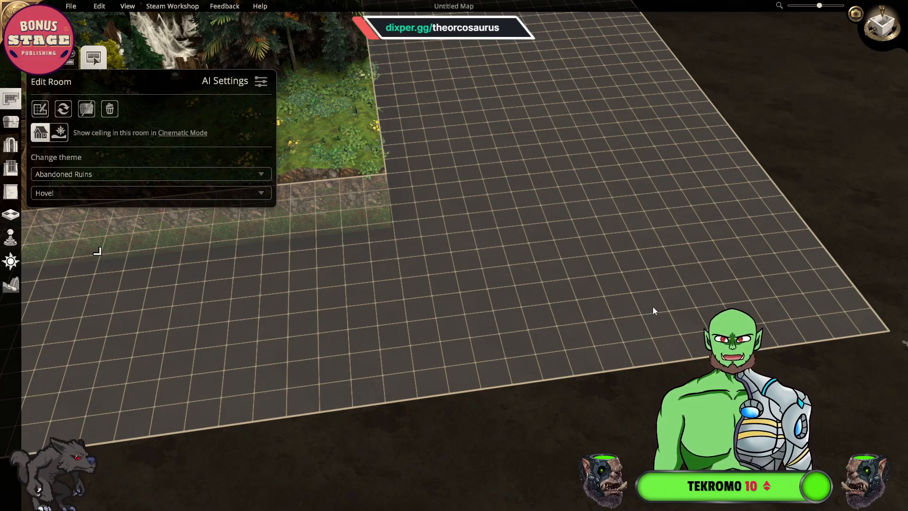
{"action": "key", "text": "a"}
{"action": "scroll", "coordinate": [525, 291], "scroll_direction": "down", "scroll_amount": 1}
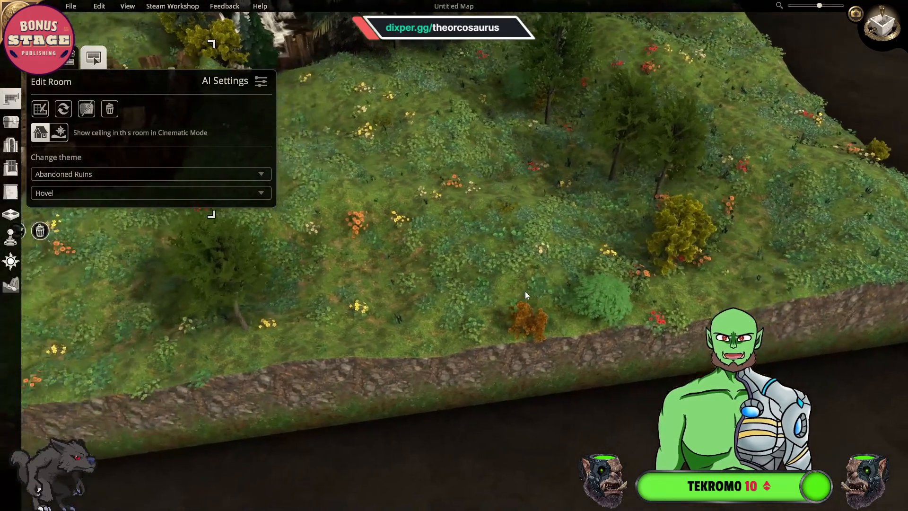
- Examine the enlarged map from several sides, including the new hovel, the meadow and the forested ruins
{"action": "key", "text": "w"}
{"action": "key", "text": "a"}
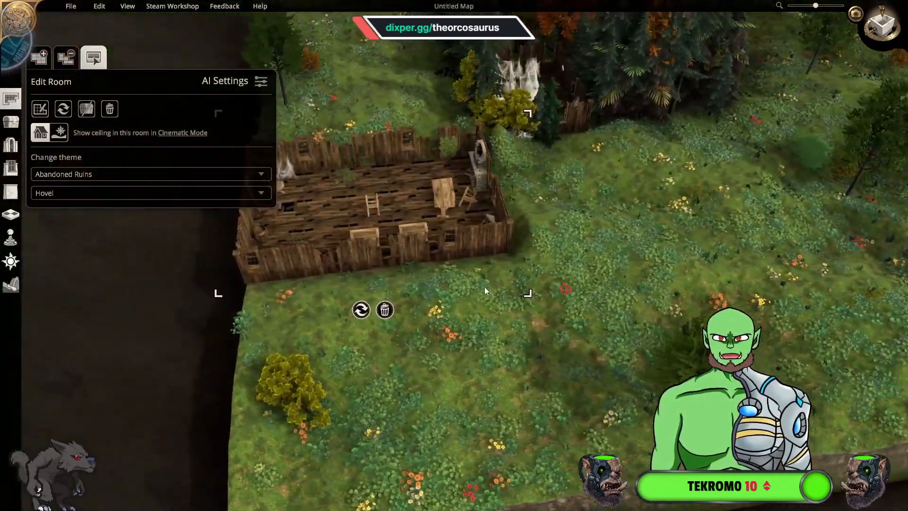
{"action": "key", "text": "w"}
{"action": "key", "text": "q"}
{"action": "key", "text": "e"}
{"action": "scroll", "coordinate": [641, 293], "scroll_direction": "down", "scroll_amount": 3}
{"action": "key", "text": "s"}
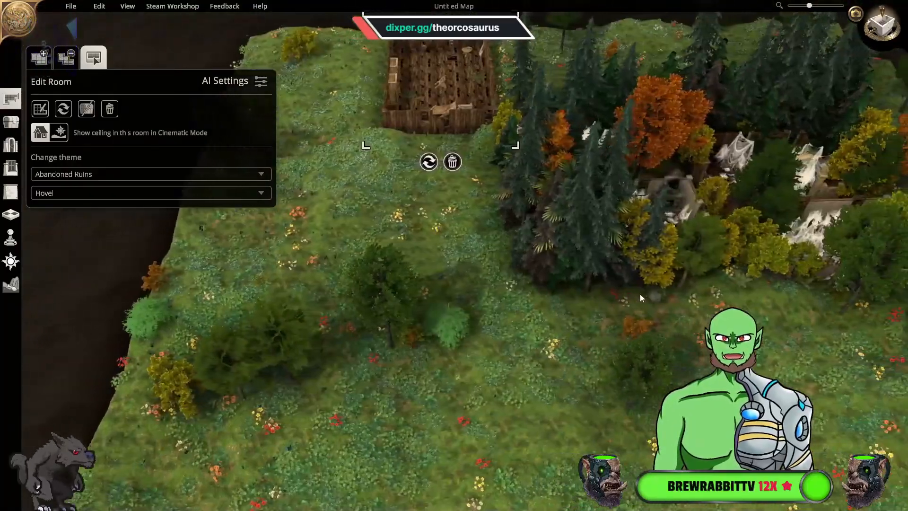
{"action": "key", "text": "d"}
{"action": "key", "text": "w"}
{"action": "key", "text": "w"}
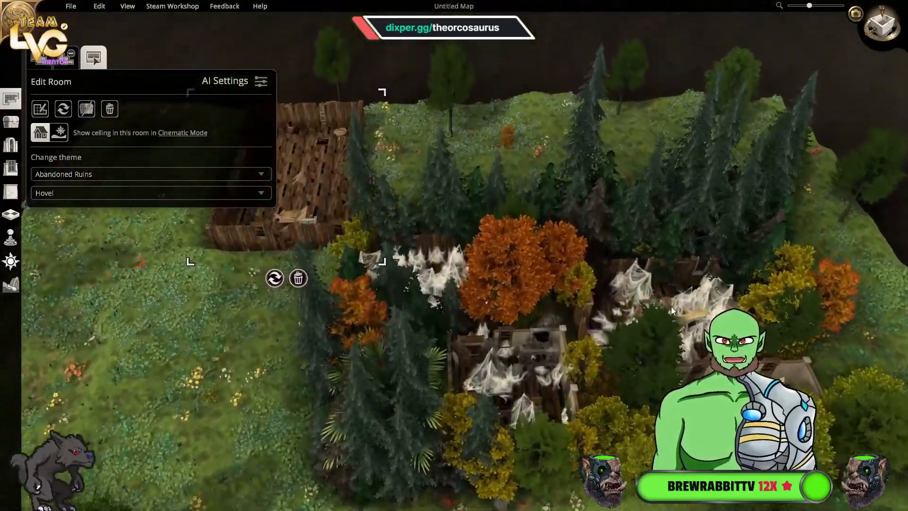
{"action": "key", "text": "a"}
{"action": "key", "text": "s"}
{"action": "key", "text": "s"}
{"action": "key", "text": "a"}
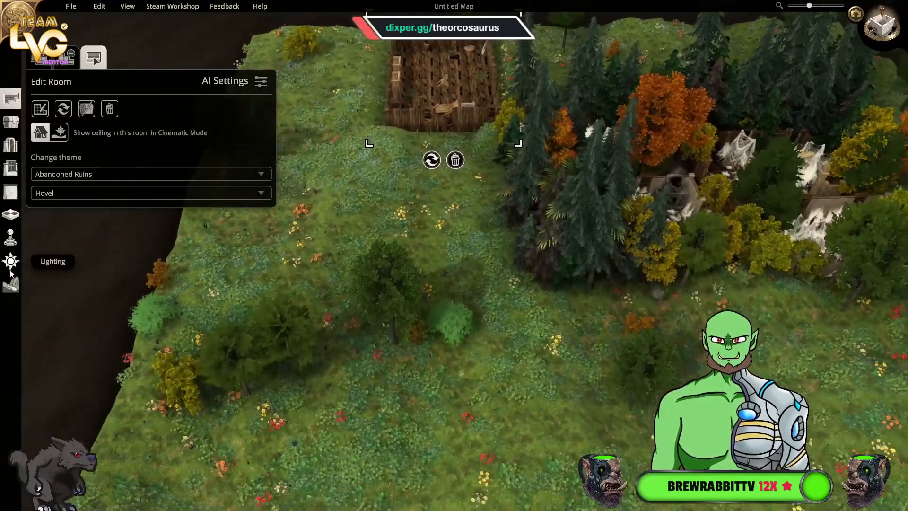
- Set the map's lighting to sunset and check it over the ruins and meadow
{"action": "left_click", "coordinate": [10, 263]}
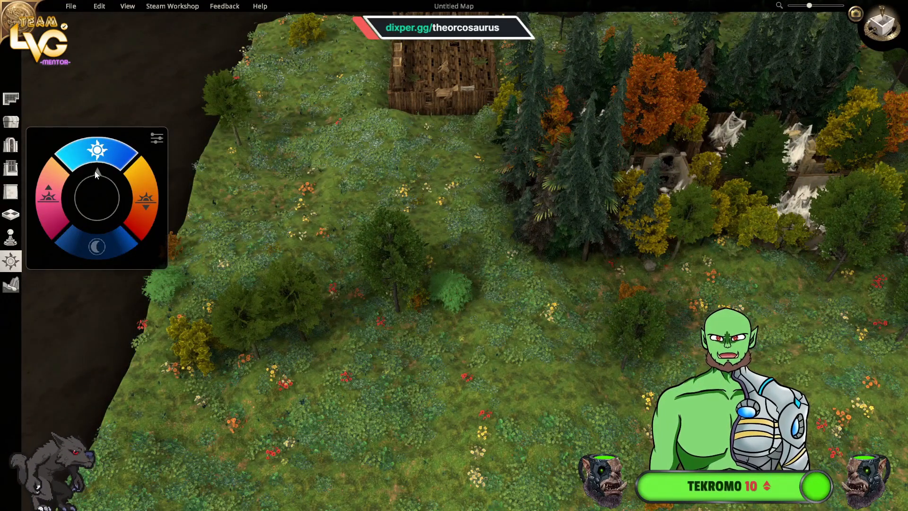
{"action": "left_click", "coordinate": [137, 198]}
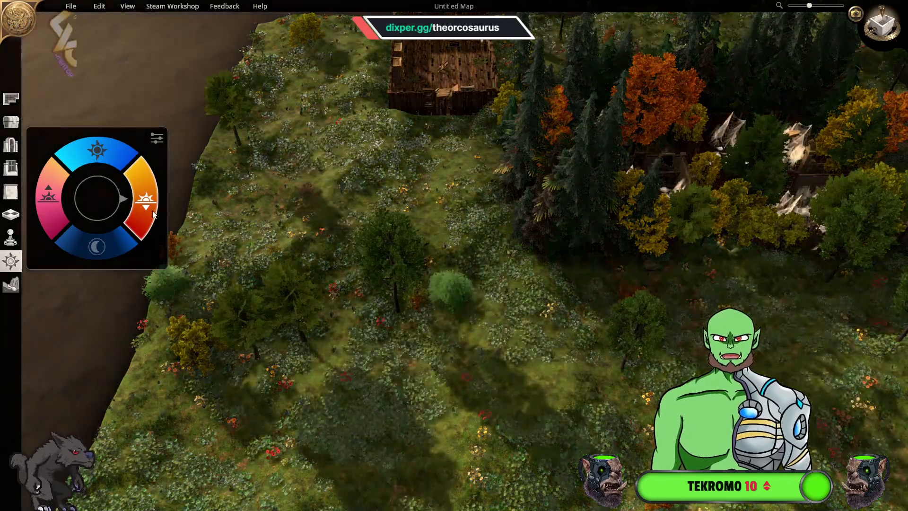
{"action": "key", "text": "d"}
{"action": "key", "text": "d"}
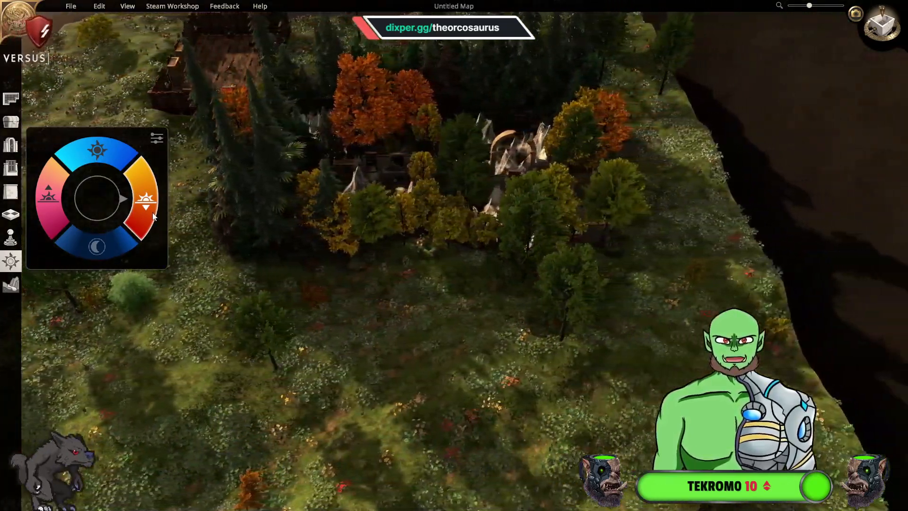
{"action": "key", "text": "a"}
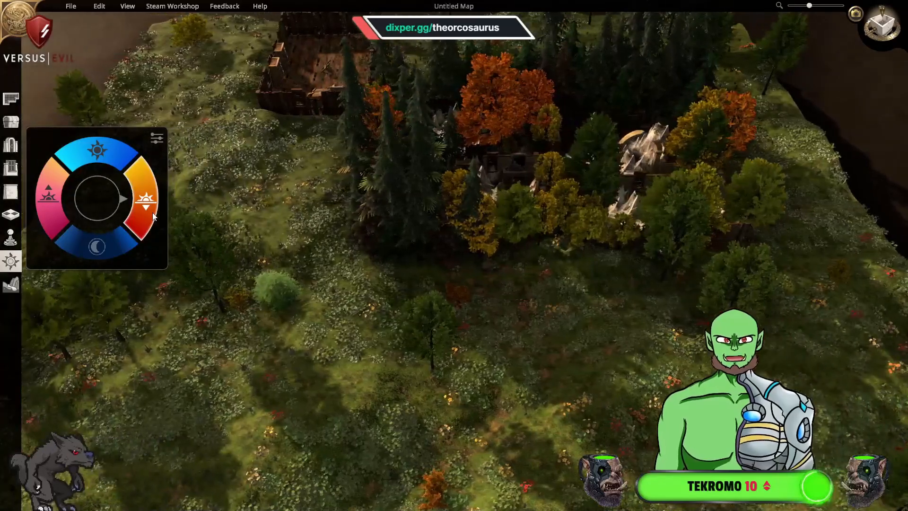
{"action": "key", "text": "a"}
- Try the sunrise and midday lighting on the map and return to sunset
{"action": "left_click", "coordinate": [53, 201]}
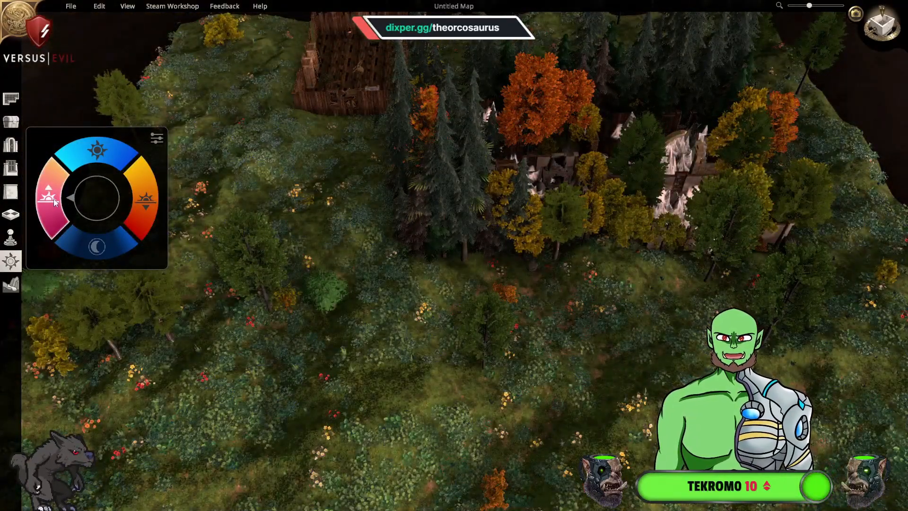
{"action": "left_click", "coordinate": [103, 164]}
{"action": "left_click", "coordinate": [145, 192]}
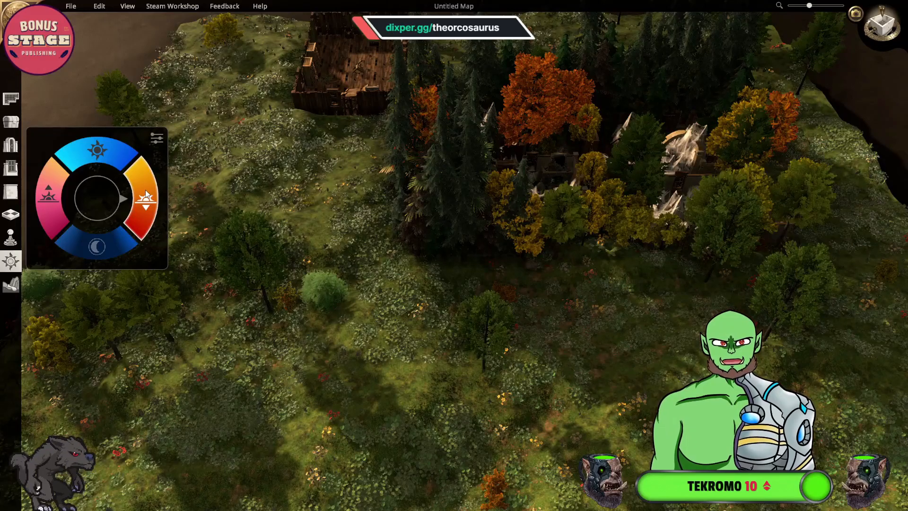
{"action": "key", "text": "d"}
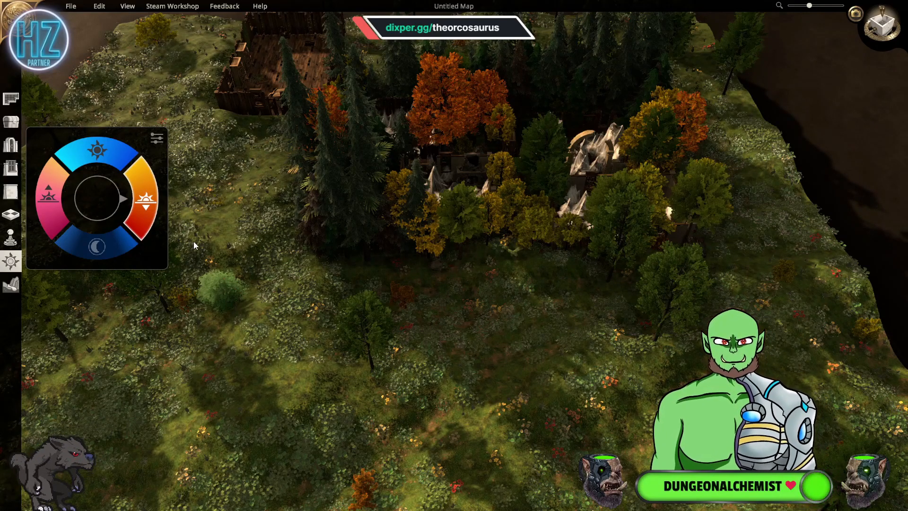
{"action": "key", "text": "a"}
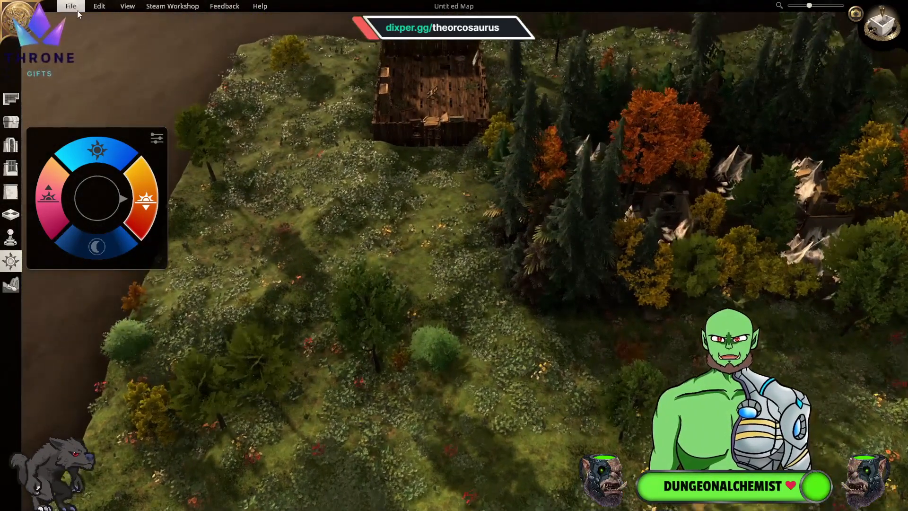
- Open the map export settings and set the format to Image Only
{"action": "left_click", "coordinate": [77, 11]}
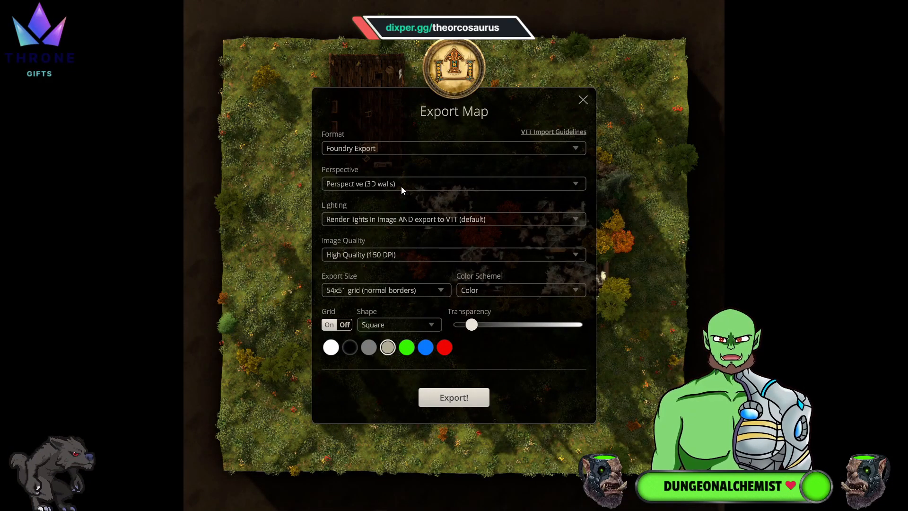
{"action": "left_click", "coordinate": [404, 148]}
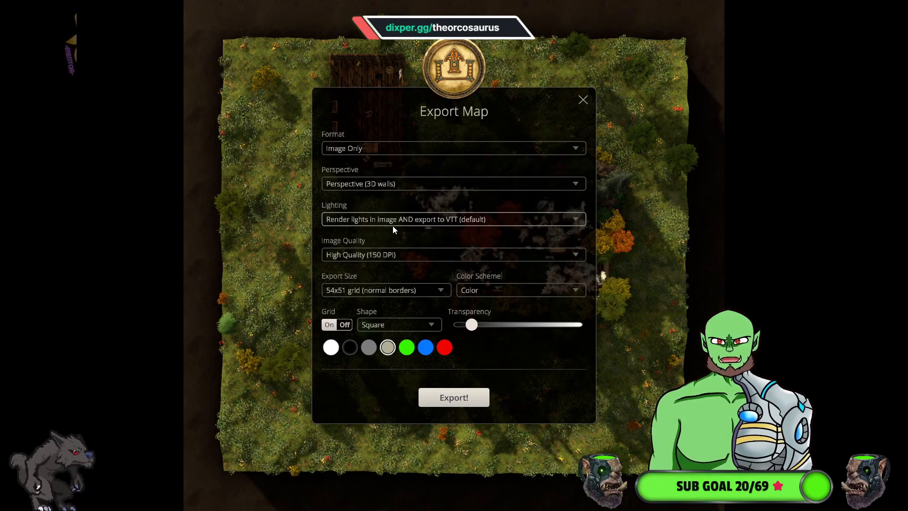
{"action": "left_click", "coordinate": [392, 225]}
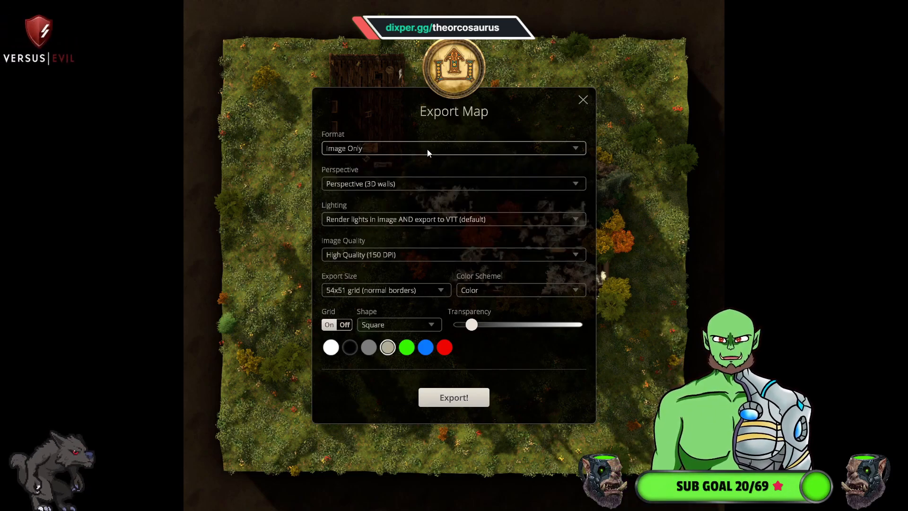
- Try the Limited perspective (3D walls) for the export and set the perspective to Orthographic (top-down)
{"action": "left_click", "coordinate": [398, 187]}
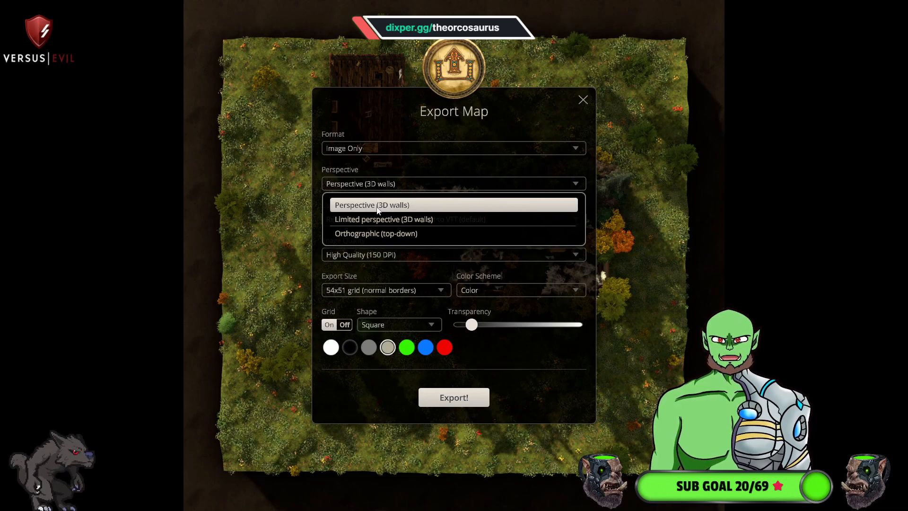
{"action": "left_click", "coordinate": [424, 223]}
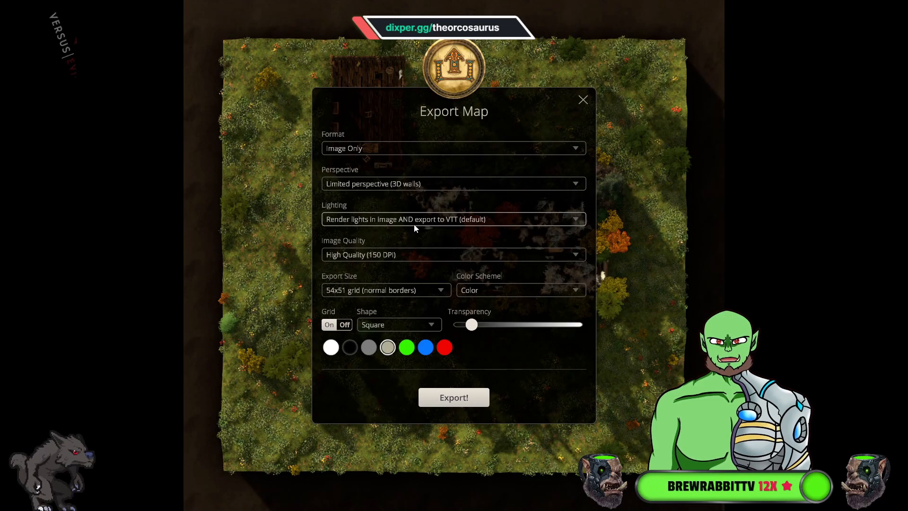
{"action": "left_click", "coordinate": [409, 188]}
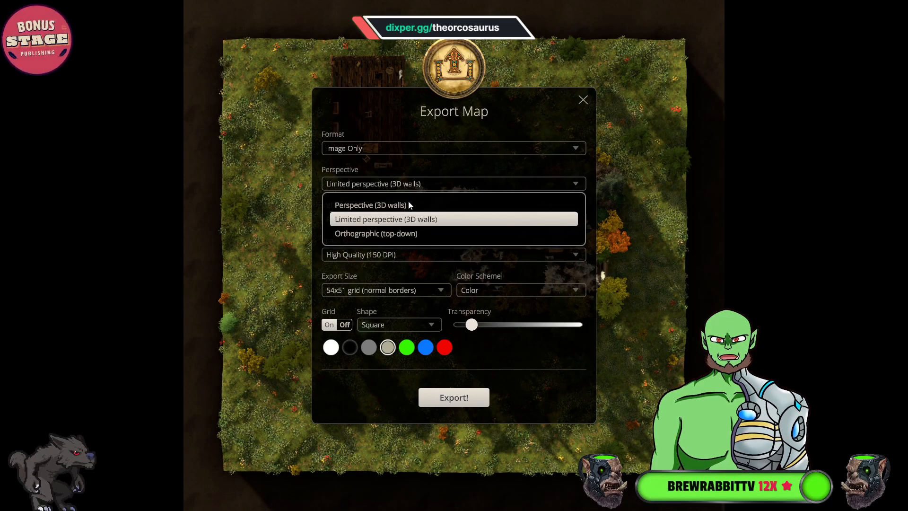
{"action": "left_click", "coordinate": [397, 235]}
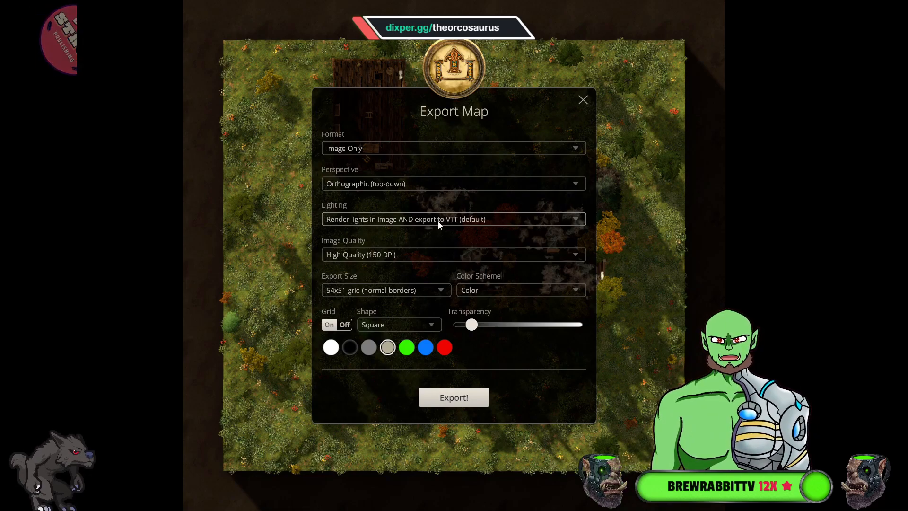
- Review the export image quality options, keep High Quality (150 DPI) and close the export settings without exporting
{"action": "left_click", "coordinate": [459, 257]}
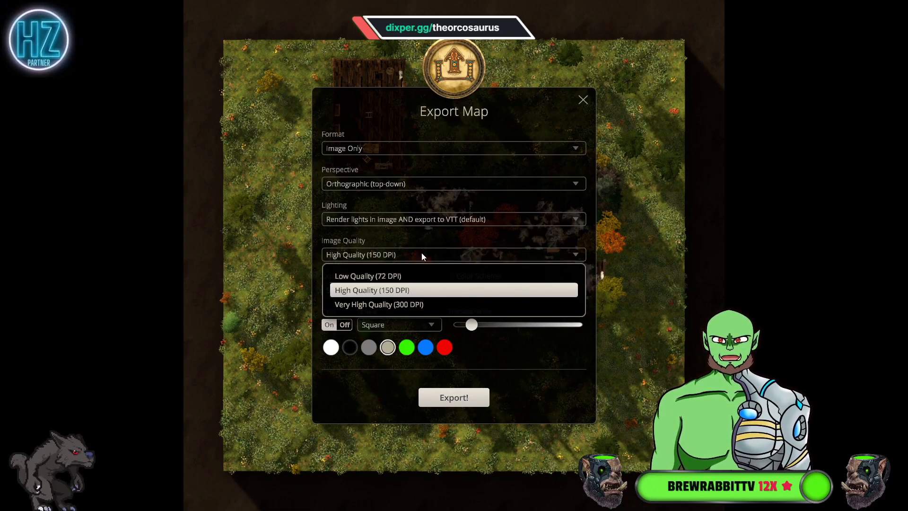
{"action": "left_click", "coordinate": [465, 284]}
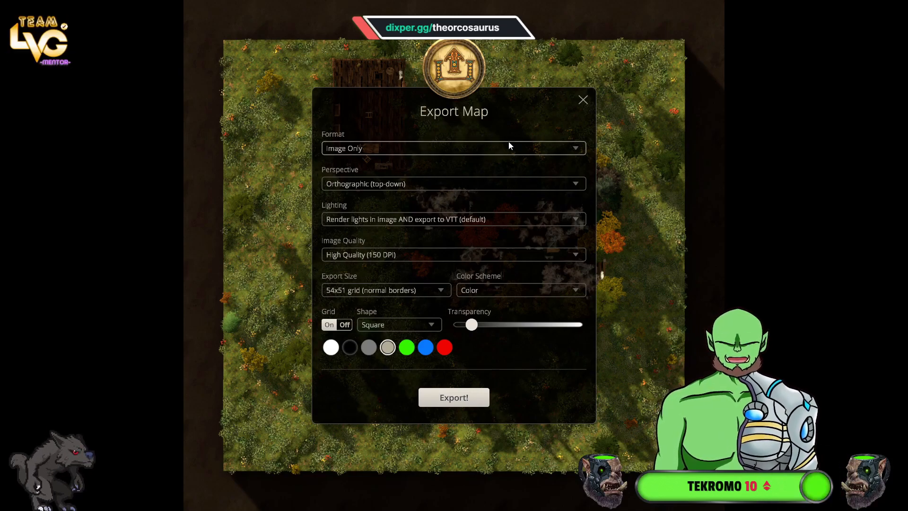
{"action": "left_click", "coordinate": [585, 101]}
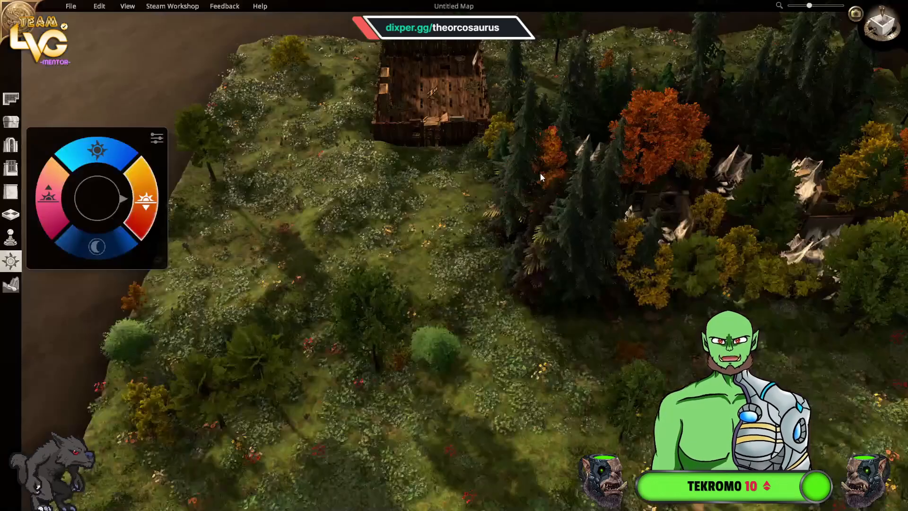
- Look over the sunset-lit meadow and forested ruins out to the map's edge
{"action": "scroll", "coordinate": [615, 213], "scroll_direction": "down", "scroll_amount": 2}
{"action": "key", "text": "d"}
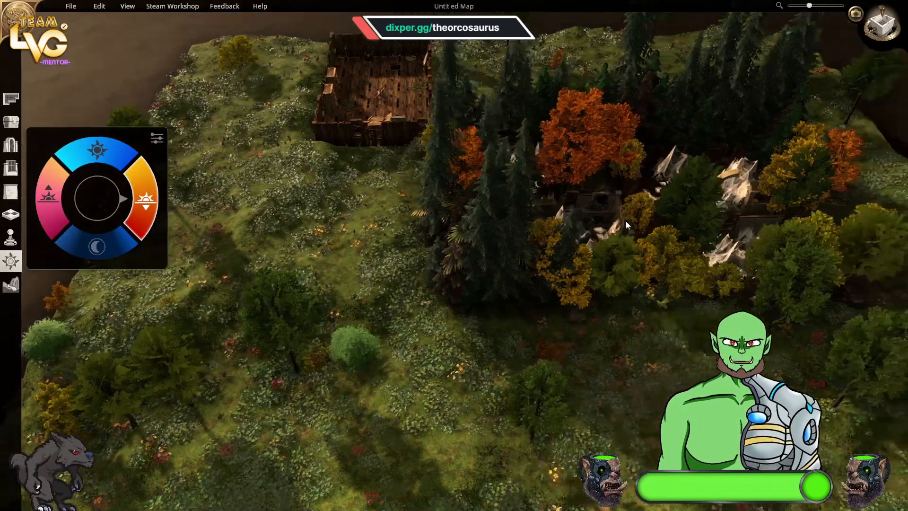
{"action": "key", "text": "s"}
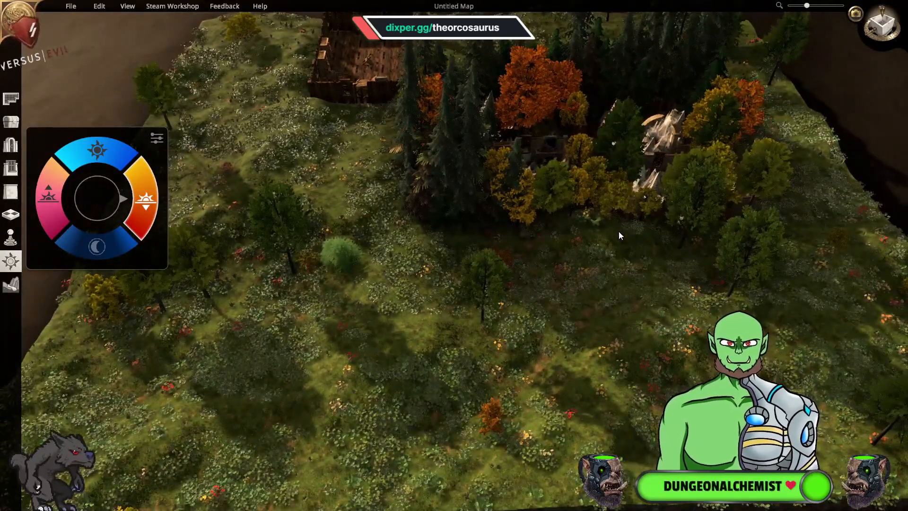
{"action": "key", "text": "s"}
{"action": "scroll", "coordinate": [336, 271], "scroll_direction": "down", "scroll_amount": 2}
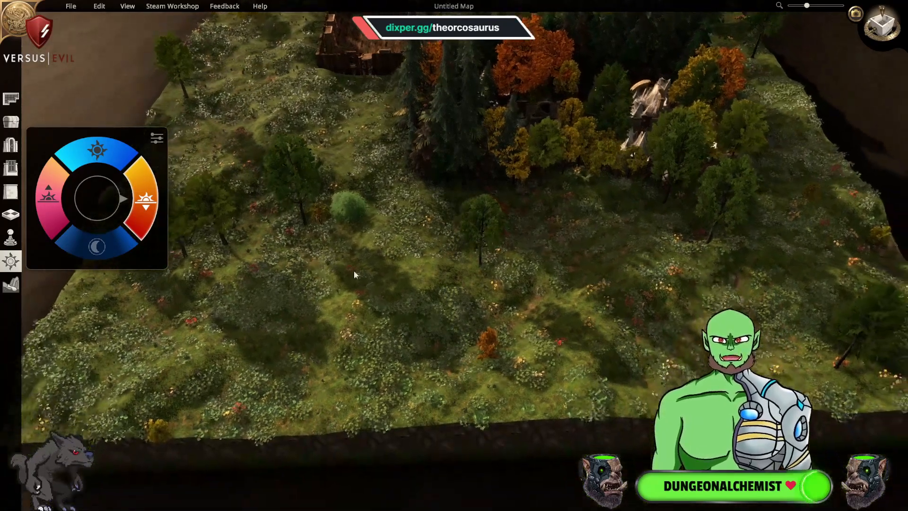
{"action": "scroll", "coordinate": [481, 292], "scroll_direction": "up", "scroll_amount": 3}
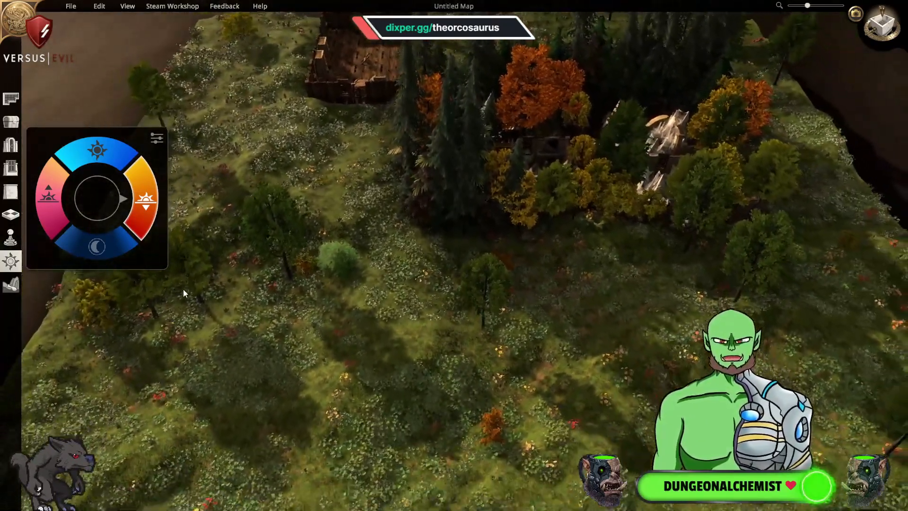
{"action": "key", "text": "s"}
- Try the night and sunrise lighting on the map and set the lighting to midday
{"action": "left_click", "coordinate": [111, 252]}
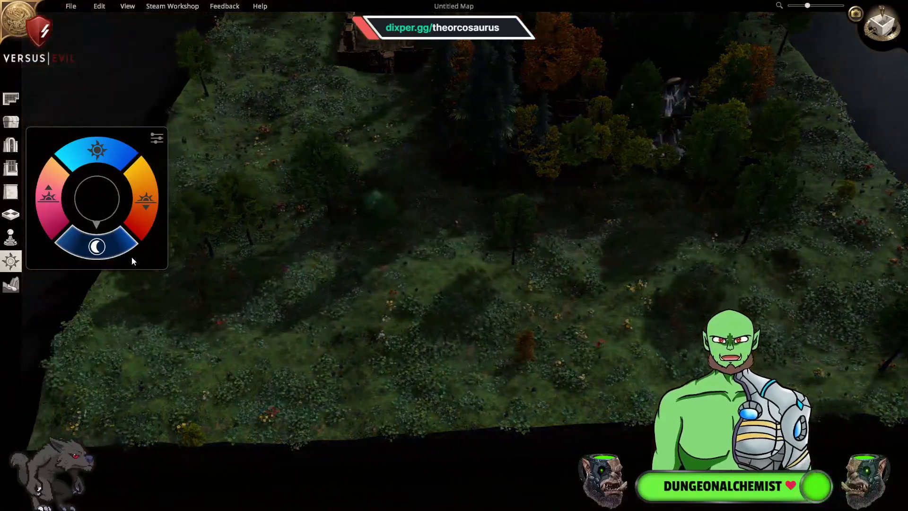
{"action": "key", "text": "a"}
{"action": "key", "text": "w"}
{"action": "left_click", "coordinate": [59, 193]}
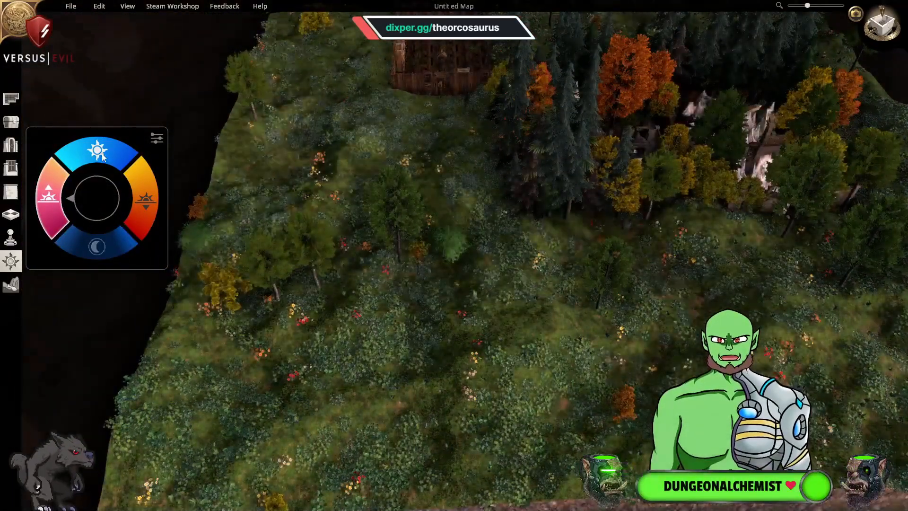
{"action": "left_click", "coordinate": [98, 150]}
{"action": "key", "text": "d"}
{"action": "key", "text": "s"}
- Place a Troll miniature in the open meadow in front of the forested ruins
{"action": "left_click", "coordinate": [172, 6]}
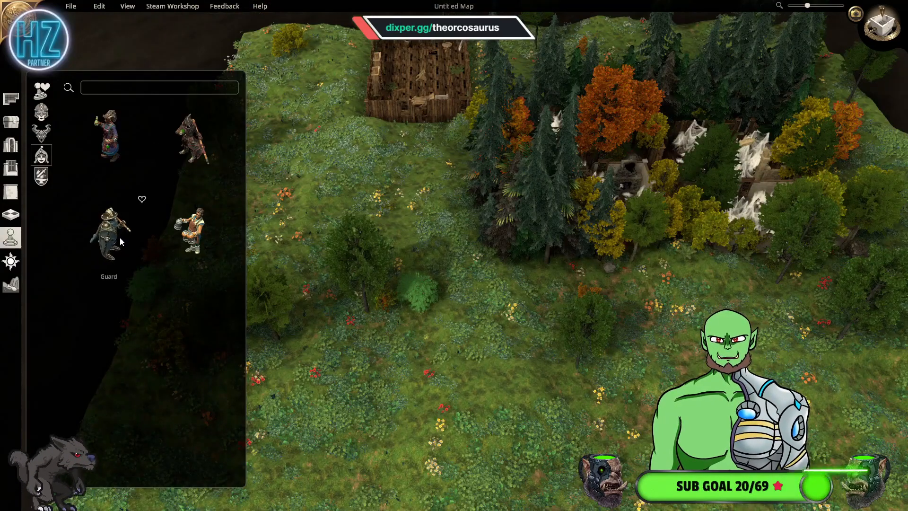
{"action": "left_click", "coordinate": [49, 135]}
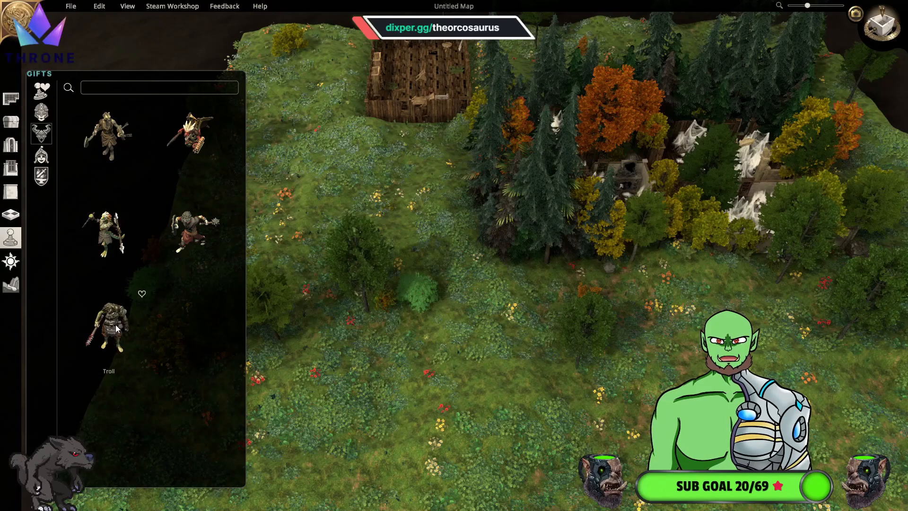
{"action": "left_click", "coordinate": [115, 325]}
{"action": "left_click", "coordinate": [477, 292]}
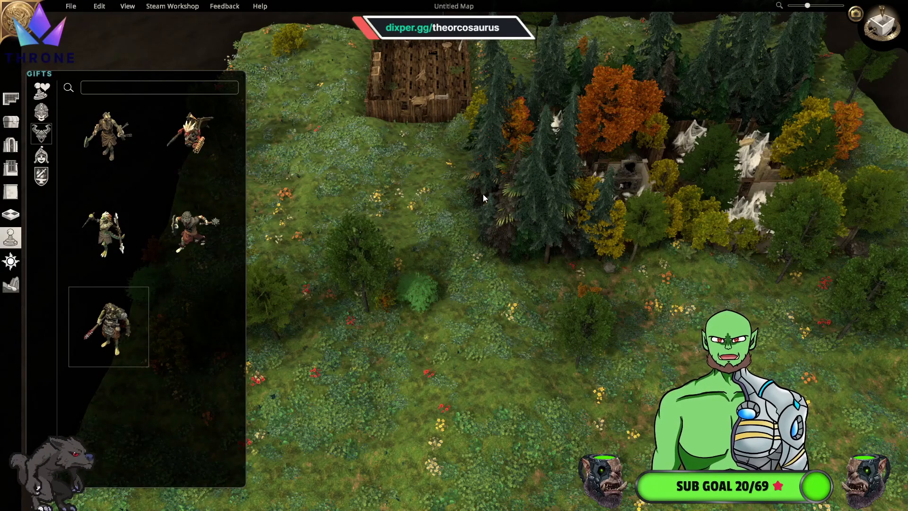
{"action": "key", "text": "w"}
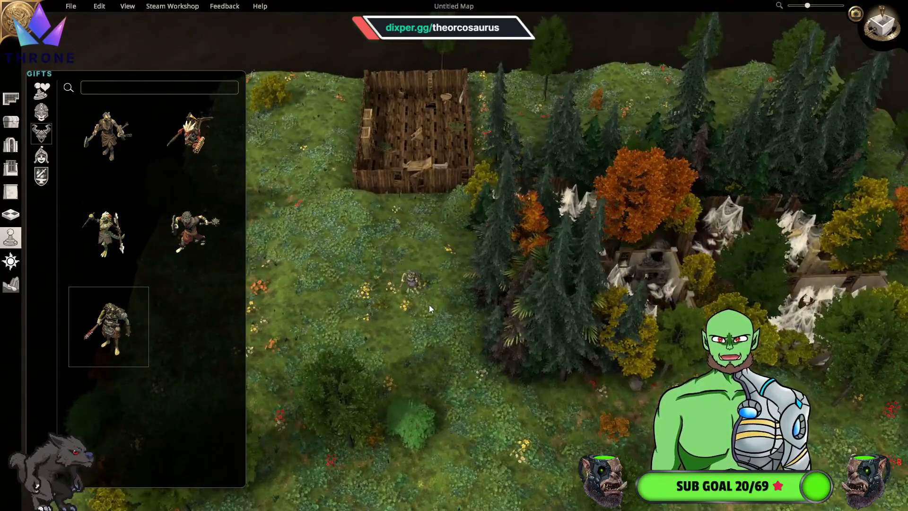
{"action": "key", "text": "s"}
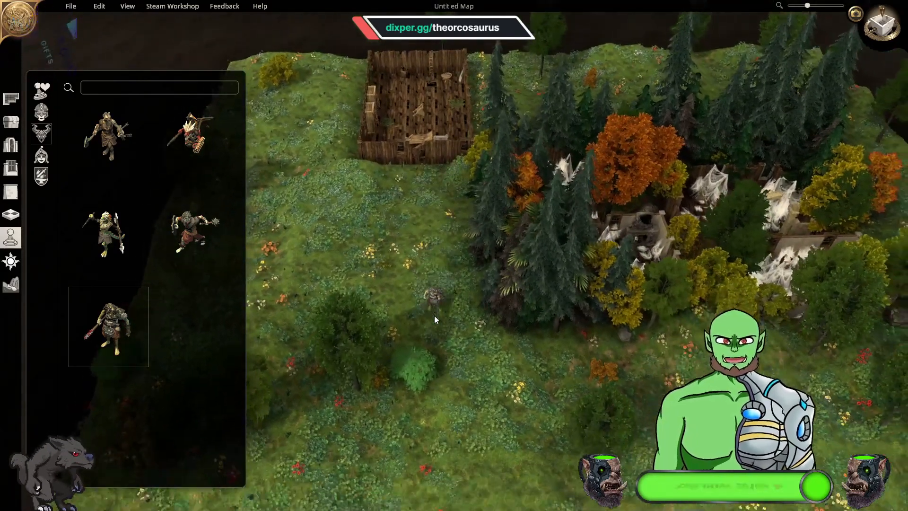
{"action": "key", "text": "s"}
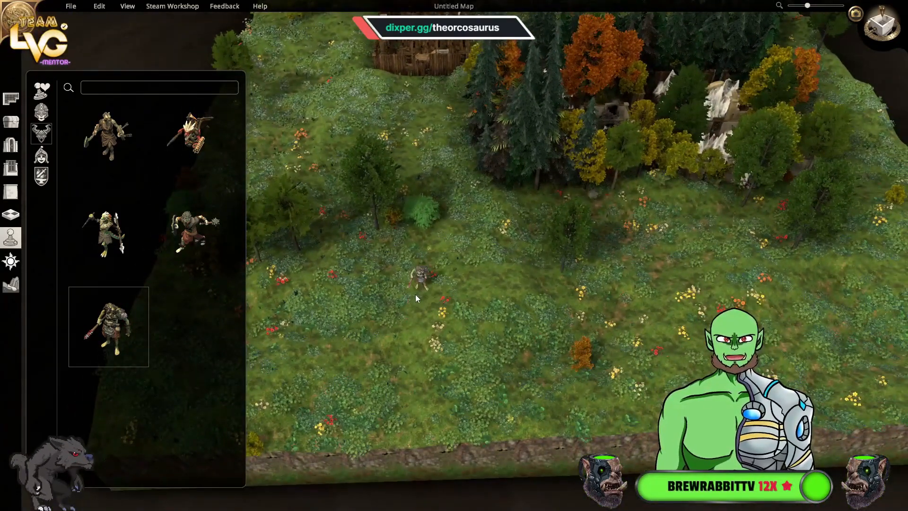
{"action": "key", "text": "w"}
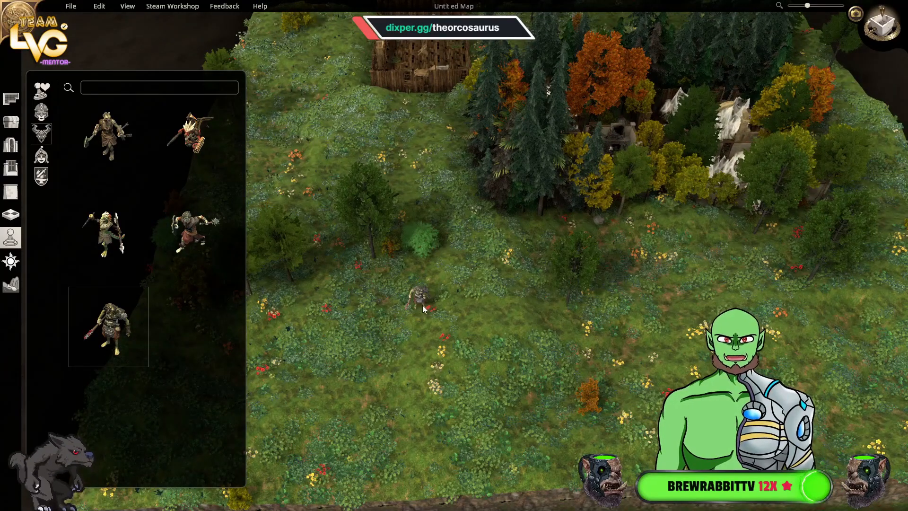
{"action": "left_click", "coordinate": [422, 305]}
{"action": "key", "text": "r"}
{"action": "key", "text": "r"}
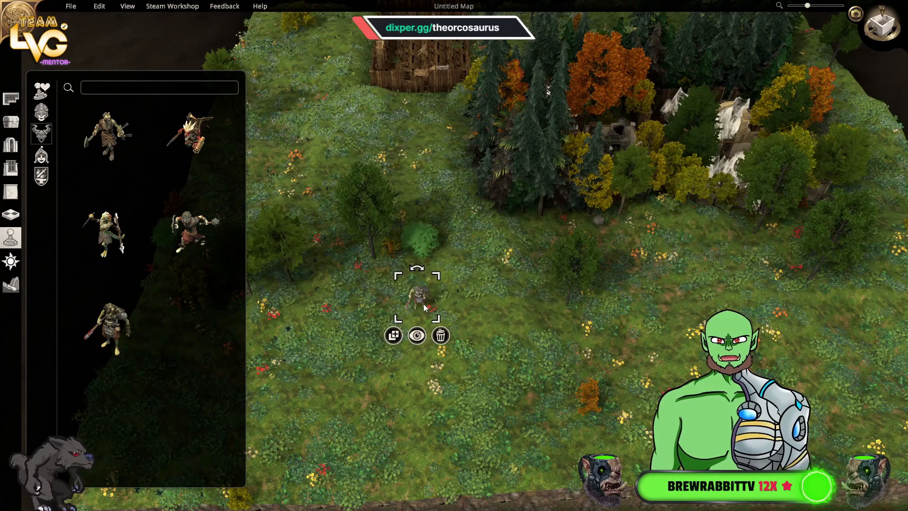
{"action": "left_click", "coordinate": [481, 312]}
- Examine the troll up close, rotate it and reposition it on the grass behind the red poppies
{"action": "scroll", "coordinate": [414, 319], "scroll_direction": "up", "scroll_amount": 1}
{"action": "scroll", "coordinate": [415, 319], "scroll_direction": "up", "scroll_amount": 3}
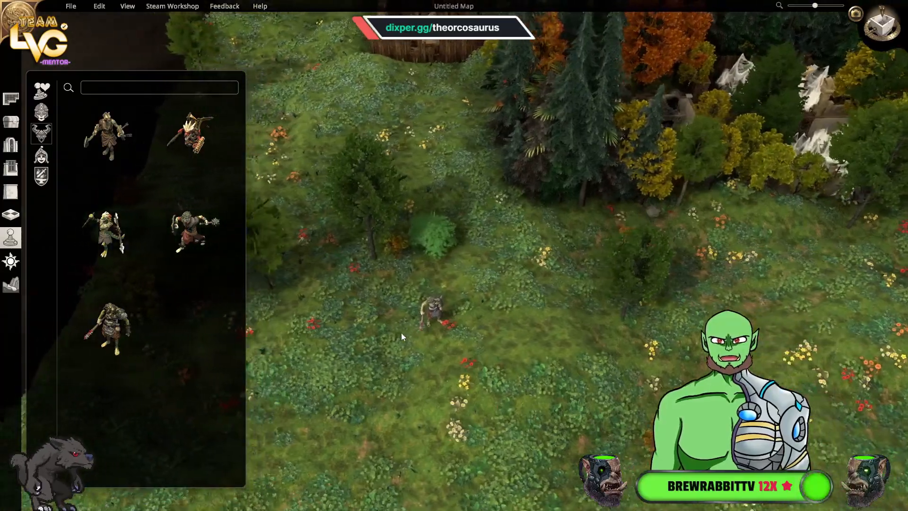
{"action": "scroll", "coordinate": [454, 267], "scroll_direction": "up", "scroll_amount": 3}
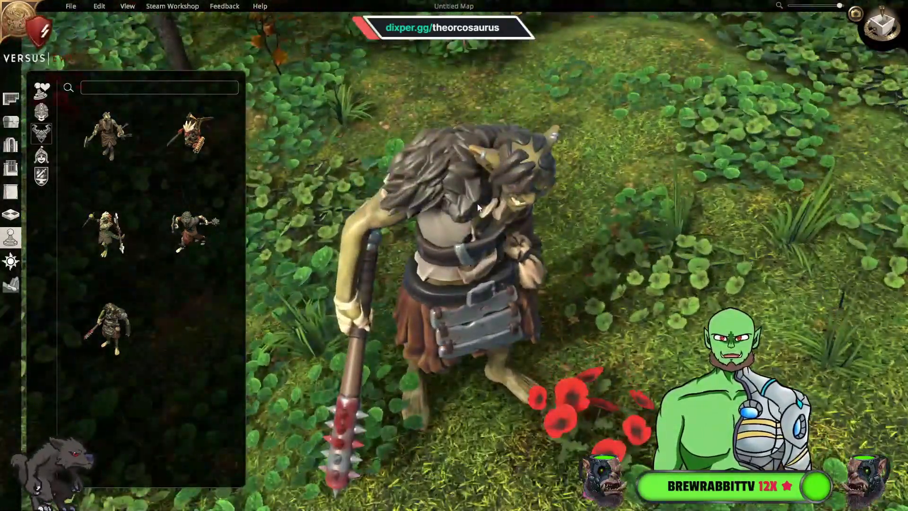
{"action": "left_click", "coordinate": [463, 204]}
{"action": "key", "text": "r"}
{"action": "key", "text": "r"}
{"action": "key", "text": "r"}
{"action": "left_click_drag", "start_coordinate": [506, 181], "coordinate": [496, 227]}
{"action": "left_click_drag", "start_coordinate": [494, 303], "coordinate": [492, 244]}
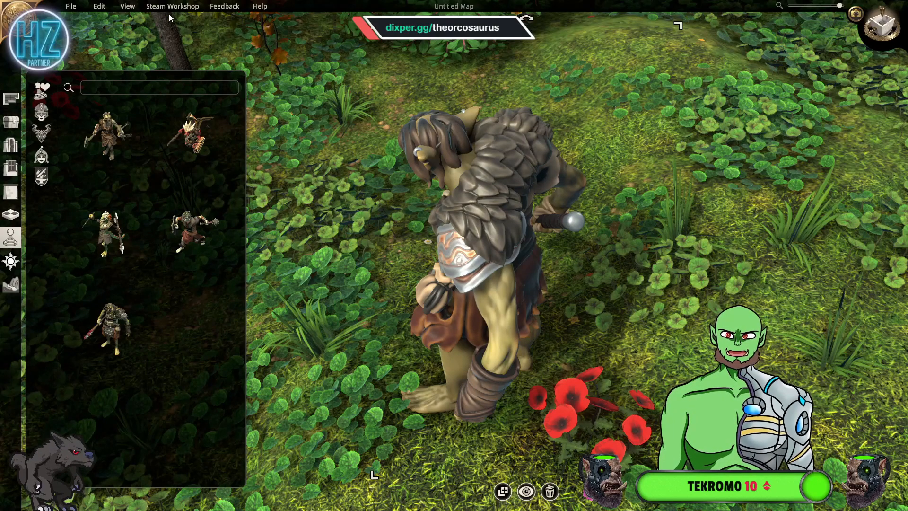
- Browse the other miniature categories and examine the hero figures, such as the Fighter, Paladin and Rogue
{"action": "left_click", "coordinate": [42, 178]}
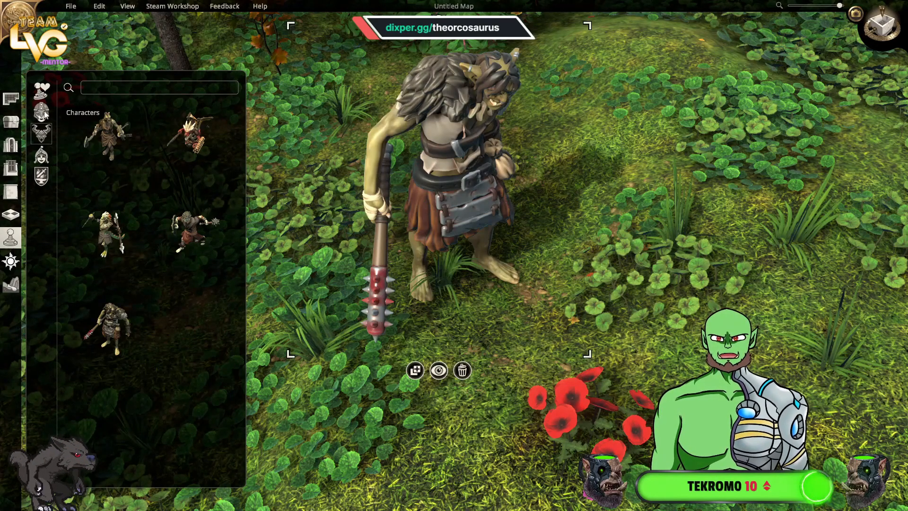
{"action": "left_click", "coordinate": [42, 113]}
{"action": "left_click", "coordinate": [43, 93]}
{"action": "left_click", "coordinate": [46, 122]}
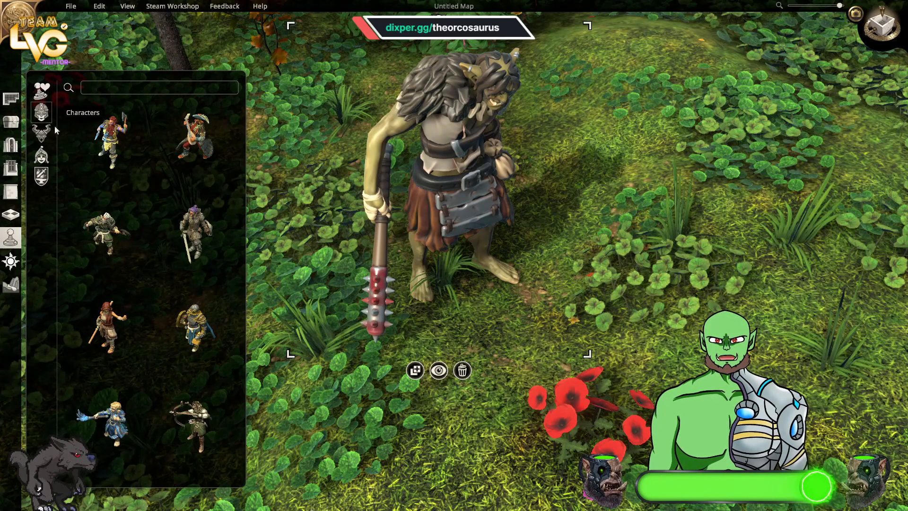
{"action": "scroll", "coordinate": [132, 176], "scroll_direction": "down", "scroll_amount": 2}
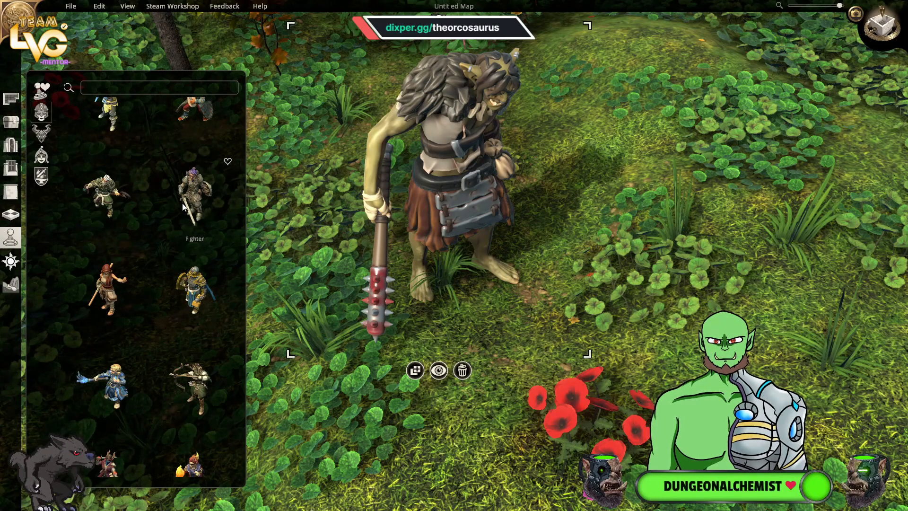
{"action": "scroll", "coordinate": [123, 213], "scroll_direction": "down", "scroll_amount": 1}
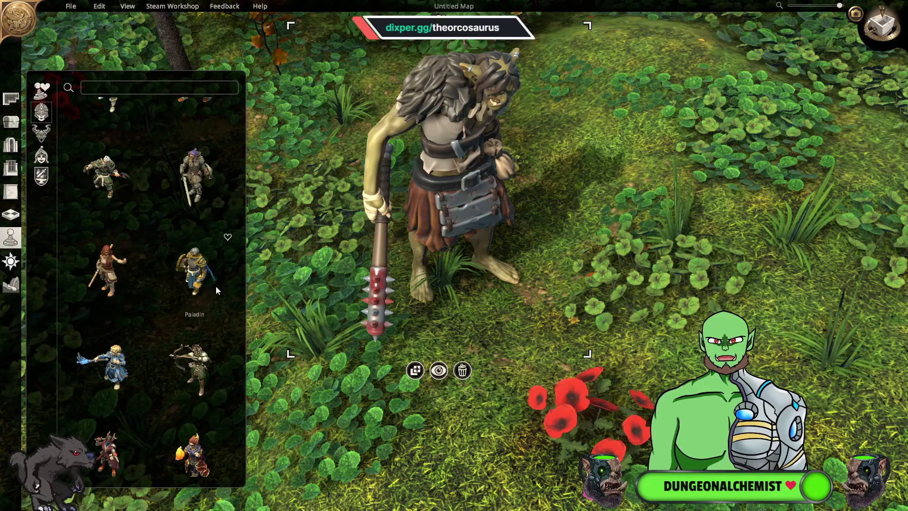
{"action": "scroll", "coordinate": [128, 284], "scroll_direction": "down", "scroll_amount": 2}
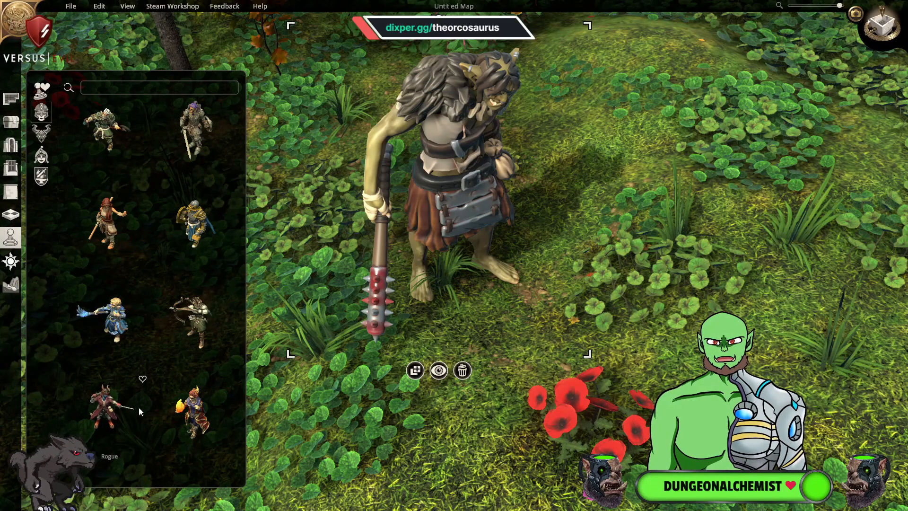
- Place the hyena-headed monster miniature with axe and shield beside the troll and view both from several spots
{"action": "left_click", "coordinate": [47, 132]}
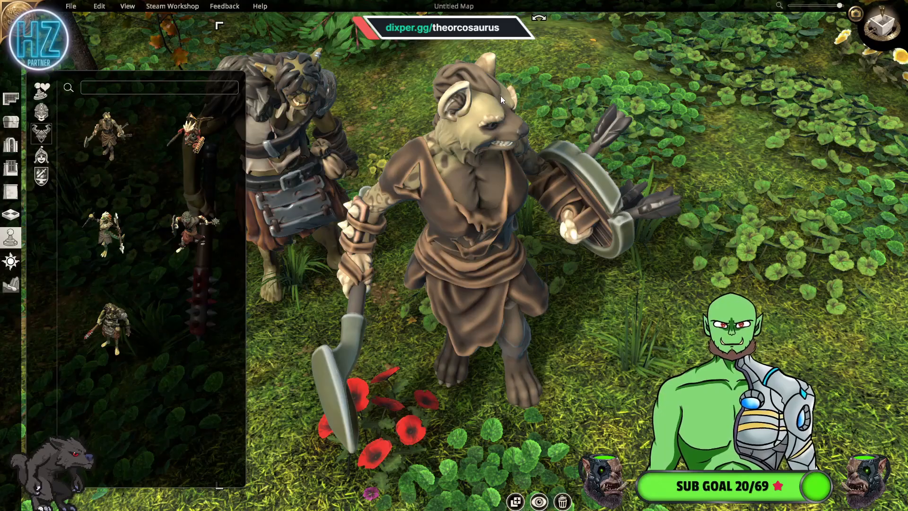
{"action": "key", "text": "s"}
{"action": "key", "text": "a"}
{"action": "key", "text": "w"}
{"action": "key", "text": "r"}
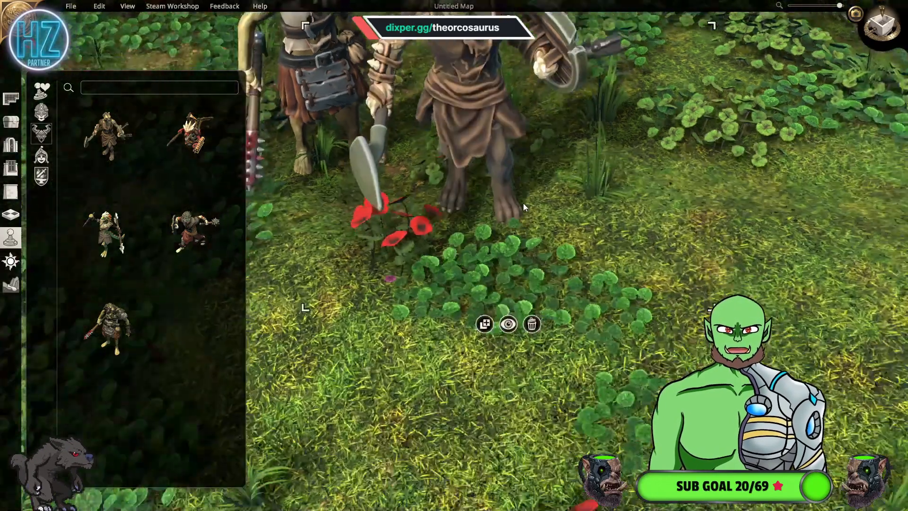
{"action": "key", "text": "r"}
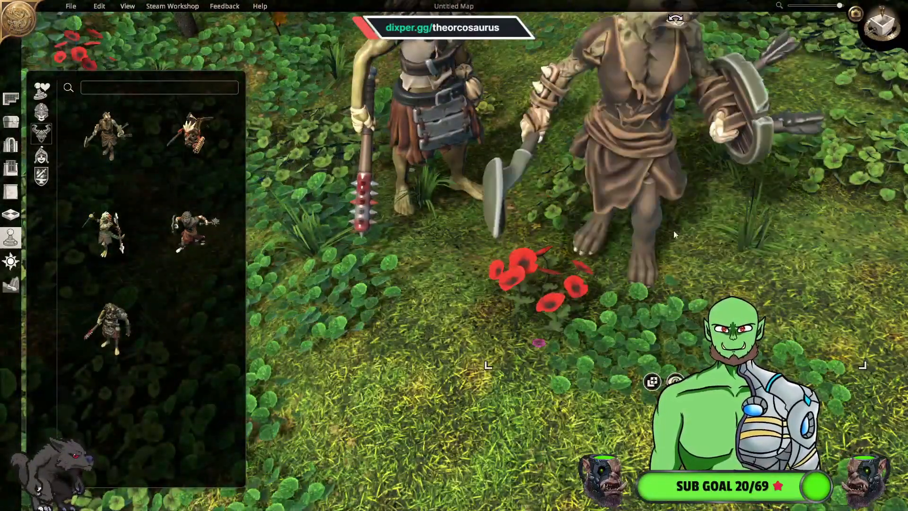
- Enter first-person view and walk through the meadow past the spruce trees toward the plank walls of the ruined hovel
{"action": "left_click", "coordinate": [675, 379]}
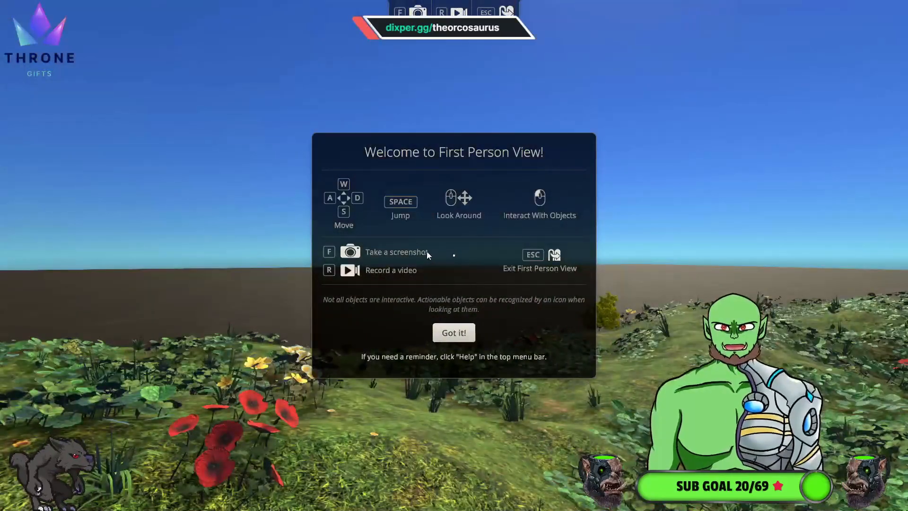
{"action": "left_click", "coordinate": [453, 334]}
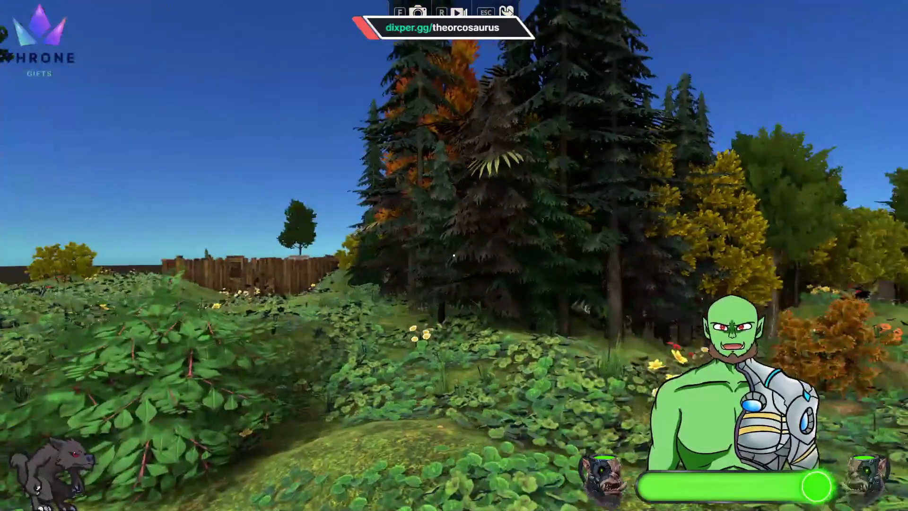
{"action": "key", "text": "w"}
{"action": "key", "text": "w"}
{"action": "key", "text": "w"}
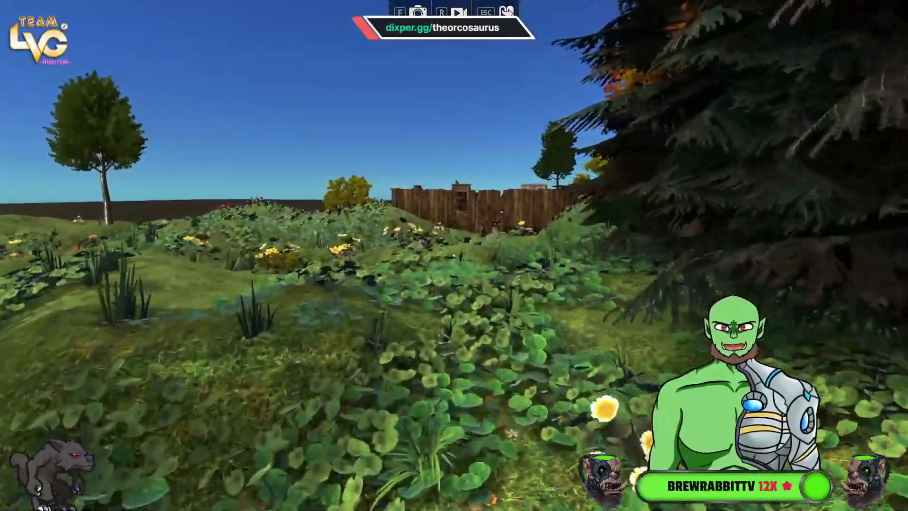
{"action": "key", "text": "w"}
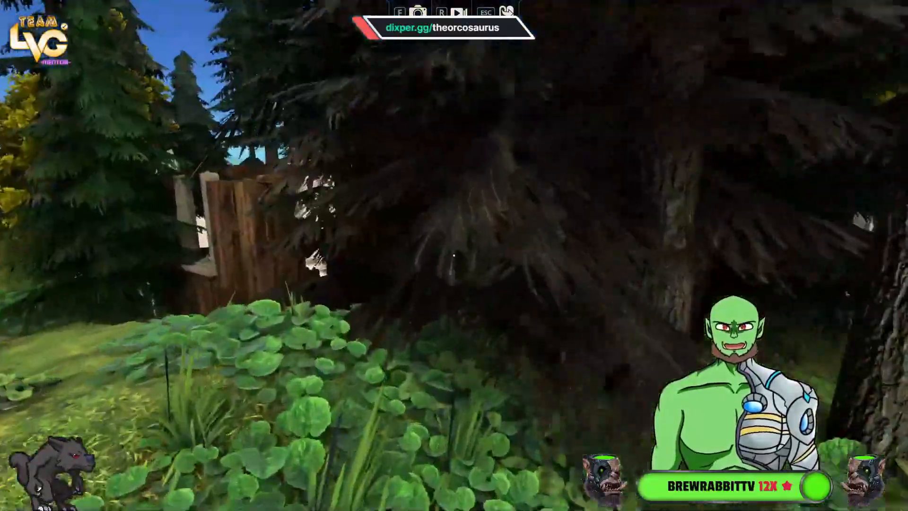
{"action": "key", "text": "w"}
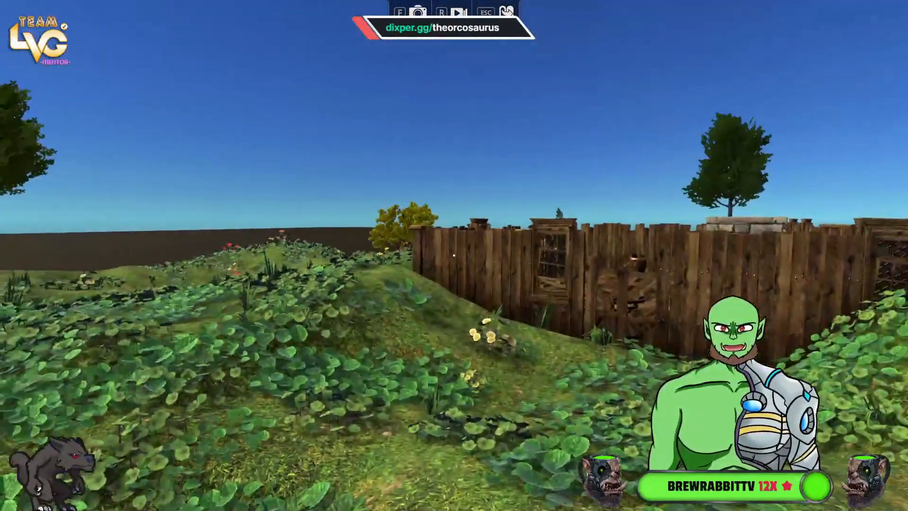
{"action": "key", "text": "w"}
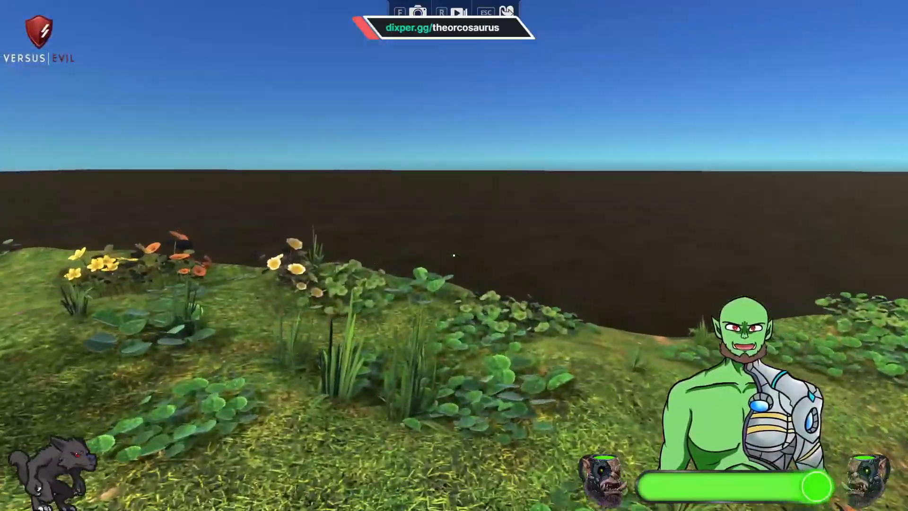
- Jump into the ruined wooden hovel, explore its furnished interior on foot, and leave first-person view
{"action": "key", "text": "w"}
{"action": "key", "text": "space"}
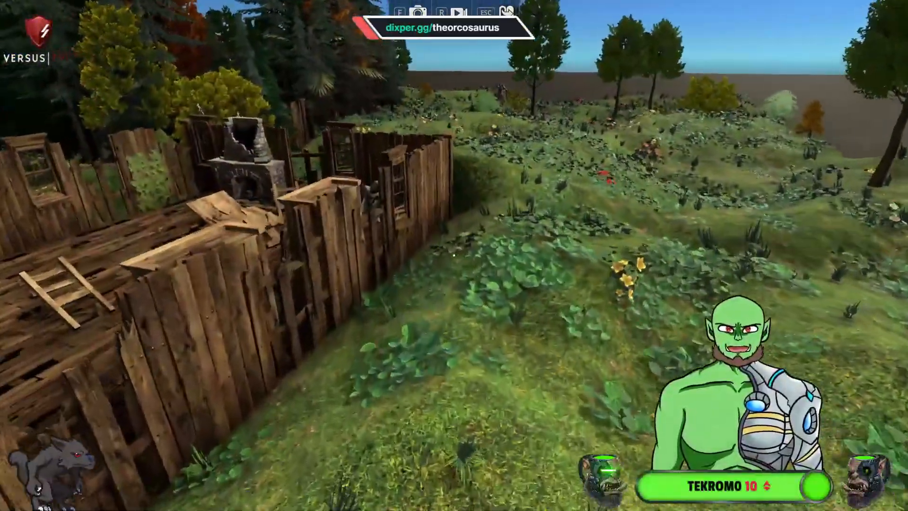
{"action": "key", "text": "w"}
{"action": "key", "text": "space"}
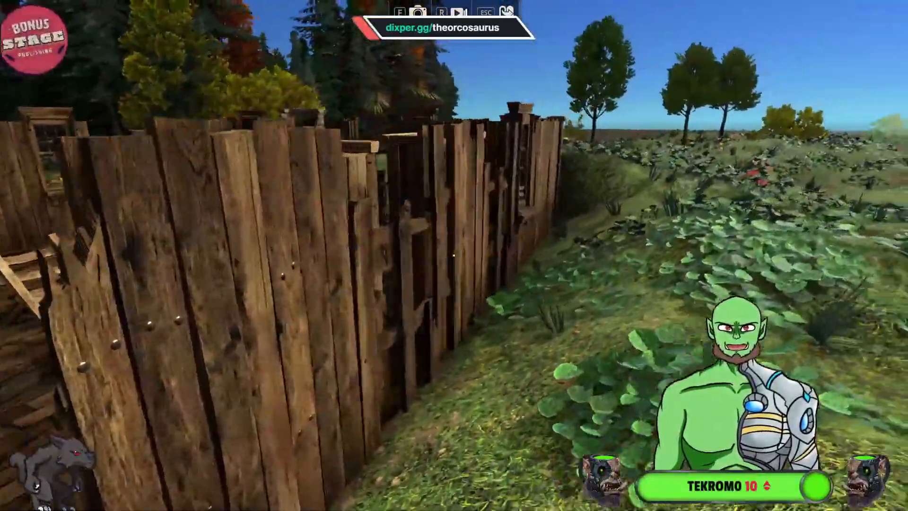
{"action": "key", "text": "space"}
{"action": "key", "text": "w"}
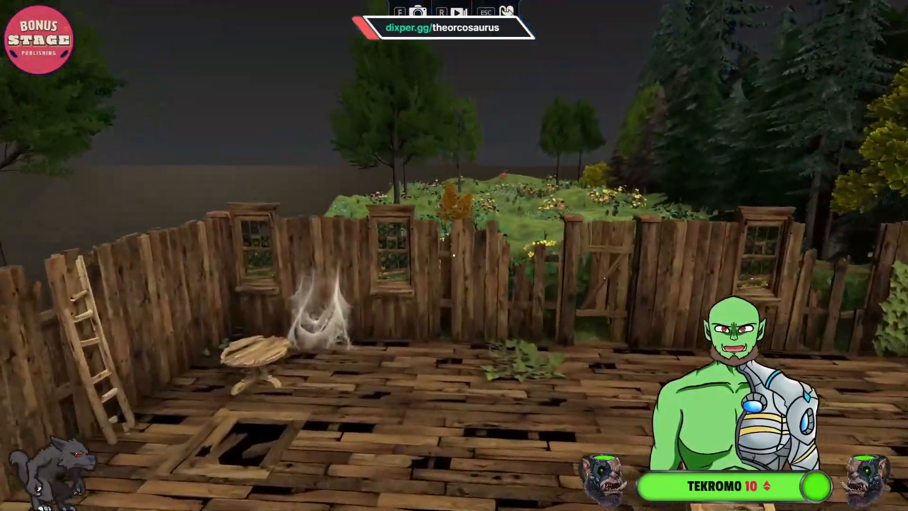
{"action": "key", "text": "w"}
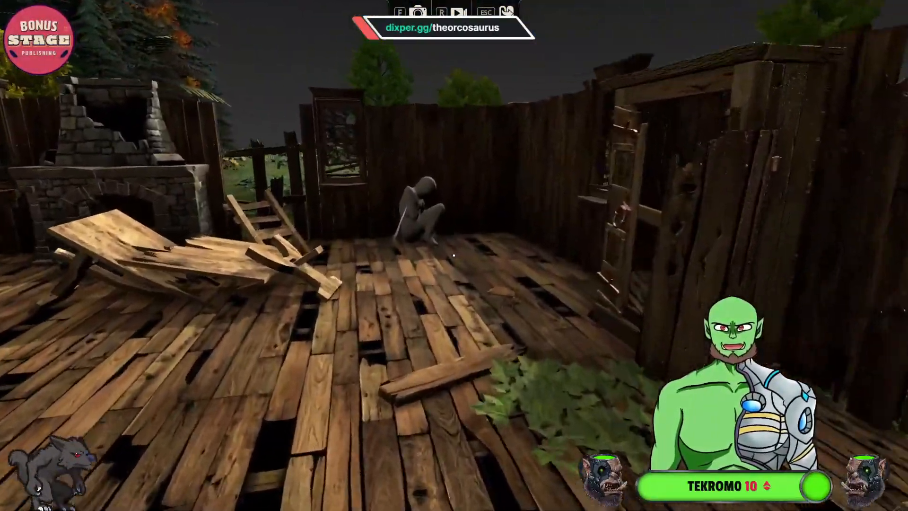
{"action": "key", "text": "w"}
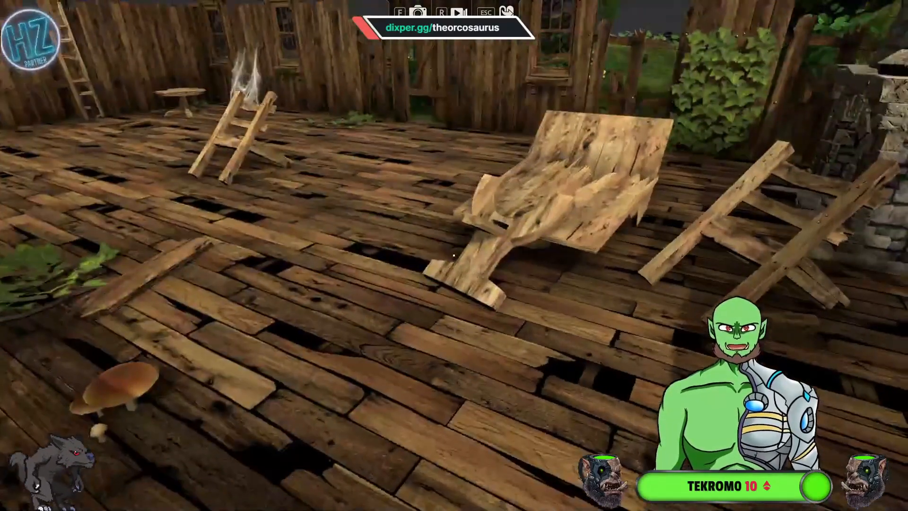
{"action": "key", "text": "d"}
{"action": "key", "text": "Escape"}
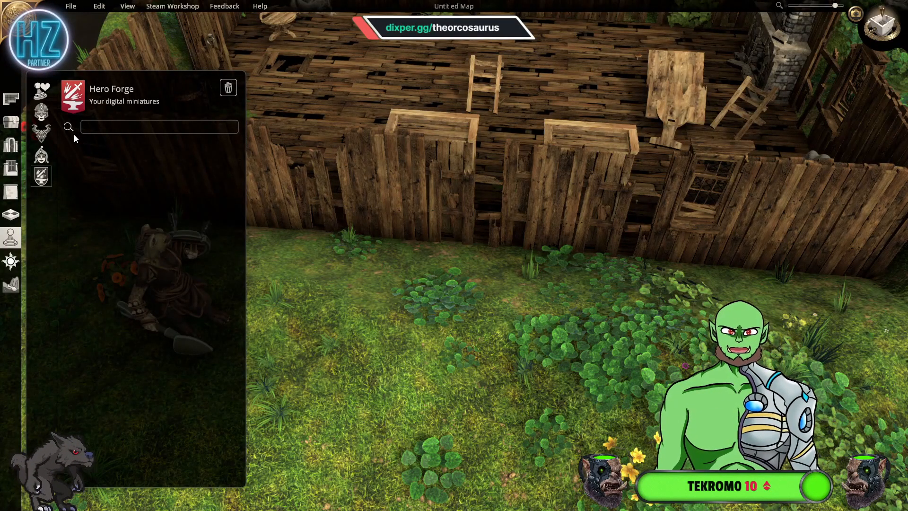
- Lower the terrain of the overgrown meadow beside the ruined wooden hovel with the terrain brush
{"action": "key", "text": "Escape"}
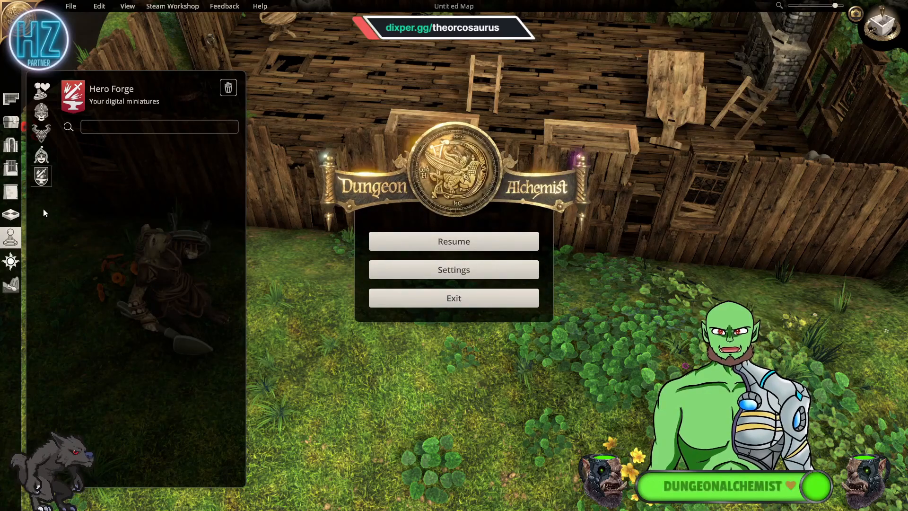
{"action": "key", "text": "Escape"}
{"action": "left_click", "coordinate": [10, 261]}
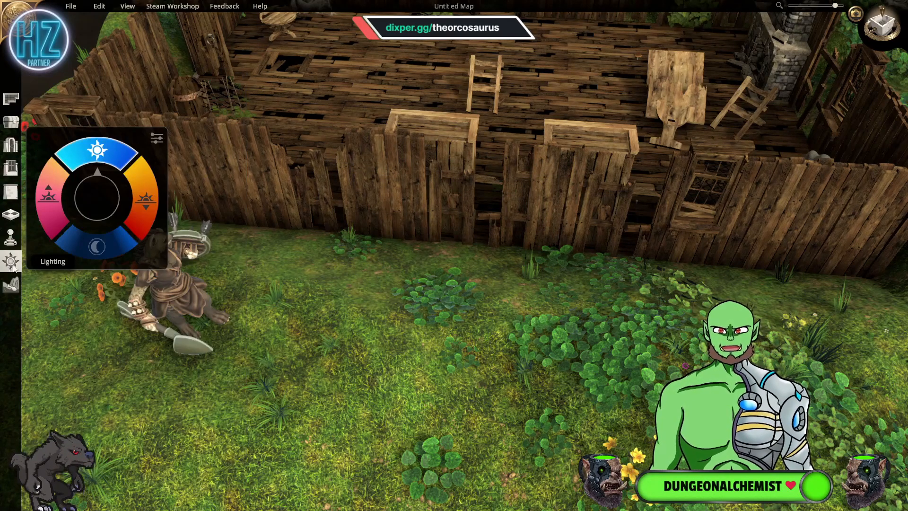
{"action": "left_click", "coordinate": [14, 289]}
{"action": "key", "text": "s"}
{"action": "key", "text": "d"}
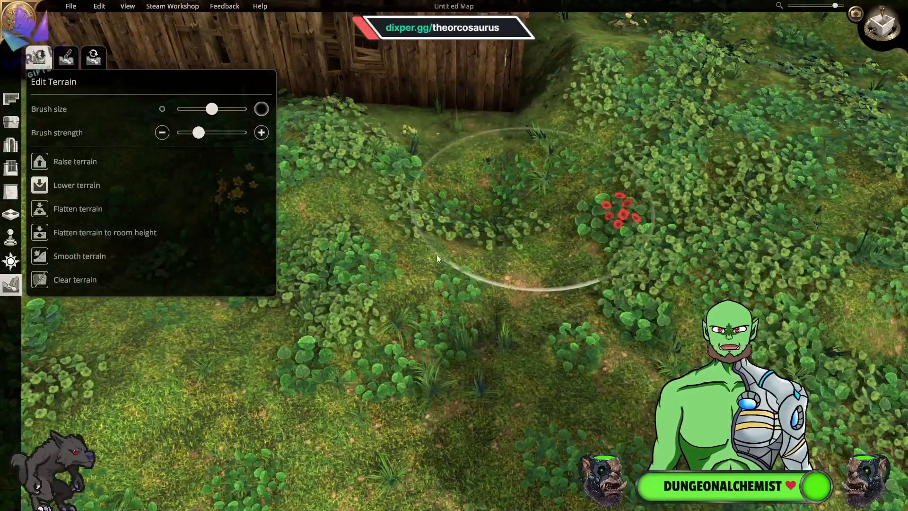
{"action": "key", "text": "a"}
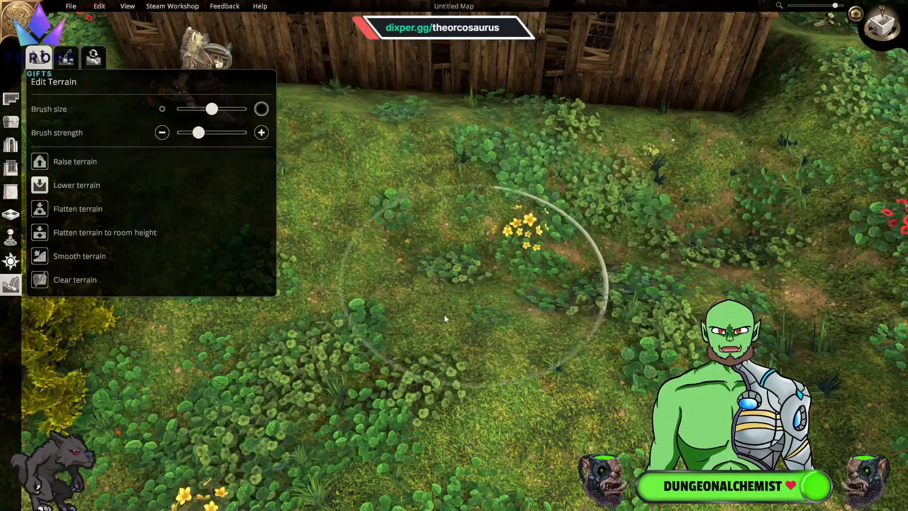
{"action": "key", "text": "d"}
{"action": "mouse_move", "coordinate": [629, 98]}
{"action": "left_mouse_down"}
{"action": "mouse_move", "coordinate": [501, 115]}
{"action": "mouse_move", "coordinate": [504, 103]}
{"action": "mouse_move", "coordinate": [614, 287]}
{"action": "mouse_move", "coordinate": [386, 282]}
{"action": "mouse_move", "coordinate": [546, 205]}
{"action": "mouse_move", "coordinate": [510, 193]}
{"action": "left_mouse_up"}
{"action": "key", "text": "d"}
- Flatten the uneven terrain around the dip in the meadow, using the Flatten terrain brush
{"action": "left_click", "coordinate": [61, 213]}
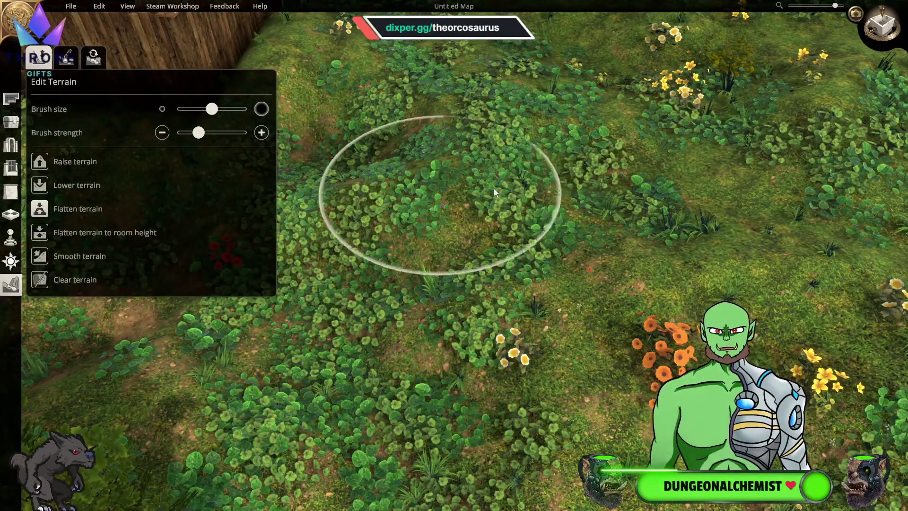
{"action": "key", "text": "a"}
{"action": "key", "text": "a"}
{"action": "key", "text": "s"}
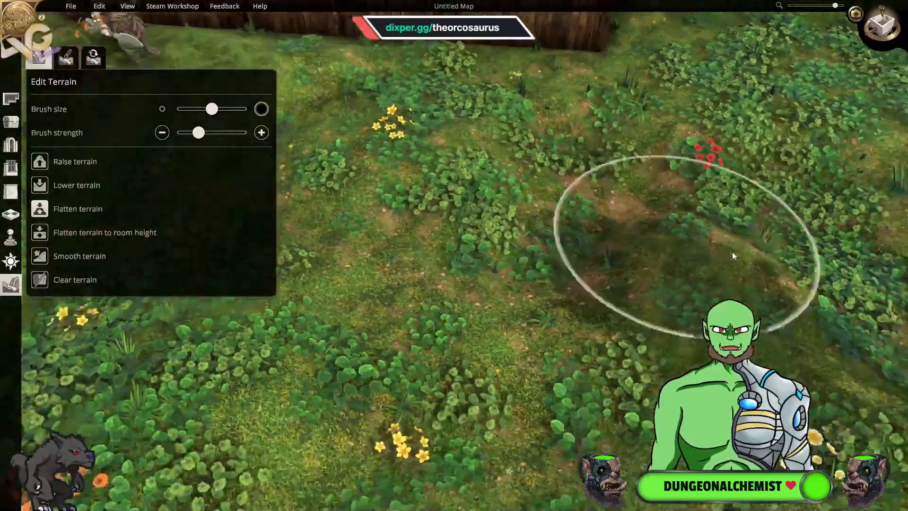
{"action": "left_click_drag", "start_coordinate": [736, 258], "coordinate": [600, 215]}
{"action": "key", "text": "a"}
{"action": "key", "text": "s"}
{"action": "key", "text": "a"}
{"action": "key", "text": "d"}
{"action": "key", "text": "w"}
{"action": "key", "text": "d"}
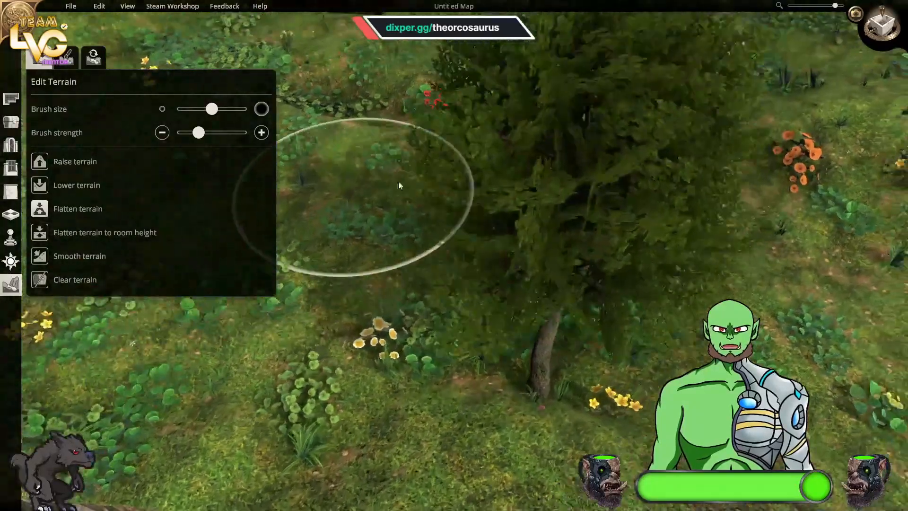
- Inspect the terrain along the map's rocky edge and across the flower-covered meadow near the miniatures
{"action": "key", "text": "s"}
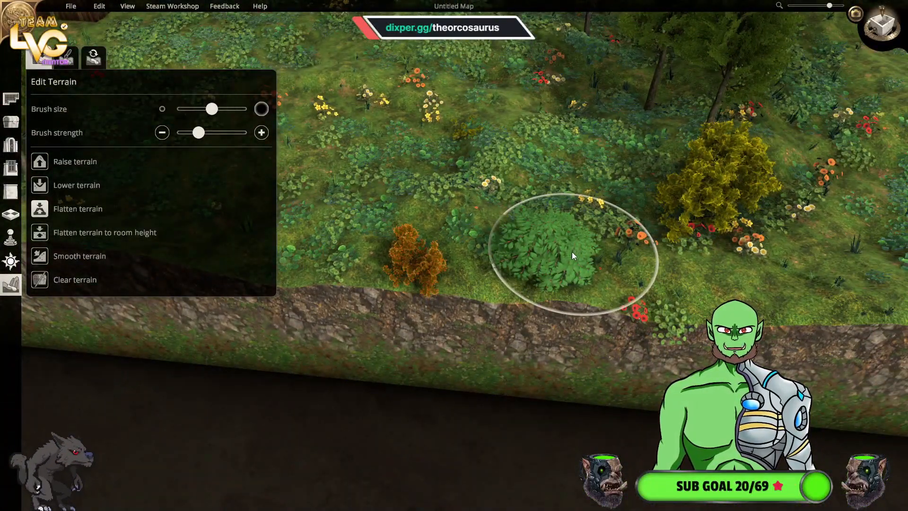
{"action": "key", "text": "w"}
{"action": "key", "text": "s"}
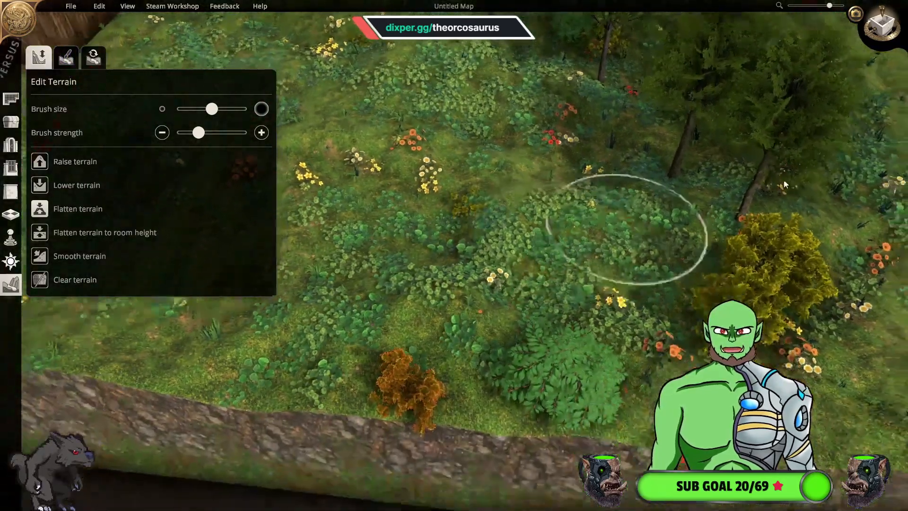
{"action": "key", "text": "s"}
{"action": "key", "text": "d"}
{"action": "key", "text": "w"}
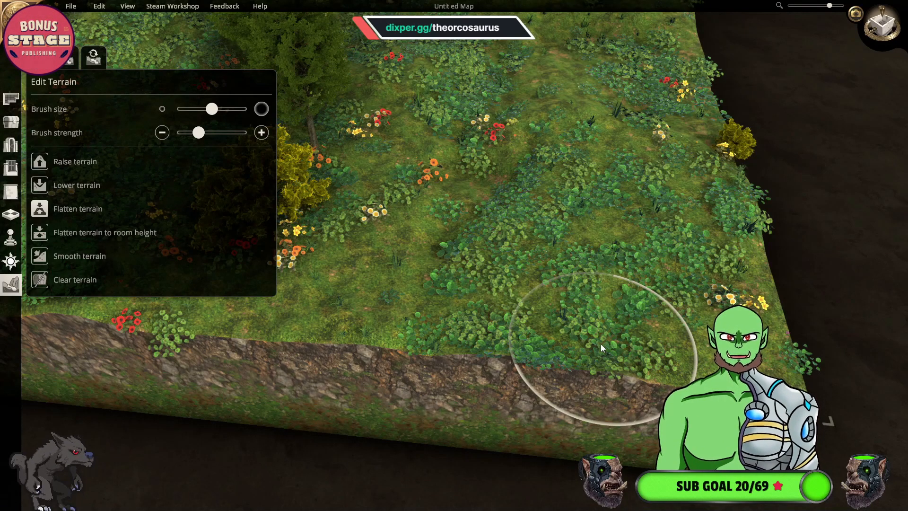
{"action": "key", "text": "w"}
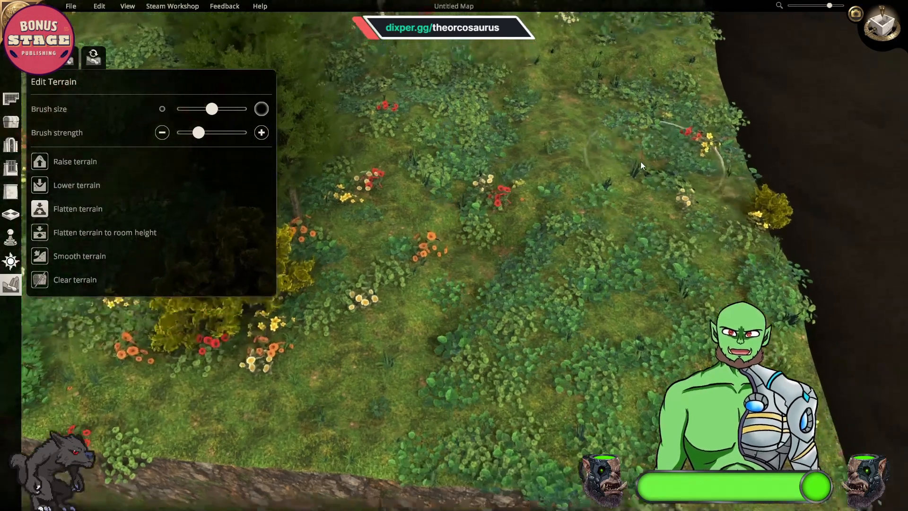
{"action": "key", "text": "q"}
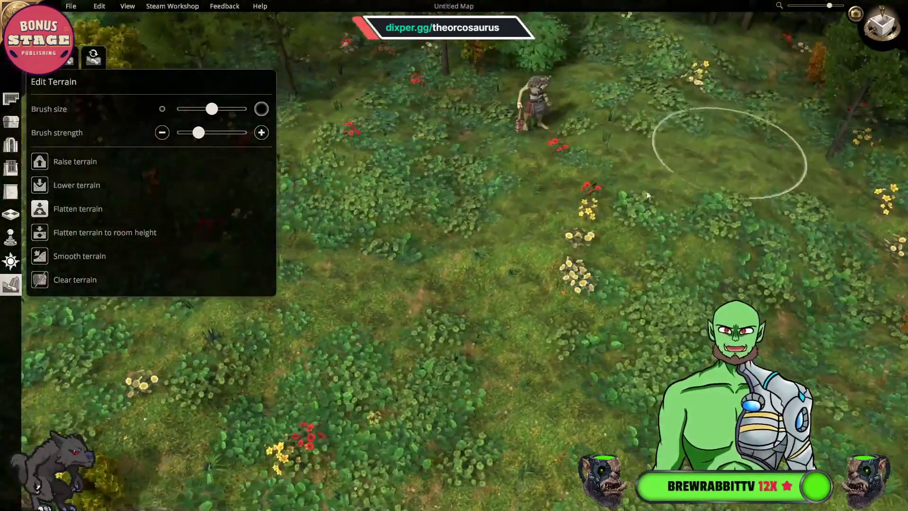
{"action": "key", "text": "s"}
{"action": "key", "text": "e"}
{"action": "key", "text": "d"}
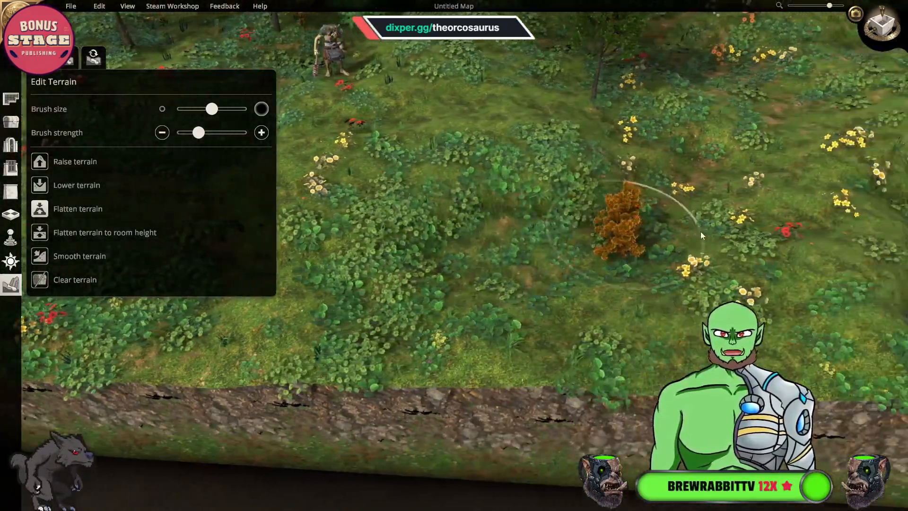
- Examine the flower meadow's terrain toward the map corner with the lone trees and bushes
{"action": "key", "text": "w"}
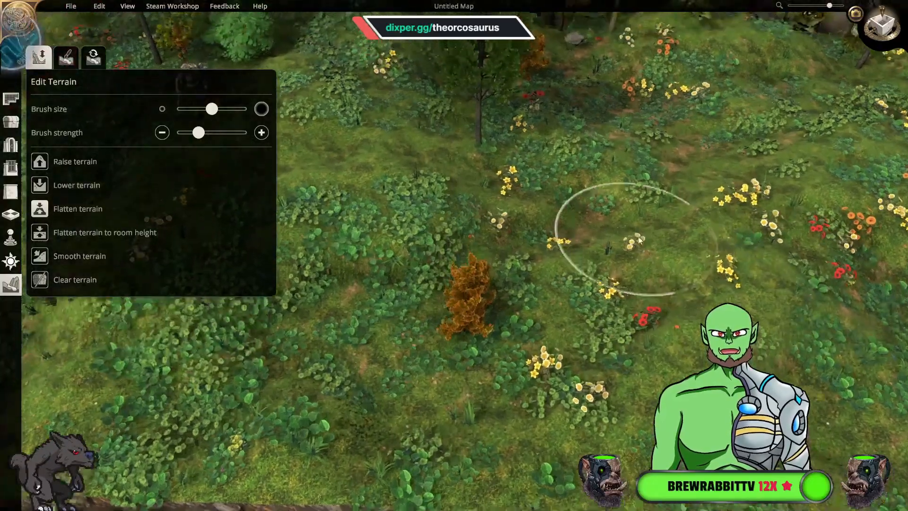
{"action": "key", "text": "d"}
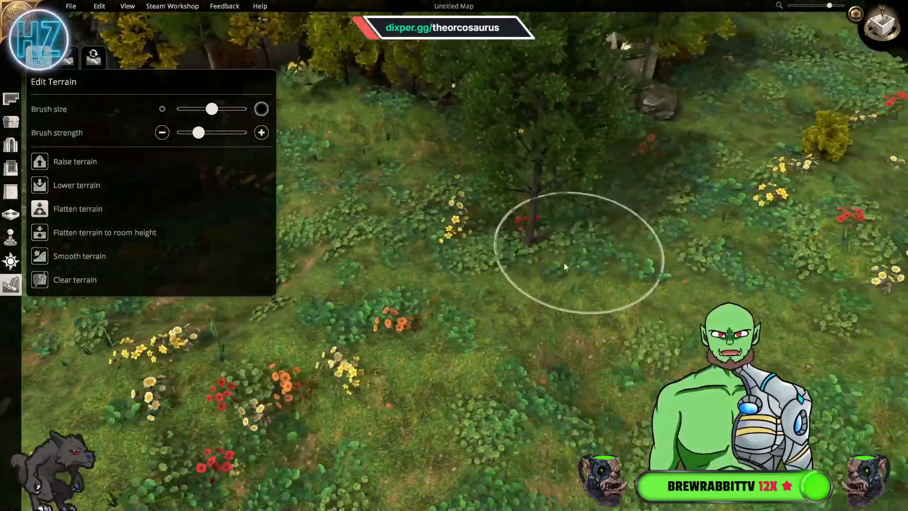
{"action": "key", "text": "s"}
{"action": "key", "text": "d"}
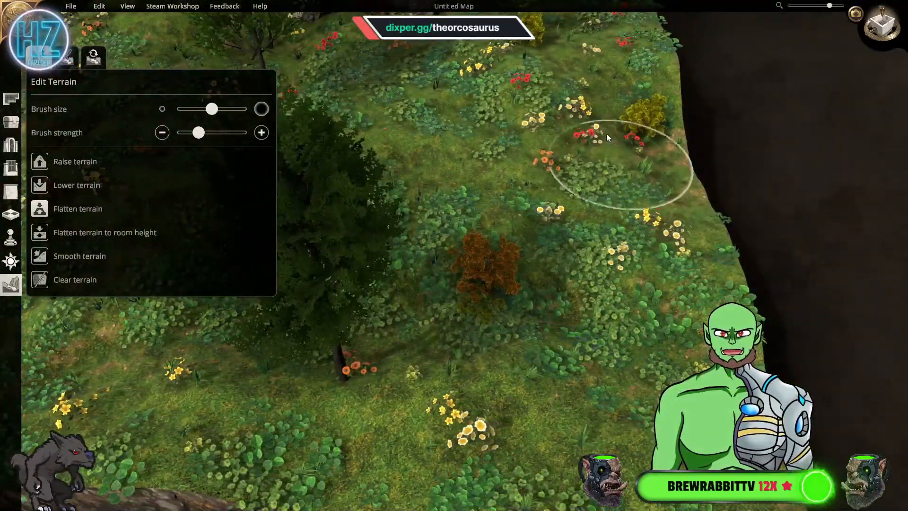
{"action": "key", "text": "w"}
{"action": "key", "text": "s"}
{"action": "scroll", "coordinate": [451, 355], "scroll_direction": "down", "scroll_amount": 2}
{"action": "key", "text": "a"}
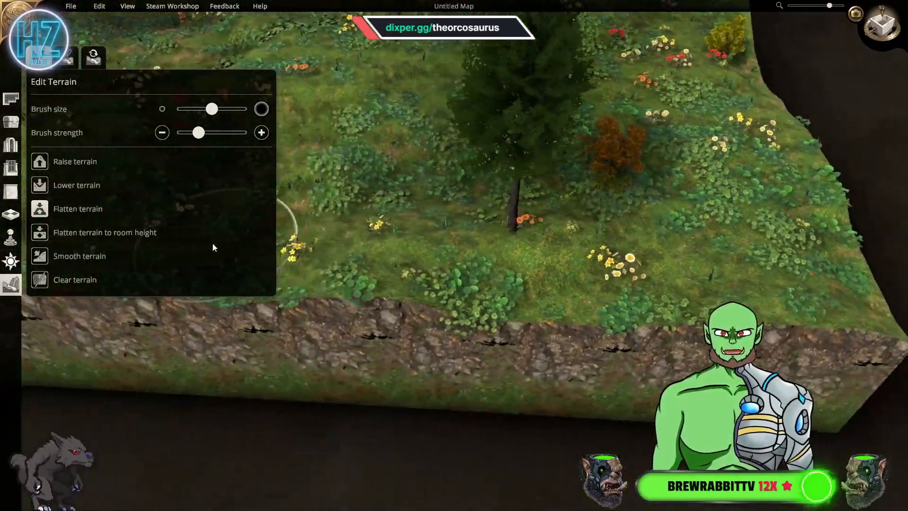
- Survey the map from the meadow over the forest and webbed ruins to the roofless wooden hovel
{"action": "key", "text": "w"}
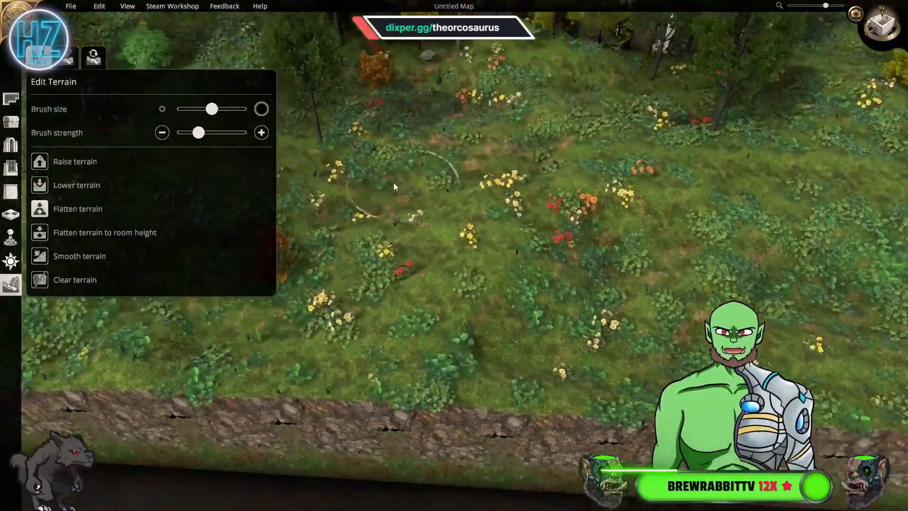
{"action": "key", "text": "w"}
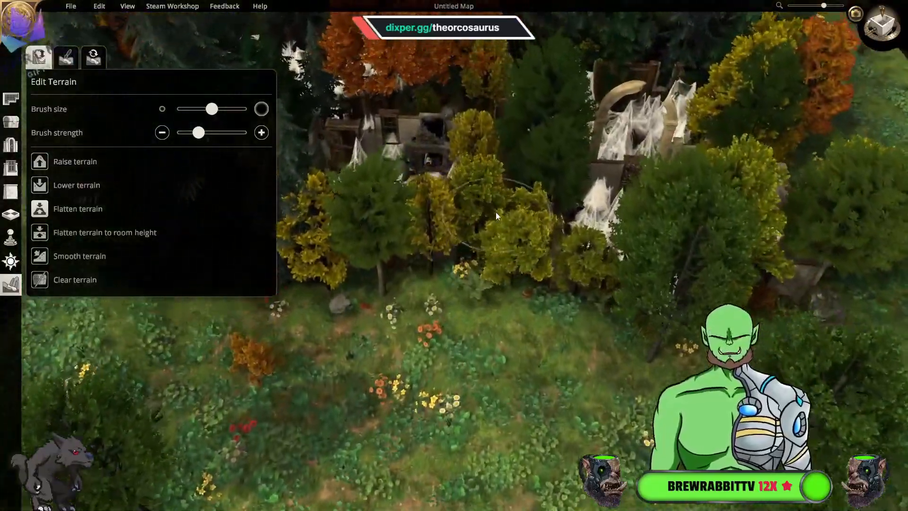
{"action": "key", "text": "w"}
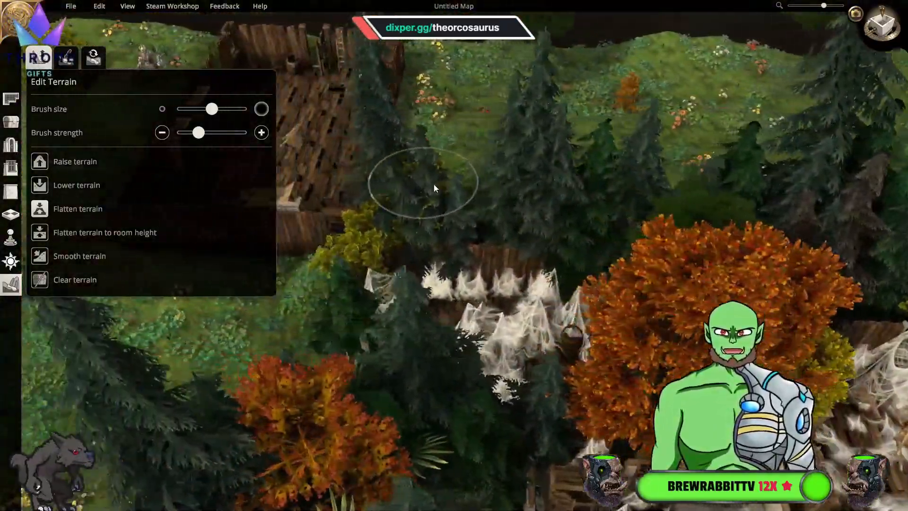
{"action": "key", "text": "s"}
{"action": "key", "text": "a"}
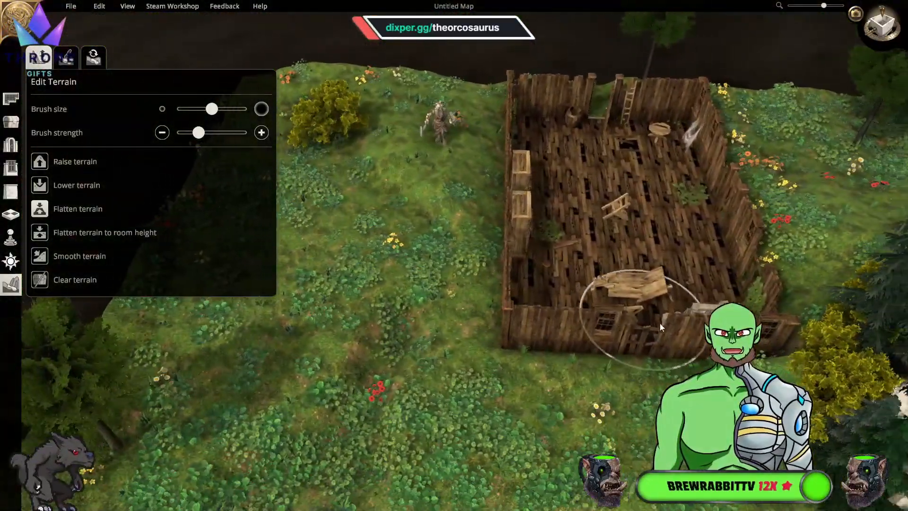
{"action": "key", "text": "d"}
{"action": "key", "text": "d"}
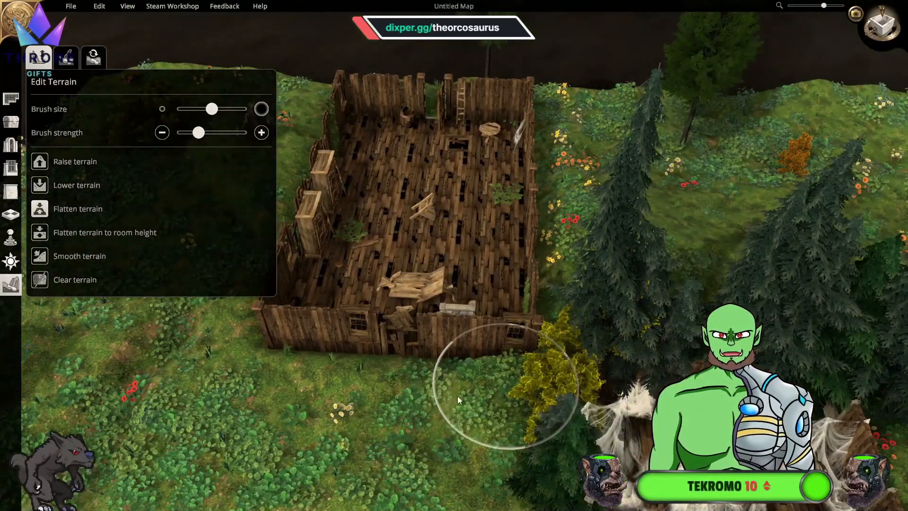
{"action": "key", "text": "s"}
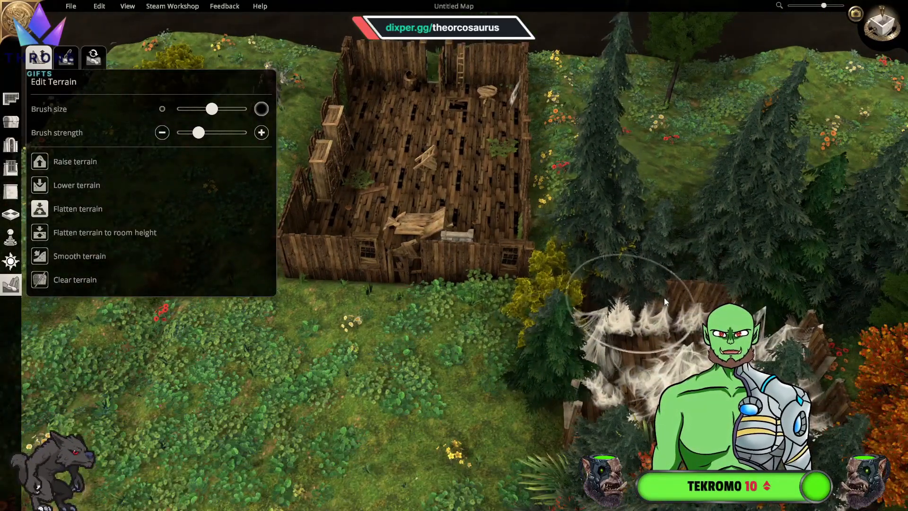
- Flatten the meadow slope beside the roofless wooden hovel with two strokes of the Flatten terrain brush
{"action": "key", "text": "a"}
{"action": "key", "text": "q"}
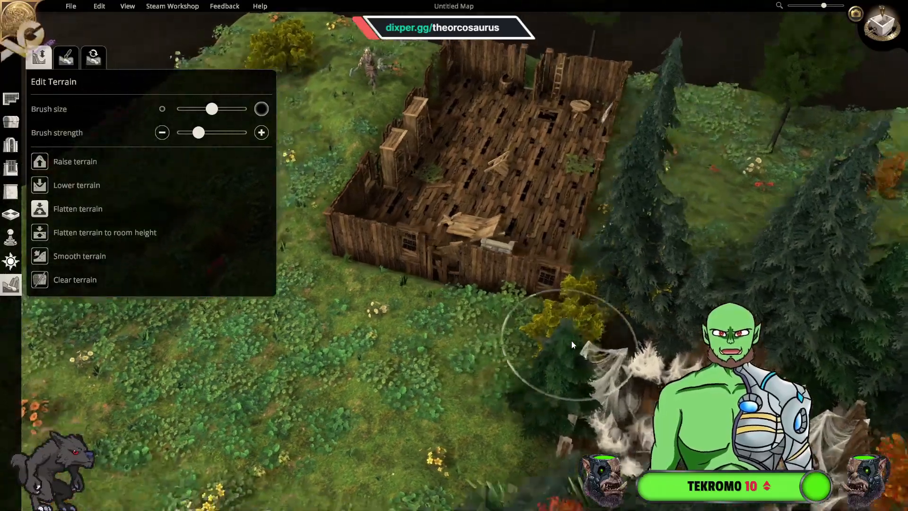
{"action": "key", "text": "s"}
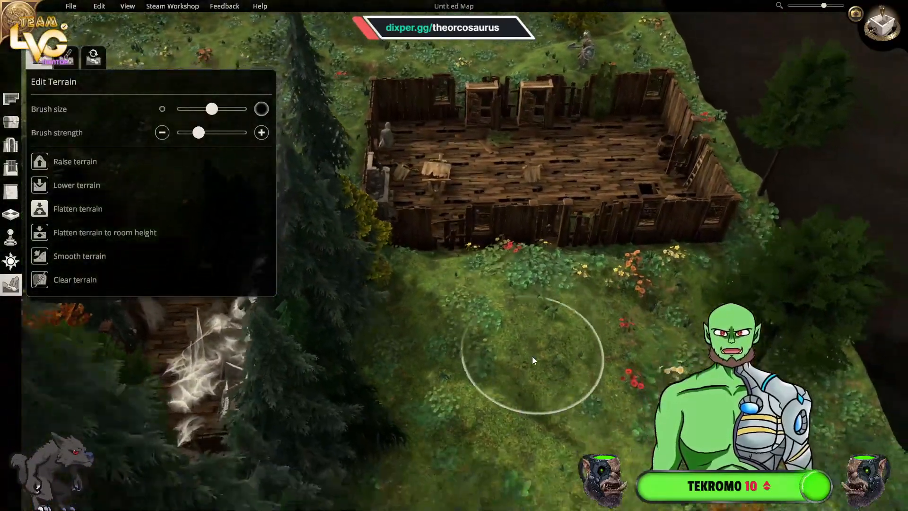
{"action": "key", "text": "q"}
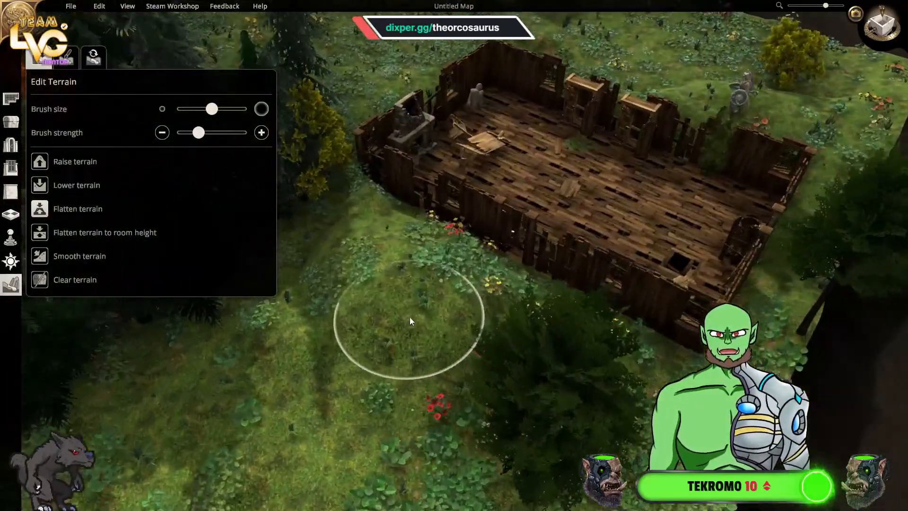
{"action": "scroll", "coordinate": [413, 321], "scroll_direction": "up", "scroll_amount": 3}
{"action": "key", "text": "s"}
{"action": "key", "text": "w"}
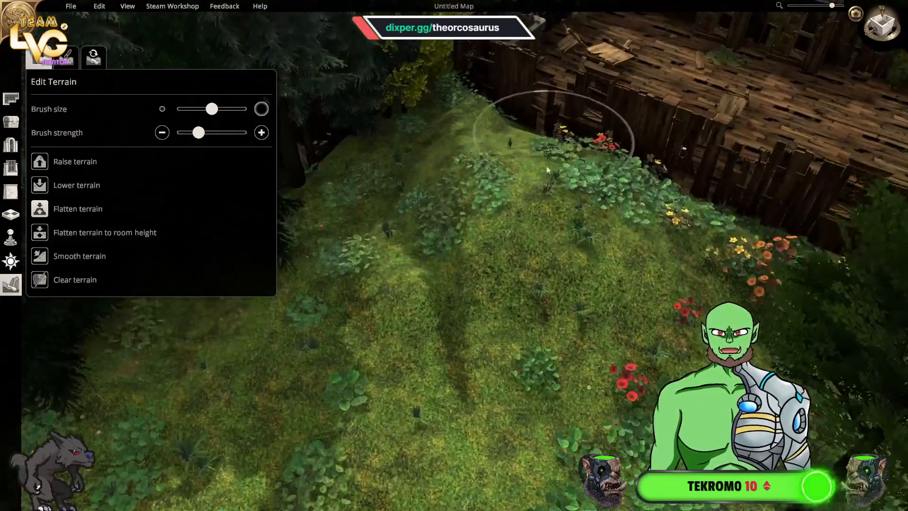
{"action": "mouse_move", "coordinate": [553, 168]}
{"action": "left_mouse_down"}
{"action": "mouse_move", "coordinate": [265, 313]}
{"action": "mouse_move", "coordinate": [508, 291]}
{"action": "left_mouse_up"}
{"action": "key", "text": "s"}
{"action": "key", "text": "a"}
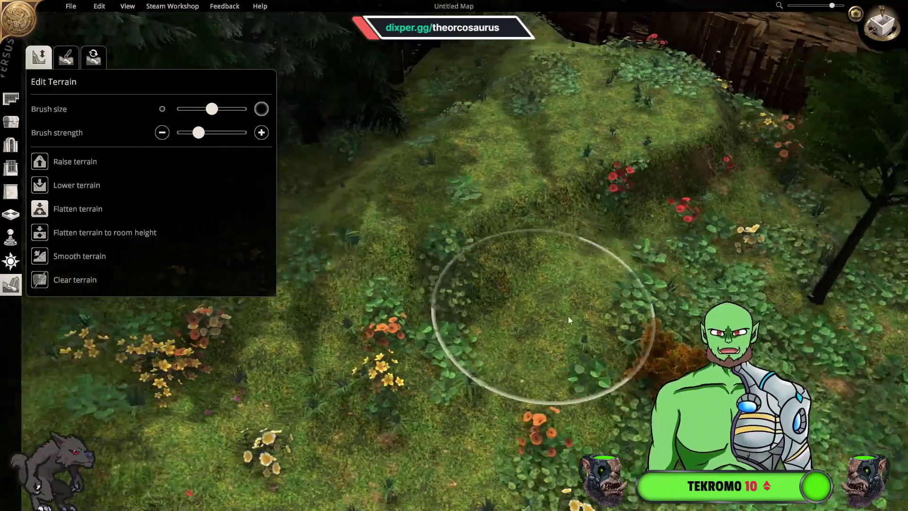
{"action": "mouse_move", "coordinate": [658, 101]}
{"action": "left_mouse_down"}
{"action": "mouse_move", "coordinate": [549, 209]}
{"action": "mouse_move", "coordinate": [426, 283]}
{"action": "mouse_move", "coordinate": [500, 274]}
{"action": "left_mouse_up"}
{"action": "key", "text": "s"}
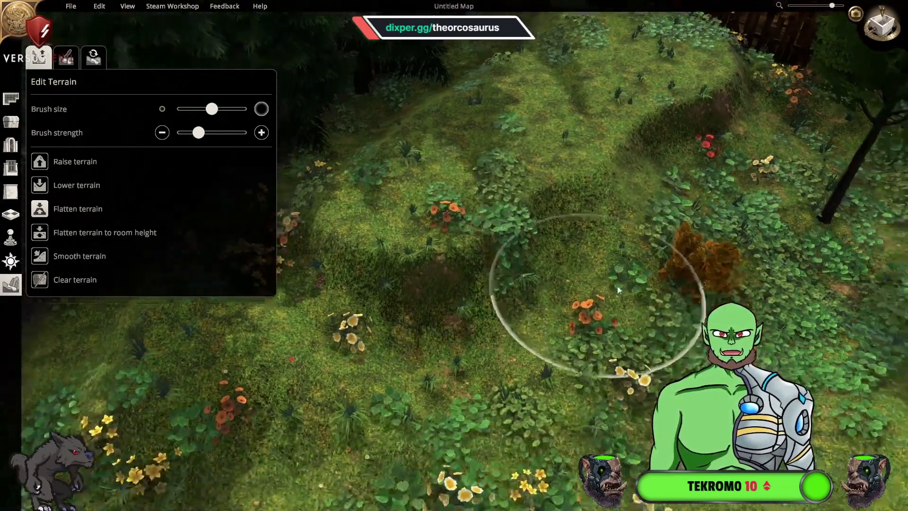
- Change the whole map's terrain type to Desert with Dunes elevation and Cacti vegetation
{"action": "key", "text": "w"}
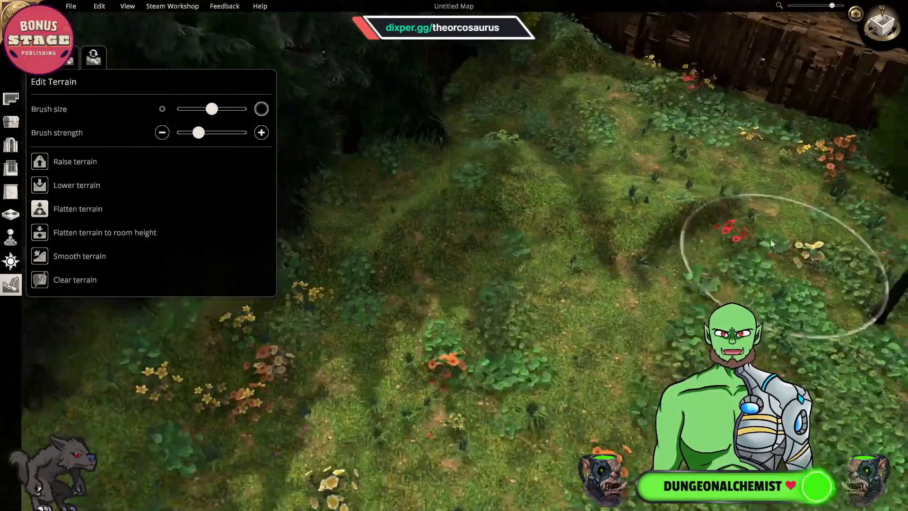
{"action": "key", "text": "s"}
{"action": "scroll", "coordinate": [425, 206], "scroll_direction": "down", "scroll_amount": 3}
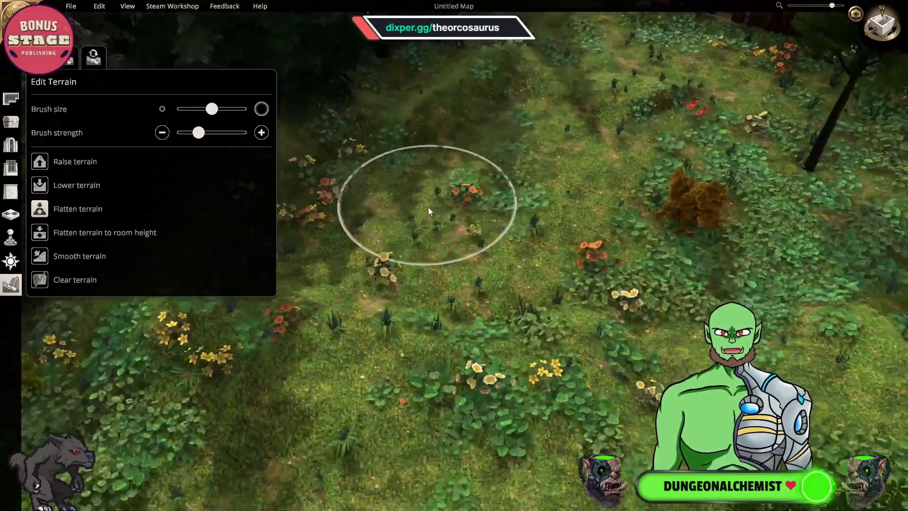
{"action": "scroll", "coordinate": [611, 258], "scroll_direction": "down", "scroll_amount": 3}
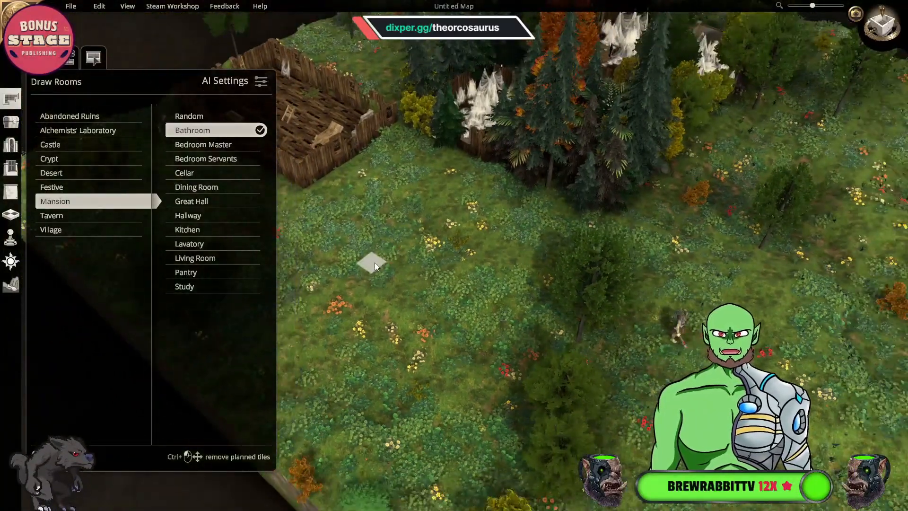
{"action": "scroll", "coordinate": [376, 261], "scroll_direction": "down", "scroll_amount": 2}
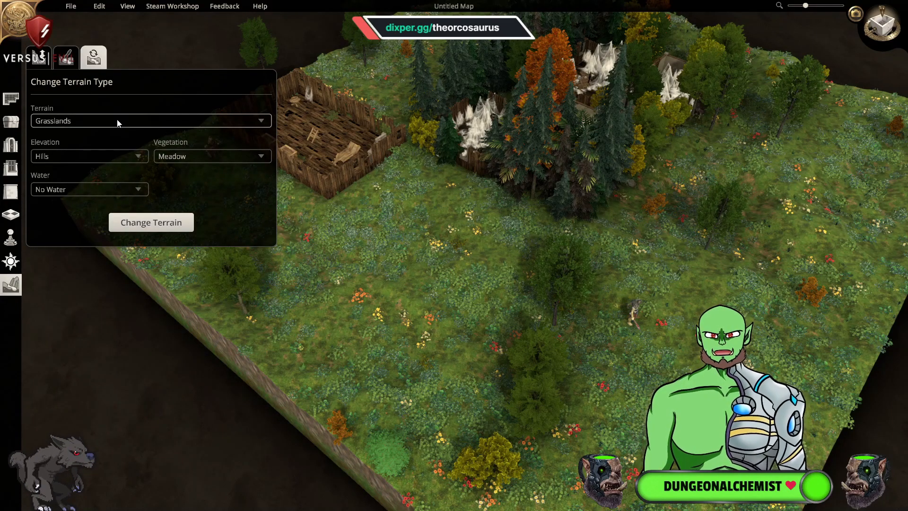
{"action": "left_click", "coordinate": [117, 120]}
{"action": "left_click", "coordinate": [83, 171]}
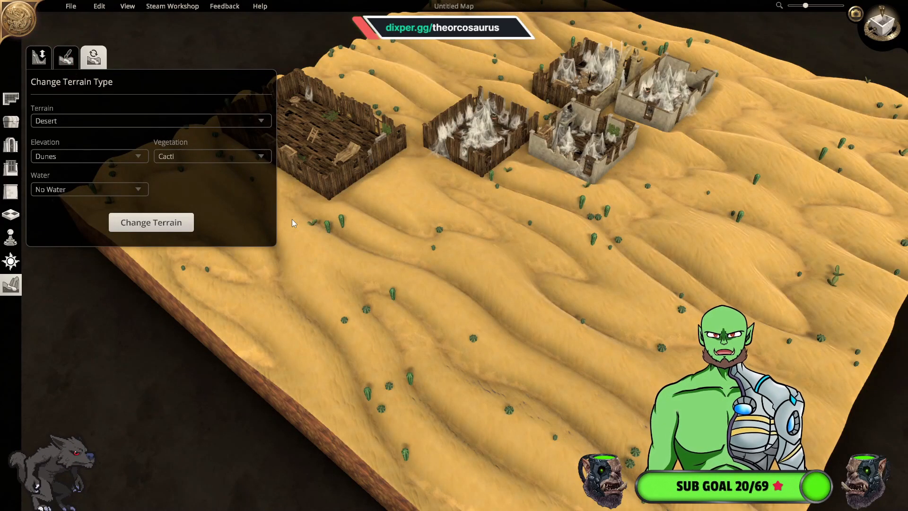
- Change the desert terrain around the webbed ruins to Large Dune elevation with Dense Growth vegetation
{"action": "key", "text": "a"}
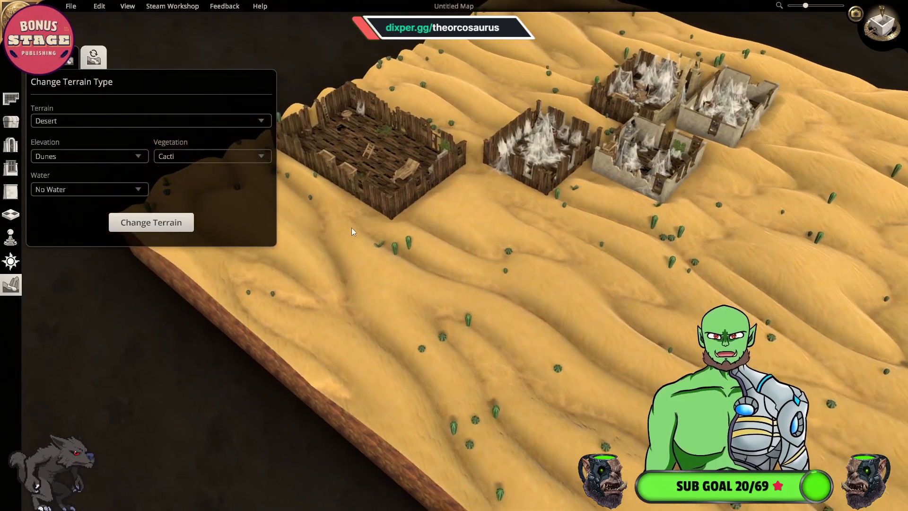
{"action": "key", "text": "w"}
{"action": "scroll", "coordinate": [378, 225], "scroll_direction": "up", "scroll_amount": 2}
{"action": "key", "text": "d"}
{"action": "scroll", "coordinate": [384, 254], "scroll_direction": "down", "scroll_amount": 1}
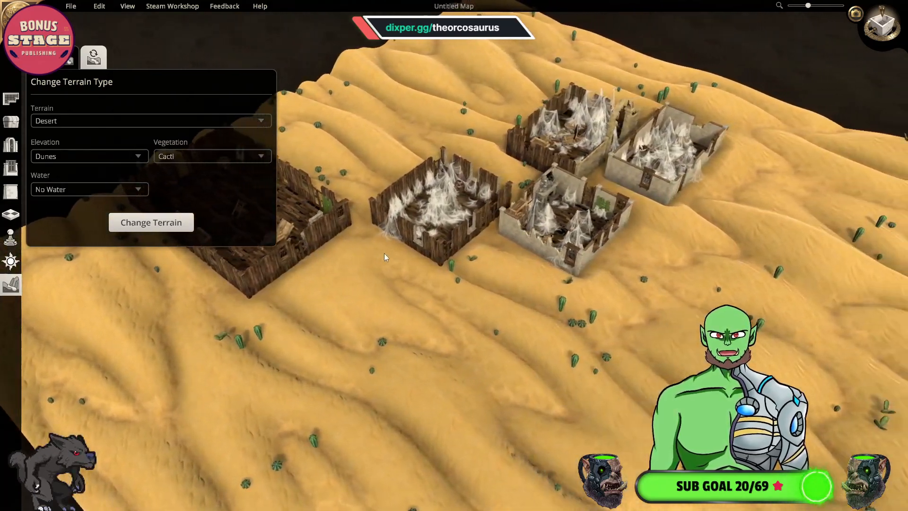
{"action": "key", "text": "s"}
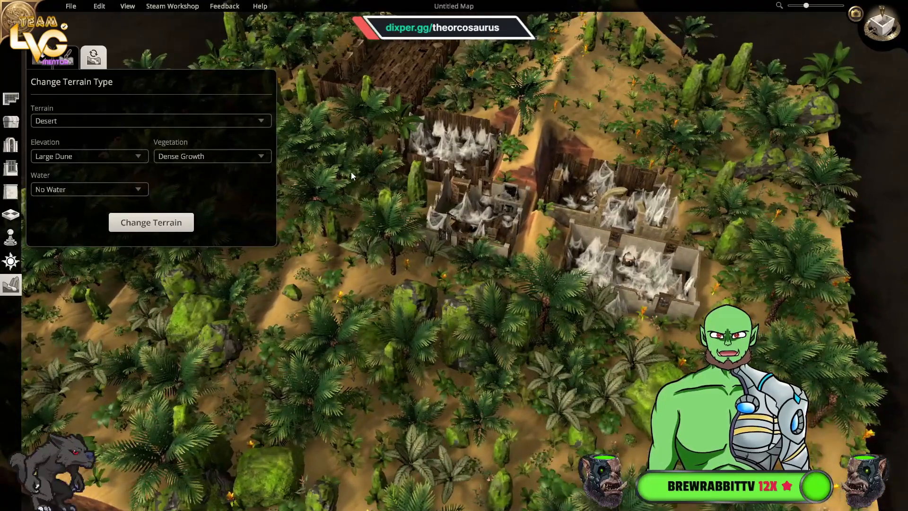
- Set the desert map's vegetation to Oasis and its water to Oasis, and apply the terrain change
{"action": "key", "text": "s"}
{"action": "key", "text": "a"}
{"action": "key", "text": "w"}
{"action": "key", "text": "s"}
{"action": "left_click", "coordinate": [227, 157]}
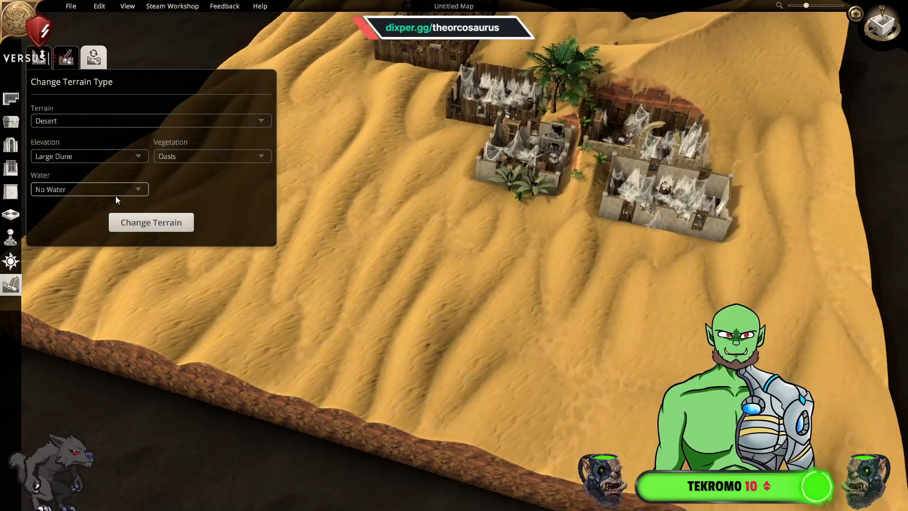
{"action": "left_click", "coordinate": [92, 193]}
{"action": "left_click", "coordinate": [53, 239]}
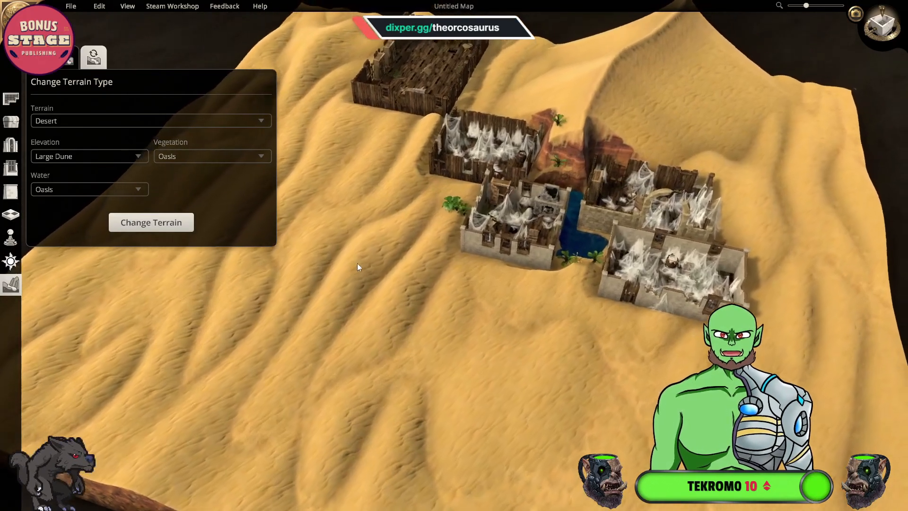
- View the oasis between the ruins from several angles and select Badlands as the new terrain type
{"action": "scroll", "coordinate": [505, 276], "scroll_direction": "up", "scroll_amount": 5}
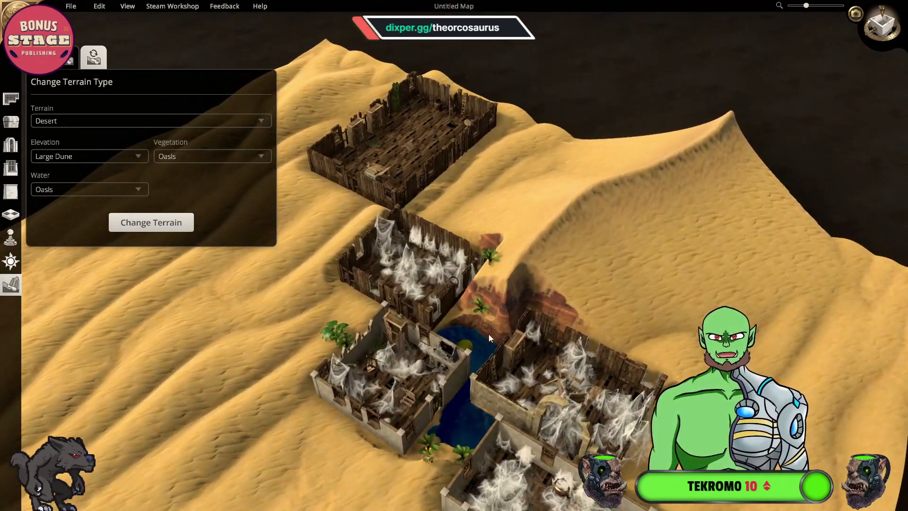
{"action": "middle_click_drag", "start_coordinate": [489, 334], "coordinate": [464, 331]}
{"action": "key", "text": "e"}
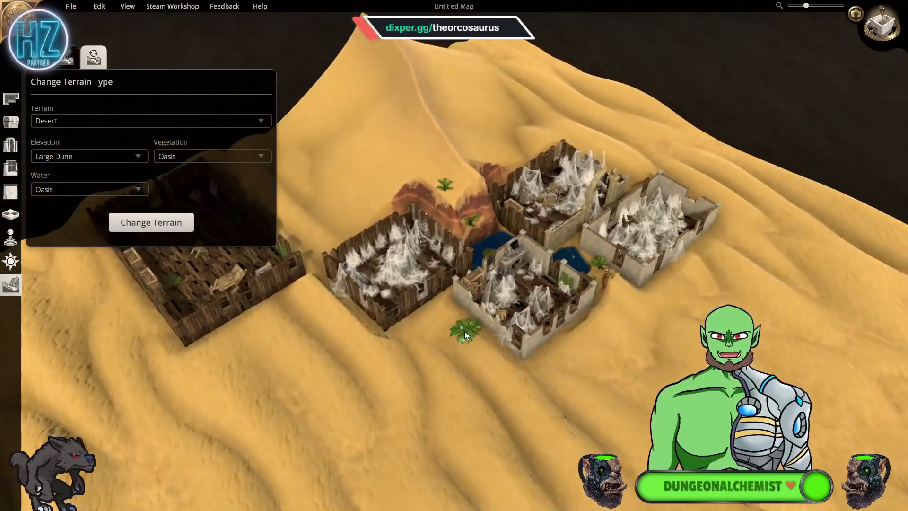
{"action": "key", "text": "s"}
{"action": "key", "text": "d"}
{"action": "left_click", "coordinate": [92, 122]}
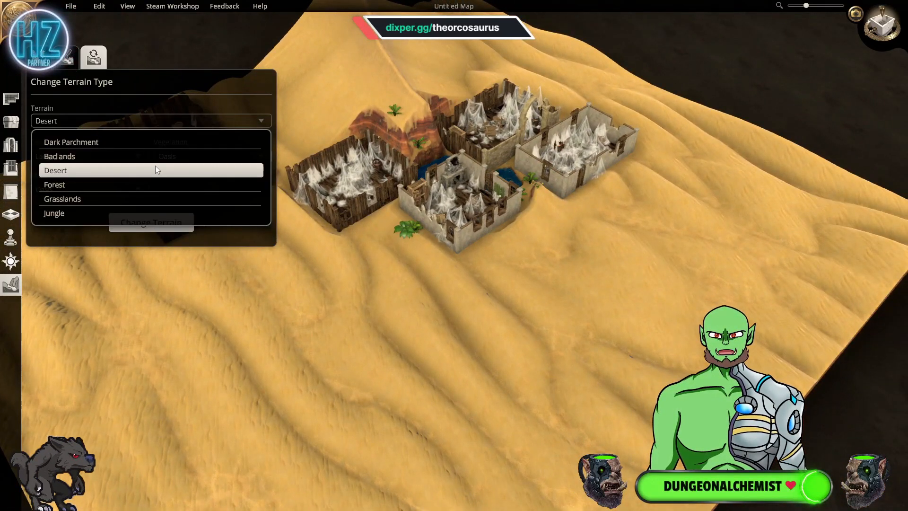
{"action": "left_click", "coordinate": [94, 157]}
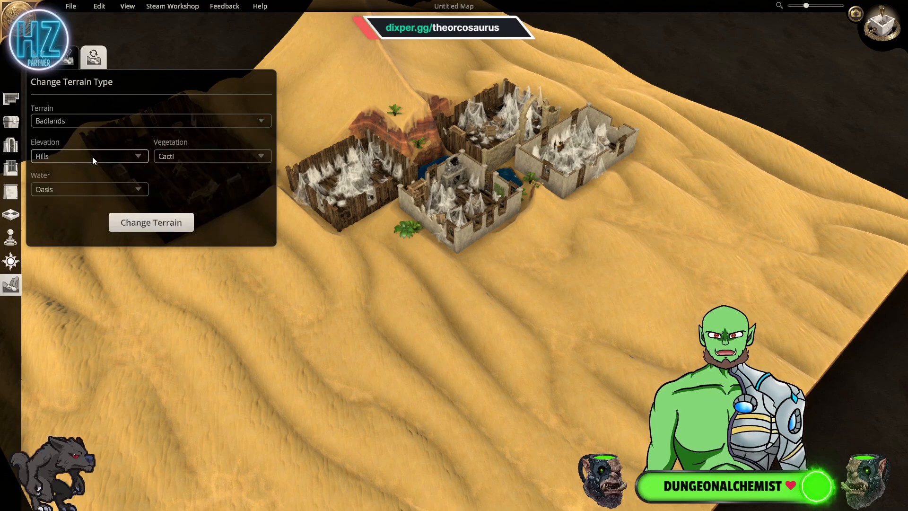
- Regenerate the map as hilly Badlands terrain with Dry Bushes vegetation and No Water
{"action": "key", "text": "s"}
{"action": "left_click", "coordinate": [129, 156]}
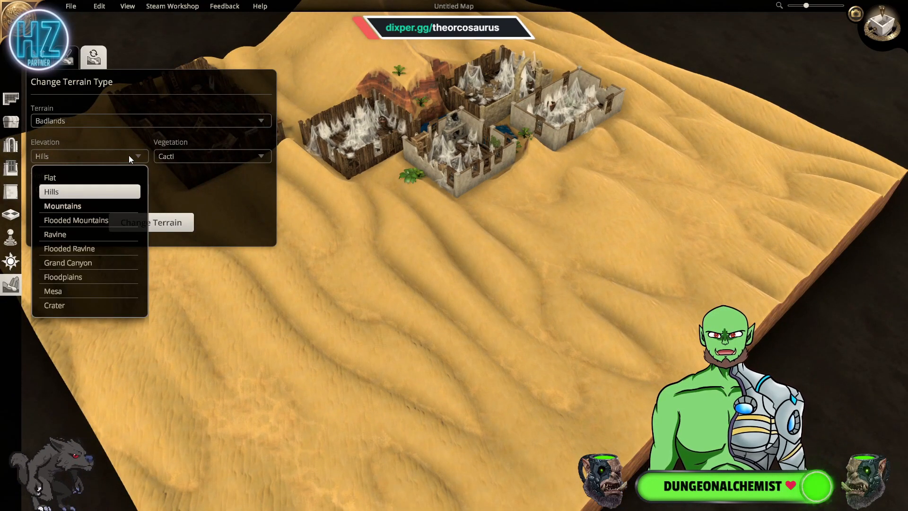
{"action": "left_click", "coordinate": [188, 157]}
{"action": "left_click", "coordinate": [189, 157]}
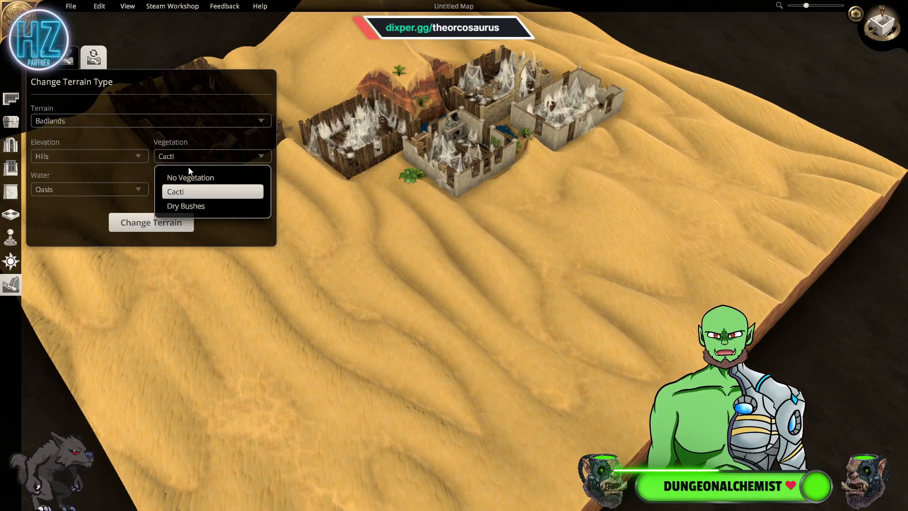
{"action": "left_click", "coordinate": [187, 207]}
{"action": "left_click", "coordinate": [101, 188]}
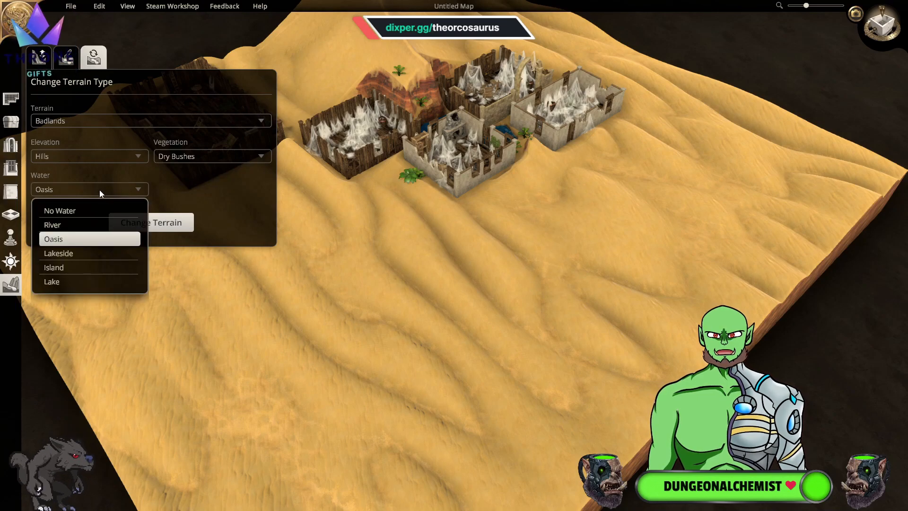
{"action": "left_click", "coordinate": [91, 204]}
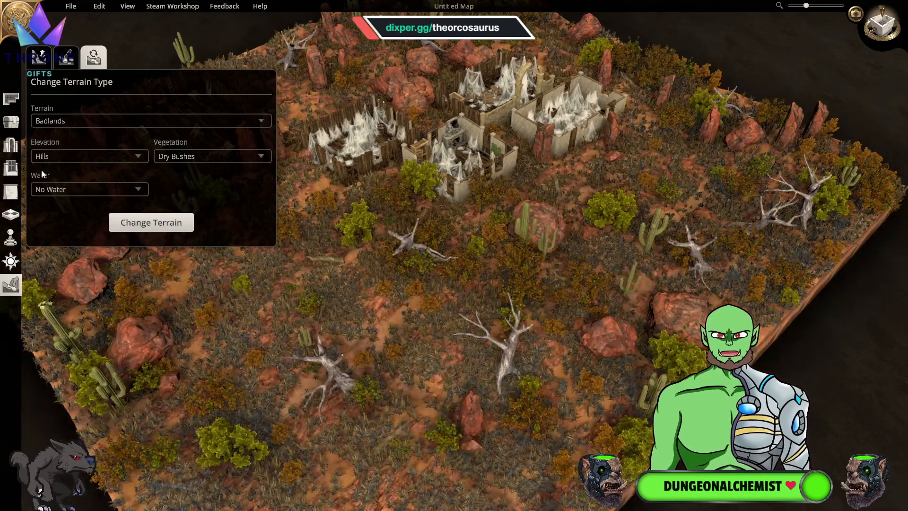
- Change the map to Jungle terrain with Flooded Mountains elevation, Dense Growth vegetation and Flooded water
{"action": "right_click_drag", "start_coordinate": [345, 269], "coordinate": [492, 259]}
{"action": "scroll", "coordinate": [479, 198], "scroll_direction": "up", "scroll_amount": 2}
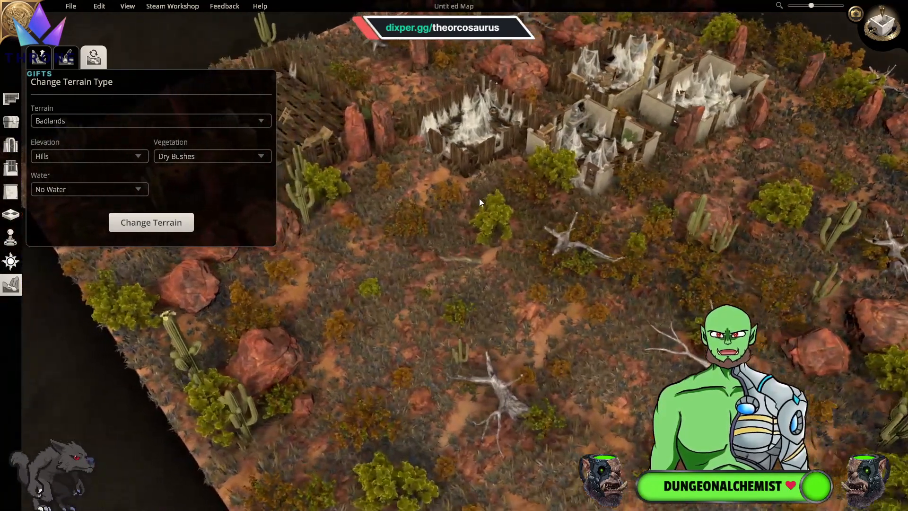
{"action": "right_click_drag", "start_coordinate": [458, 212], "coordinate": [366, 217]}
{"action": "scroll", "coordinate": [363, 220], "scroll_direction": "down", "scroll_amount": 1}
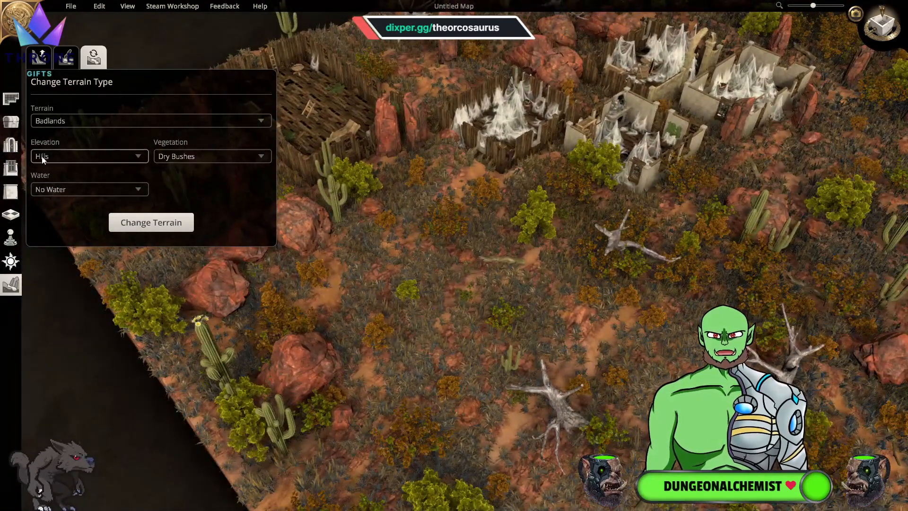
{"action": "left_click", "coordinate": [92, 124]}
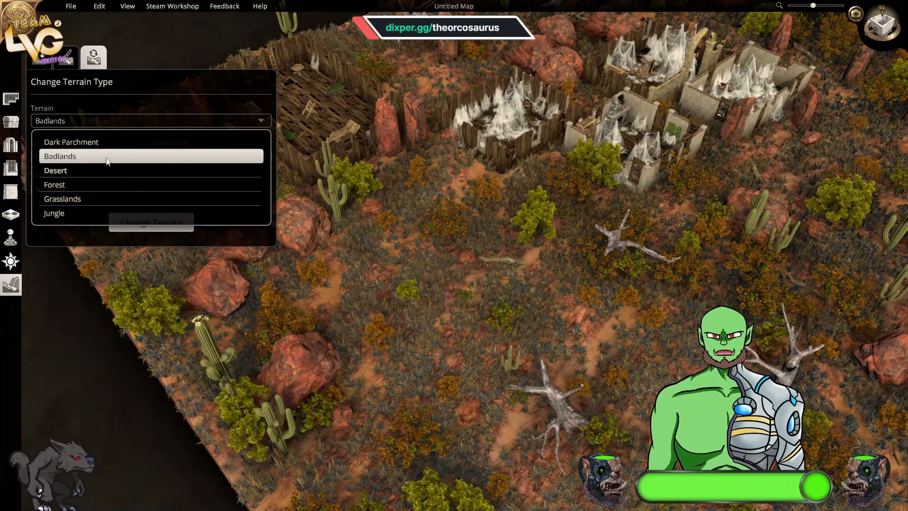
{"action": "left_click", "coordinate": [54, 213]}
- Examine the flooded jungle mountains and the web-covered ruins up close and from several angles
{"action": "scroll", "coordinate": [404, 266], "scroll_direction": "up", "scroll_amount": 4}
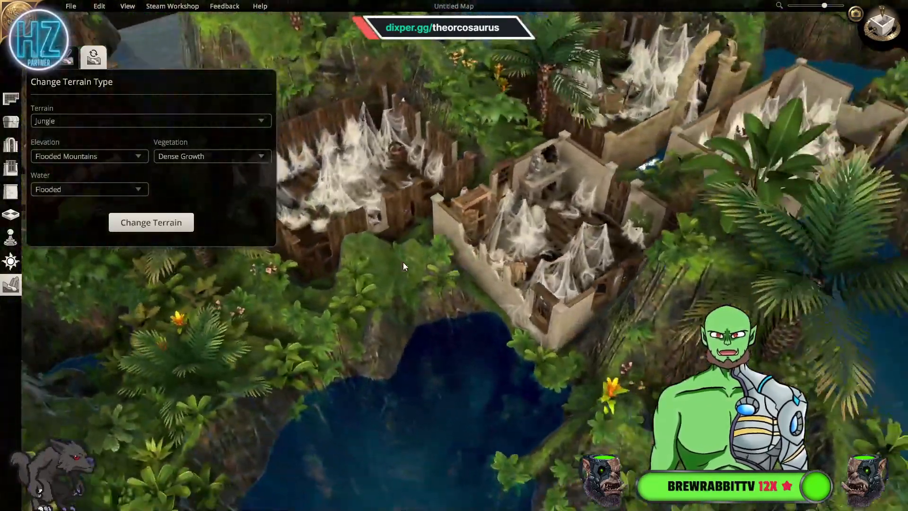
{"action": "scroll", "coordinate": [403, 266], "scroll_direction": "down", "scroll_amount": 5}
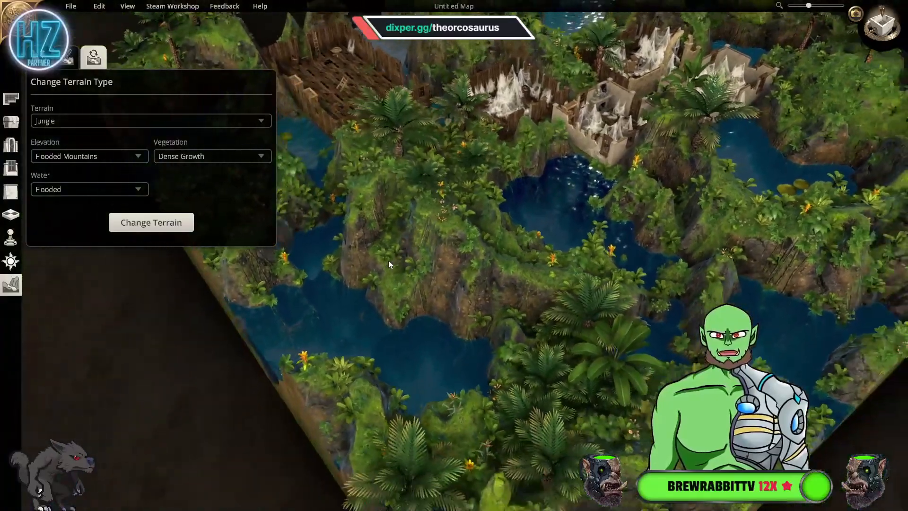
{"action": "key", "text": "a"}
{"action": "key", "text": "q"}
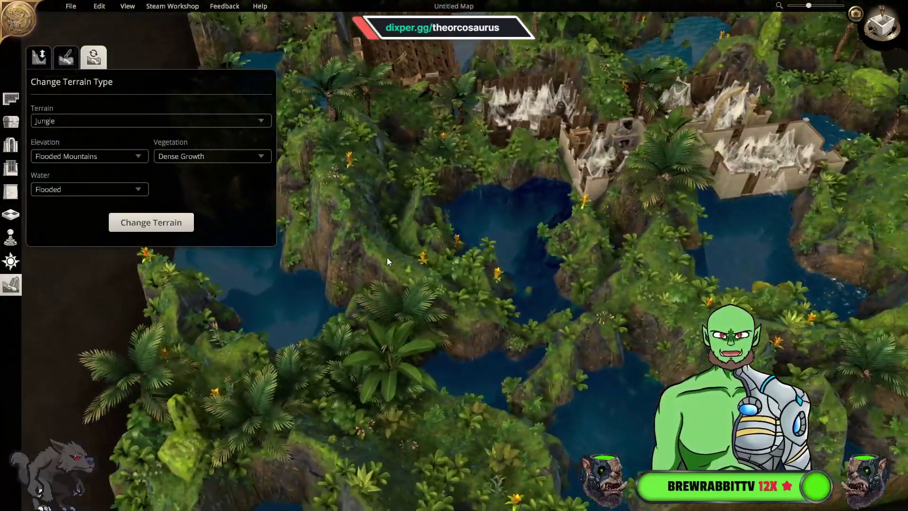
{"action": "scroll", "coordinate": [387, 257], "scroll_direction": "down", "scroll_amount": 2}
{"action": "key", "text": "d"}
{"action": "key", "text": "s"}
{"action": "scroll", "coordinate": [379, 256], "scroll_direction": "up", "scroll_amount": 1}
{"action": "key", "text": "w"}
{"action": "middle_click_drag", "start_coordinate": [372, 256], "coordinate": [348, 251]}
{"action": "key", "text": "a"}
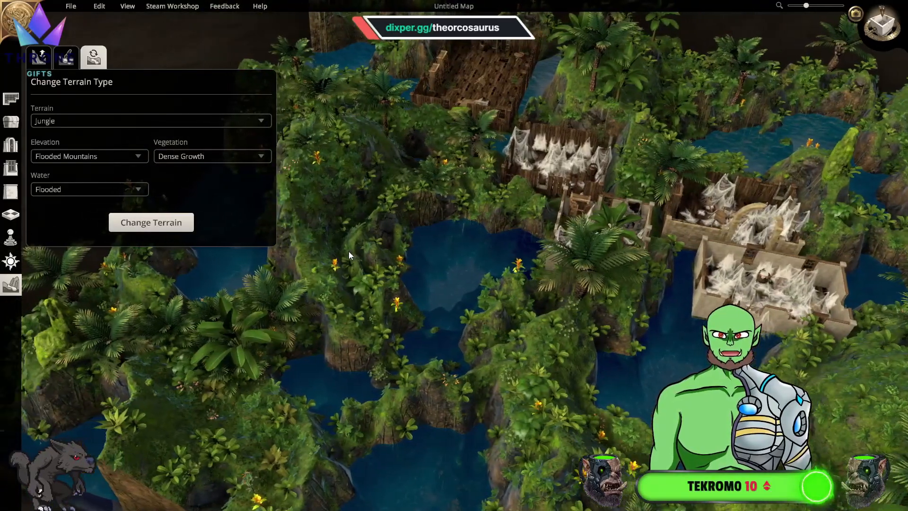
- Change the jungle terrain to Flat elevation with Island water, and look over the ruined buildings on the island
{"action": "key", "text": "w"}
{"action": "key", "text": "w"}
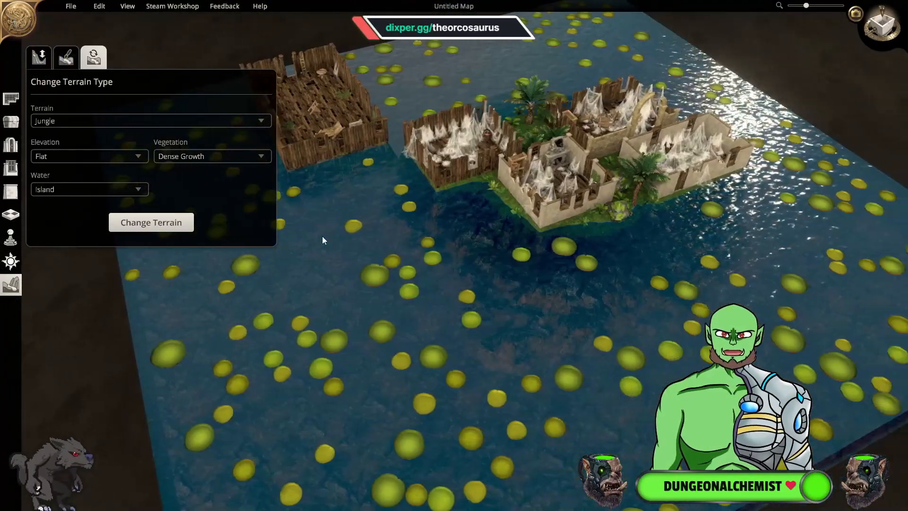
{"action": "scroll", "coordinate": [354, 244], "scroll_direction": "up", "scroll_amount": 4}
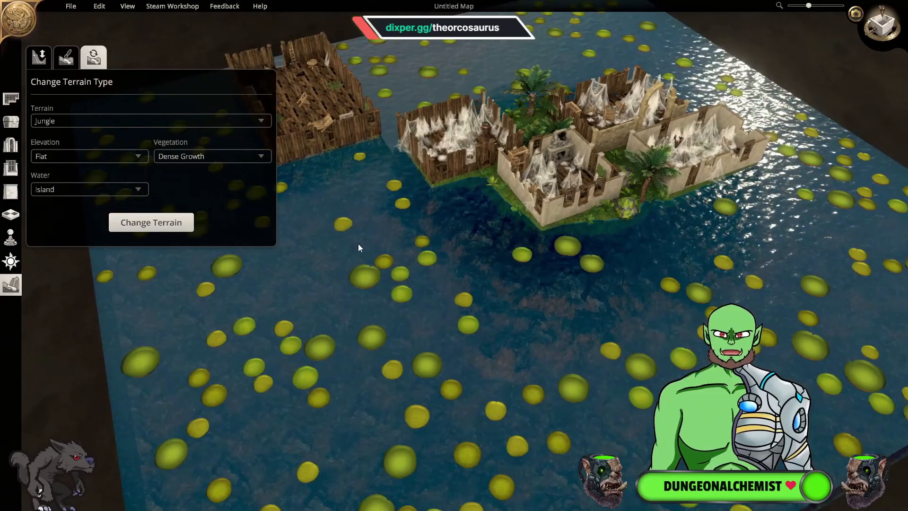
{"action": "key", "text": "q"}
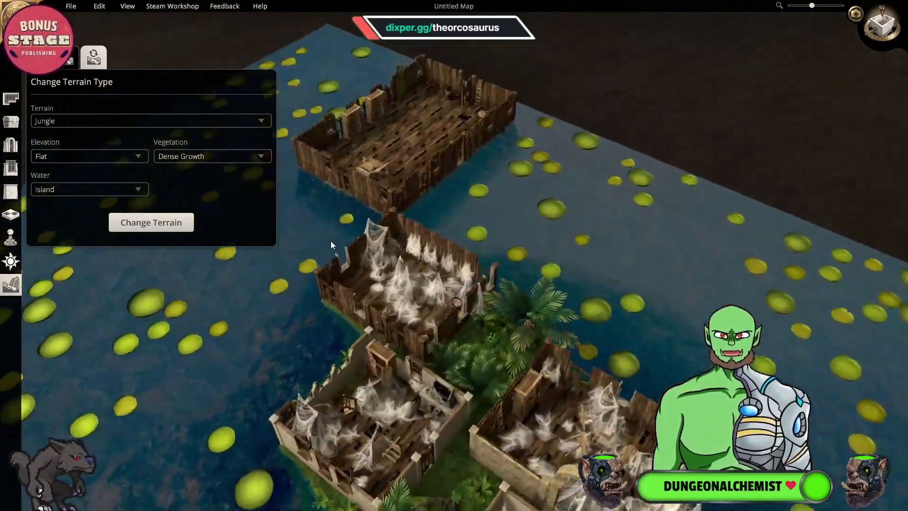
{"action": "key", "text": "s"}
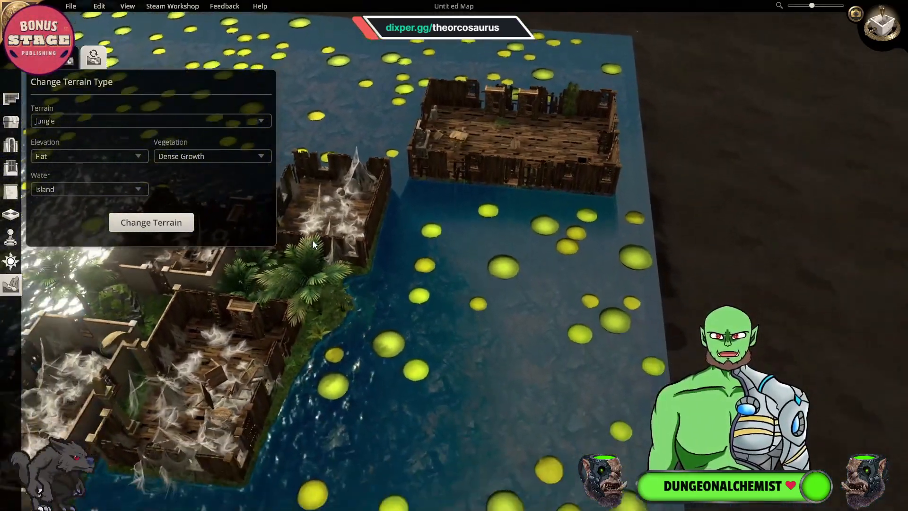
{"action": "key", "text": "a"}
{"action": "key", "text": "a"}
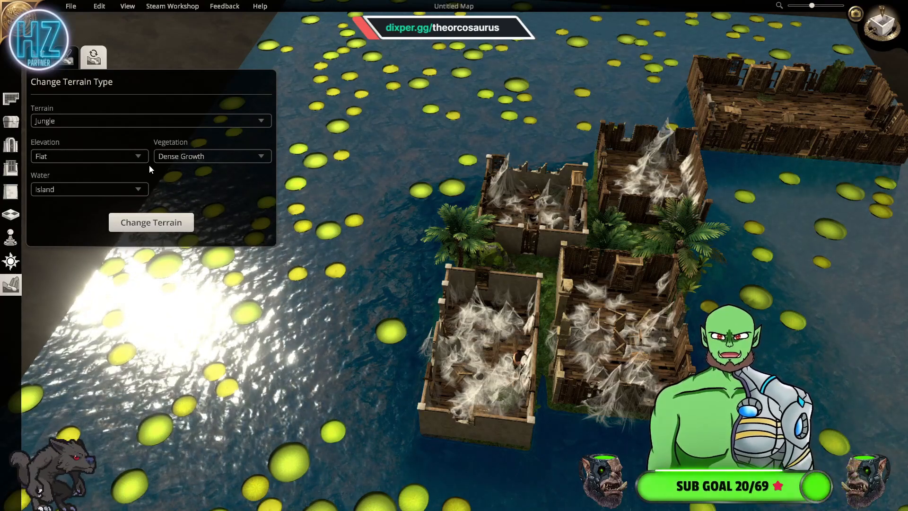
- Browse the most popular Steam Workshop maps of the last month and open Frozen Lakeside
{"action": "left_click", "coordinate": [66, 57]}
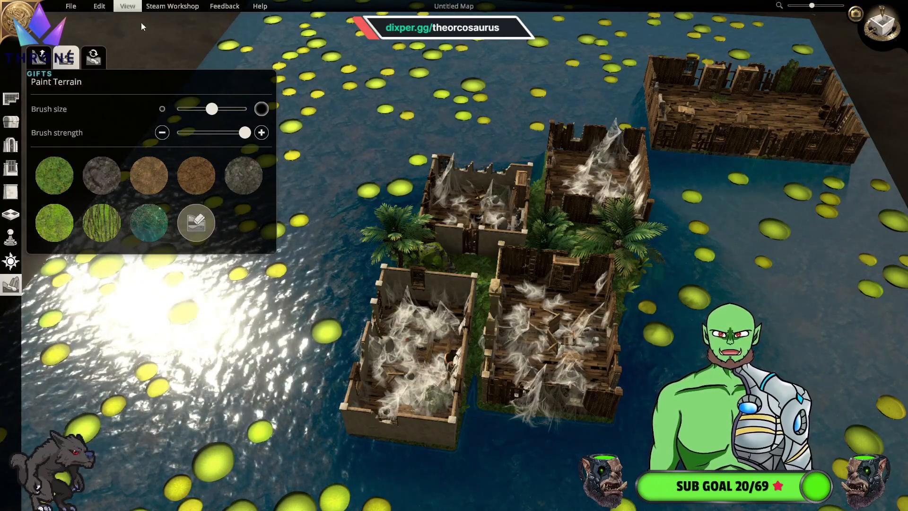
{"action": "left_click", "coordinate": [164, 4]}
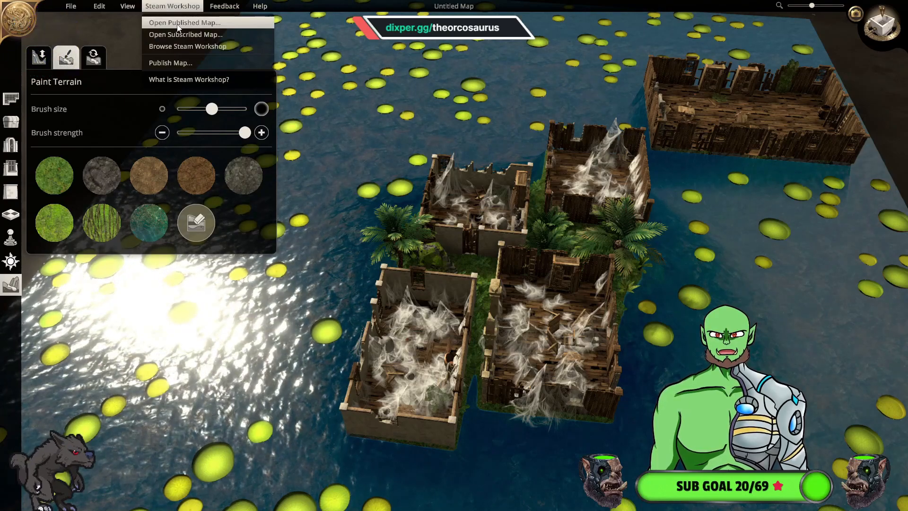
{"action": "left_click", "coordinate": [179, 24]}
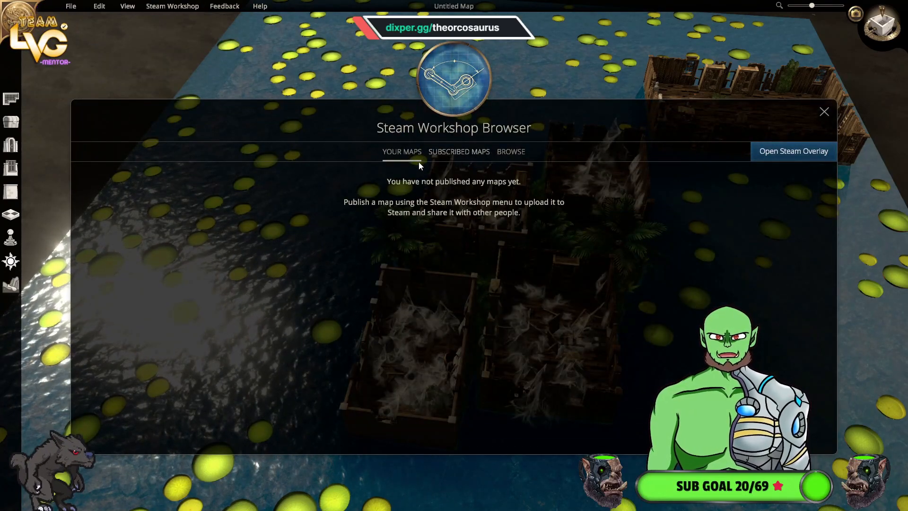
{"action": "left_click", "coordinate": [504, 152]}
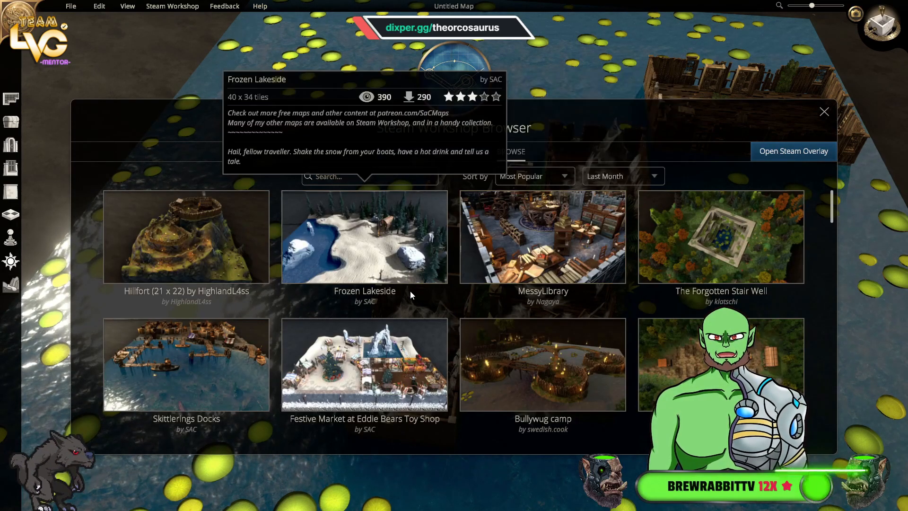
{"action": "mouse_move", "coordinate": [197, 256]}
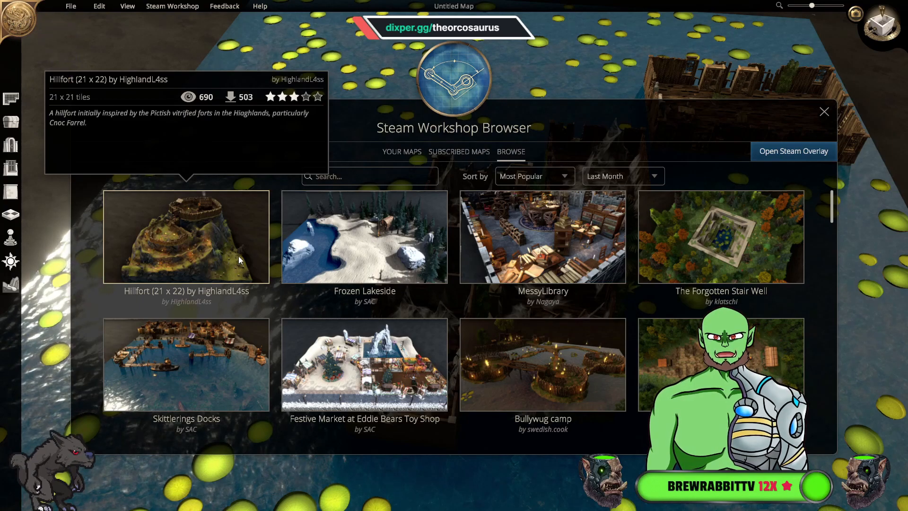
{"action": "left_click", "coordinate": [362, 258]}
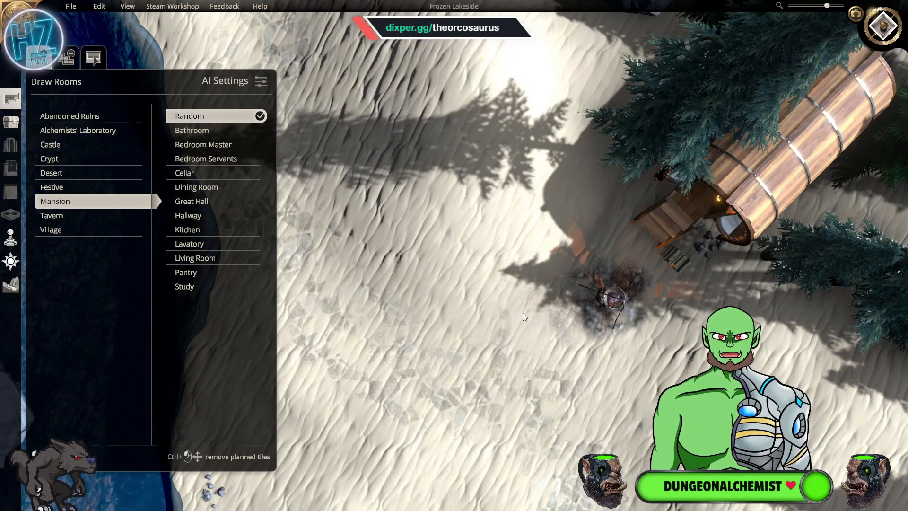
- Examine the Frozen Lakeside map in perspective, covering the lake, the snowy hills and the pine forest
{"action": "scroll", "coordinate": [525, 315], "scroll_direction": "down", "scroll_amount": 1}
{"action": "middle_click_drag", "start_coordinate": [526, 317], "coordinate": [638, 69]}
{"action": "scroll", "coordinate": [599, 182], "scroll_direction": "down", "scroll_amount": 4}
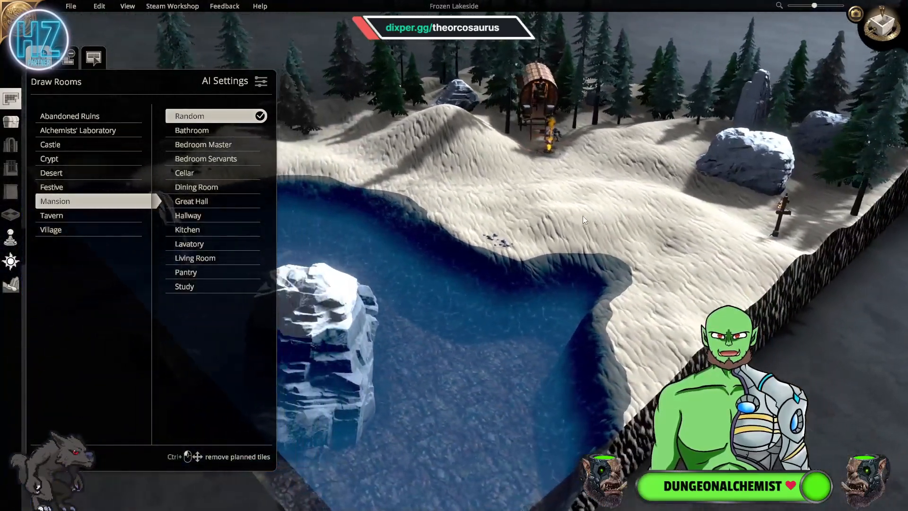
{"action": "middle_click_drag", "start_coordinate": [583, 216], "coordinate": [522, 239]}
{"action": "key", "text": "w"}
{"action": "key", "text": "d"}
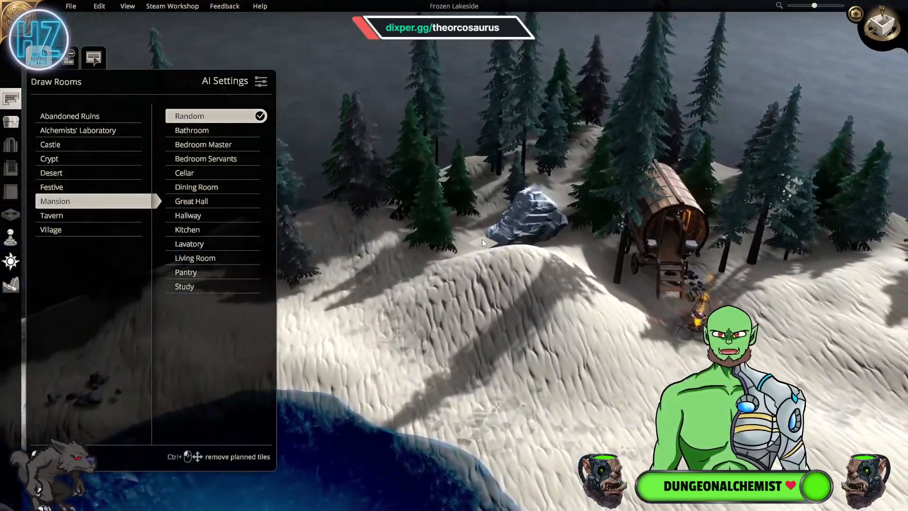
{"action": "scroll", "coordinate": [482, 242], "scroll_direction": "down", "scroll_amount": 2}
{"action": "key", "text": "s"}
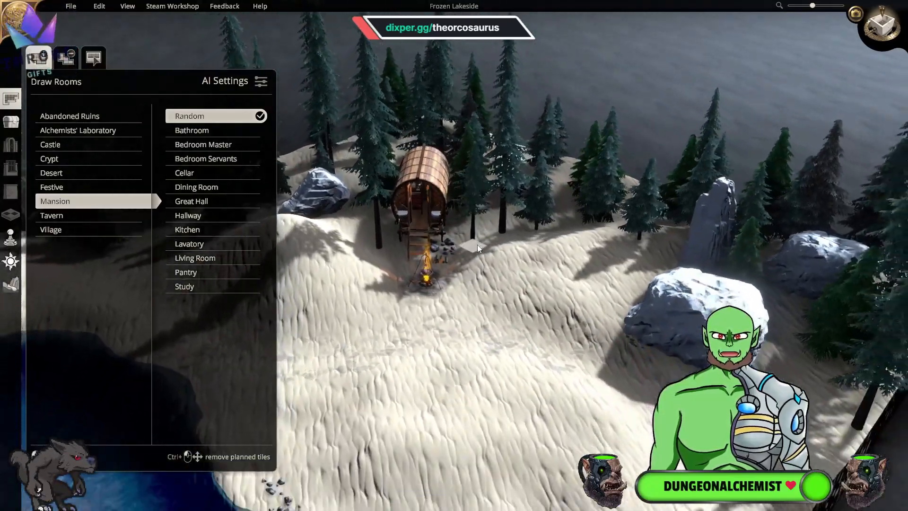
- Inspect the wooden wagon's interior and the campfire in front of it up close
{"action": "scroll", "coordinate": [426, 242], "scroll_direction": "up", "scroll_amount": 2}
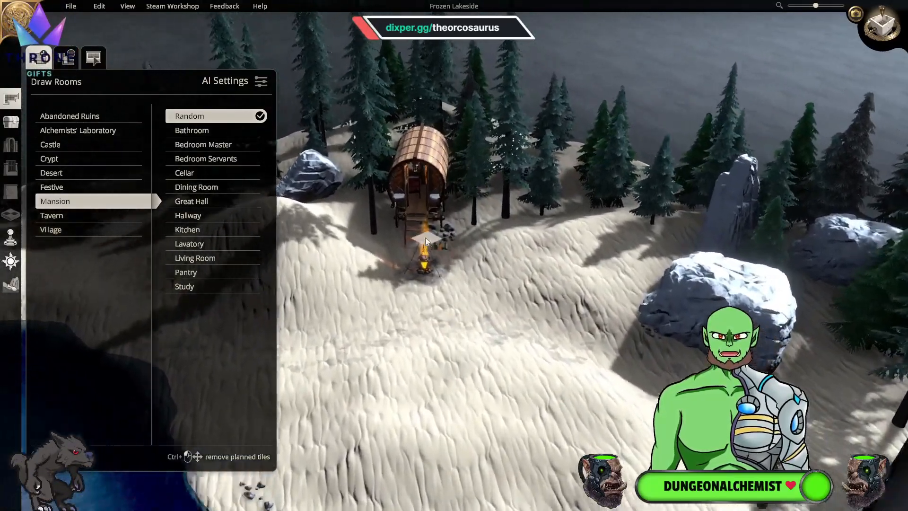
{"action": "scroll", "coordinate": [425, 238], "scroll_direction": "up", "scroll_amount": 4}
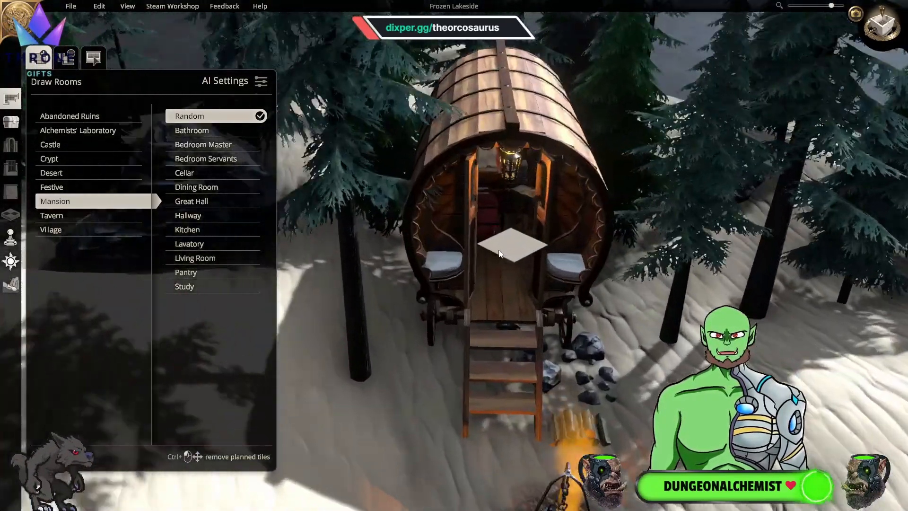
{"action": "scroll", "coordinate": [499, 253], "scroll_direction": "up", "scroll_amount": 3}
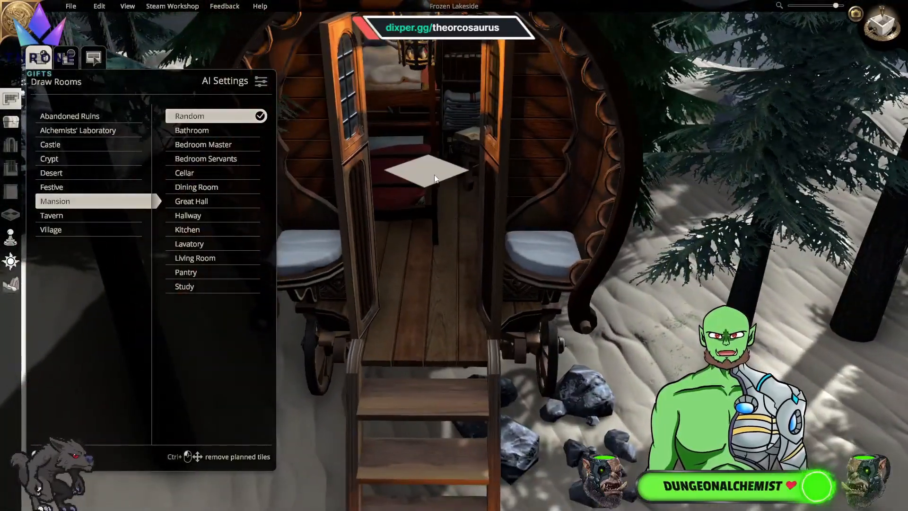
{"action": "mouse_move", "coordinate": [435, 178]}
{"action": "middle_mouse_down"}
{"action": "mouse_move", "coordinate": [485, 160]}
{"action": "mouse_move", "coordinate": [466, 162]}
{"action": "mouse_move", "coordinate": [437, 140]}
{"action": "mouse_move", "coordinate": [282, 194]}
{"action": "mouse_move", "coordinate": [137, 223]}
{"action": "mouse_move", "coordinate": [4, 111]}
{"action": "mouse_move", "coordinate": [133, 123]}
{"action": "mouse_move", "coordinate": [221, 117]}
{"action": "mouse_move", "coordinate": [109, 98]}
{"action": "mouse_move", "coordinate": [214, 120]}
{"action": "mouse_move", "coordinate": [414, 136]}
{"action": "mouse_move", "coordinate": [583, 143]}
{"action": "mouse_move", "coordinate": [665, 131]}
{"action": "mouse_move", "coordinate": [760, 136]}
{"action": "middle_mouse_up"}
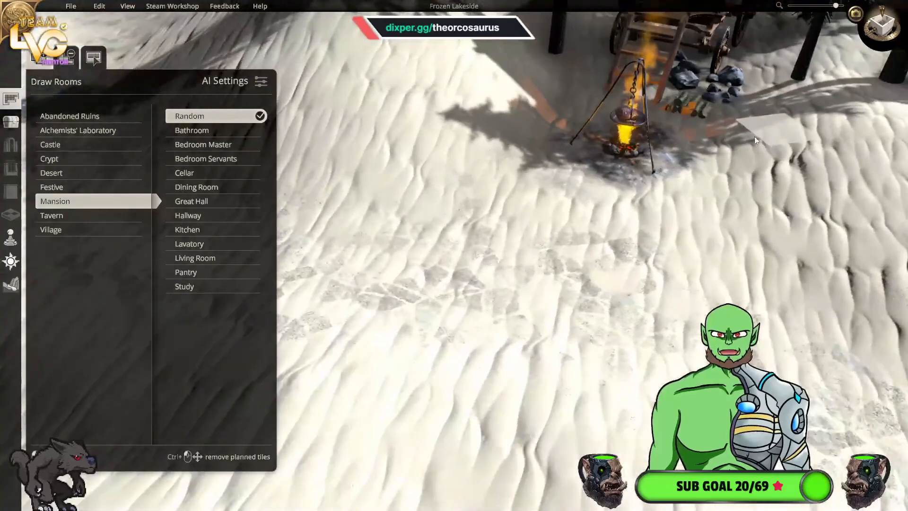
{"action": "scroll", "coordinate": [648, 153], "scroll_direction": "down", "scroll_amount": 3}
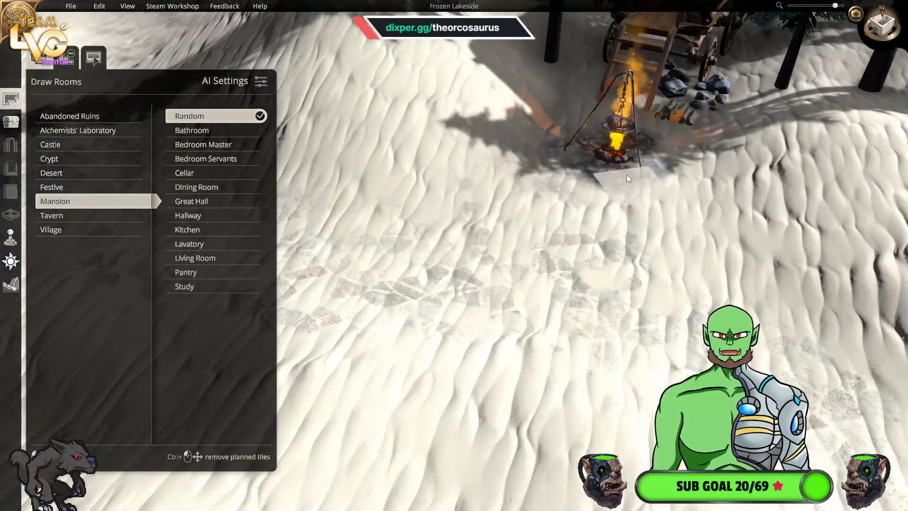
{"action": "scroll", "coordinate": [510, 212], "scroll_direction": "up", "scroll_amount": 3}
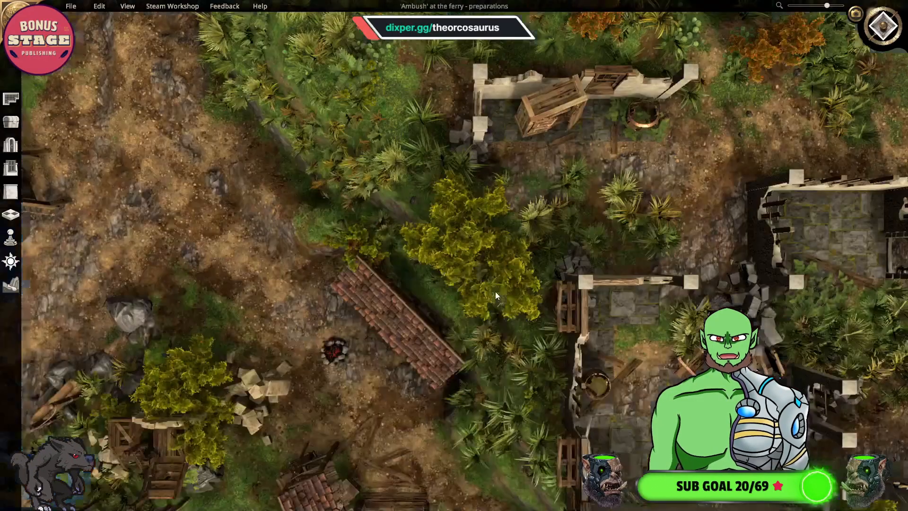
- Look over the 'Ambush' at the ferry map from above, from the stone ruins to the campfire and wooden dock
{"action": "key", "text": "w"}
{"action": "key", "text": "d"}
{"action": "key", "text": "s"}
{"action": "key", "text": "a"}
{"action": "key", "text": "s"}
{"action": "middle_click_drag", "start_coordinate": [427, 316], "coordinate": [453, 145]}
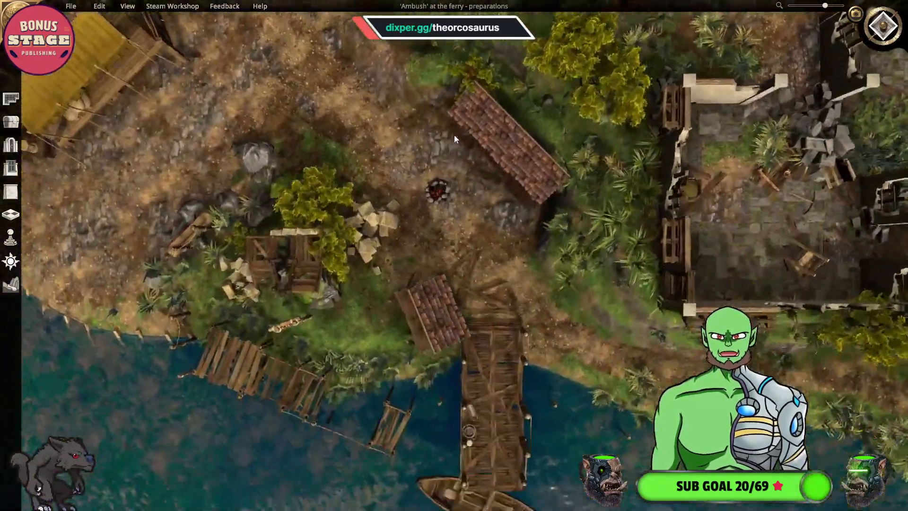
- Examine the ferry map in perspective along the dirt road up to the cart beside the ruins
{"action": "middle_click_drag", "start_coordinate": [466, 227], "coordinate": [515, 117]}
{"action": "key", "text": "a"}
{"action": "key", "text": "w"}
{"action": "key", "text": "a"}
{"action": "left_click_drag", "start_coordinate": [515, 117], "coordinate": [643, 123]}
{"action": "middle_click_drag", "start_coordinate": [643, 123], "coordinate": [545, 191]}
{"action": "key", "text": "w"}
{"action": "key", "text": "s"}
{"action": "key", "text": "a"}
{"action": "key", "text": "d"}
{"action": "key", "text": "d"}
{"action": "key", "text": "a"}
{"action": "key", "text": "w"}
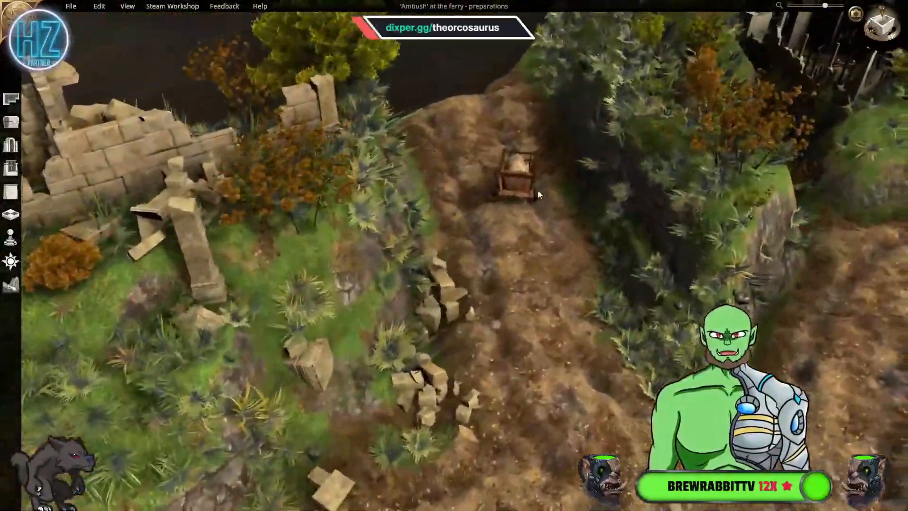
- Inspect the broken stone walls on the grassy plateau and the roofless ruined house on the ferry map
{"action": "key", "text": "d"}
{"action": "scroll", "coordinate": [399, 255], "scroll_direction": "up", "scroll_amount": 5}
{"action": "scroll", "coordinate": [418, 232], "scroll_direction": "down", "scroll_amount": 2}
{"action": "middle_click_drag", "start_coordinate": [418, 231], "coordinate": [365, 209]}
{"action": "key", "text": "a"}
{"action": "scroll", "coordinate": [355, 217], "scroll_direction": "down", "scroll_amount": 3}
{"action": "scroll", "coordinate": [352, 219], "scroll_direction": "down", "scroll_amount": 4}
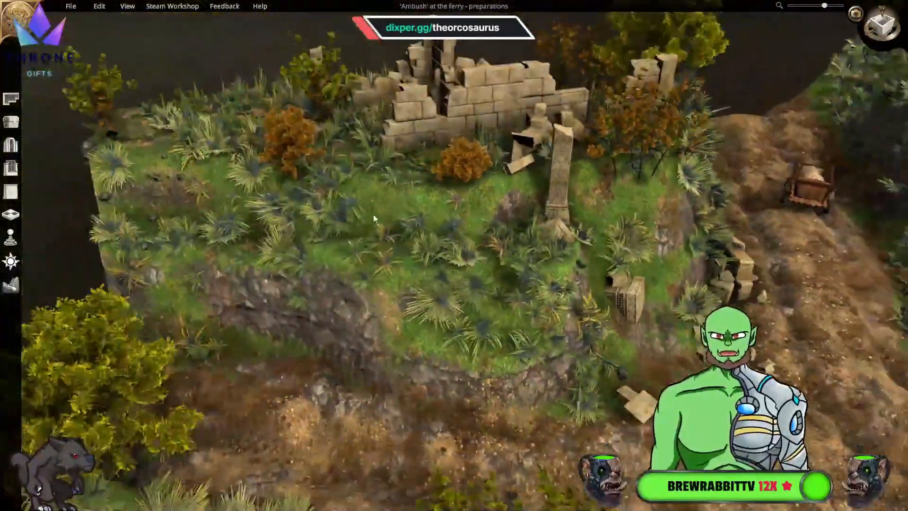
{"action": "middle_click_drag", "start_coordinate": [446, 208], "coordinate": [297, 198]}
{"action": "key", "text": "w"}
{"action": "key", "text": "d"}
{"action": "key", "text": "w"}
{"action": "key", "text": "a"}
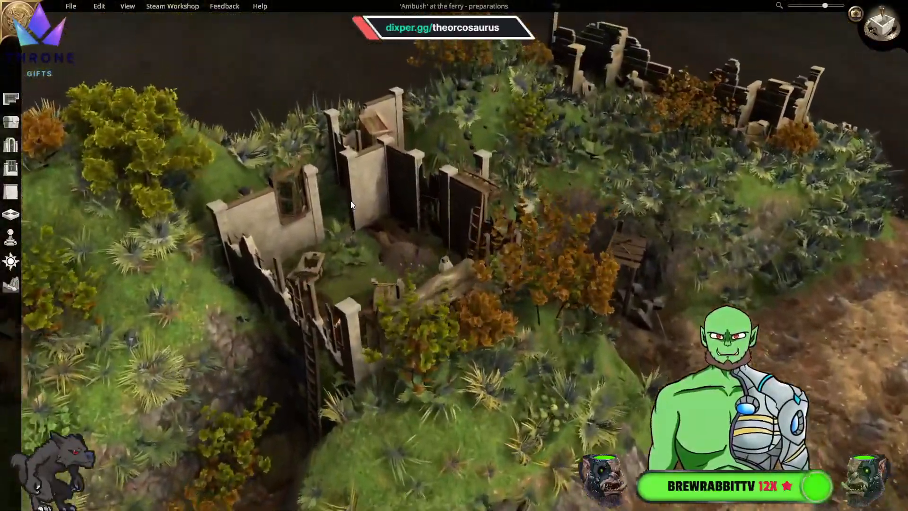
- Inspect the ruined house on the ferry map from other sides and the stone cliff edge below the broken walls
{"action": "middle_click_drag", "start_coordinate": [352, 205], "coordinate": [686, 205]}
{"action": "key", "text": "w"}
{"action": "key", "text": "d"}
{"action": "key", "text": "s"}
{"action": "key", "text": "a"}
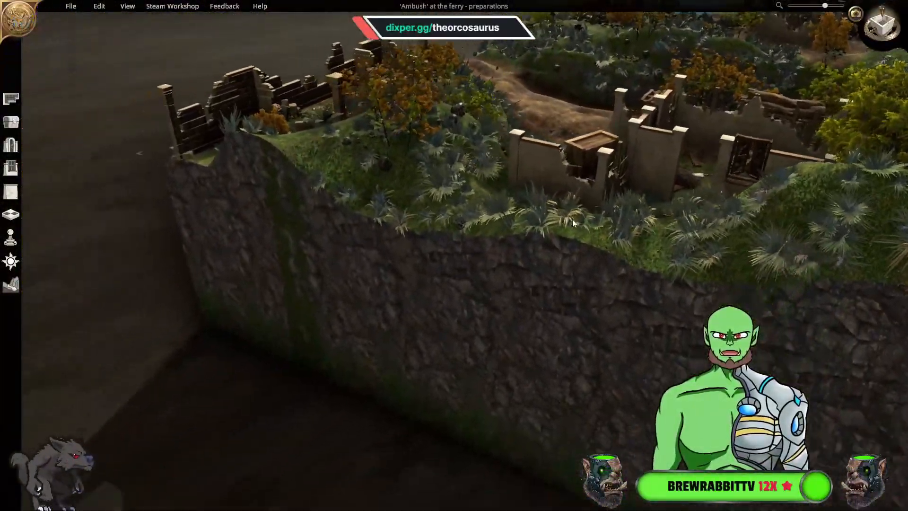
{"action": "middle_click_drag", "start_coordinate": [342, 240], "coordinate": [566, 289]}
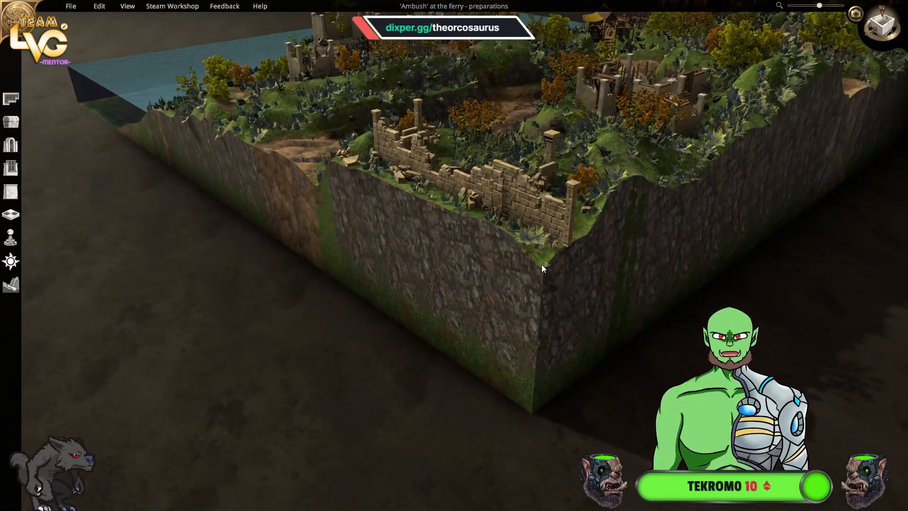
{"action": "mouse_move", "coordinate": [544, 265]}
{"action": "left_mouse_down"}
{"action": "mouse_move", "coordinate": [561, 350]}
{"action": "mouse_move", "coordinate": [539, 271]}
{"action": "left_mouse_up"}
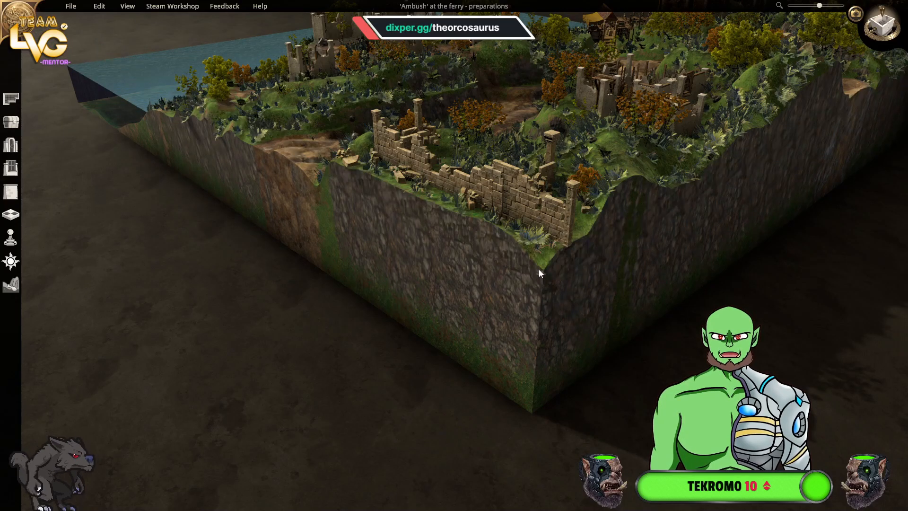
- Follow the ferry map's outer edge past the dirt road to the open water and the wooden dock
{"action": "key", "text": "w"}
{"action": "key", "text": "a"}
{"action": "key", "text": "w"}
{"action": "key", "text": "a"}
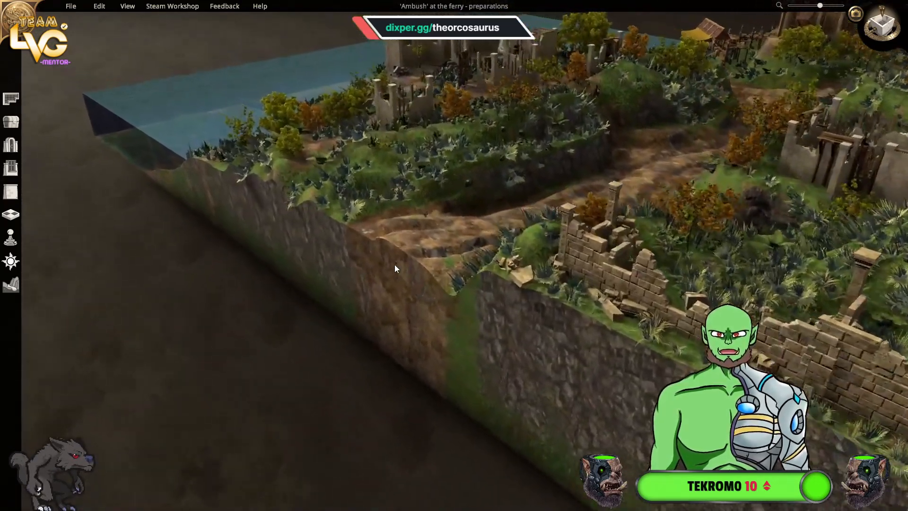
{"action": "key", "text": "w"}
{"action": "key", "text": "a"}
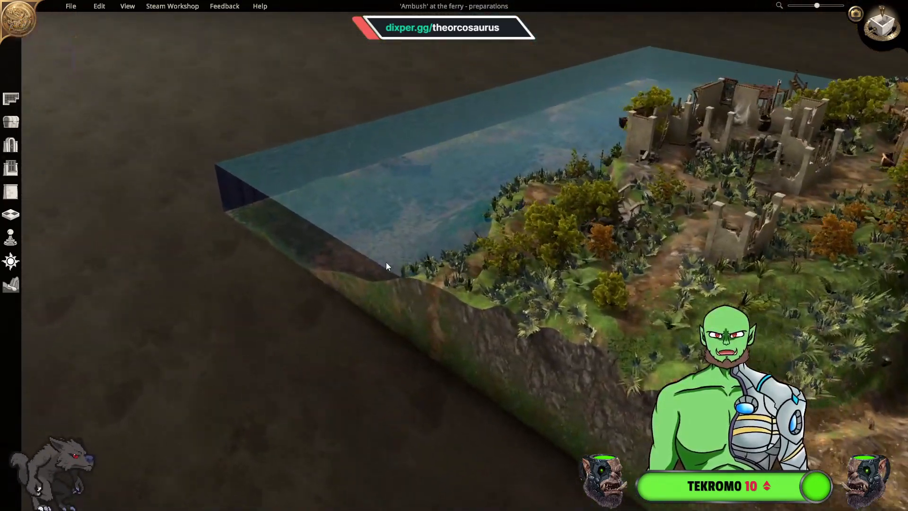
{"action": "key", "text": "e"}
{"action": "key", "text": "e"}
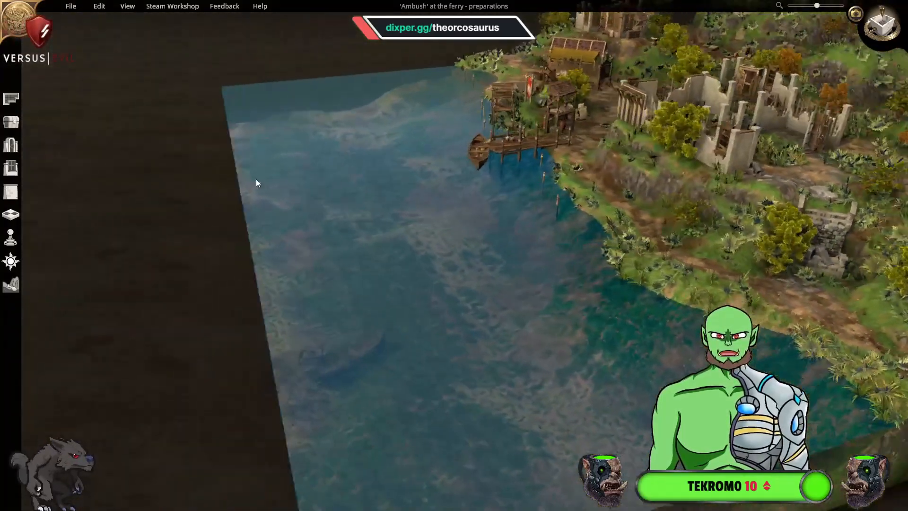
- Start a new map for digital use and set its terrain to Jungle
{"action": "left_click", "coordinate": [74, 9]}
{"action": "left_click", "coordinate": [85, 22]}
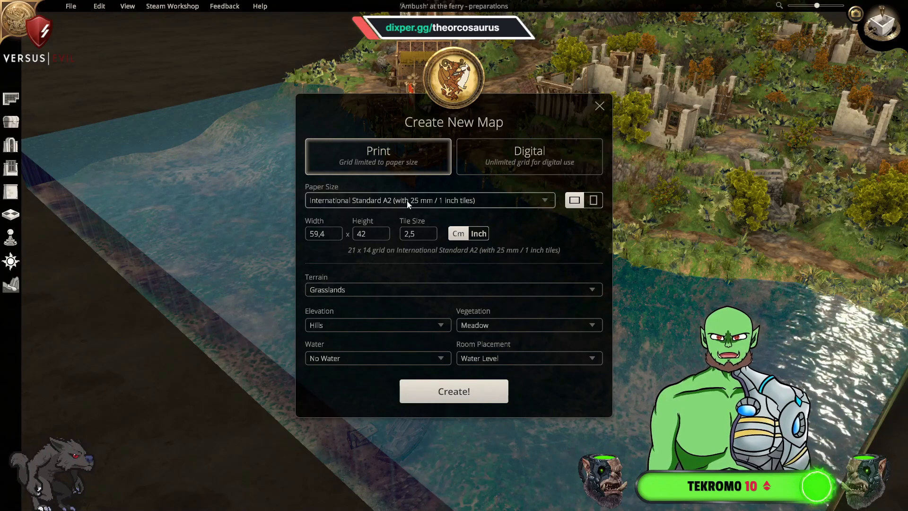
{"action": "left_click", "coordinate": [525, 165]}
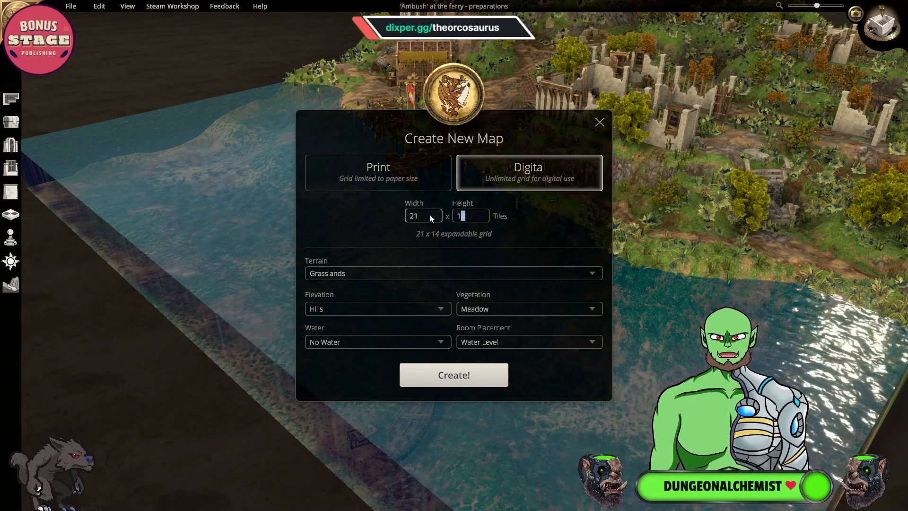
{"action": "left_click", "coordinate": [479, 273]}
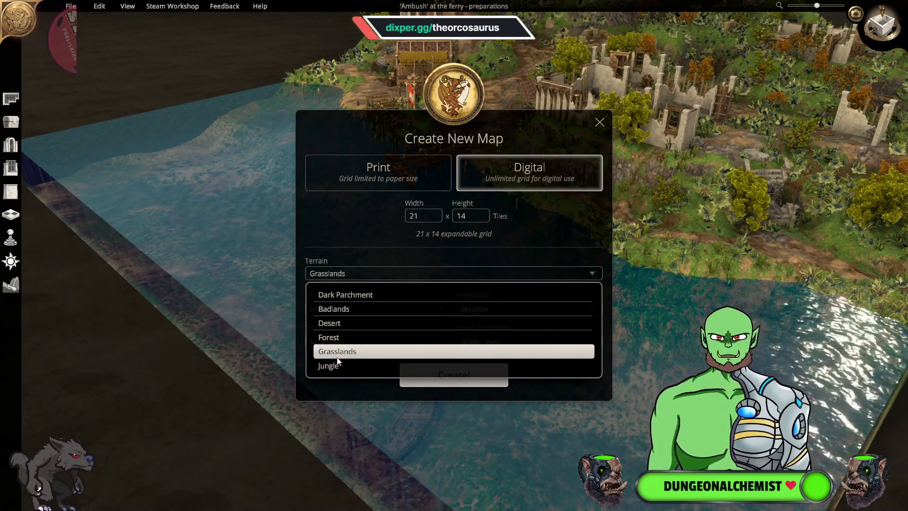
{"action": "left_click", "coordinate": [335, 369]}
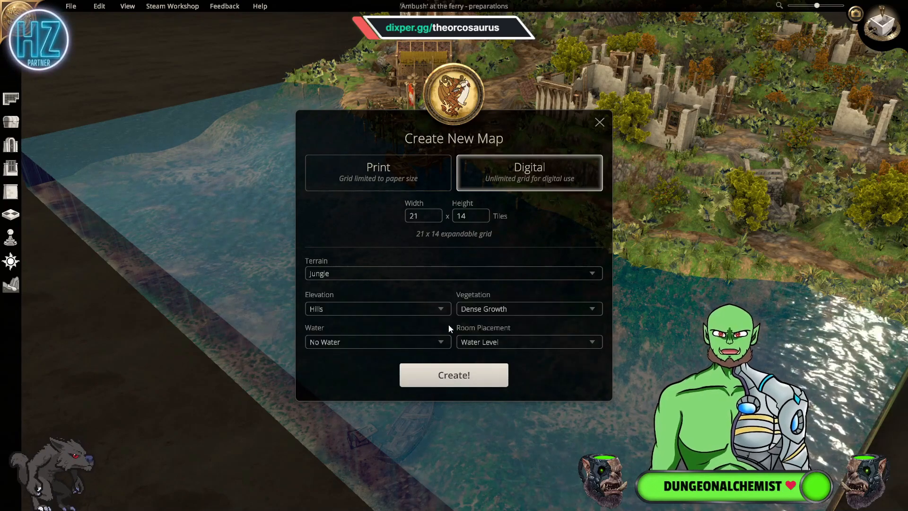
- Keep the new map's elevation at Hills and set its vegetation to No Vegetation
{"action": "left_click", "coordinate": [411, 310]}
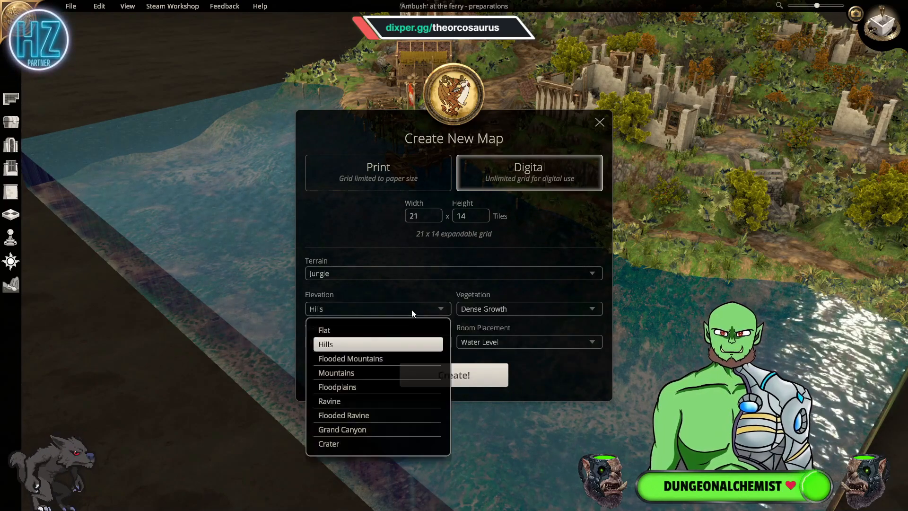
{"action": "left_click", "coordinate": [352, 349]}
{"action": "left_click", "coordinate": [510, 313]}
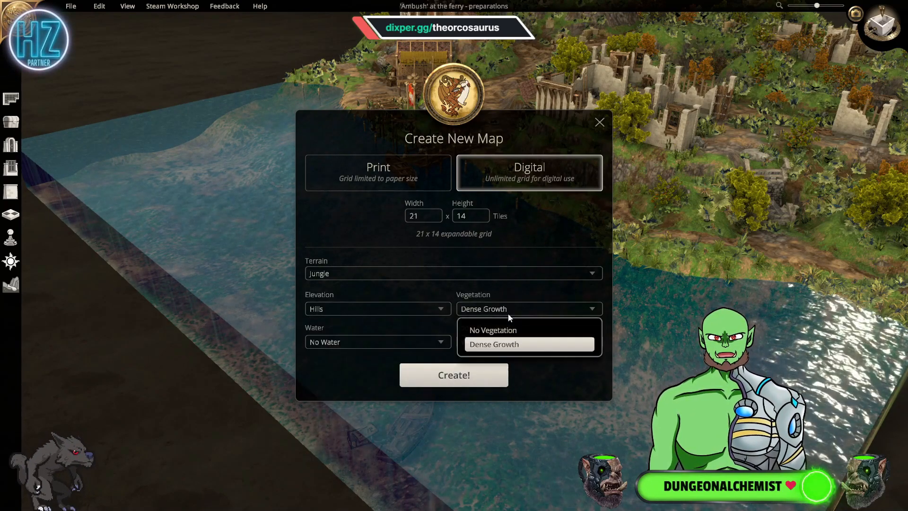
{"action": "left_click", "coordinate": [490, 331]}
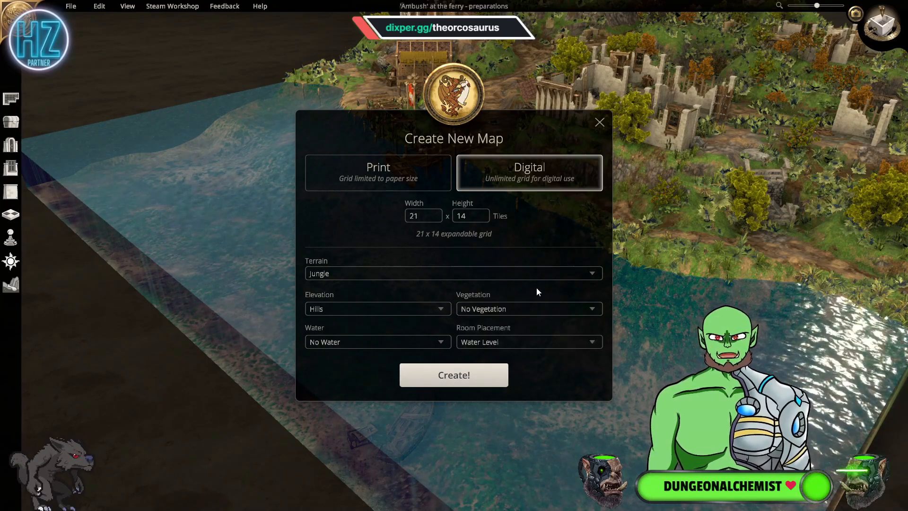
- Keep room placement at Water Level, set the water to Island and create the map
{"action": "left_click", "coordinate": [500, 347]}
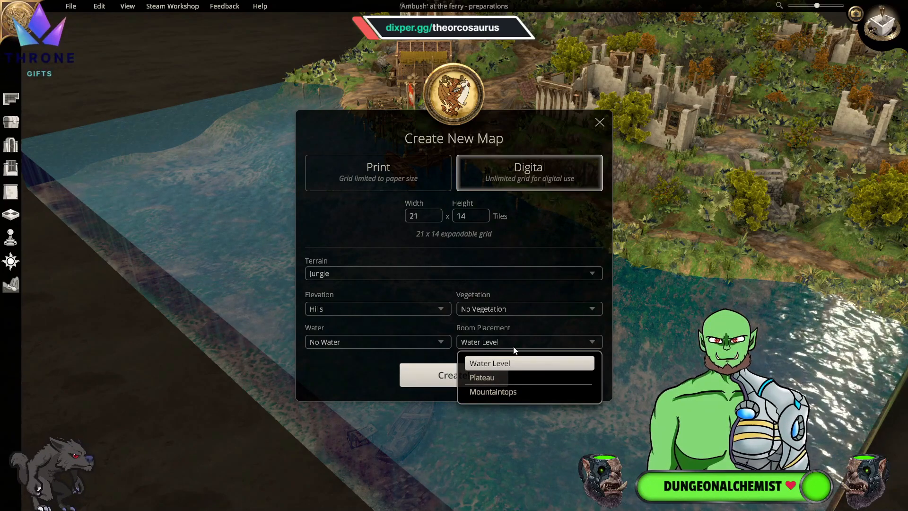
{"action": "left_click", "coordinate": [484, 348]}
{"action": "left_click", "coordinate": [412, 348]}
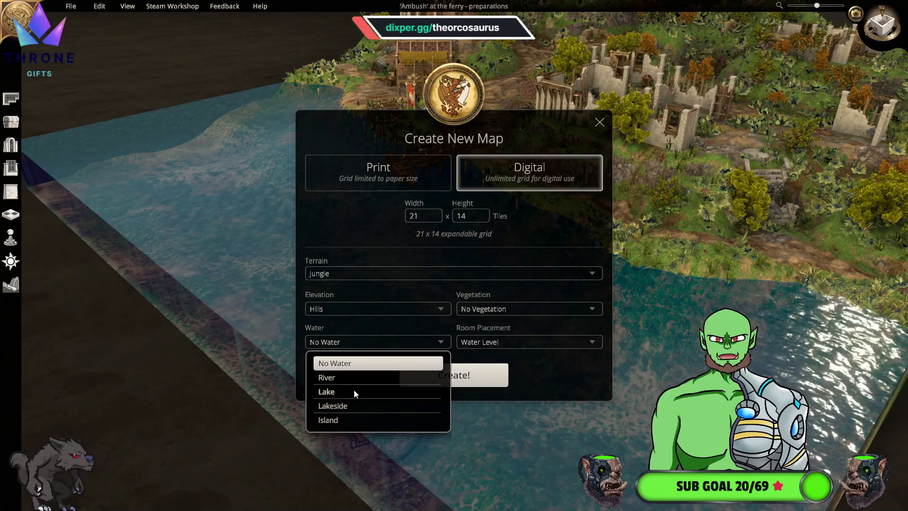
{"action": "left_click", "coordinate": [338, 421]}
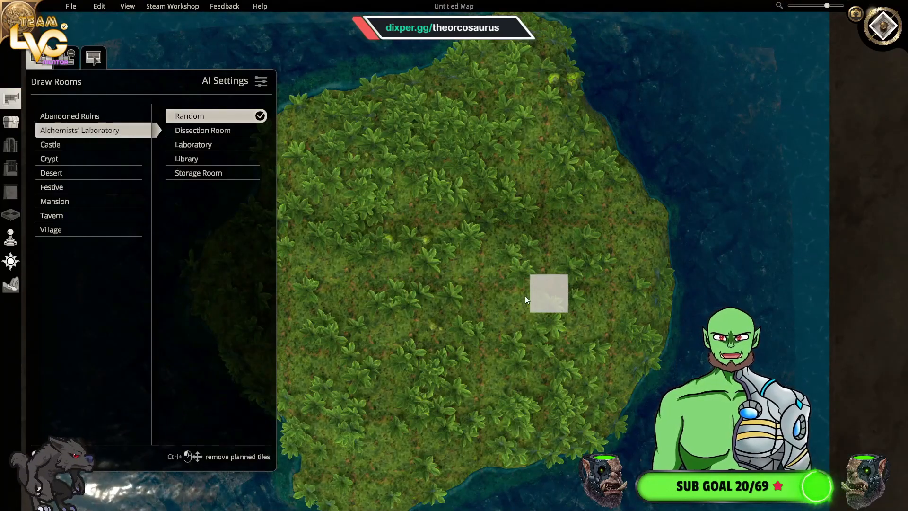
- Raise the seabed along the jungle island's shore with Raise terrain, extending the land with grassy mounds and a small islet
{"action": "key", "text": "a"}
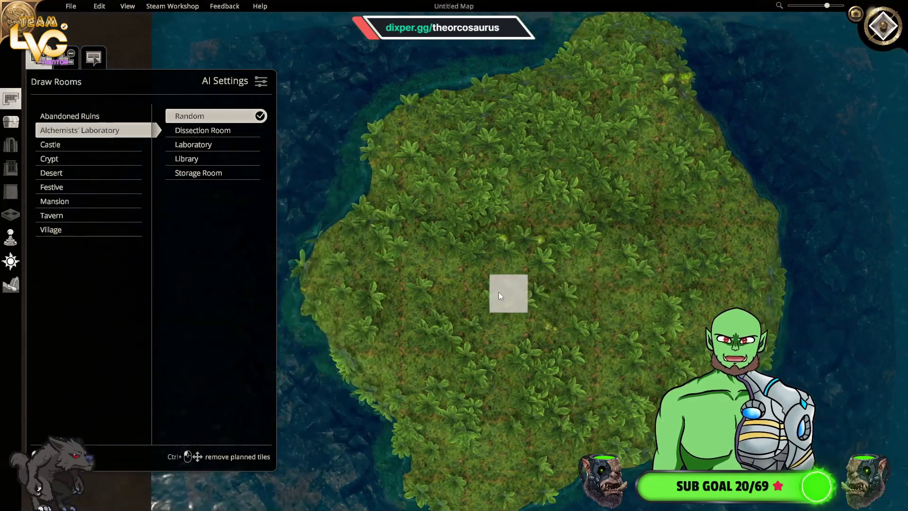
{"action": "middle_click_drag", "start_coordinate": [614, 307], "coordinate": [729, 238]}
{"action": "scroll", "coordinate": [709, 243], "scroll_direction": "down", "scroll_amount": 2}
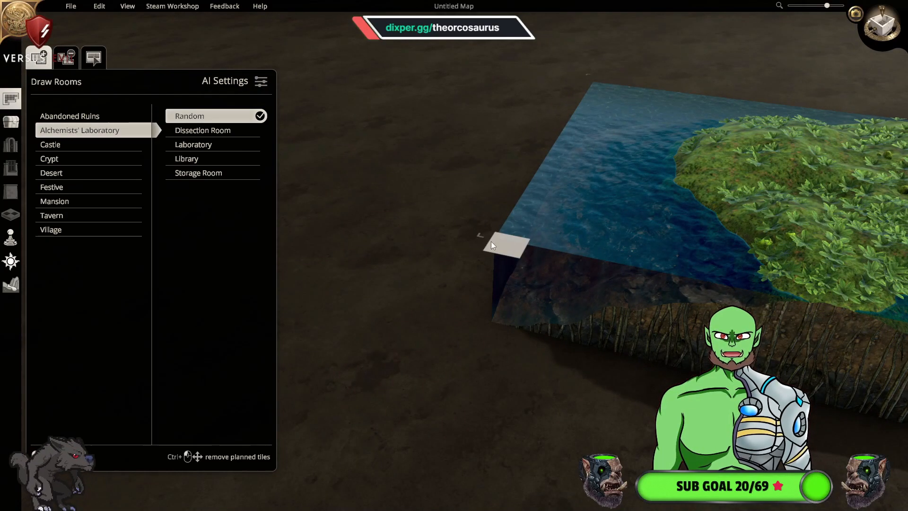
{"action": "key", "text": "d"}
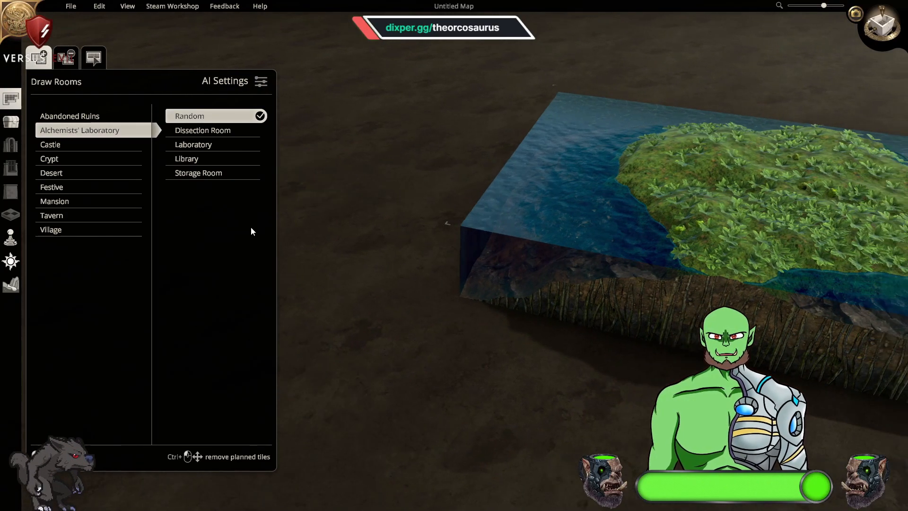
{"action": "left_click", "coordinate": [13, 289]}
{"action": "left_click_drag", "start_coordinate": [416, 222], "coordinate": [276, 328]}
{"action": "key", "text": "d"}
{"action": "right_click_drag", "start_coordinate": [276, 328], "coordinate": [268, 240]}
{"action": "key", "text": "s"}
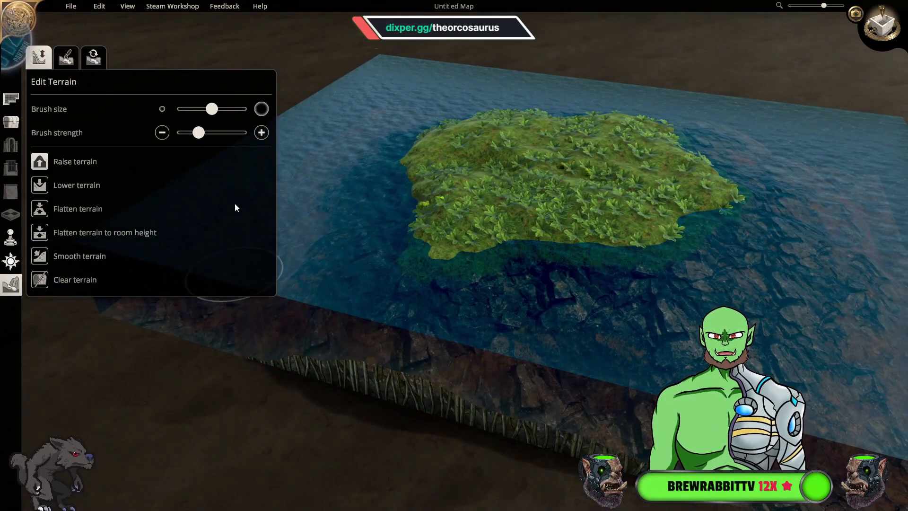
{"action": "key", "text": "d"}
{"action": "mouse_move", "coordinate": [565, 284]}
{"action": "left_mouse_down"}
{"action": "mouse_move", "coordinate": [454, 282]}
{"action": "mouse_move", "coordinate": [609, 254]}
{"action": "left_mouse_up"}
{"action": "key", "text": "w"}
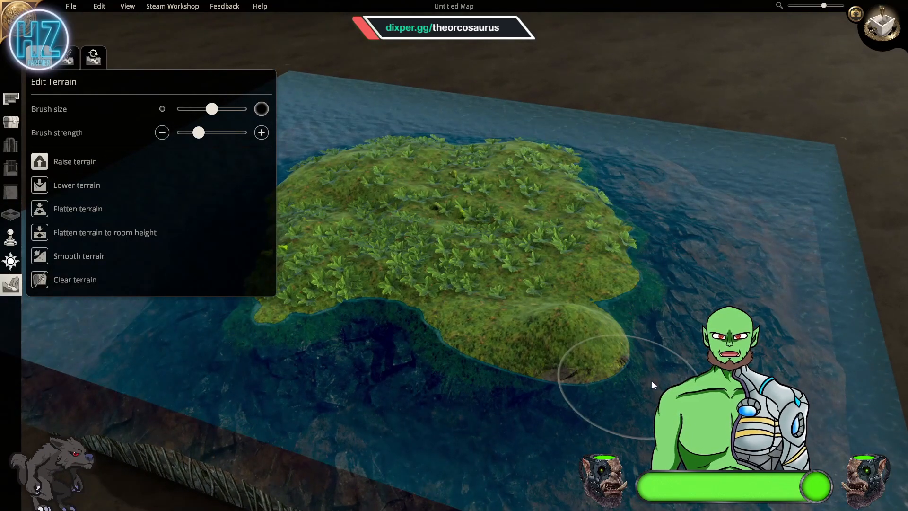
{"action": "mouse_move", "coordinate": [701, 235]}
{"action": "left_mouse_down"}
{"action": "mouse_move", "coordinate": [661, 276]}
{"action": "mouse_move", "coordinate": [709, 298]}
{"action": "left_mouse_up"}
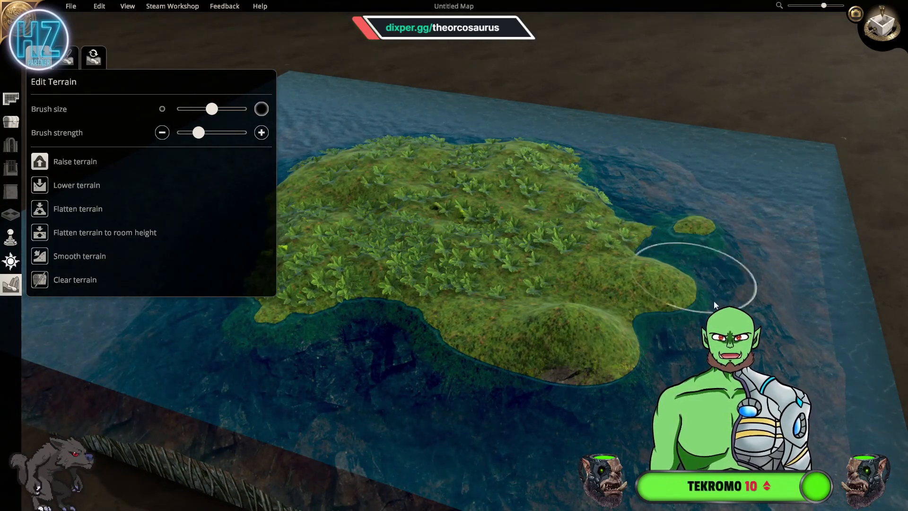
- Raise the terrain near the map's corner into a tall peak and widen its top into a flat plateau
{"action": "key", "text": "w"}
{"action": "key", "text": "d"}
{"action": "mouse_move", "coordinate": [567, 354]}
{"action": "left_mouse_down"}
{"action": "mouse_move", "coordinate": [640, 330]}
{"action": "mouse_move", "coordinate": [631, 288]}
{"action": "mouse_move", "coordinate": [656, 264]}
{"action": "mouse_move", "coordinate": [669, 278]}
{"action": "mouse_move", "coordinate": [575, 342]}
{"action": "mouse_move", "coordinate": [502, 367]}
{"action": "mouse_move", "coordinate": [628, 317]}
{"action": "mouse_move", "coordinate": [647, 300]}
{"action": "mouse_move", "coordinate": [677, 251]}
{"action": "mouse_move", "coordinate": [677, 232]}
{"action": "mouse_move", "coordinate": [697, 216]}
{"action": "mouse_move", "coordinate": [712, 166]}
{"action": "left_mouse_up"}
{"action": "key", "text": "e"}
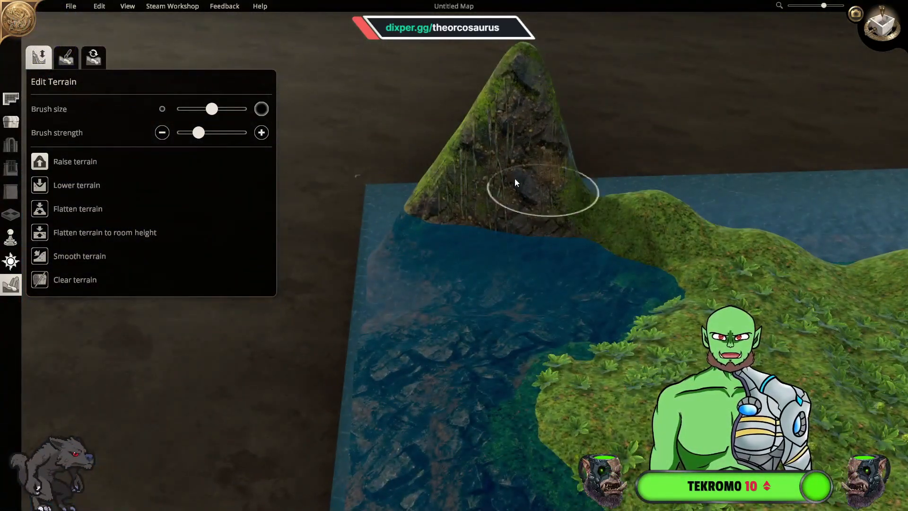
{"action": "key", "text": "a"}
{"action": "key", "text": "w"}
{"action": "mouse_move", "coordinate": [589, 125]}
{"action": "left_mouse_down"}
{"action": "mouse_move", "coordinate": [592, 104]}
{"action": "mouse_move", "coordinate": [601, 127]}
{"action": "left_mouse_up"}
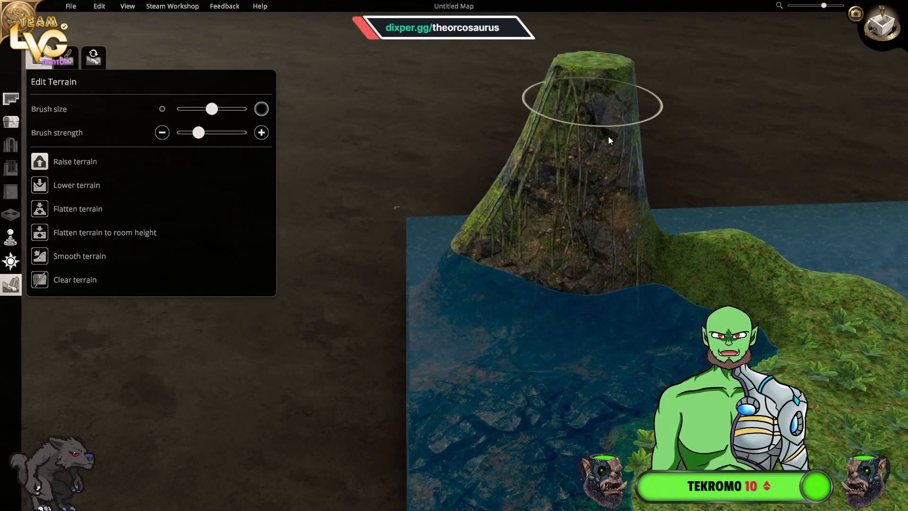
{"action": "key", "text": "d"}
{"action": "key", "text": "w"}
{"action": "left_click_drag", "start_coordinate": [453, 124], "coordinate": [447, 121]}
- Carve a crater into the flat top of the tall peak with Lower terrain and a small brush
{"action": "key", "text": "w"}
{"action": "key", "text": "d"}
{"action": "middle_click_drag", "start_coordinate": [578, 202], "coordinate": [495, 206]}
{"action": "key", "text": "a"}
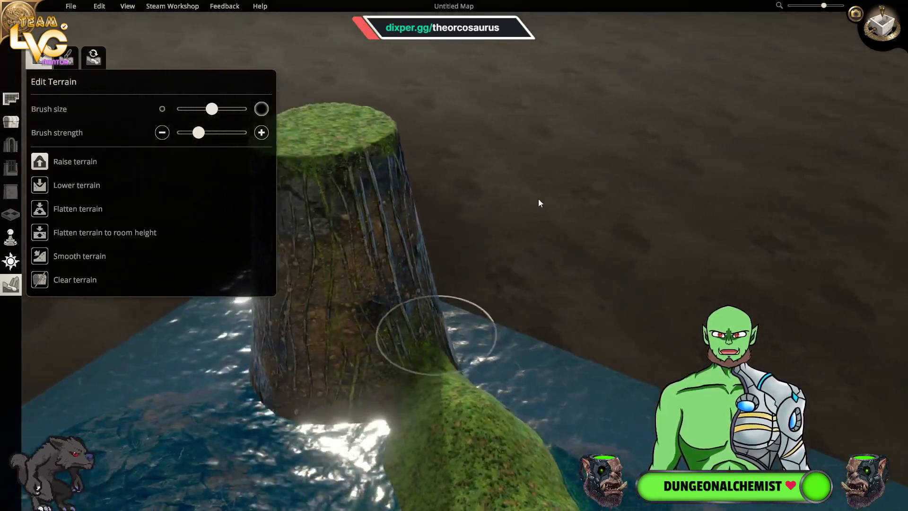
{"action": "key", "text": "w"}
{"action": "middle_click_drag", "start_coordinate": [559, 290], "coordinate": [374, 215]}
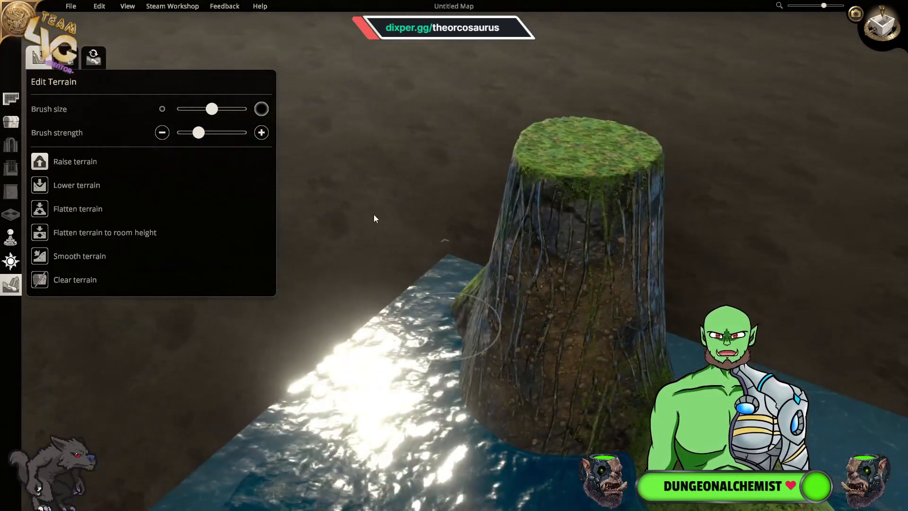
{"action": "left_click", "coordinate": [37, 188]}
{"action": "key", "text": "w"}
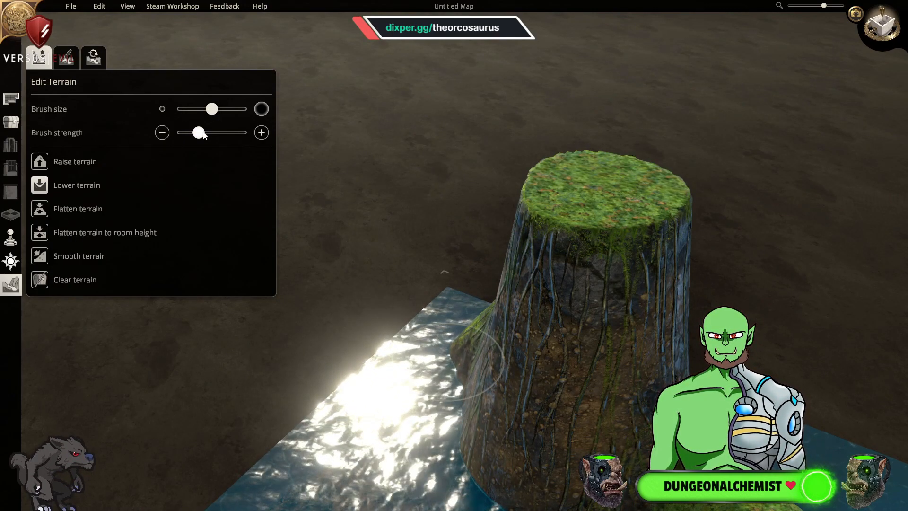
{"action": "left_click_drag", "start_coordinate": [212, 109], "coordinate": [179, 109]}
{"action": "left_click", "coordinate": [598, 188]}
{"action": "left_click_drag", "start_coordinate": [598, 186], "coordinate": [598, 192]}
- Enlarge the terrain brush to its maximum size and lower the ground around the base of the peak
{"action": "middle_click_drag", "start_coordinate": [667, 215], "coordinate": [317, 234]}
{"action": "key", "text": "a"}
{"action": "key", "text": "s"}
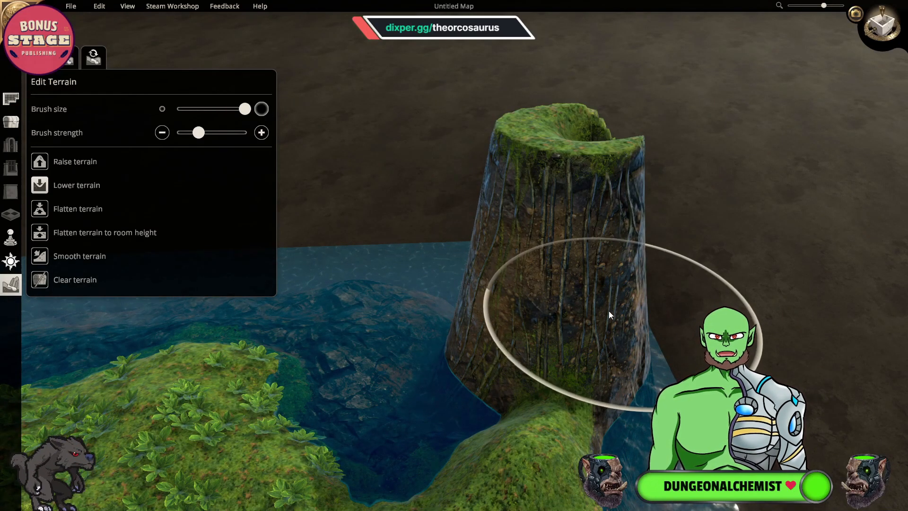
{"action": "left_click_drag", "start_coordinate": [563, 317], "coordinate": [541, 287]}
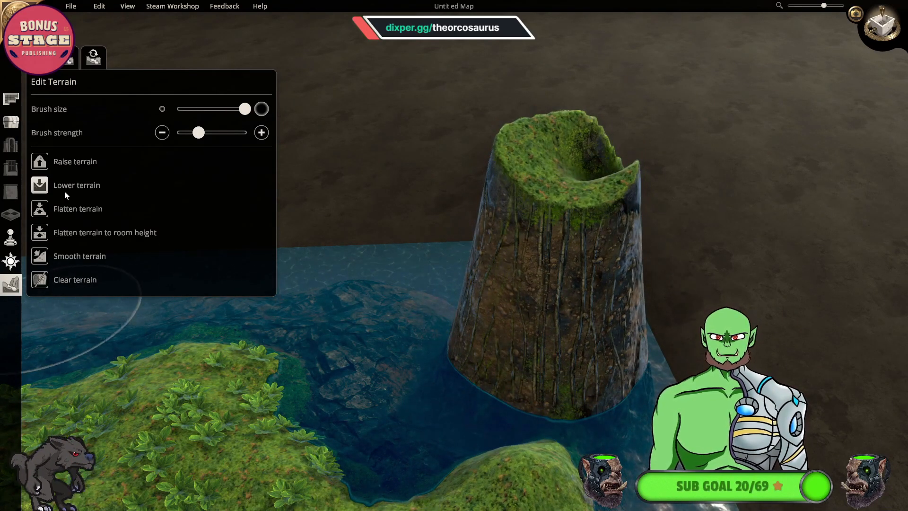
- Fill the crater and broaden the peak with Raise terrain and the maximum-size brush
{"action": "key", "text": "e"}
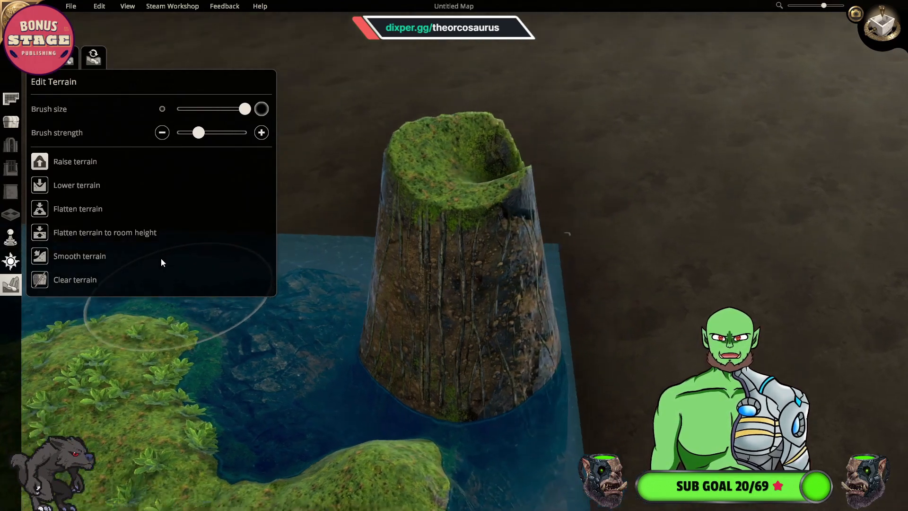
{"action": "key", "text": "a"}
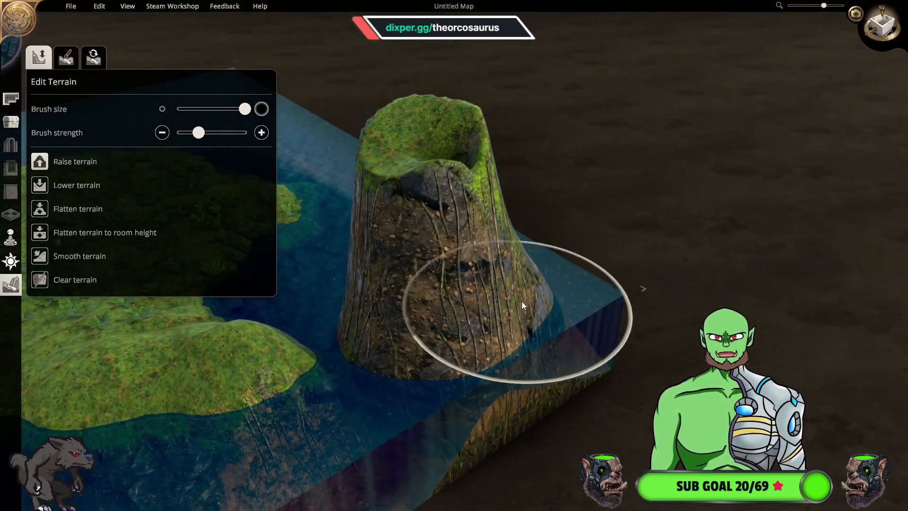
{"action": "key", "text": "w"}
{"action": "mouse_move", "coordinate": [474, 322]}
{"action": "left_mouse_down"}
{"action": "mouse_move", "coordinate": [449, 251]}
{"action": "mouse_move", "coordinate": [460, 237]}
{"action": "left_mouse_up"}
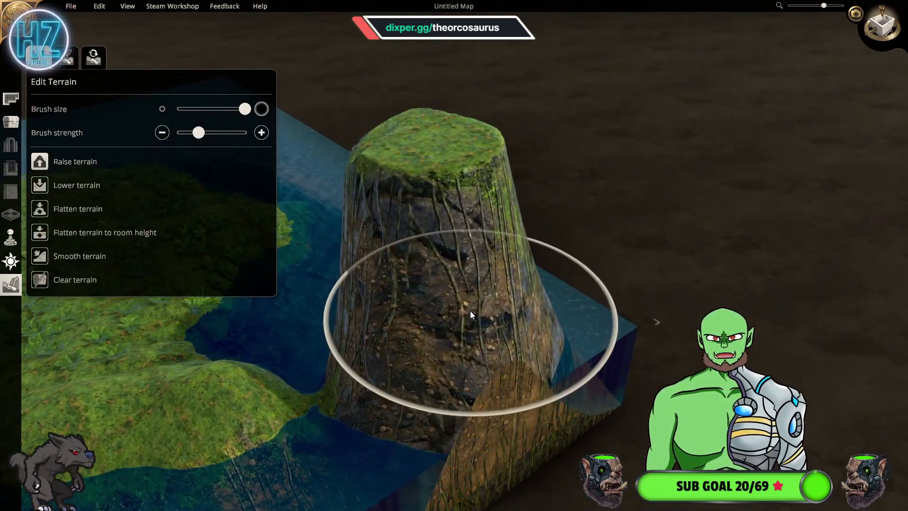
- Inspect the broad flat-topped peak from several sides together with the neighbouring jungle island
{"action": "key", "text": "w"}
{"action": "key", "text": "q"}
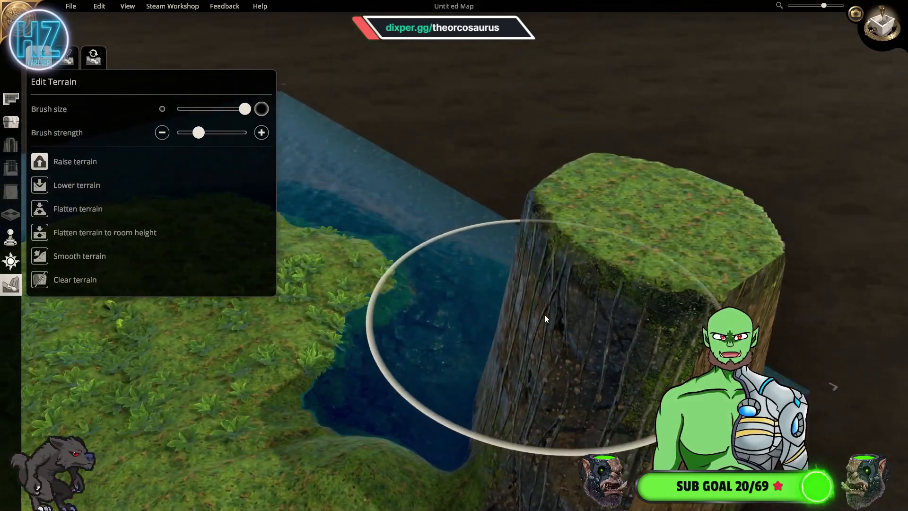
{"action": "key", "text": "e"}
{"action": "key", "text": "q"}
{"action": "key", "text": "e"}
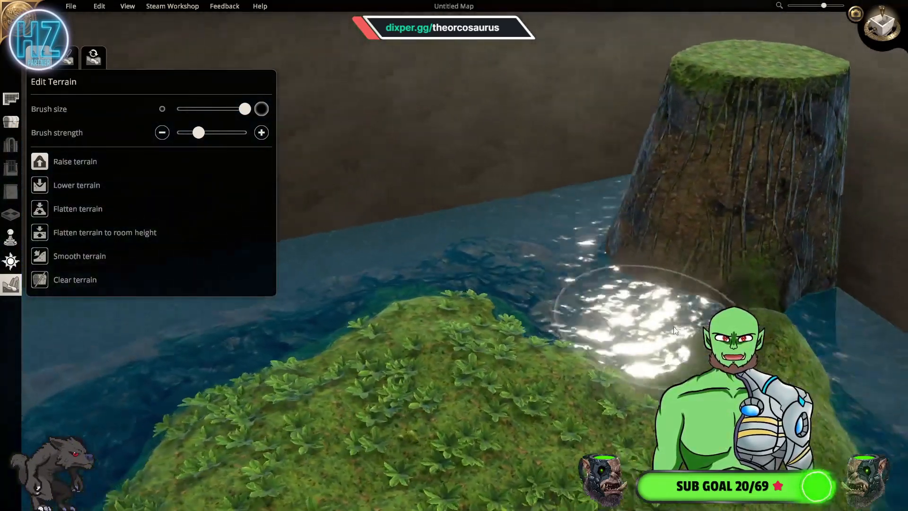
{"action": "key", "text": "w"}
{"action": "key", "text": "w"}
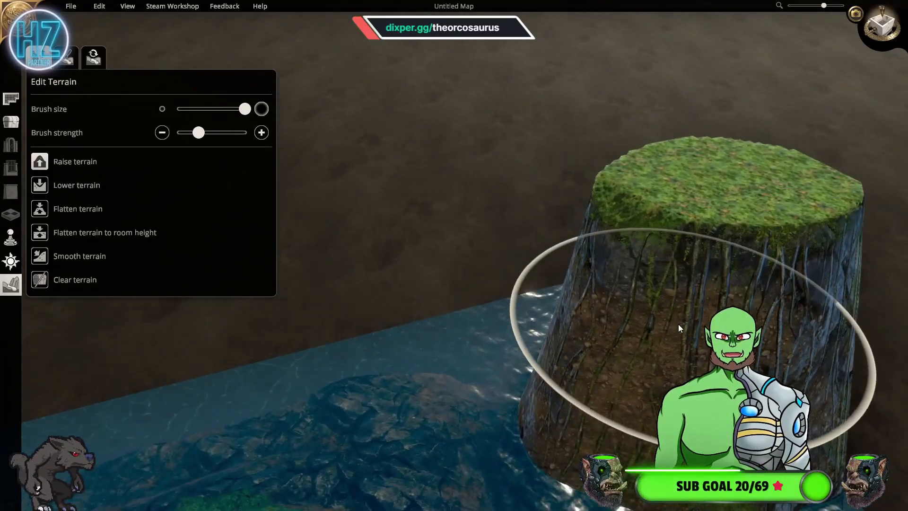
- Fill out the hollowed side of the peak with Raise terrain and the maximum-size brush
{"action": "key", "text": "q"}
{"action": "key", "text": "d"}
{"action": "key", "text": "w"}
{"action": "key", "text": "s"}
{"action": "key", "text": "d"}
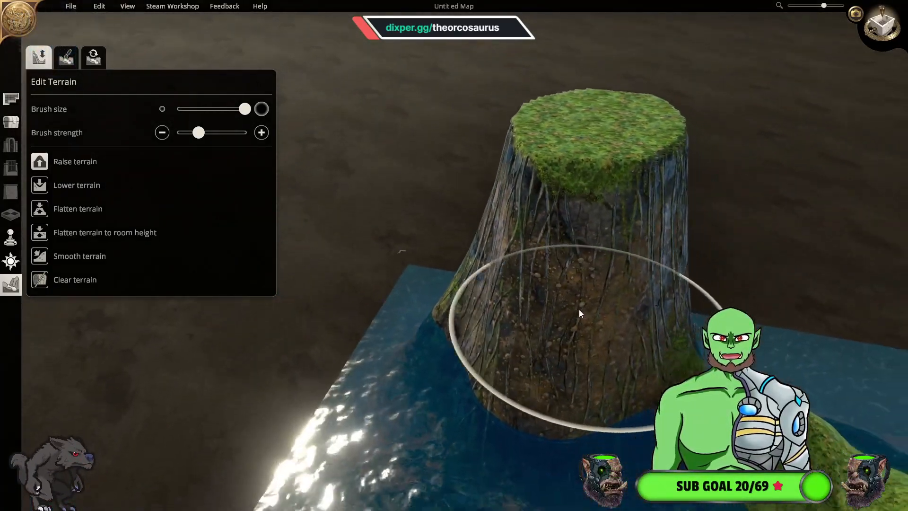
{"action": "left_click_drag", "start_coordinate": [563, 151], "coordinate": [584, 155]}
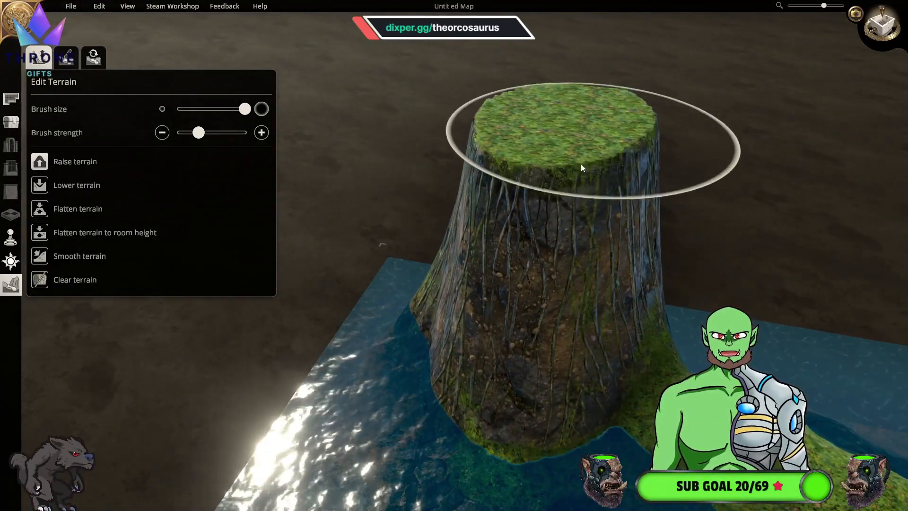
- Shrink the terrain brush to its minimum size and carve a crater into the peak's flat top with Lower terrain
{"action": "key", "text": "d"}
{"action": "key", "text": "e"}
{"action": "scroll", "coordinate": [378, 311], "scroll_direction": "down", "scroll_amount": 1}
{"action": "scroll", "coordinate": [377, 312], "scroll_direction": "down", "scroll_amount": 3}
{"action": "key", "text": "a"}
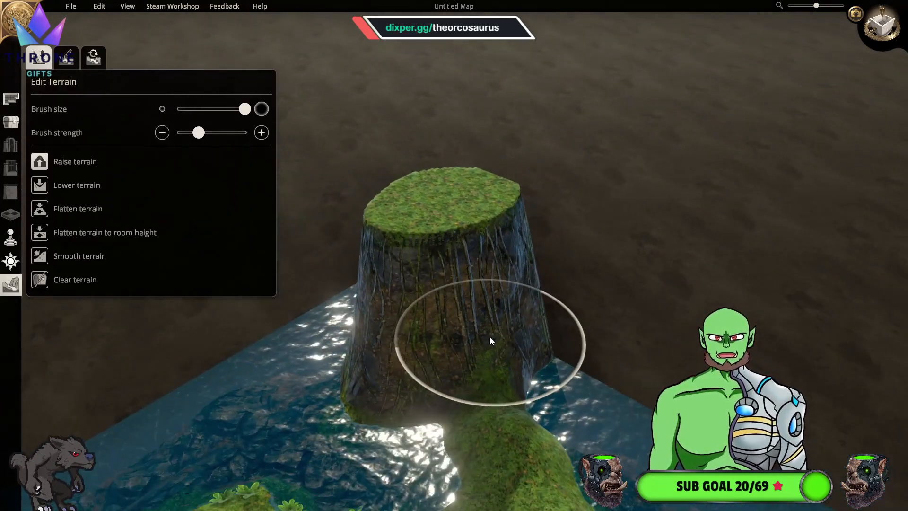
{"action": "key", "text": "w"}
{"action": "key", "text": "a"}
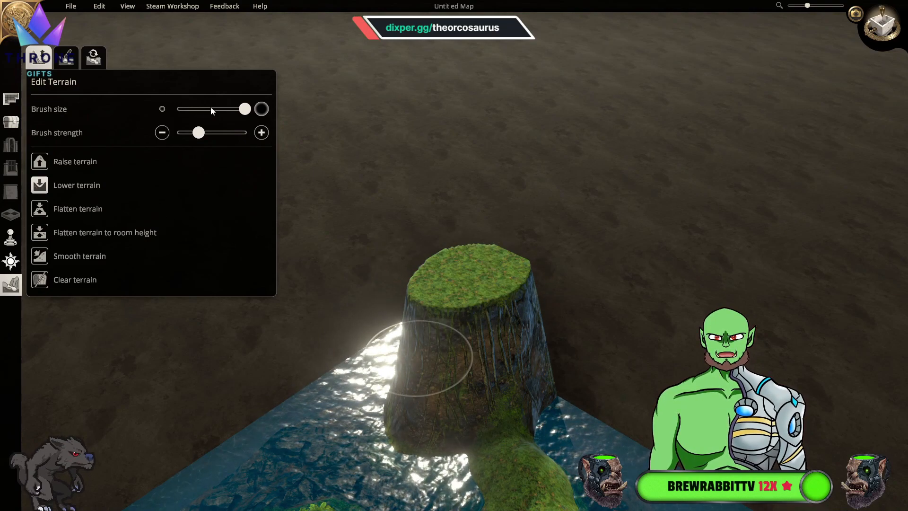
{"action": "left_click_drag", "start_coordinate": [244, 109], "coordinate": [178, 109]}
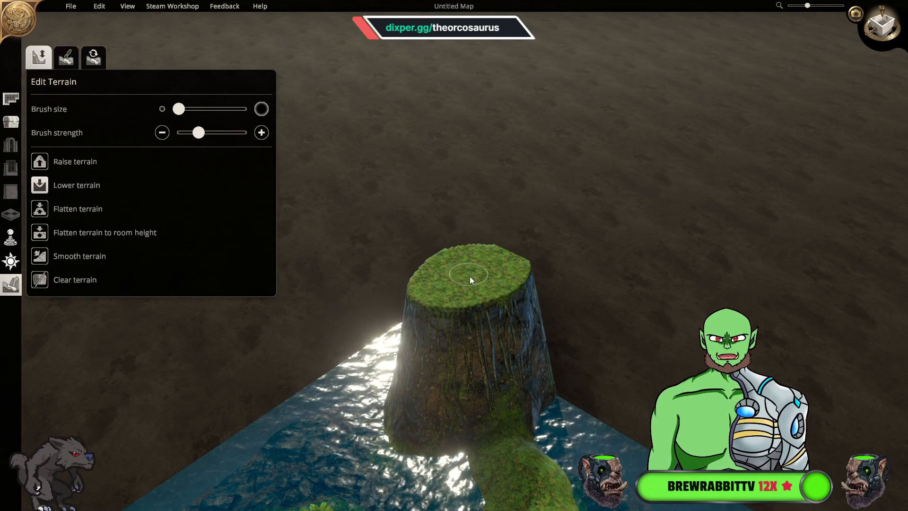
{"action": "left_click_drag", "start_coordinate": [470, 275], "coordinate": [467, 288]}
- Extend and deepen the crater towards the outer edge of the peak with Lower terrain and the minimum-size brush
{"action": "middle_click_drag", "start_coordinate": [506, 300], "coordinate": [34, 336]}
{"action": "key", "text": "w"}
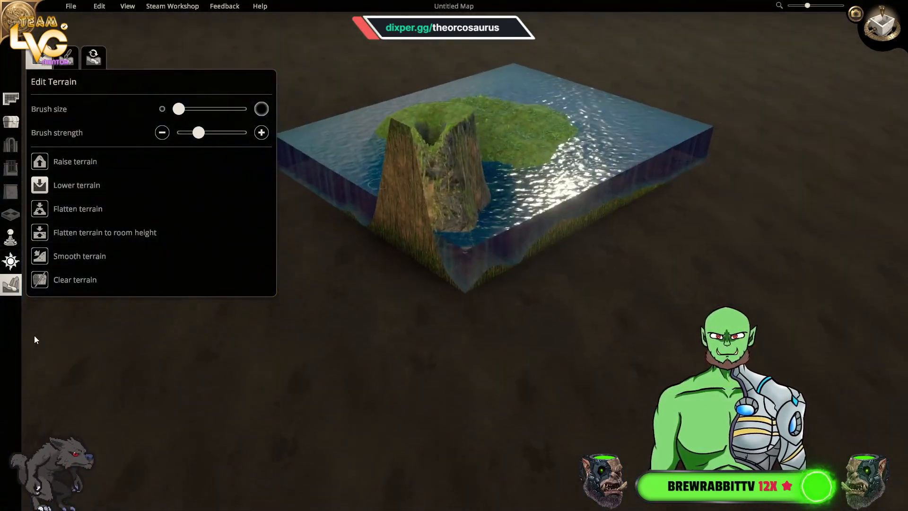
{"action": "scroll", "coordinate": [407, 282], "scroll_direction": "up", "scroll_amount": 1}
{"action": "key", "text": "w"}
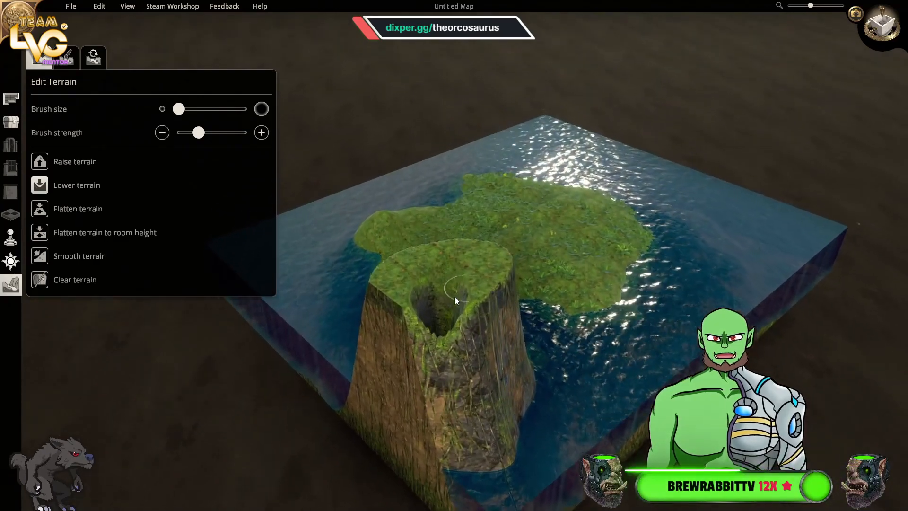
{"action": "key", "text": "a"}
{"action": "left_click_drag", "start_coordinate": [447, 317], "coordinate": [438, 353]}
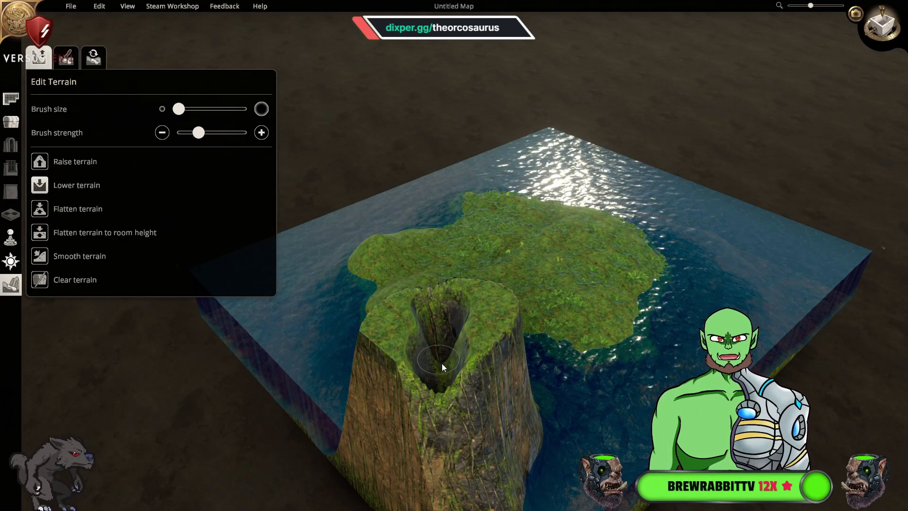
- Build up the thin edge of the crater rim with Raise terrain and the minimum-size brush
{"action": "right_click_drag", "start_coordinate": [439, 365], "coordinate": [234, 344]}
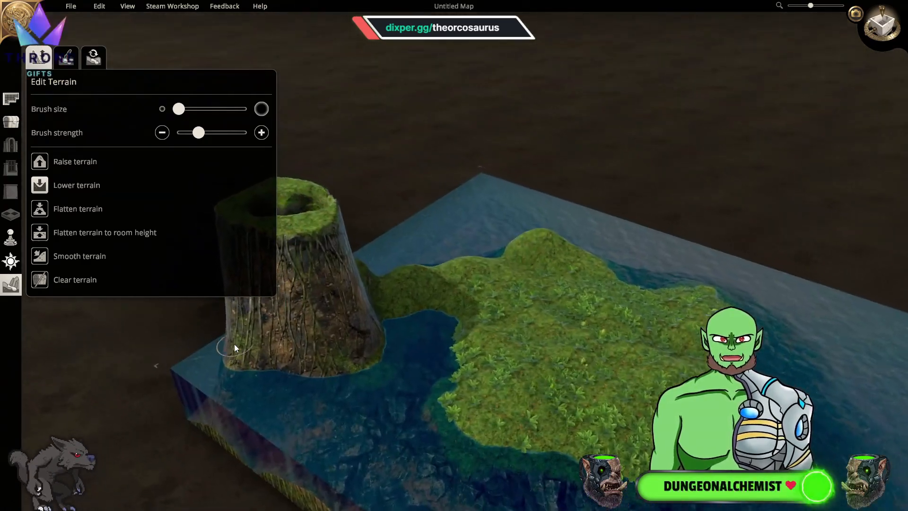
{"action": "scroll", "coordinate": [232, 343], "scroll_direction": "up", "scroll_amount": 5}
{"action": "scroll", "coordinate": [214, 340], "scroll_direction": "down", "scroll_amount": 5}
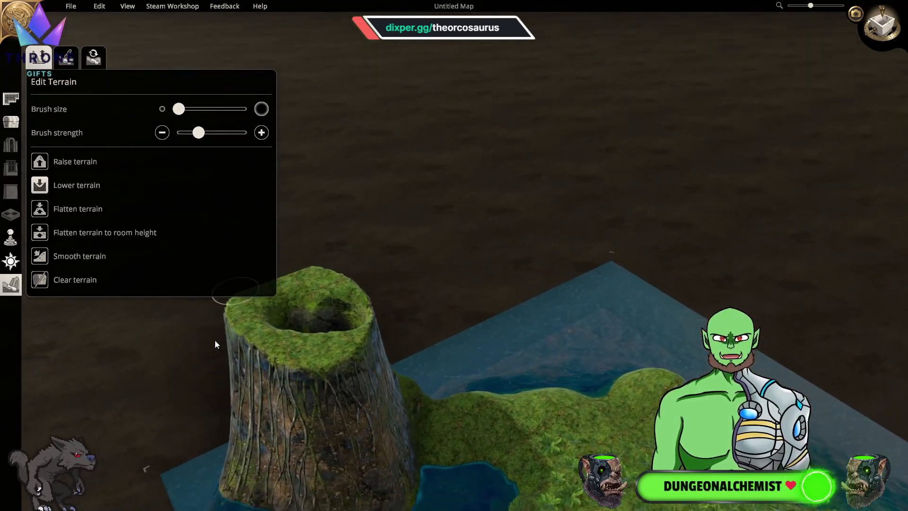
{"action": "middle_click_drag", "start_coordinate": [287, 303], "coordinate": [427, 254]}
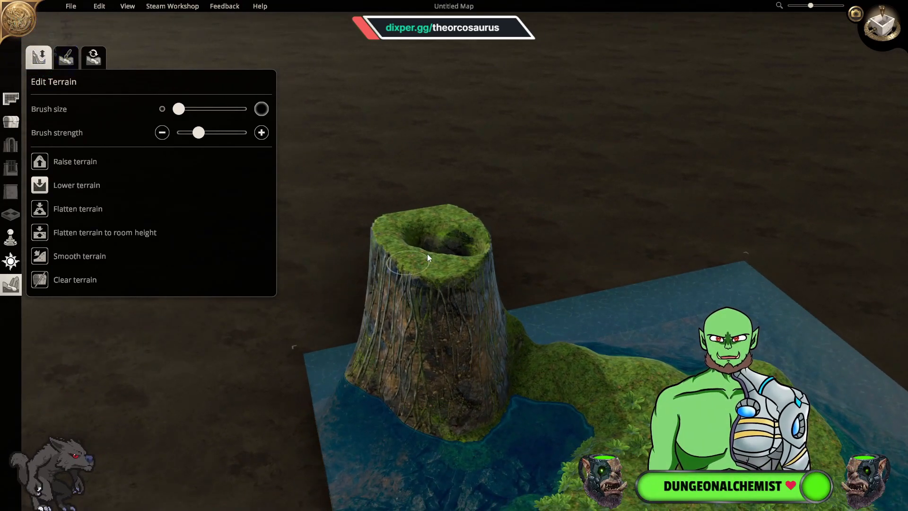
{"action": "left_click", "coordinate": [72, 164]}
{"action": "left_click_drag", "start_coordinate": [488, 241], "coordinate": [484, 243]}
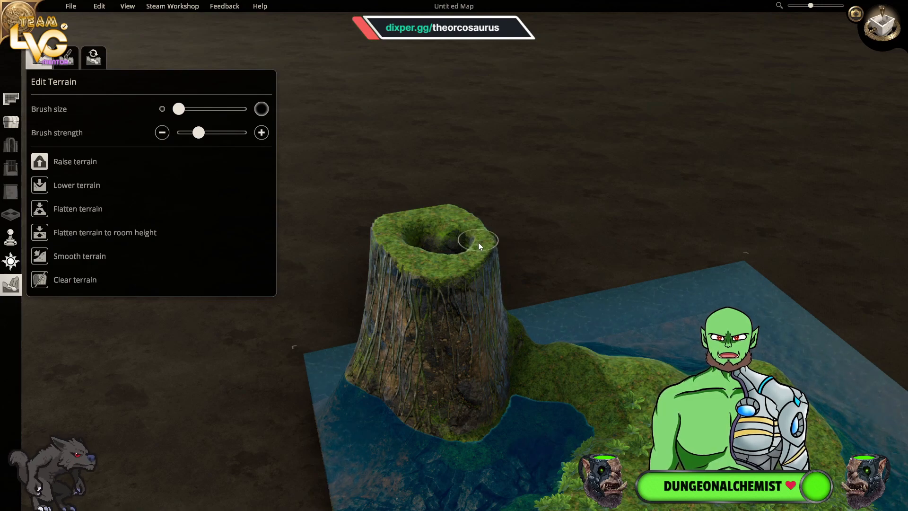
- Paint the peak's slopes, rim and crater with the dark grey rock texture using a medium-size brush at full strength
{"action": "key", "text": "a"}
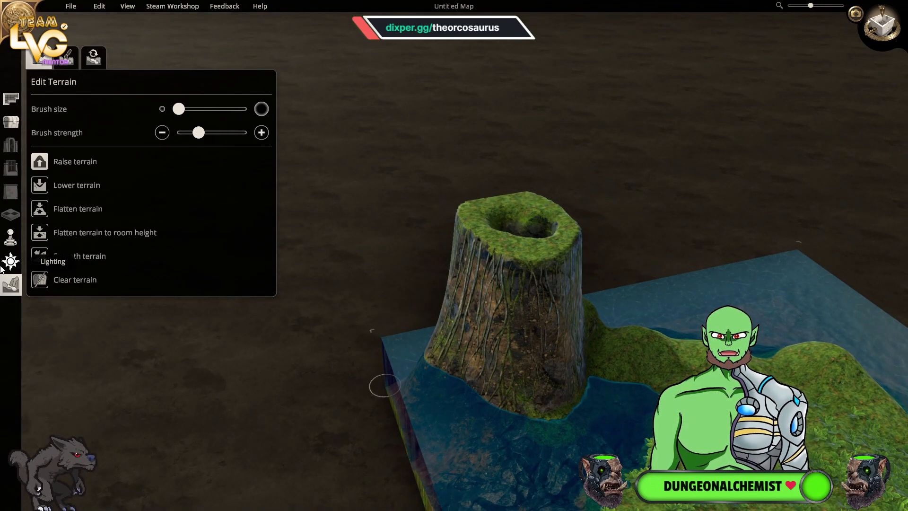
{"action": "left_click", "coordinate": [64, 57]}
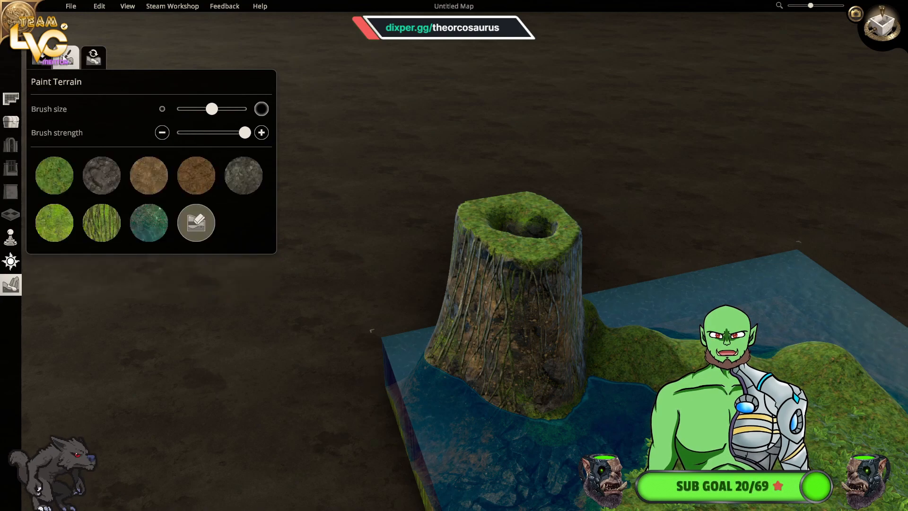
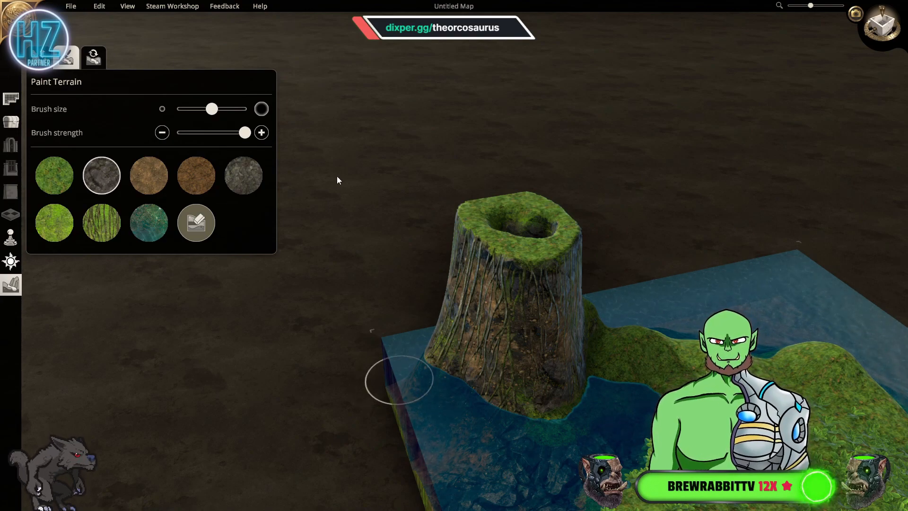
{"action": "mouse_move", "coordinate": [570, 248]}
{"action": "left_mouse_down"}
{"action": "mouse_move", "coordinate": [482, 221]}
{"action": "mouse_move", "coordinate": [501, 214]}
{"action": "left_mouse_up"}
{"action": "mouse_move", "coordinate": [535, 243]}
{"action": "left_mouse_down"}
{"action": "mouse_move", "coordinate": [512, 253]}
{"action": "mouse_move", "coordinate": [483, 249]}
{"action": "left_mouse_up"}
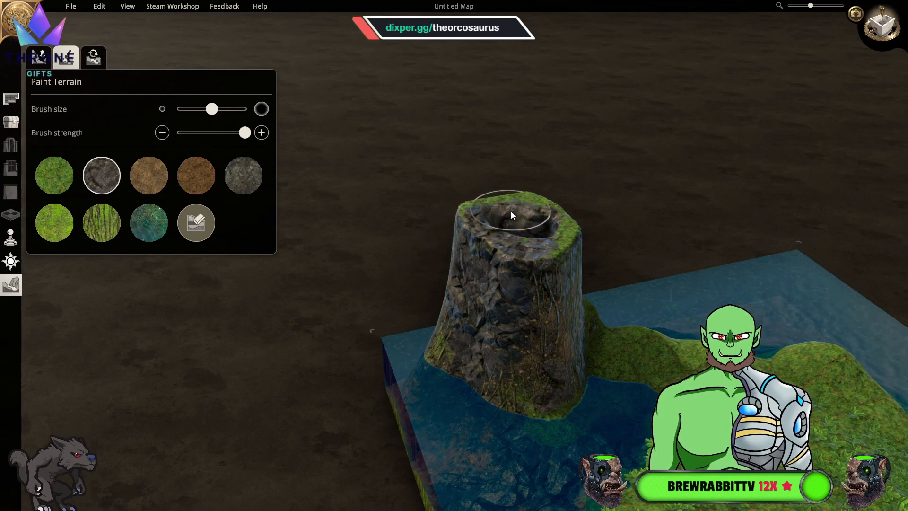
{"action": "middle_click_drag", "start_coordinate": [506, 216], "coordinate": [445, 247]}
{"action": "mouse_move", "coordinate": [446, 247]}
{"action": "left_mouse_down"}
{"action": "mouse_move", "coordinate": [442, 218]}
{"action": "mouse_move", "coordinate": [490, 247]}
{"action": "mouse_move", "coordinate": [433, 275]}
{"action": "mouse_move", "coordinate": [397, 267]}
{"action": "left_mouse_up"}
- Bring up the object placement library and examine the rocky crater up close before returning to the terrain tools
{"action": "left_click", "coordinate": [10, 121]}
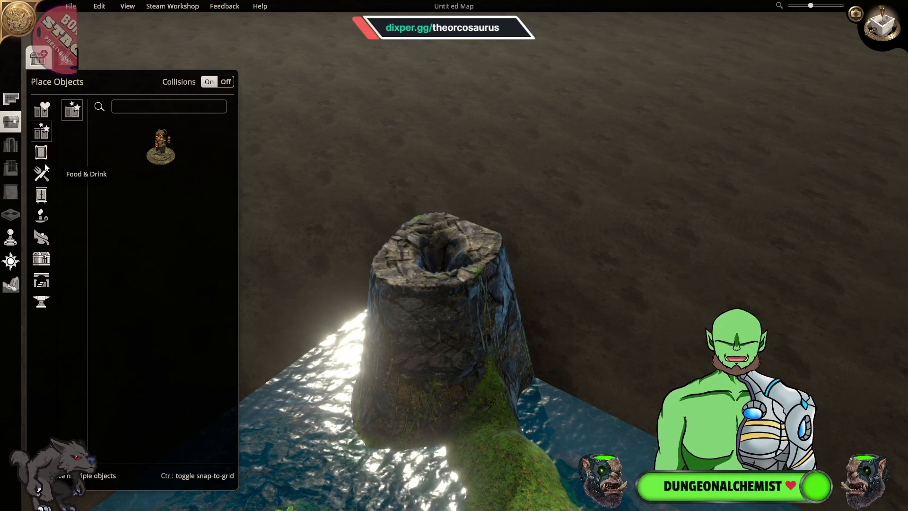
{"action": "right_click_drag", "start_coordinate": [565, 355], "coordinate": [543, 404]}
{"action": "scroll", "coordinate": [554, 396], "scroll_direction": "up", "scroll_amount": 1}
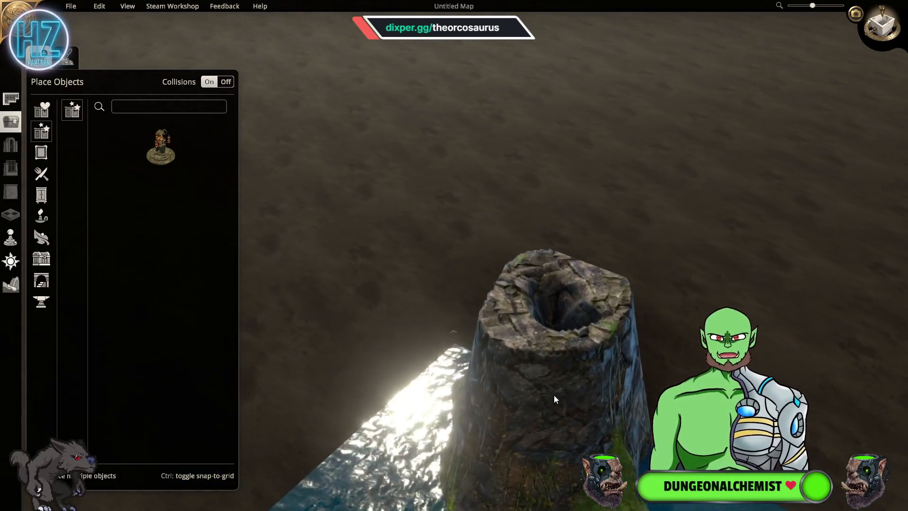
{"action": "scroll", "coordinate": [554, 395], "scroll_direction": "up", "scroll_amount": 3}
{"action": "right_click_drag", "start_coordinate": [688, 386], "coordinate": [492, 416]}
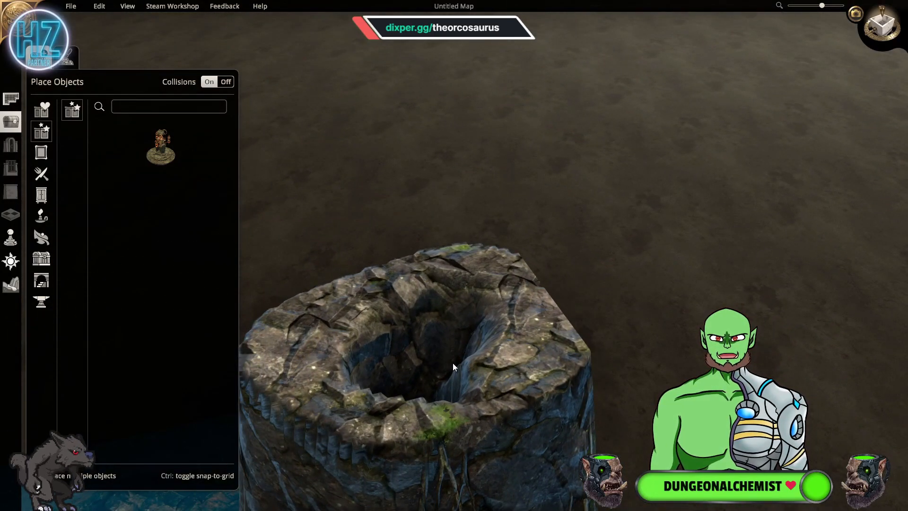
{"action": "right_click_drag", "start_coordinate": [453, 362], "coordinate": [383, 344]}
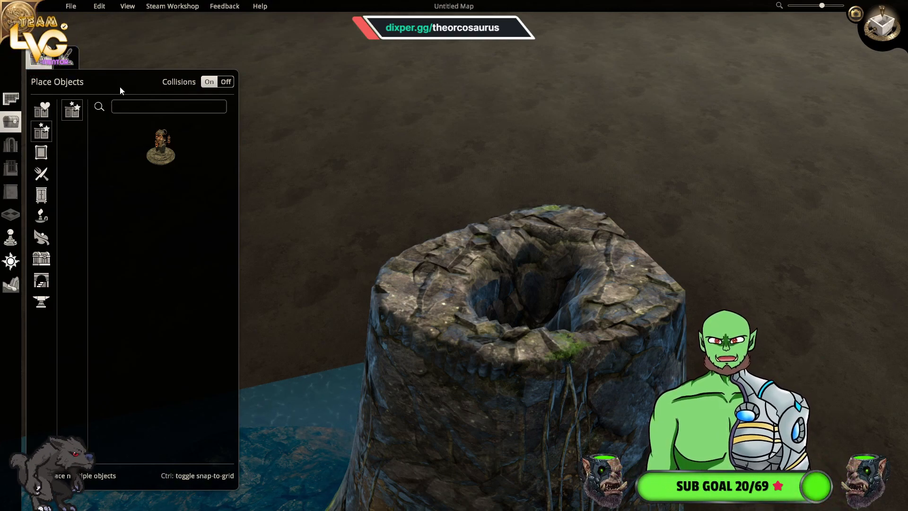
{"action": "left_click", "coordinate": [11, 285]}
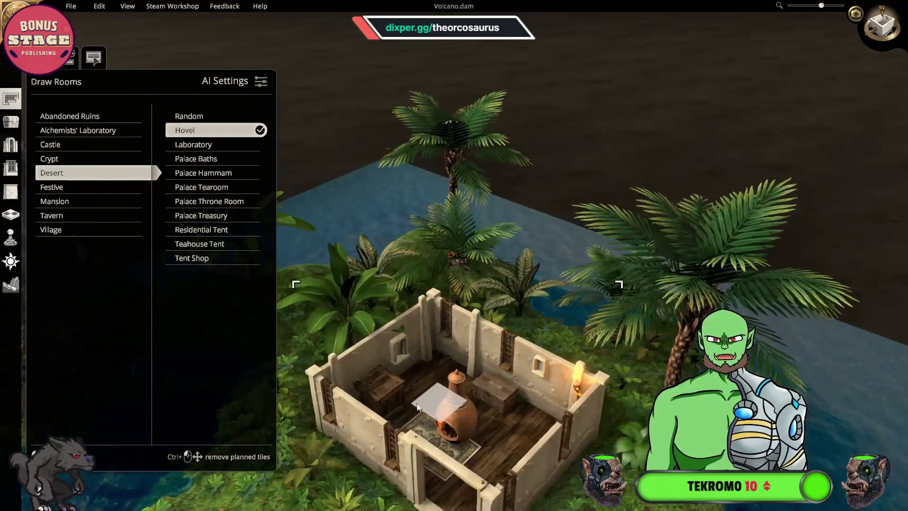
- Inspect the furnished desert hovel and the surrounding jungle plants on the Volcano map up close from several sides
{"action": "middle_click_drag", "start_coordinate": [417, 403], "coordinate": [465, 402]}
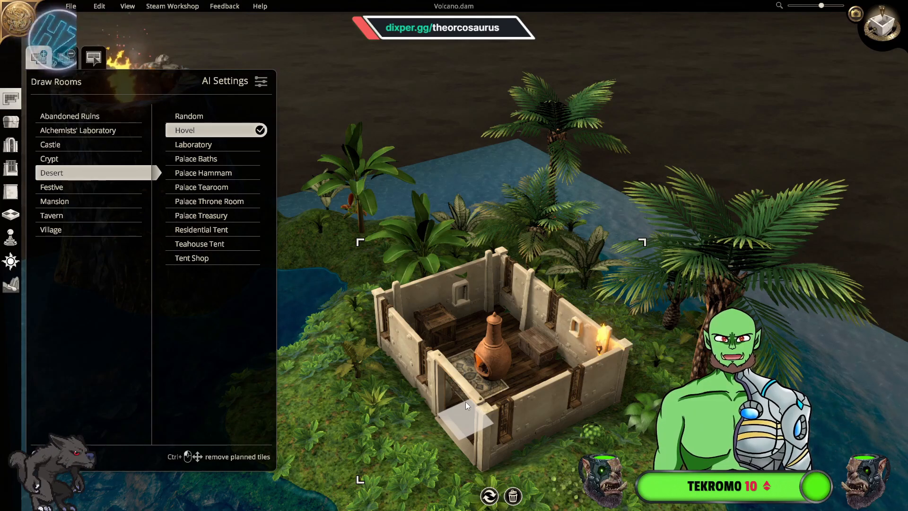
{"action": "scroll", "coordinate": [506, 369], "scroll_direction": "up", "scroll_amount": 5}
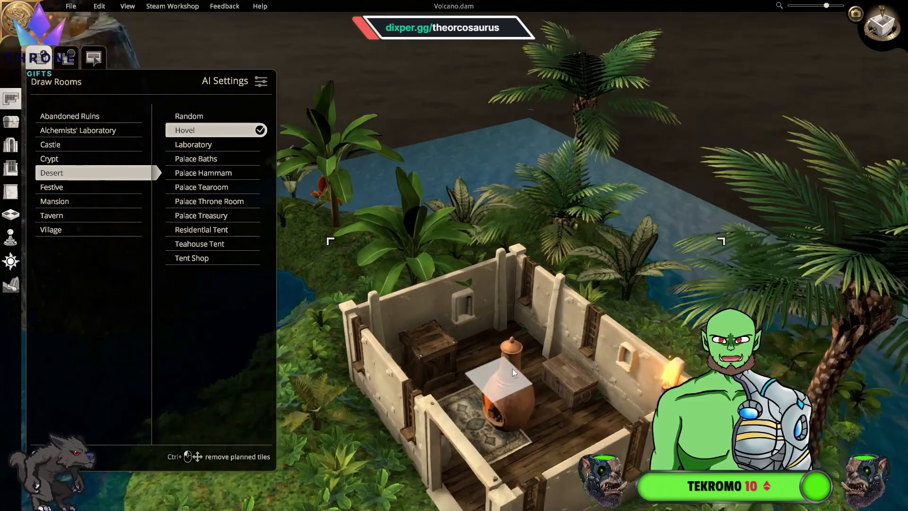
{"action": "key", "text": "a"}
{"action": "key", "text": "d"}
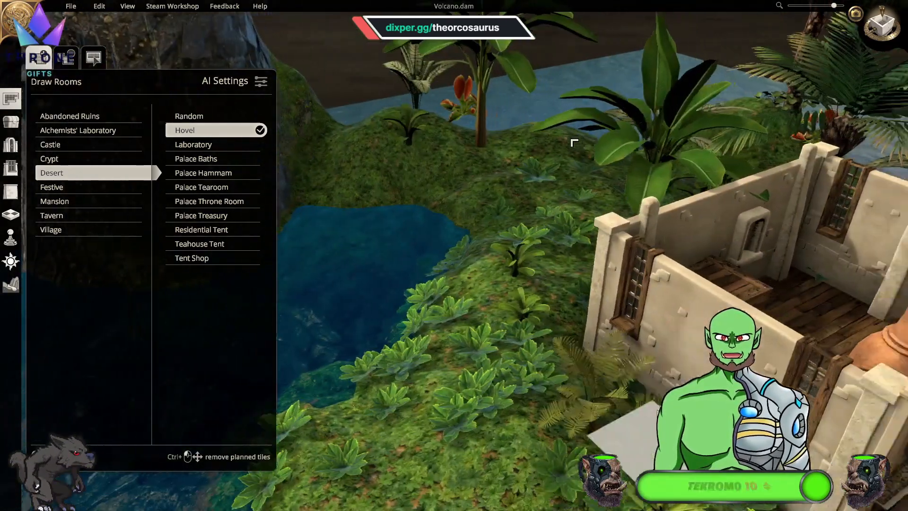
{"action": "scroll", "coordinate": [596, 378], "scroll_direction": "up", "scroll_amount": 1}
{"action": "middle_click_drag", "start_coordinate": [594, 376], "coordinate": [664, 428]}
{"action": "key", "text": "s"}
{"action": "key", "text": "w"}
{"action": "scroll", "coordinate": [598, 388], "scroll_direction": "down", "scroll_amount": 1}
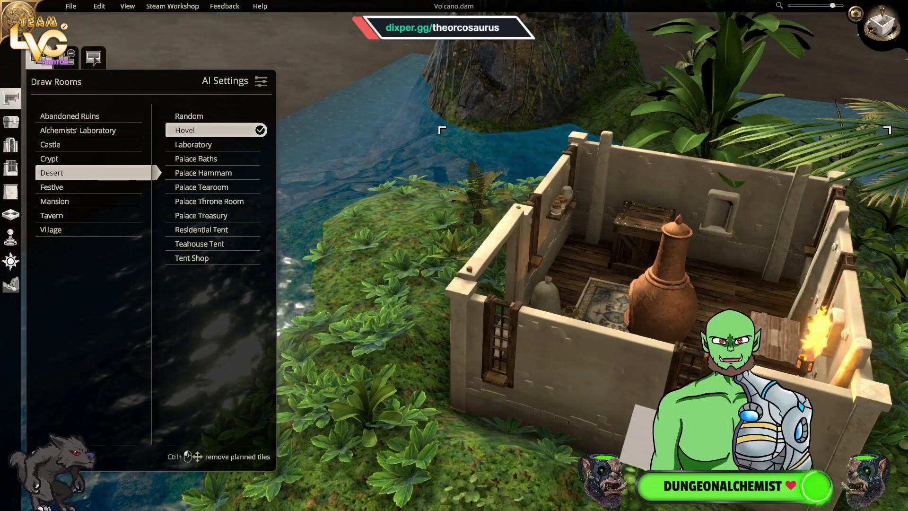
{"action": "scroll", "coordinate": [619, 424], "scroll_direction": "down", "scroll_amount": 4}
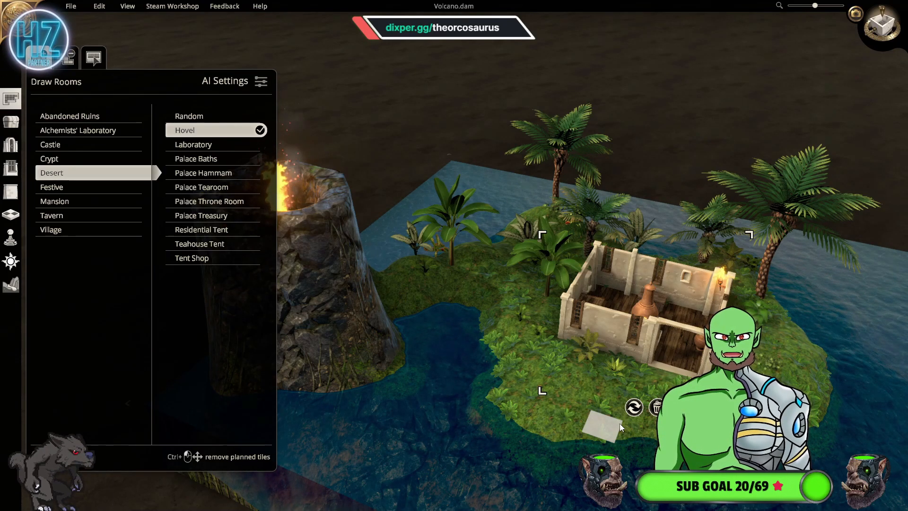
- Regenerate the desert hovel's room layout and view its new furnishings together with the burning volcano
{"action": "left_click", "coordinate": [634, 407]}
{"action": "scroll", "coordinate": [653, 405], "scroll_direction": "up", "scroll_amount": 2}
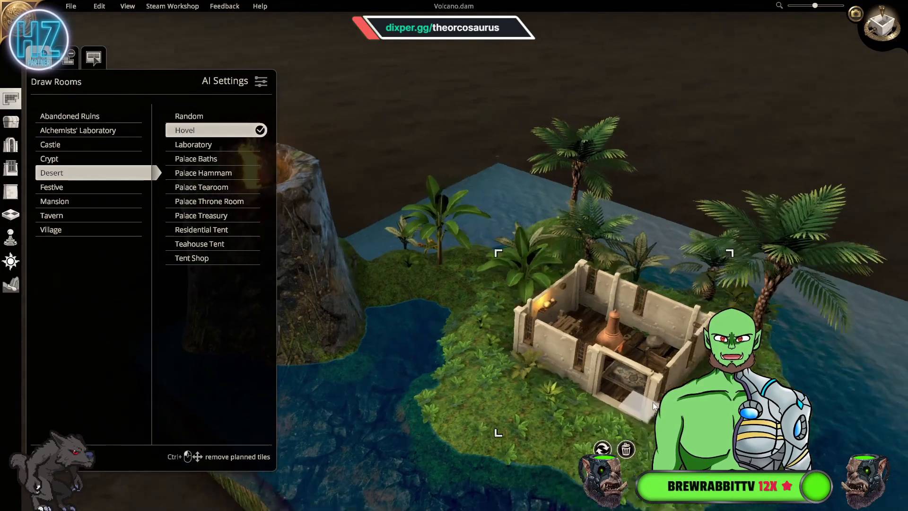
{"action": "key", "text": "q"}
{"action": "key", "text": "a"}
{"action": "scroll", "coordinate": [641, 402], "scroll_direction": "up", "scroll_amount": 1}
{"action": "scroll", "coordinate": [638, 407], "scroll_direction": "down", "scroll_amount": 2}
{"action": "key", "text": "q"}
{"action": "key", "text": "e"}
{"action": "key", "text": "a"}
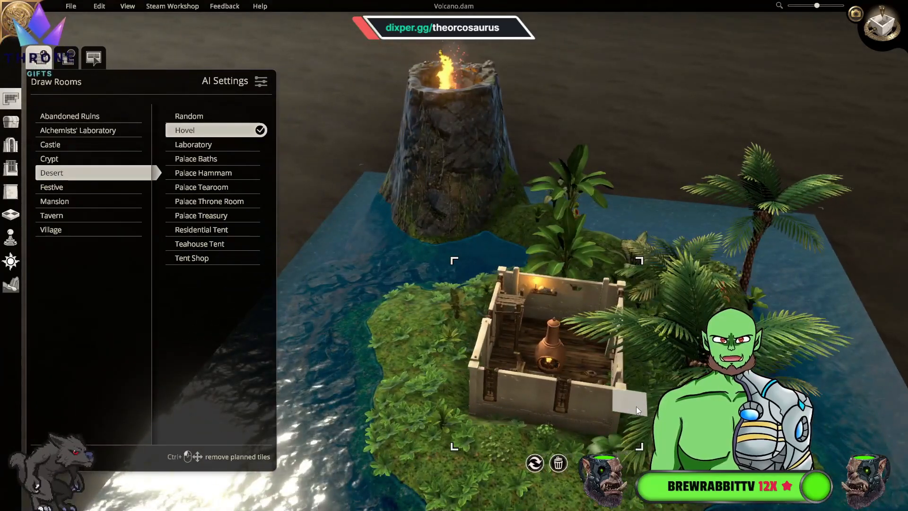
- Choose a dark portrait-format framed painting from the object library and preview it around the hovel
{"action": "left_click", "coordinate": [17, 124]}
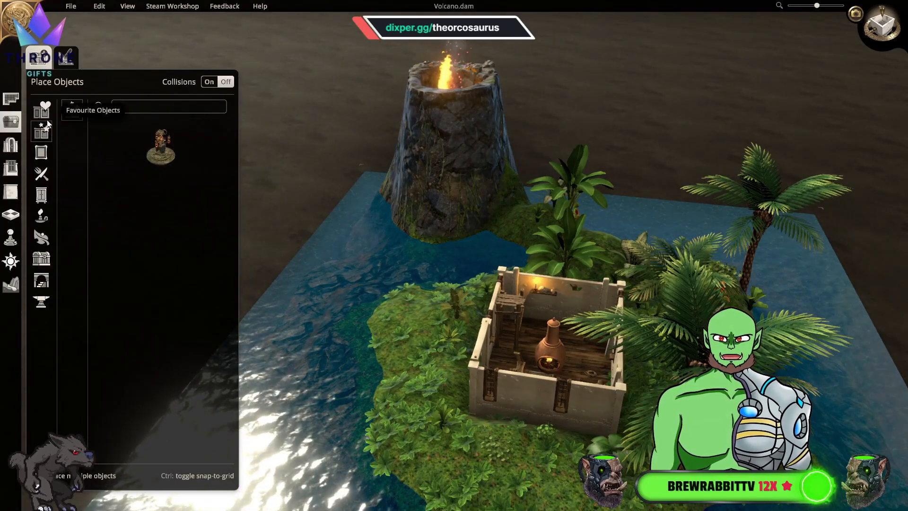
{"action": "left_click", "coordinate": [42, 154]}
{"action": "left_click", "coordinate": [186, 221]}
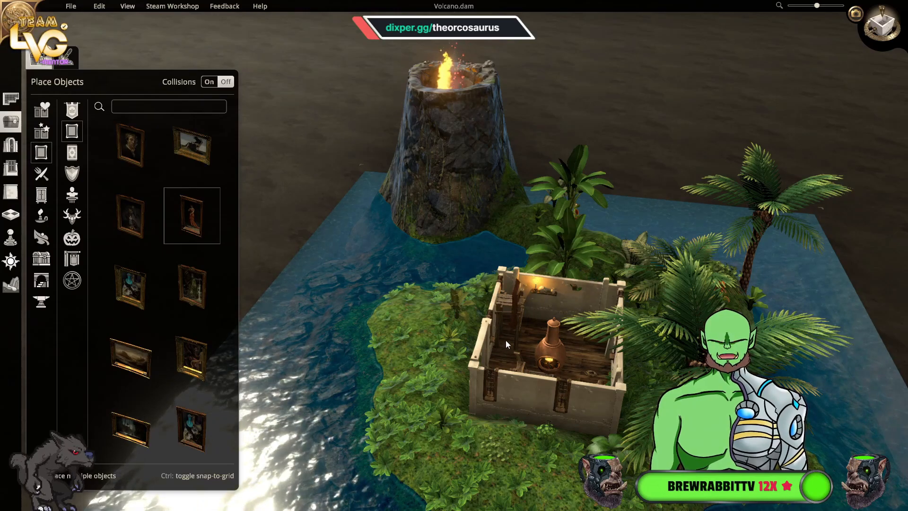
{"action": "middle_click_drag", "start_coordinate": [506, 344], "coordinate": [401, 336]}
{"action": "mouse_move", "coordinate": [401, 336]}
{"action": "right_mouse_down"}
{"action": "mouse_move", "coordinate": [649, 312]}
{"action": "mouse_move", "coordinate": [696, 342]}
{"action": "right_mouse_up"}
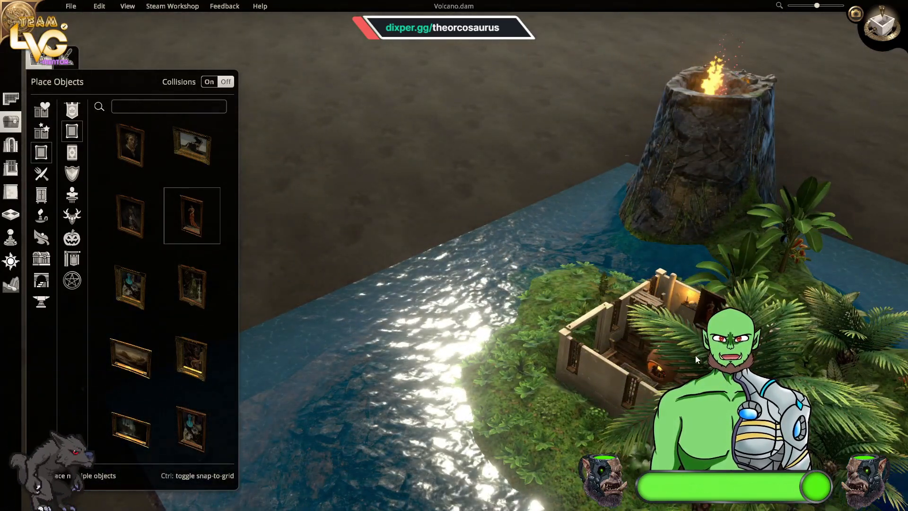
{"action": "middle_click_drag", "start_coordinate": [585, 374], "coordinate": [409, 370]}
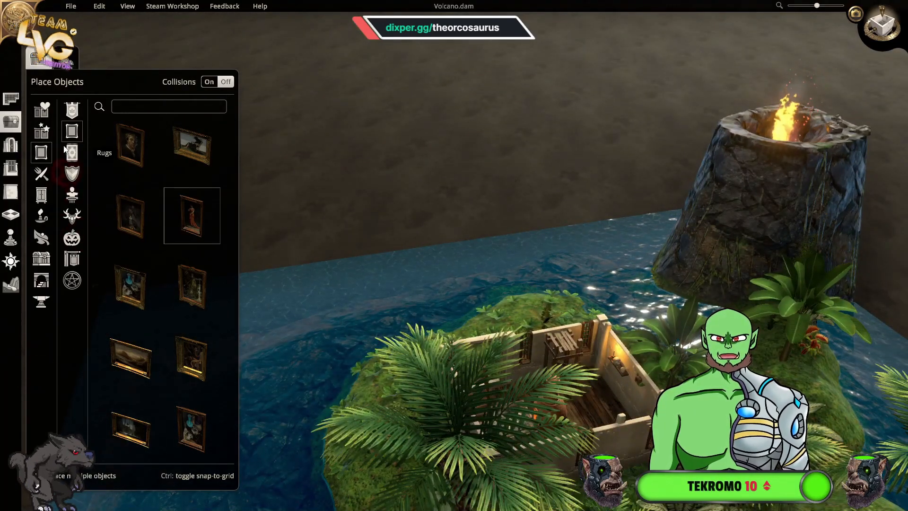
- Browse the banners and rugs in the object library and view the hovel and volcano from the other side
{"action": "left_click", "coordinate": [74, 113]}
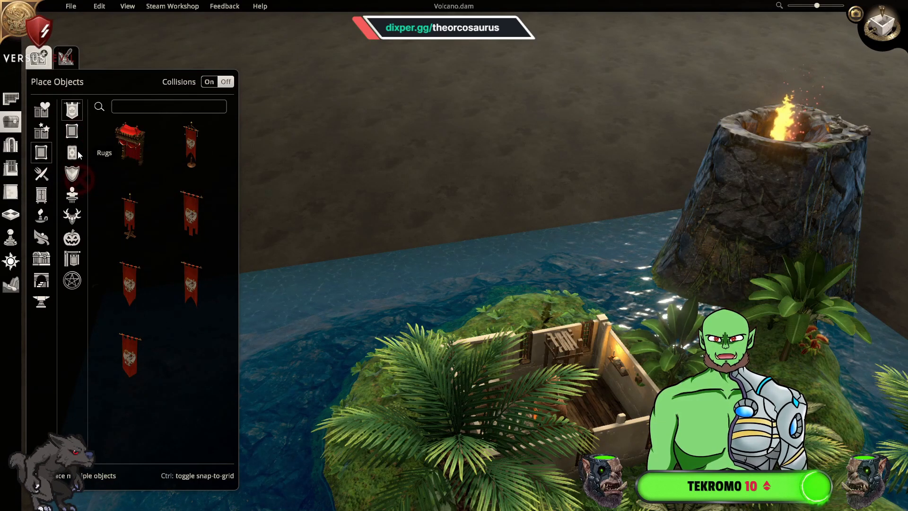
{"action": "left_click", "coordinate": [77, 154]}
{"action": "middle_click_drag", "start_coordinate": [560, 422], "coordinate": [393, 435]}
{"action": "right_click_drag", "start_coordinate": [392, 435], "coordinate": [454, 426]}
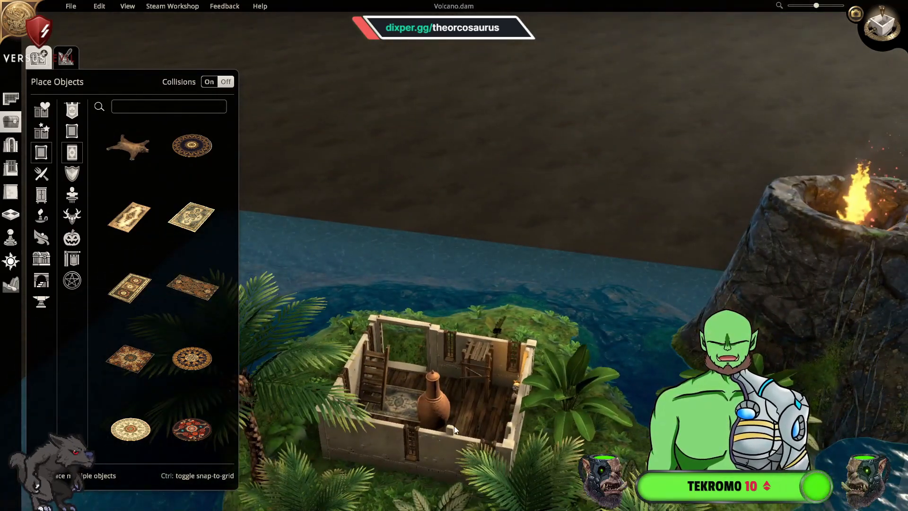
{"action": "key", "text": "s"}
{"action": "key", "text": "q"}
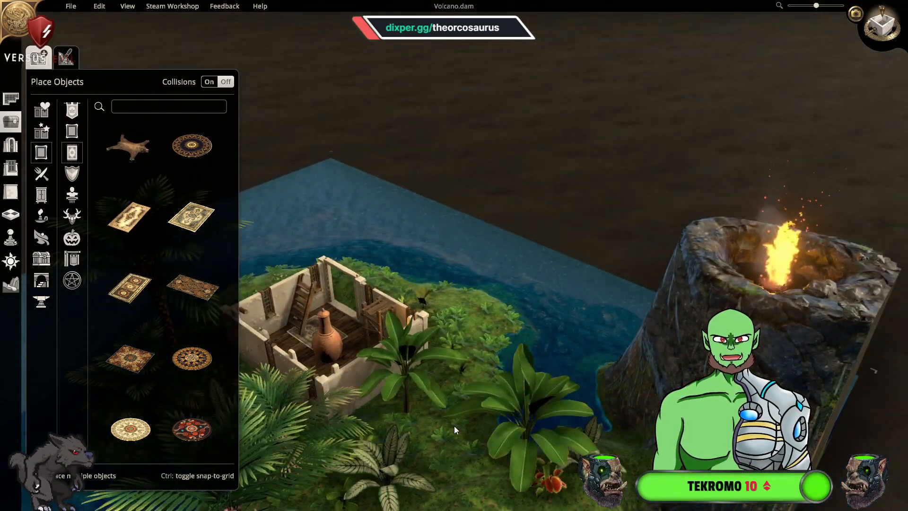
- Select the desert hovel room for editing and review the available room themes
{"action": "key", "text": "s"}
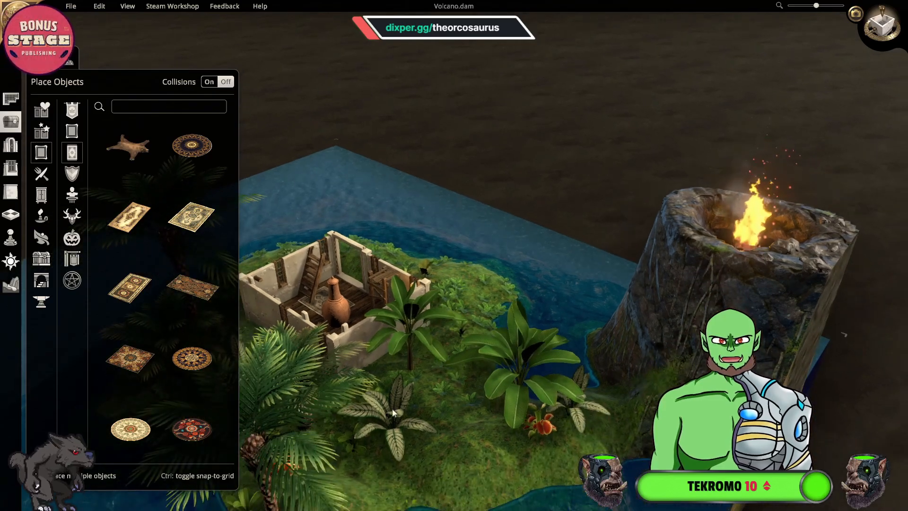
{"action": "left_click", "coordinate": [359, 339]}
{"action": "key", "text": "q"}
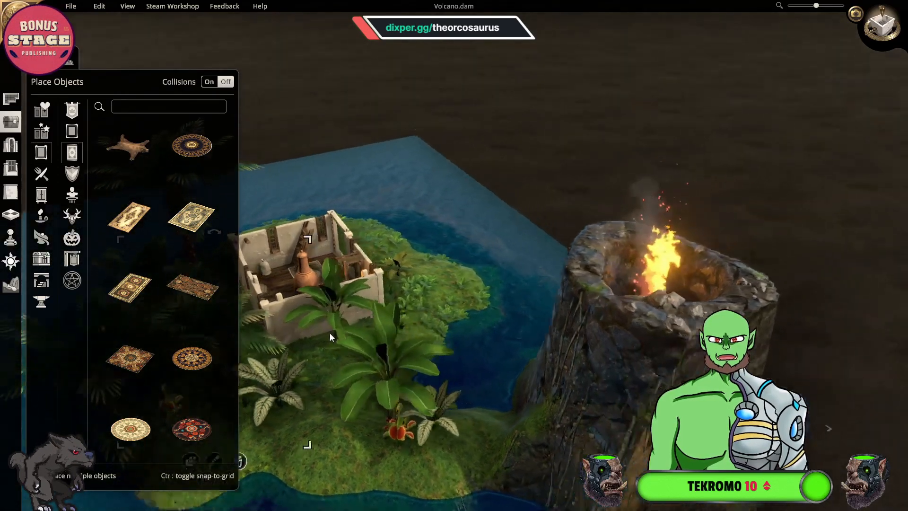
{"action": "key", "text": "q"}
{"action": "left_click", "coordinate": [399, 313]}
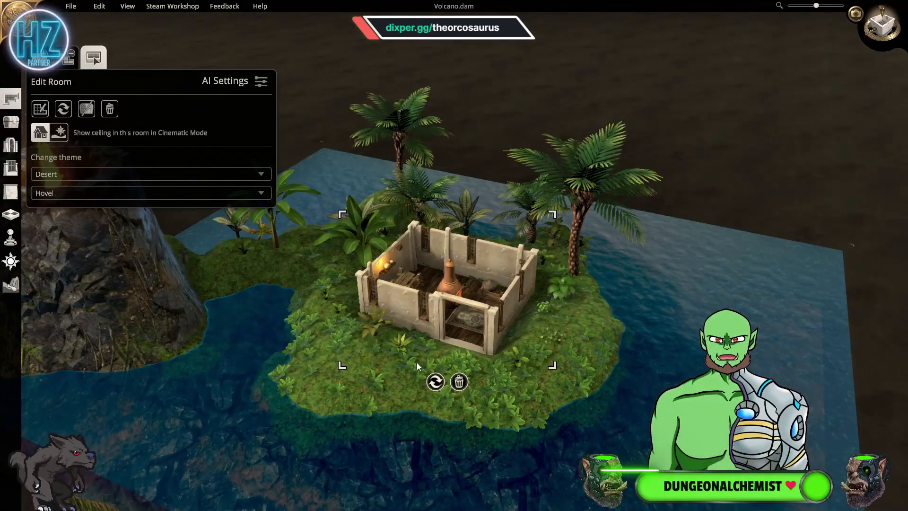
{"action": "left_click", "coordinate": [110, 179]}
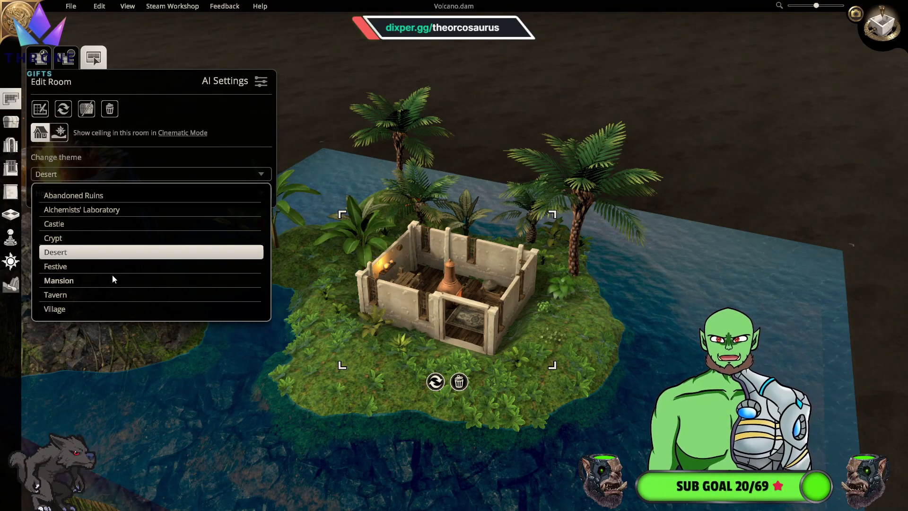
{"action": "left_click", "coordinate": [93, 141]}
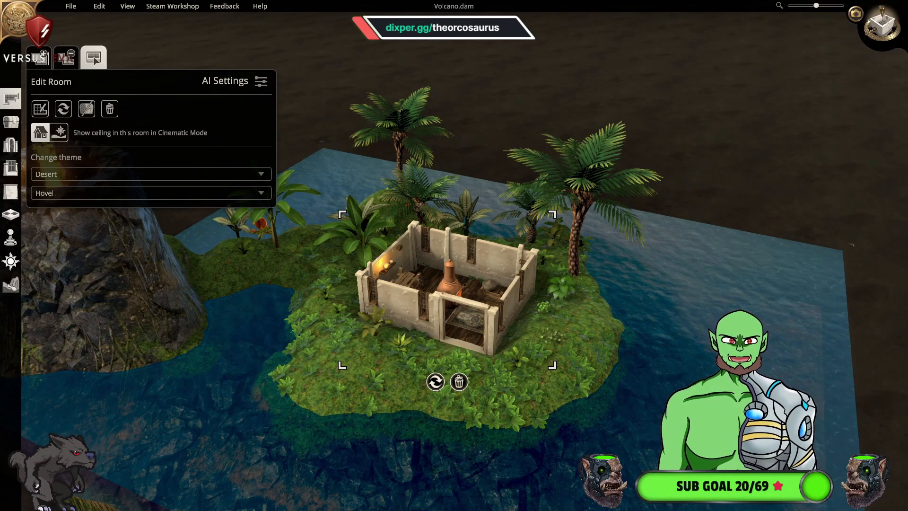
- Inspect the burning volcano's crater and rocky slopes up close from above and from the side
{"action": "key", "text": "a"}
{"action": "key", "text": "w"}
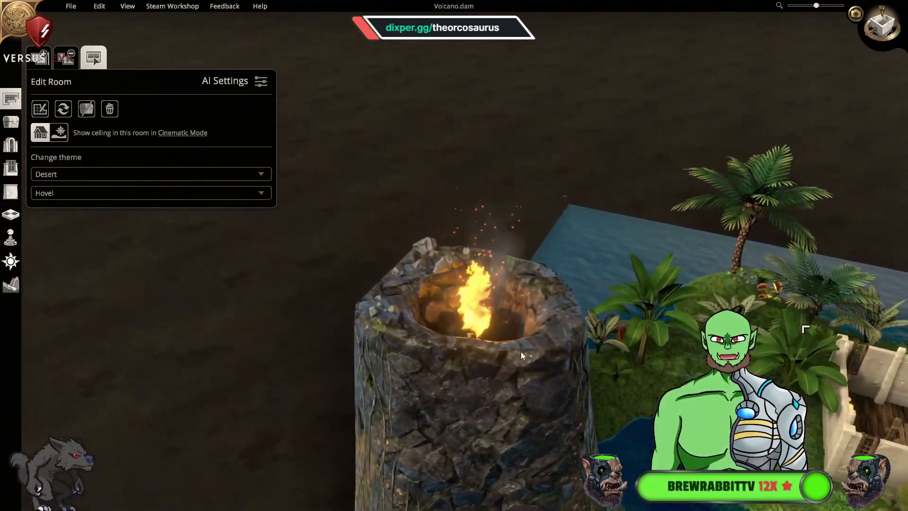
{"action": "middle_click_drag", "start_coordinate": [520, 351], "coordinate": [567, 462]}
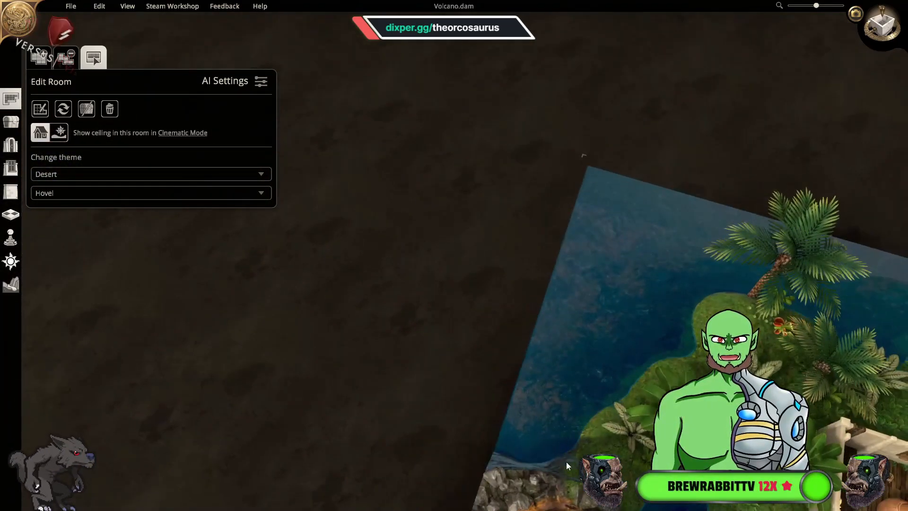
{"action": "key", "text": "s"}
{"action": "scroll", "coordinate": [791, 252], "scroll_direction": "up", "scroll_amount": 3}
{"action": "middle_click_drag", "start_coordinate": [907, 251], "coordinate": [374, 396]}
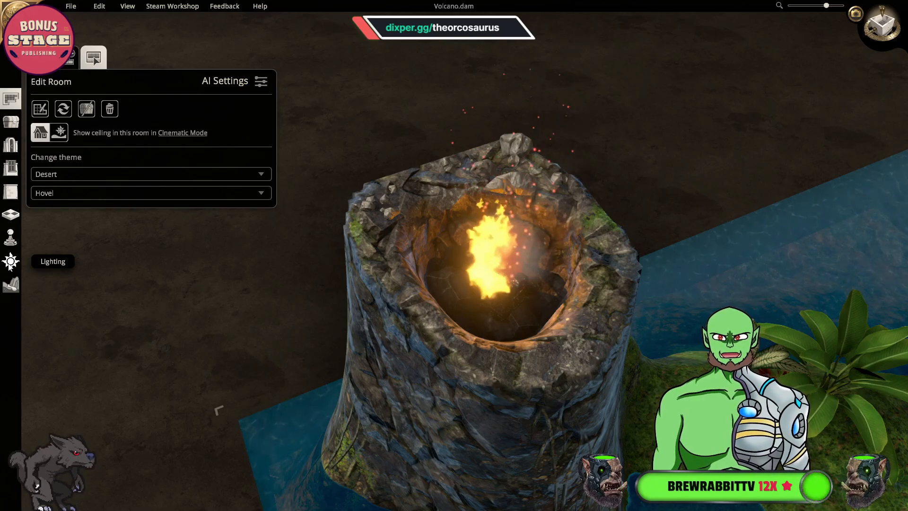
{"action": "key", "text": "d"}
{"action": "scroll", "coordinate": [521, 334], "scroll_direction": "up", "scroll_amount": 2}
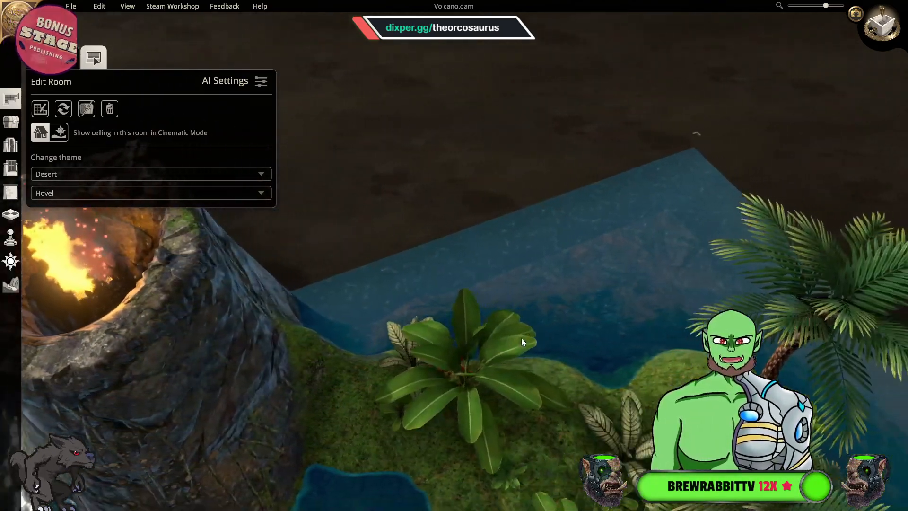
- Examine the hovel's interior from its doorway side, both within the whole island and up close
{"action": "key", "text": "s"}
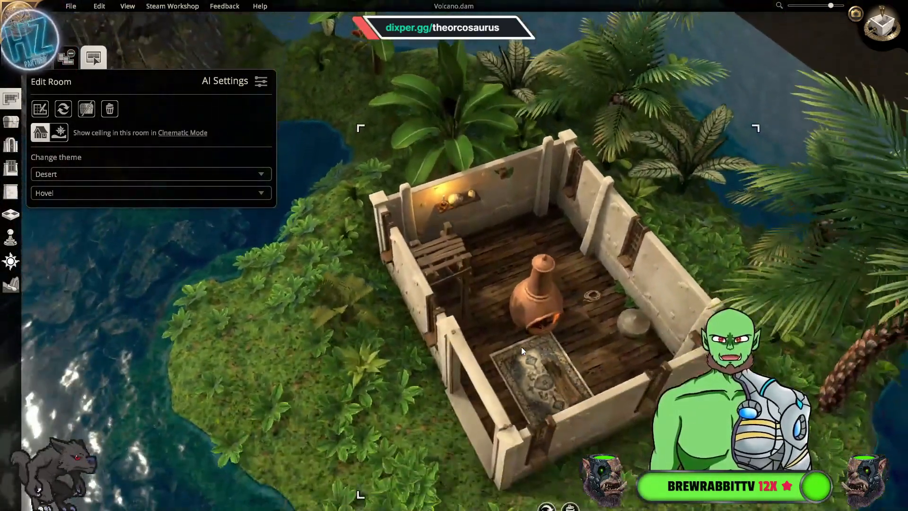
{"action": "middle_click_drag", "start_coordinate": [521, 348], "coordinate": [502, 322]}
{"action": "scroll", "coordinate": [501, 323], "scroll_direction": "down", "scroll_amount": 1}
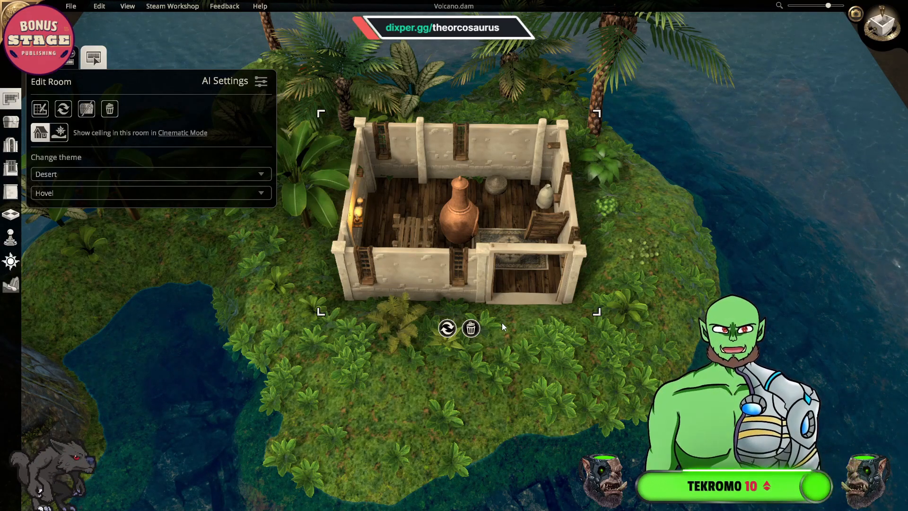
{"action": "scroll", "coordinate": [501, 274], "scroll_direction": "down", "scroll_amount": 5}
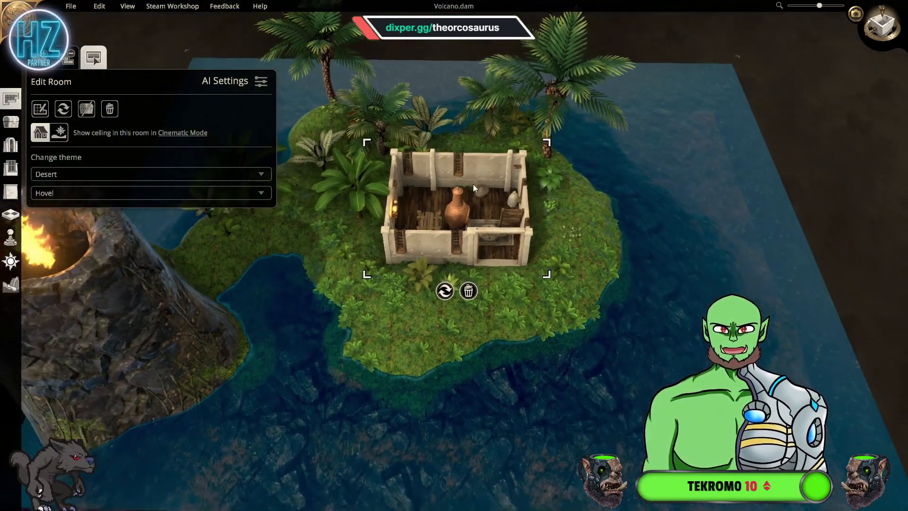
{"action": "scroll", "coordinate": [518, 288], "scroll_direction": "up", "scroll_amount": 5}
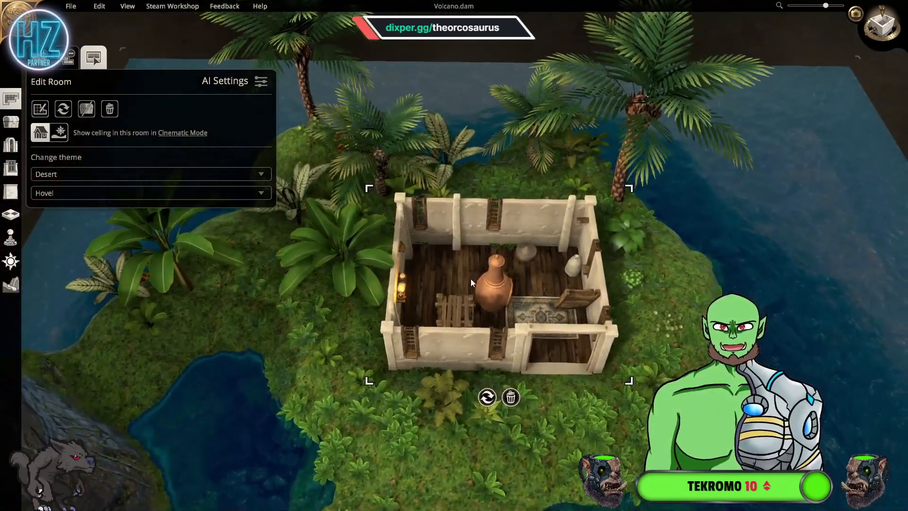
{"action": "scroll", "coordinate": [471, 282], "scroll_direction": "up", "scroll_amount": 5}
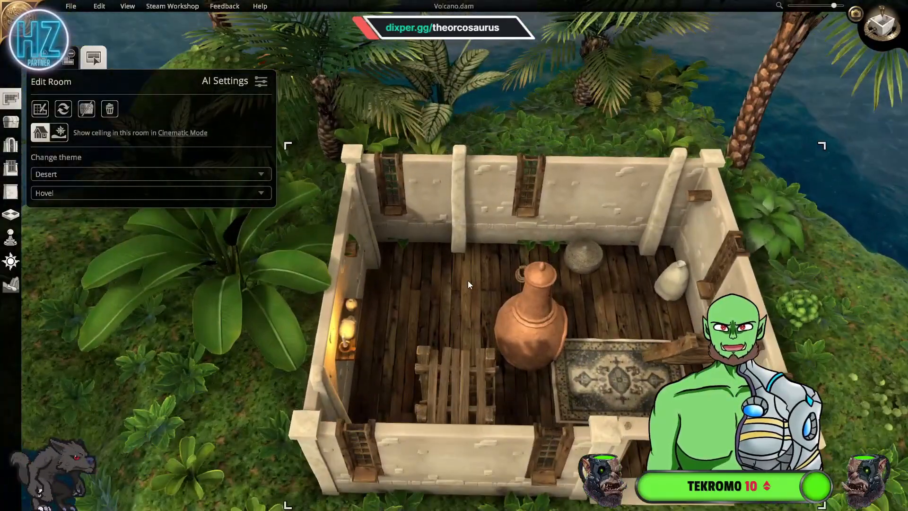
- Inspect the hovel's ladder, rug, clay oven and wooden table from the palm-covered rear side and from above
{"action": "key", "text": "e"}
{"action": "key", "text": "w"}
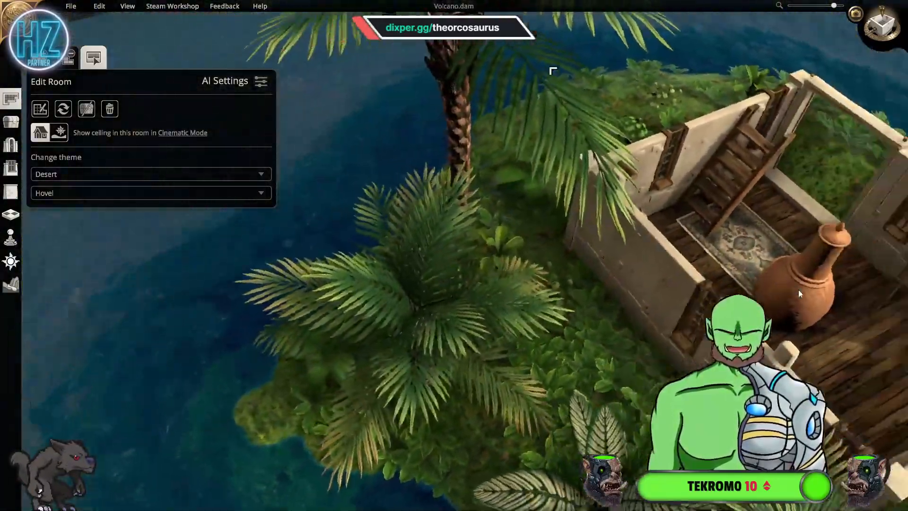
{"action": "key", "text": "d"}
{"action": "key", "text": "e"}
{"action": "key", "text": "s"}
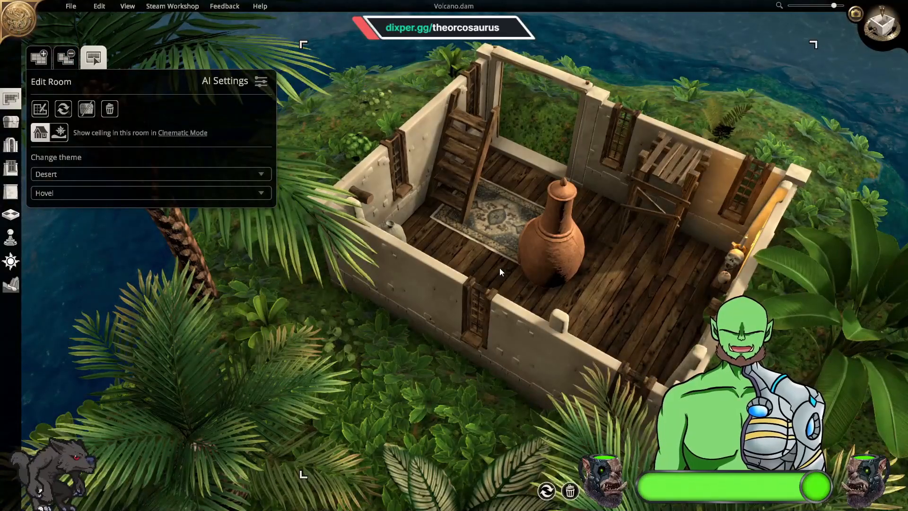
{"action": "key", "text": "w"}
{"action": "key", "text": "s"}
{"action": "scroll", "coordinate": [506, 268], "scroll_direction": "up", "scroll_amount": 1}
{"action": "scroll", "coordinate": [507, 267], "scroll_direction": "down", "scroll_amount": 2}
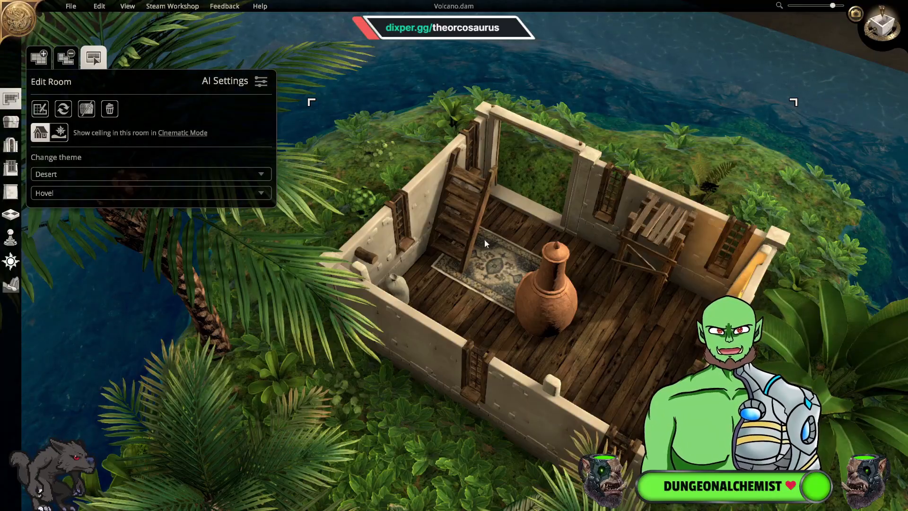
{"action": "key", "text": "s"}
{"action": "key", "text": "w"}
{"action": "key", "text": "d"}
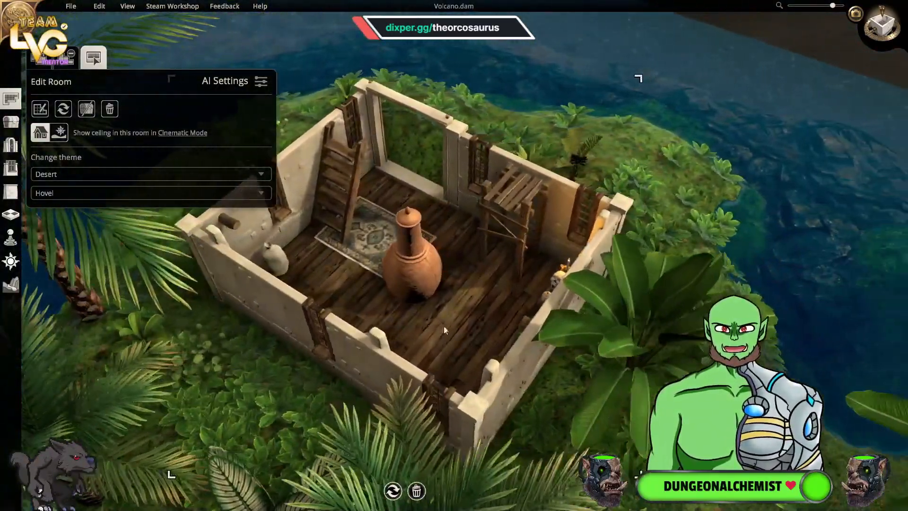
{"action": "key", "text": "a"}
{"action": "key", "text": "w"}
{"action": "key", "text": "w"}
{"action": "key", "text": "q"}
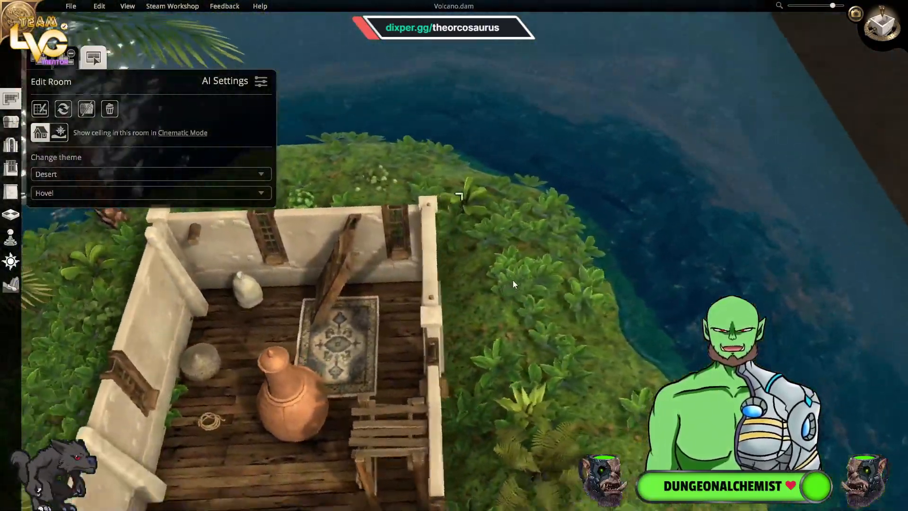
- Circle the volcano and examine its crater fire, rim rocks and outer slopes from several sides
{"action": "key", "text": "s"}
{"action": "key", "text": "a"}
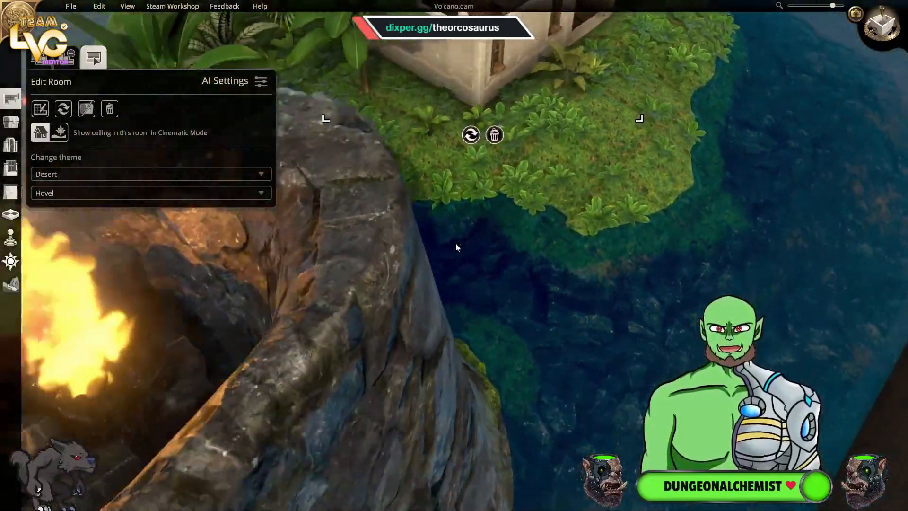
{"action": "key", "text": "s"}
{"action": "scroll", "coordinate": [481, 268], "scroll_direction": "down", "scroll_amount": 2}
{"action": "key", "text": "e"}
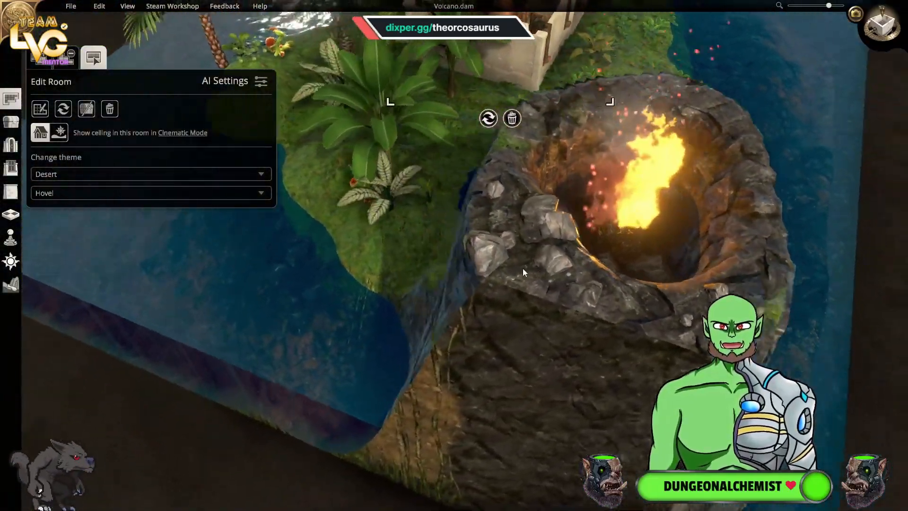
{"action": "key", "text": "w"}
{"action": "key", "text": "w"}
{"action": "key", "text": "e"}
{"action": "scroll", "coordinate": [750, 266], "scroll_direction": "down", "scroll_amount": 2}
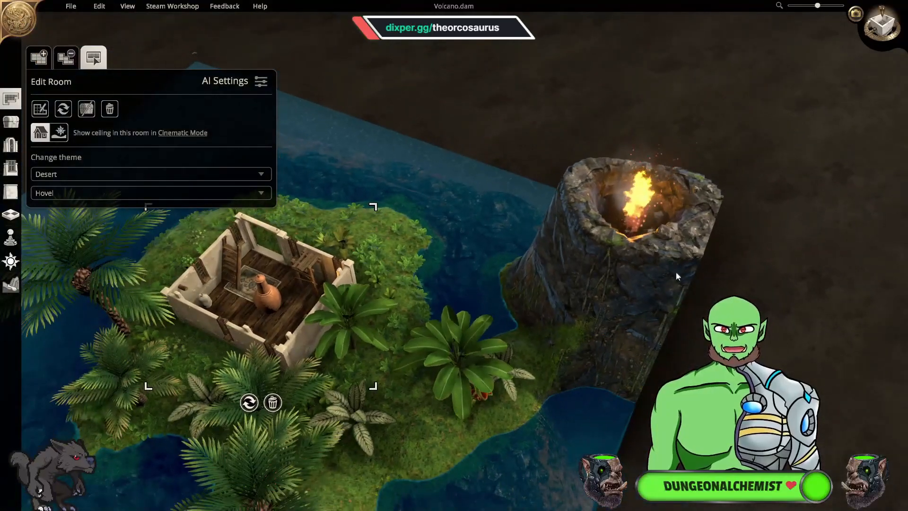
{"action": "key", "text": "d"}
{"action": "key", "text": "w"}
{"action": "scroll", "coordinate": [552, 288], "scroll_direction": "up", "scroll_amount": 2}
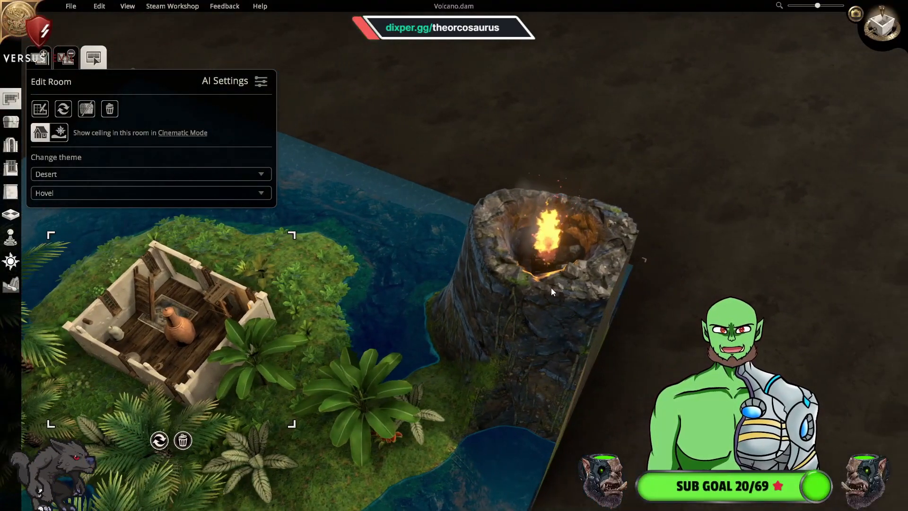
{"action": "key", "text": "e"}
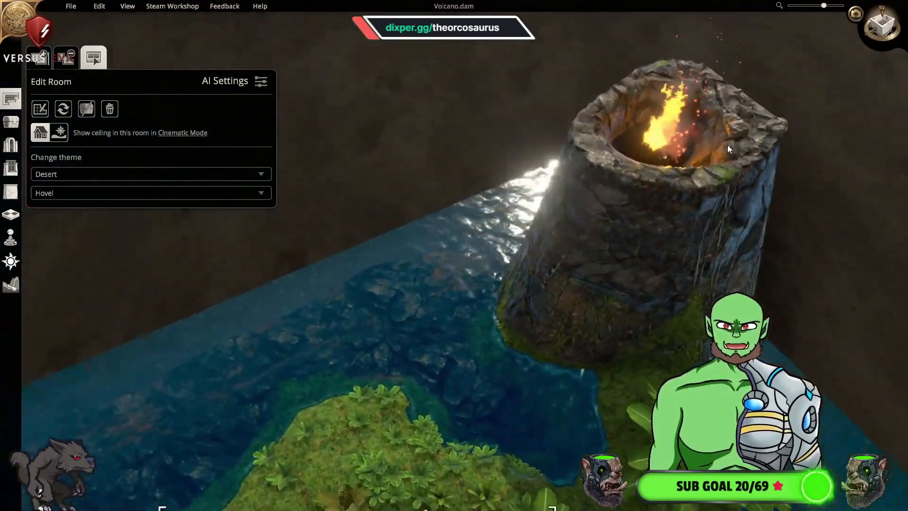
{"action": "key", "text": "d"}
{"action": "key", "text": "w"}
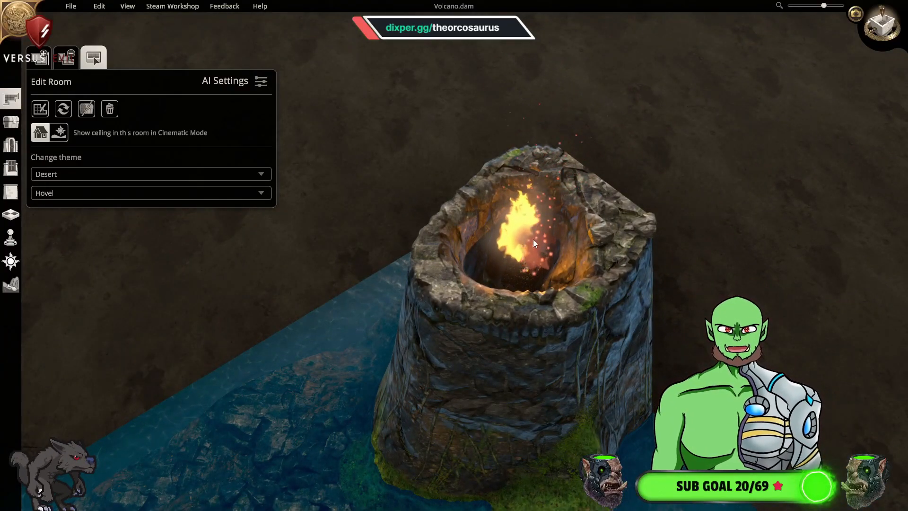
- View the hovel island and the foot of the volcano together from the water side at several angles
{"action": "key", "text": "s"}
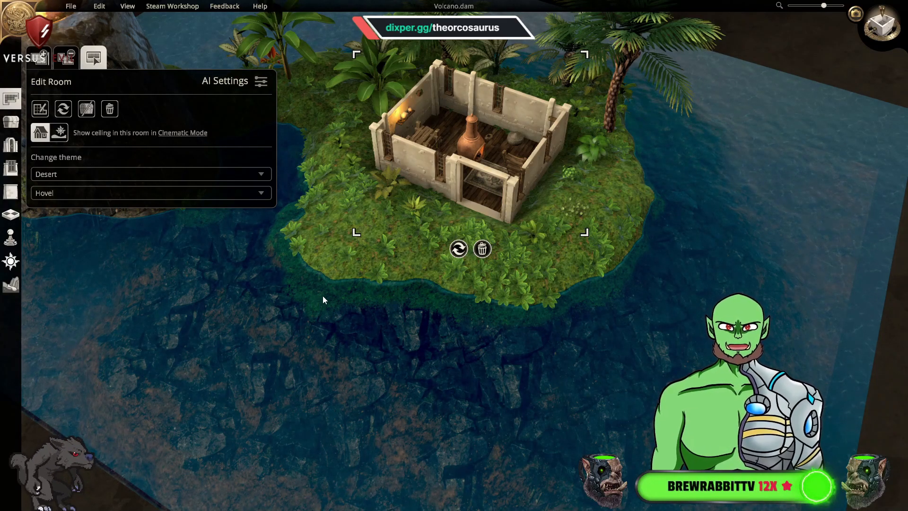
{"action": "key", "text": "a"}
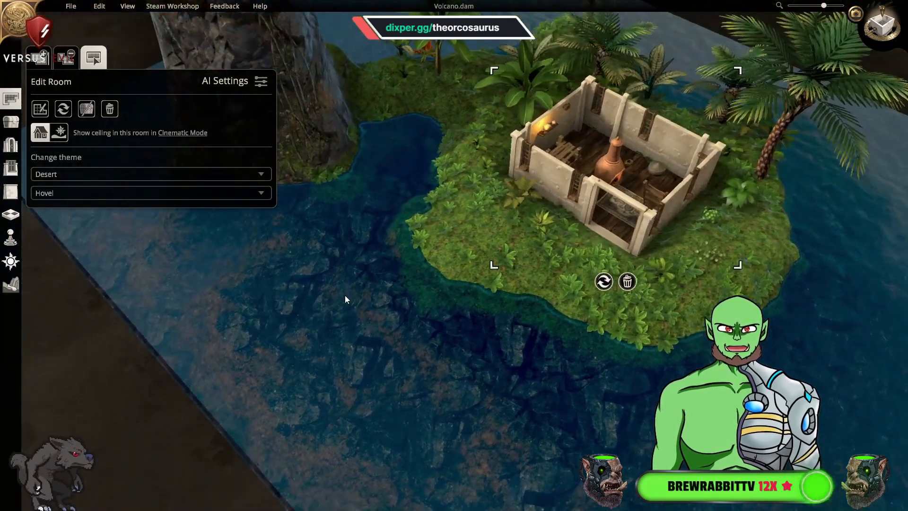
{"action": "key", "text": "e"}
{"action": "key", "text": "d"}
{"action": "key", "text": "a"}
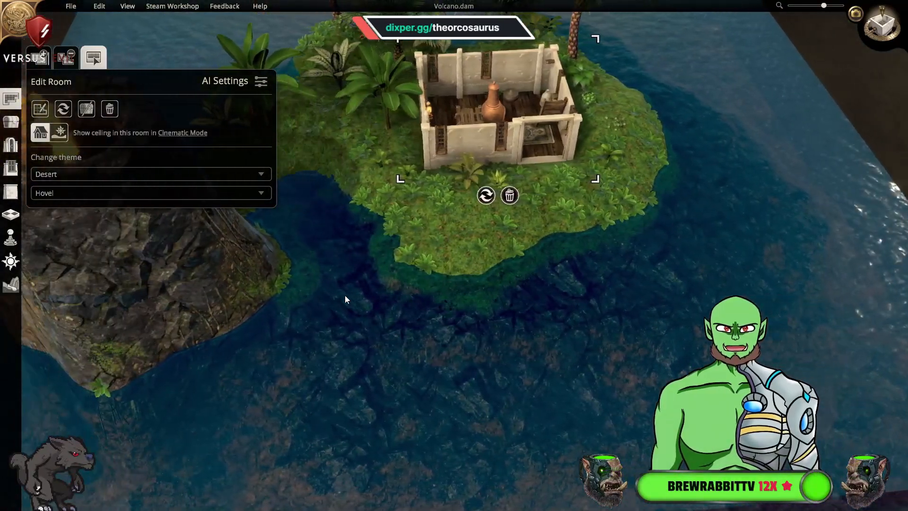
{"action": "key", "text": "d"}
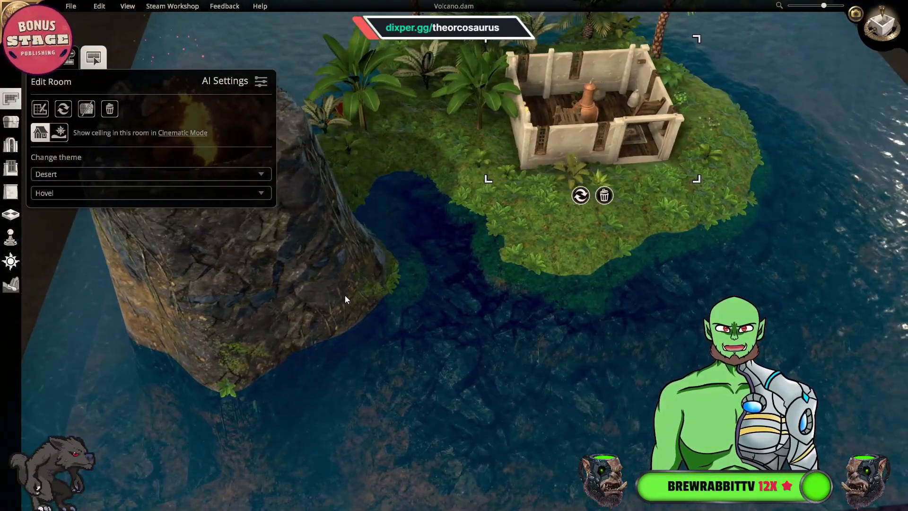
{"action": "key", "text": "q"}
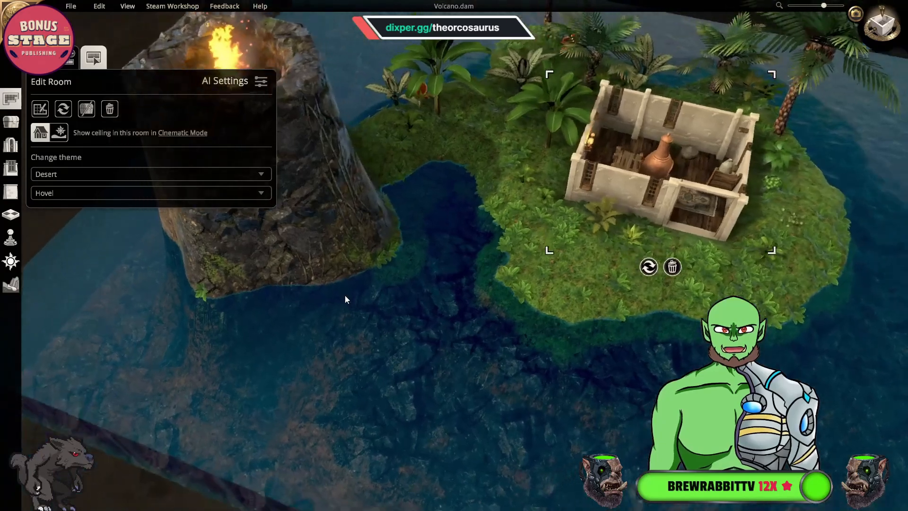
{"action": "key", "text": "w"}
{"action": "scroll", "coordinate": [344, 300], "scroll_direction": "up", "scroll_amount": 1}
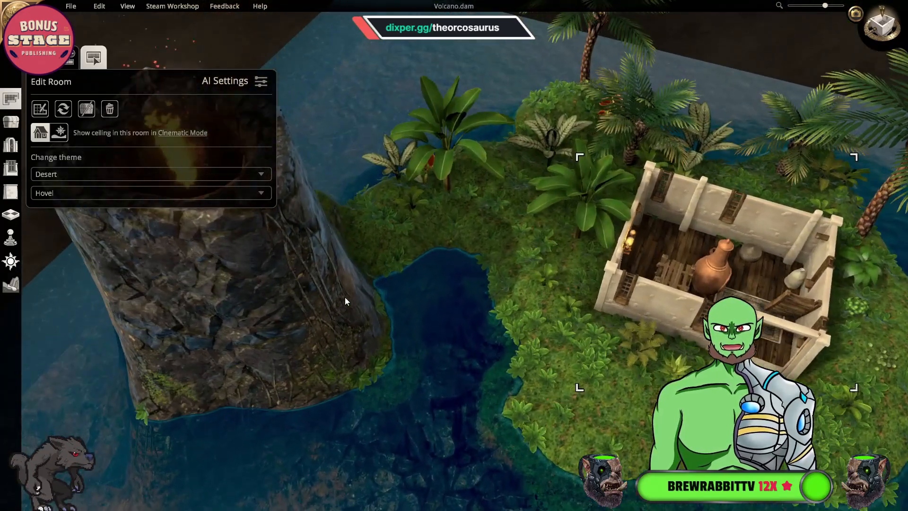
{"action": "middle_click_drag", "start_coordinate": [345, 300], "coordinate": [326, 279]}
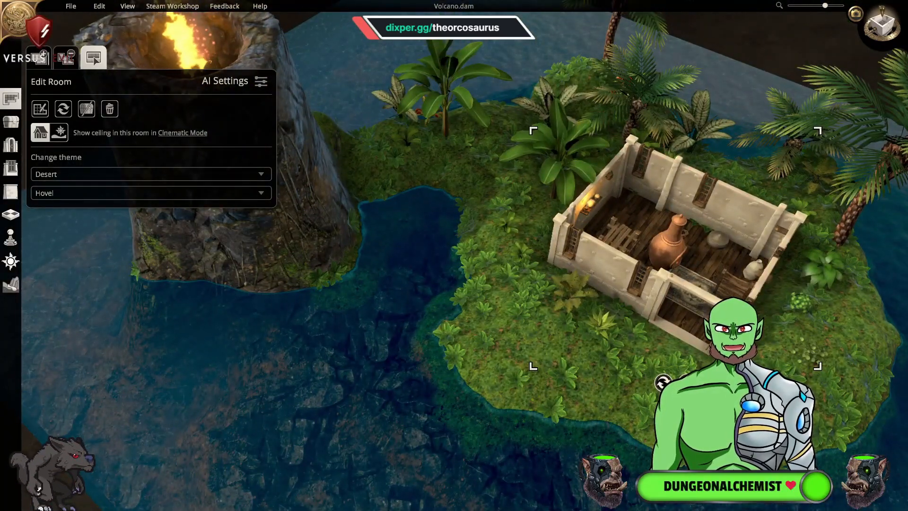
{"action": "key", "text": "s"}
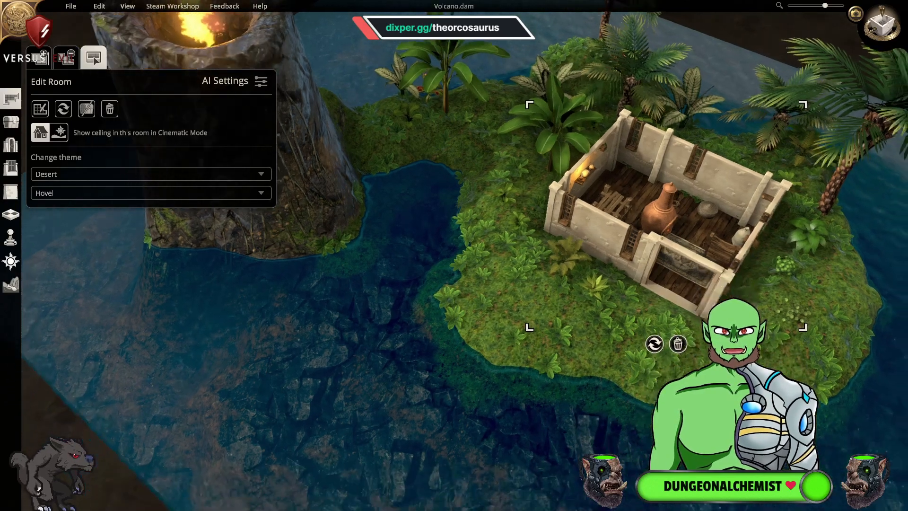
{"action": "key", "text": "e"}
{"action": "key", "text": "w"}
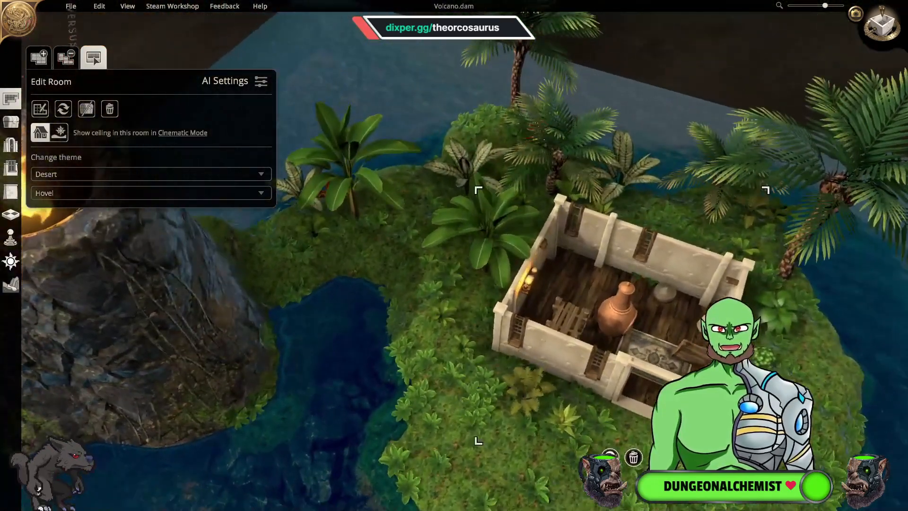
{"action": "key", "text": "s"}
{"action": "key", "text": "q"}
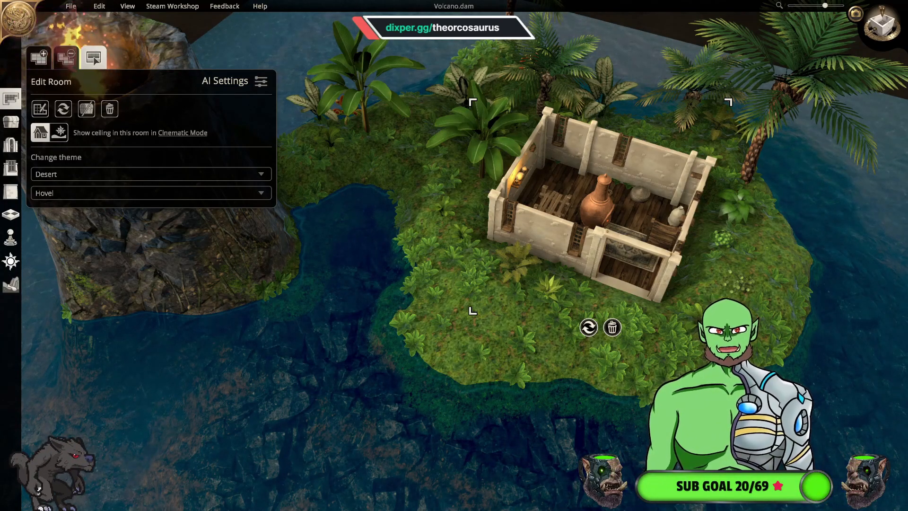
- Examine the volcano's crater and slopes, the ground linking it to the island, and the furnished hovel up close
{"action": "middle_click_drag", "start_coordinate": [454, 255], "coordinate": [421, 272]}
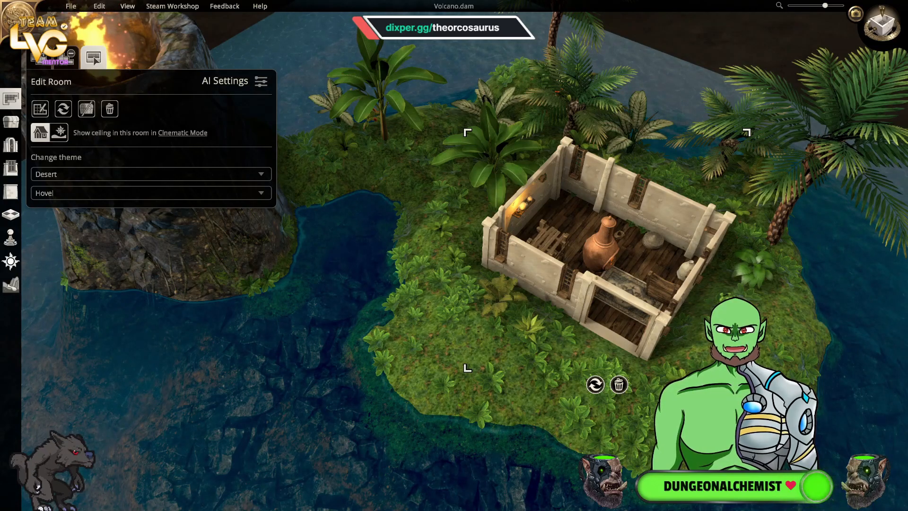
{"action": "key", "text": "a"}
{"action": "key", "text": "w"}
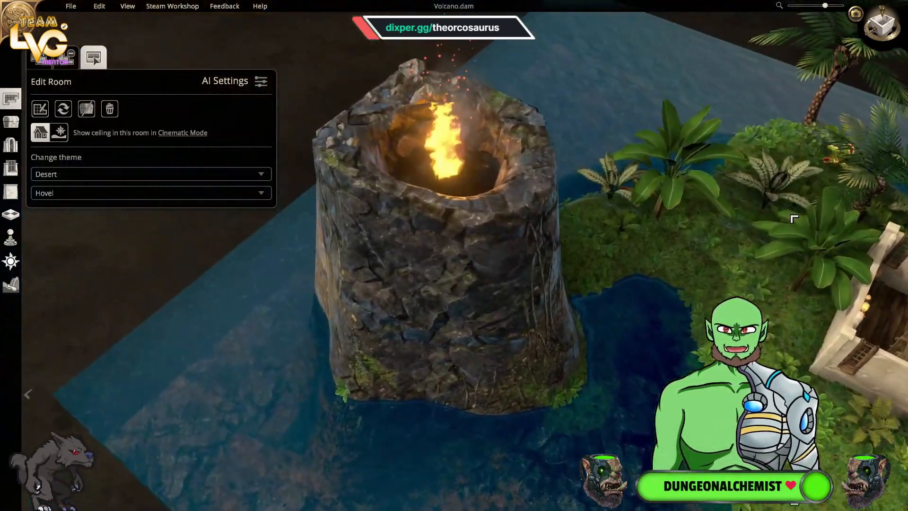
{"action": "key", "text": "e"}
{"action": "key", "text": "s"}
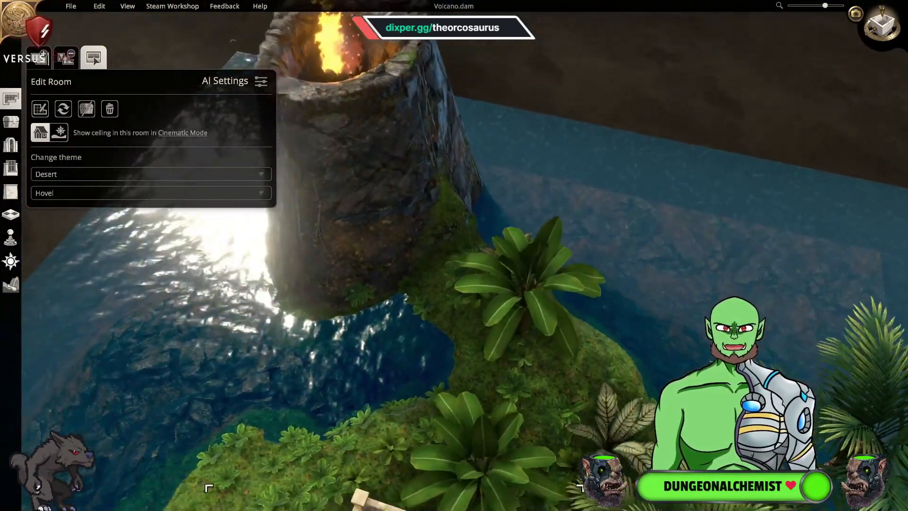
{"action": "key", "text": "a"}
{"action": "key", "text": "q"}
{"action": "scroll", "coordinate": [454, 256], "scroll_direction": "up", "scroll_amount": 1}
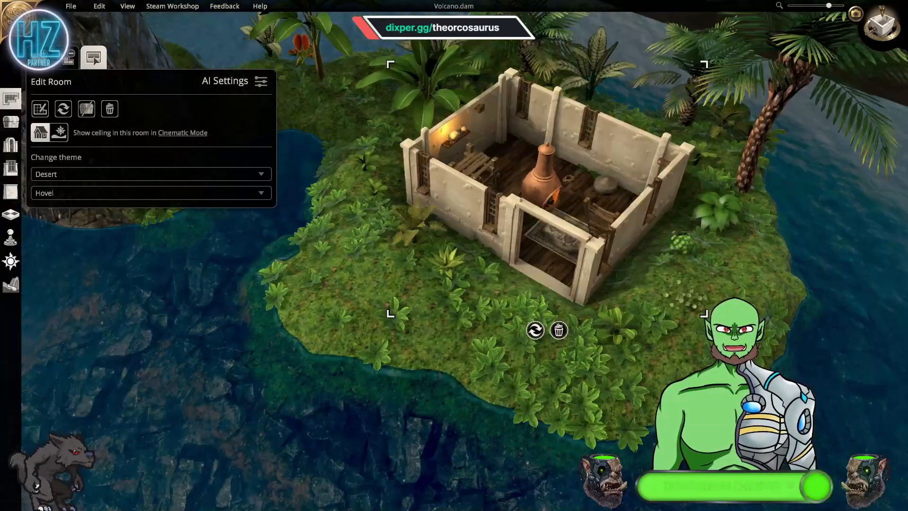
{"action": "key", "text": "w"}
{"action": "key", "text": "s"}
{"action": "key", "text": "w"}
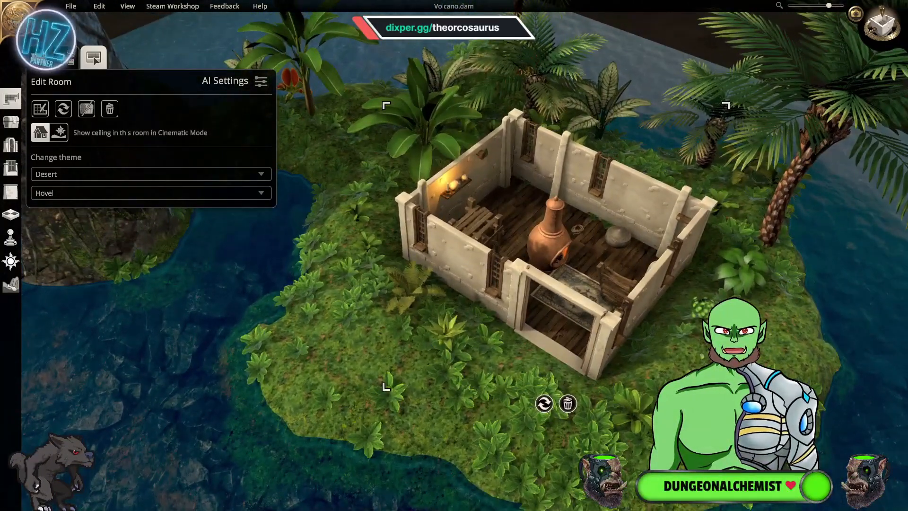
{"action": "key", "text": "s"}
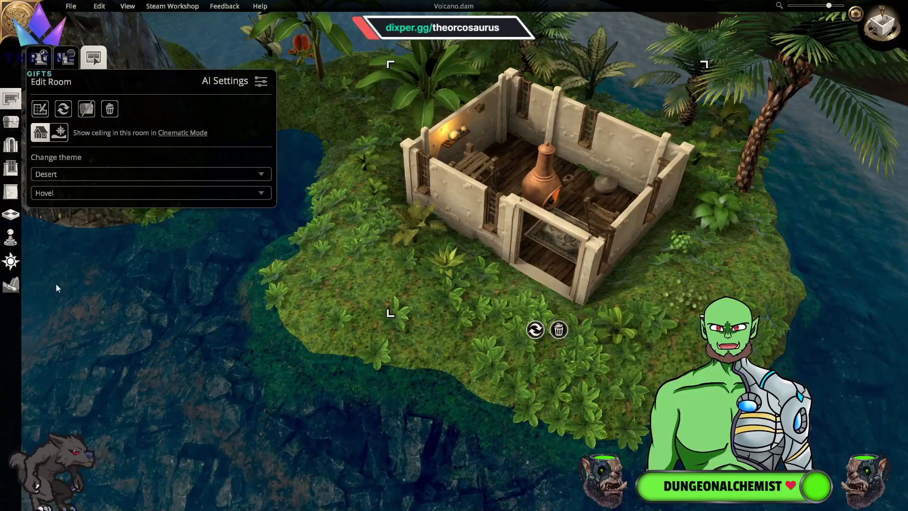
- Open the Hero Forge section of the miniature library and disconnect the linked Hero Forge account
{"action": "left_click", "coordinate": [10, 237]}
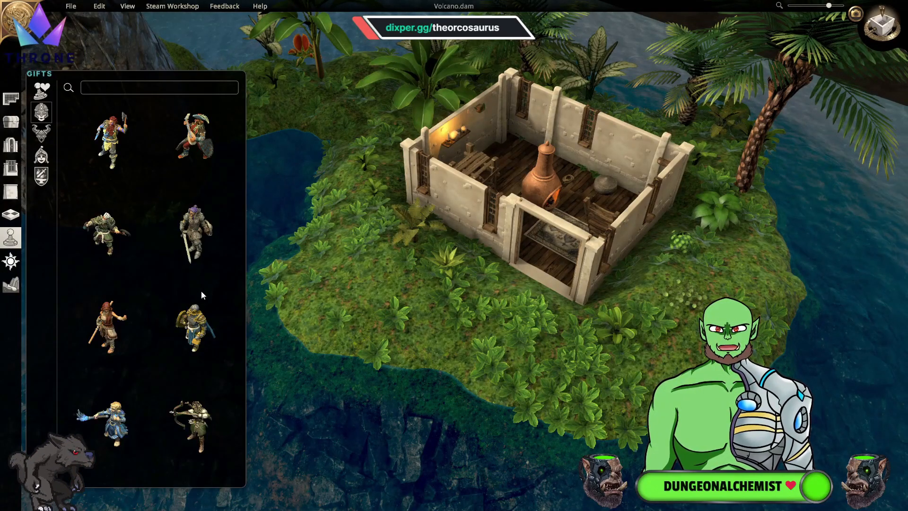
{"action": "left_click", "coordinate": [47, 184]}
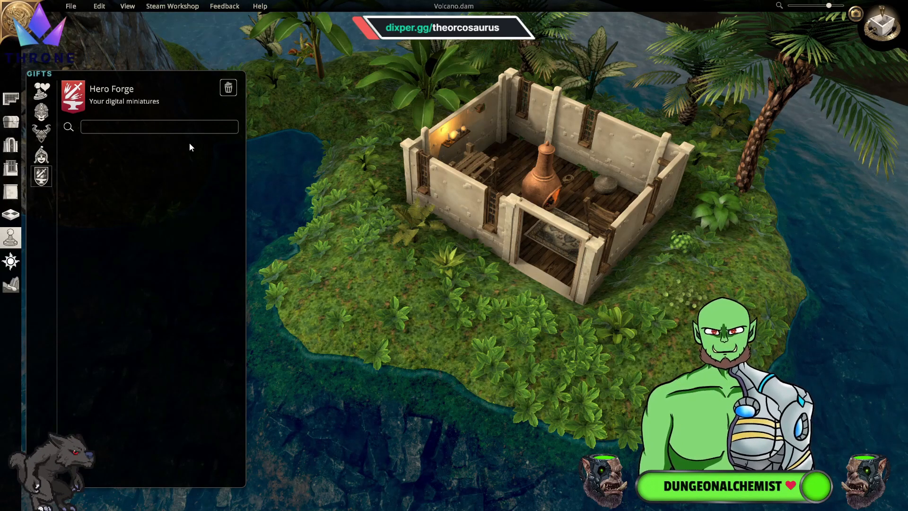
{"action": "left_click", "coordinate": [229, 88]}
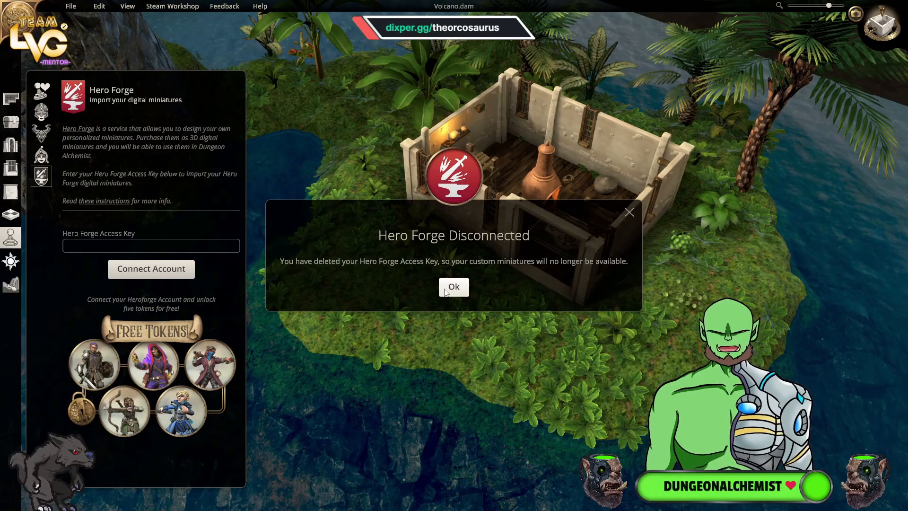
{"action": "left_click", "coordinate": [446, 290]}
- Browse the townsfolk and monster miniatures and place a Troll on the grass beside the hovel's doorway
{"action": "left_click", "coordinate": [51, 163]}
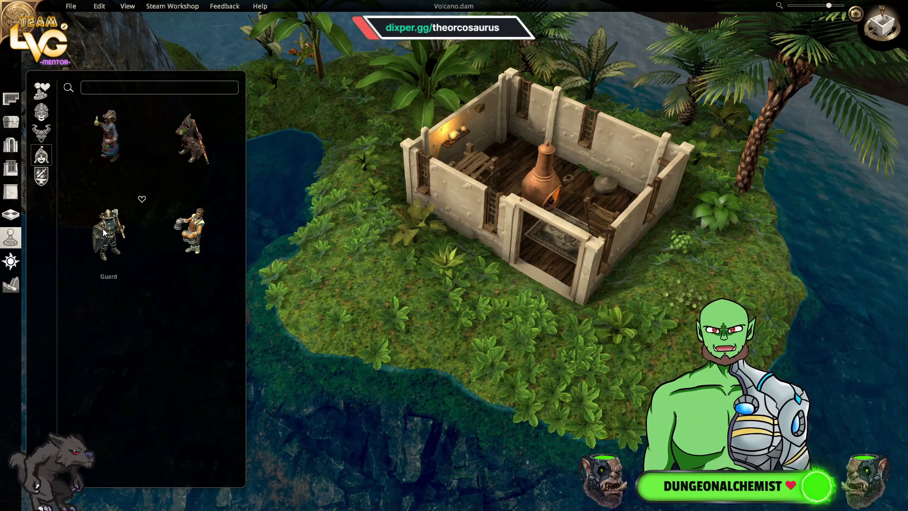
{"action": "left_click", "coordinate": [45, 140]}
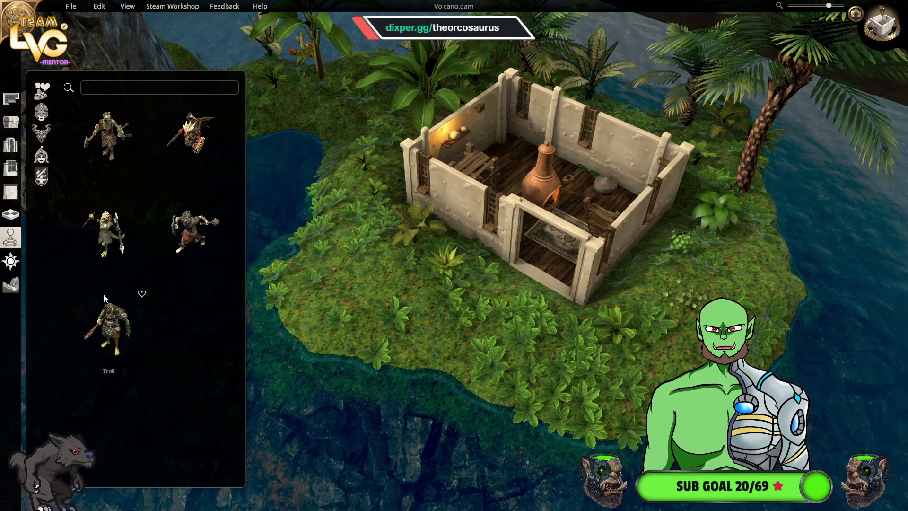
{"action": "scroll", "coordinate": [241, 288], "scroll_direction": "down", "scroll_amount": 1}
{"action": "scroll", "coordinate": [111, 326], "scroll_direction": "up", "scroll_amount": 1}
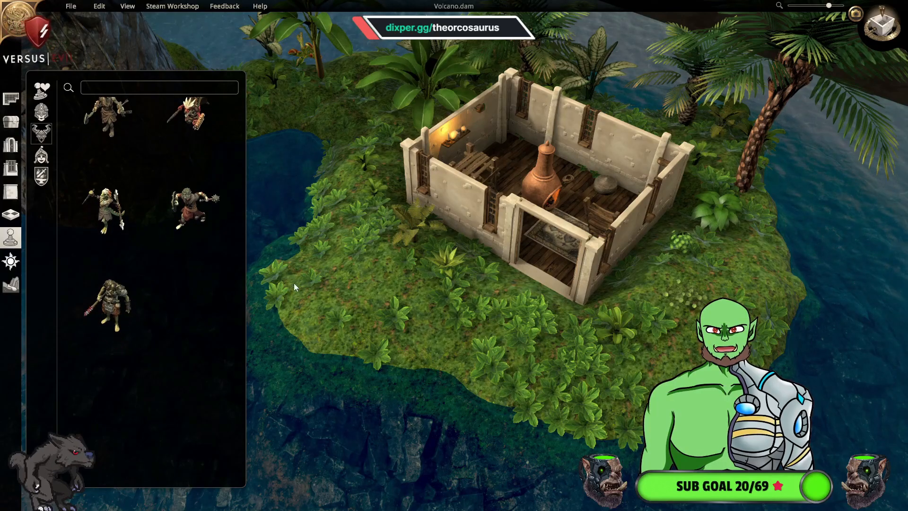
{"action": "left_click_drag", "start_coordinate": [160, 325], "coordinate": [377, 277]}
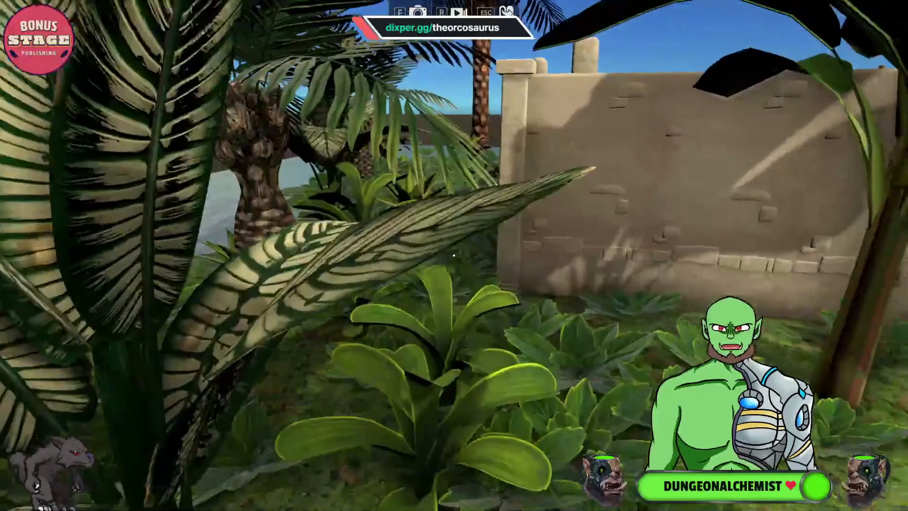
- Walk in first person through the jungle plants and around the hovel's outer walls to its doorway
{"action": "key", "text": "w"}
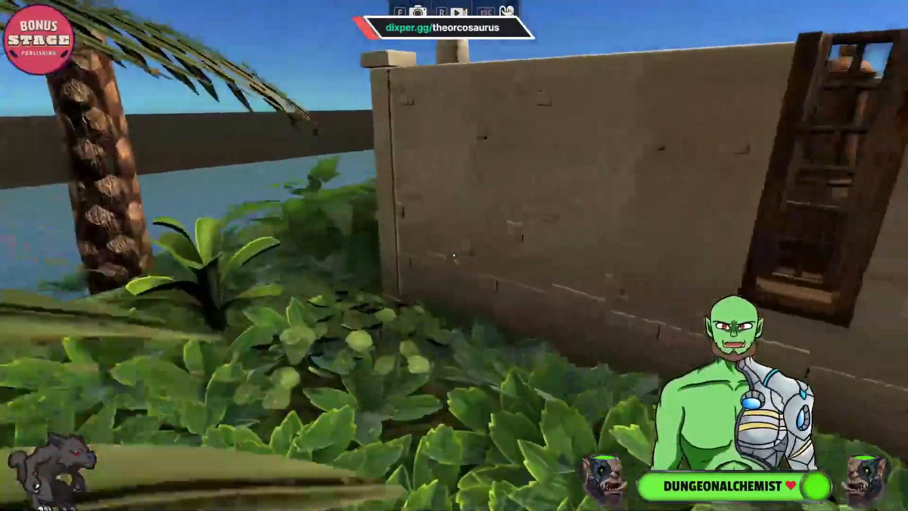
{"action": "key", "text": "space"}
{"action": "key", "text": "w"}
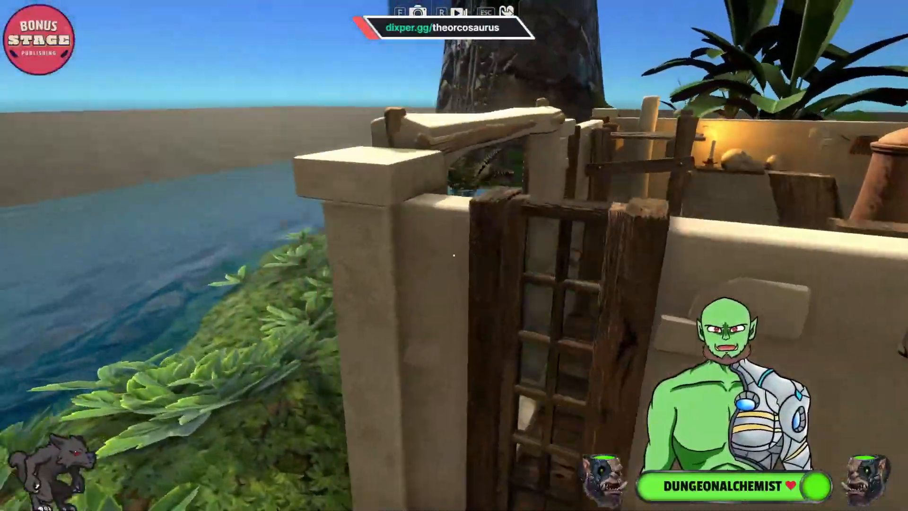
{"action": "key", "text": "w"}
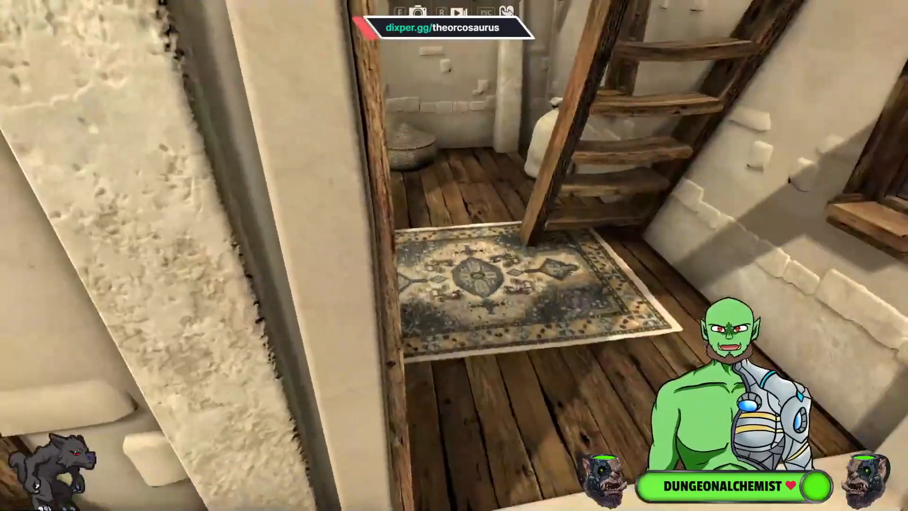
- Inspect the hovel's basket and skull shelf in first person, walk back out to the shore and leave the first-person view
{"action": "key", "text": "w"}
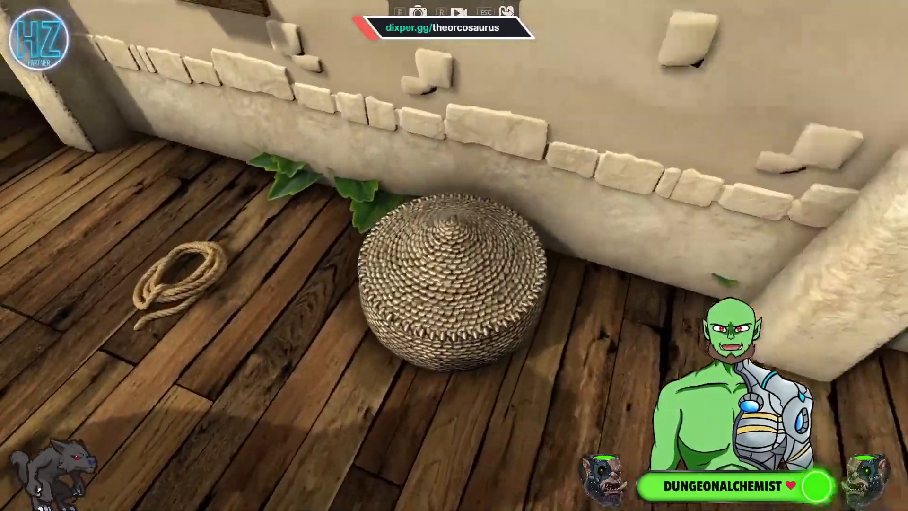
{"action": "key", "text": "w"}
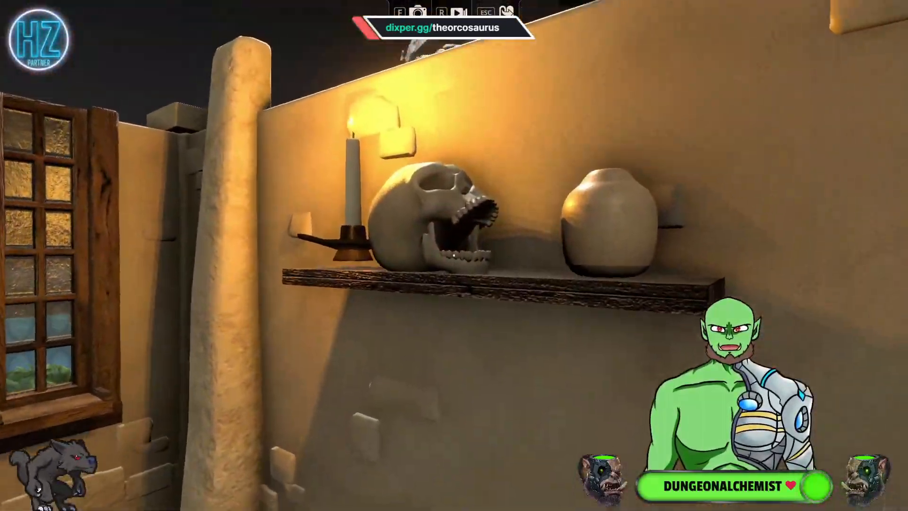
{"action": "key", "text": "w"}
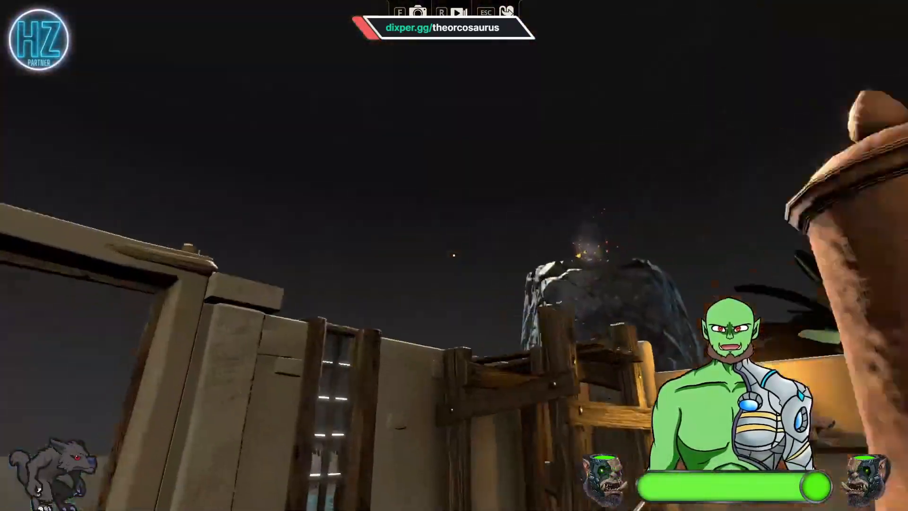
{"action": "key", "text": "w"}
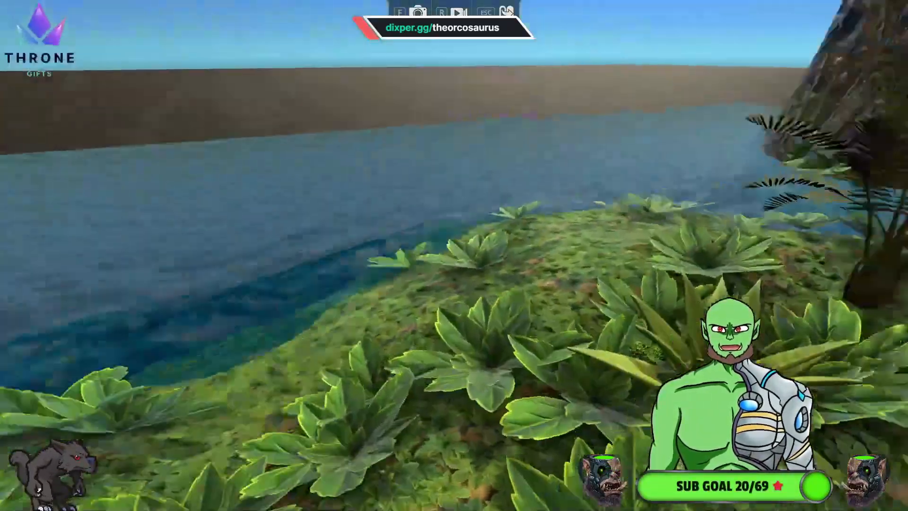
{"action": "key", "text": "Escape"}
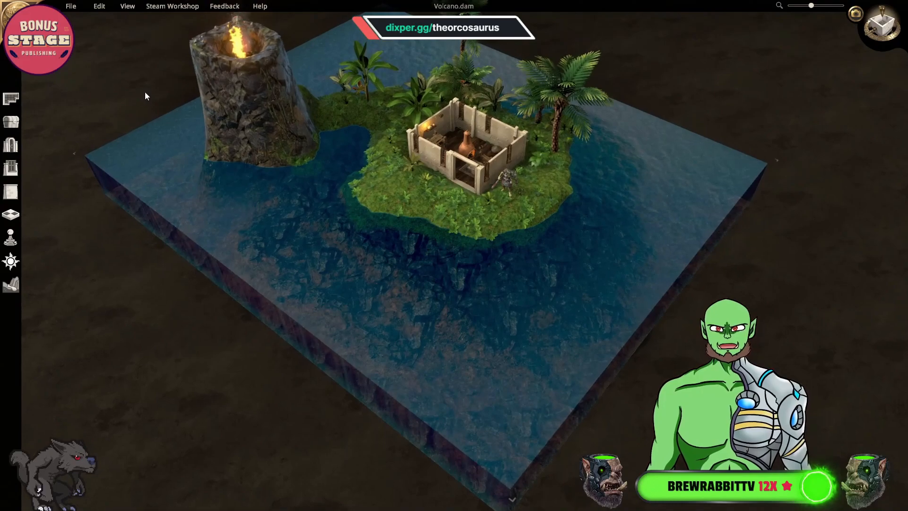
- Save the volcano map and export it
{"action": "left_click", "coordinate": [72, 7]}
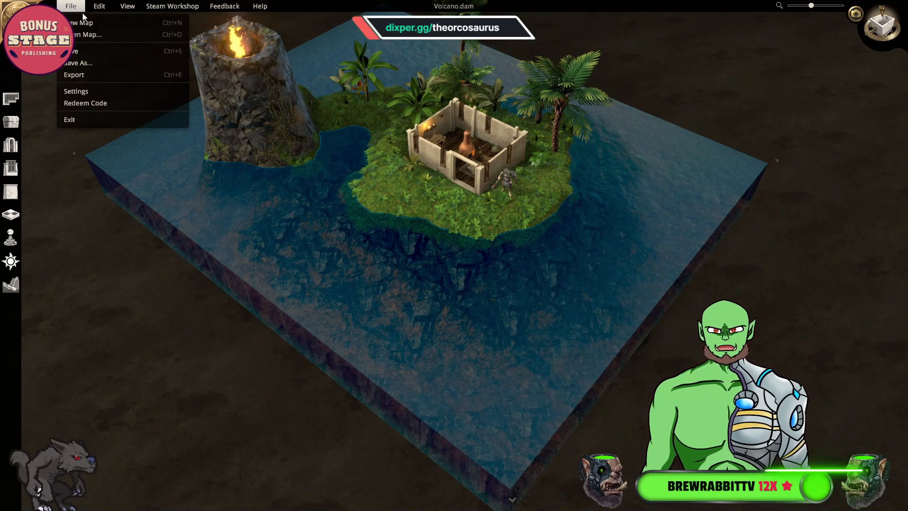
{"action": "left_click", "coordinate": [99, 54]}
{"action": "left_click", "coordinate": [80, 7]}
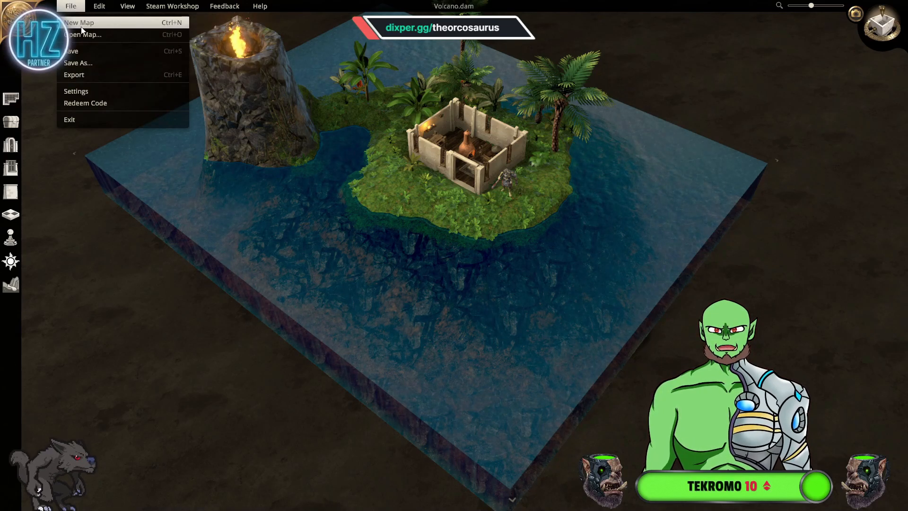
{"action": "left_click", "coordinate": [79, 23]}
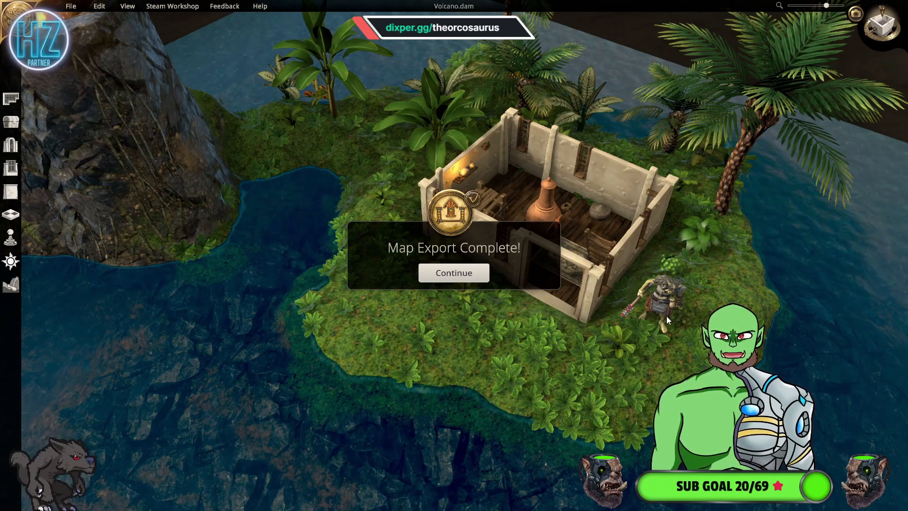
{"action": "left_click", "coordinate": [470, 275]}
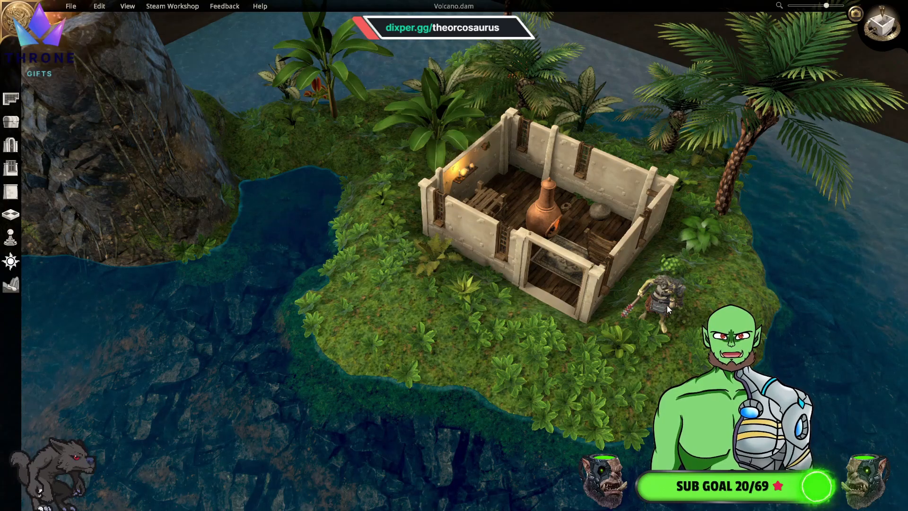
- Rotate the troll miniature beside the hovel to face a different direction and deselect it
{"action": "scroll", "coordinate": [658, 306], "scroll_direction": "up", "scroll_amount": 2}
{"action": "scroll", "coordinate": [657, 309], "scroll_direction": "up", "scroll_amount": 4}
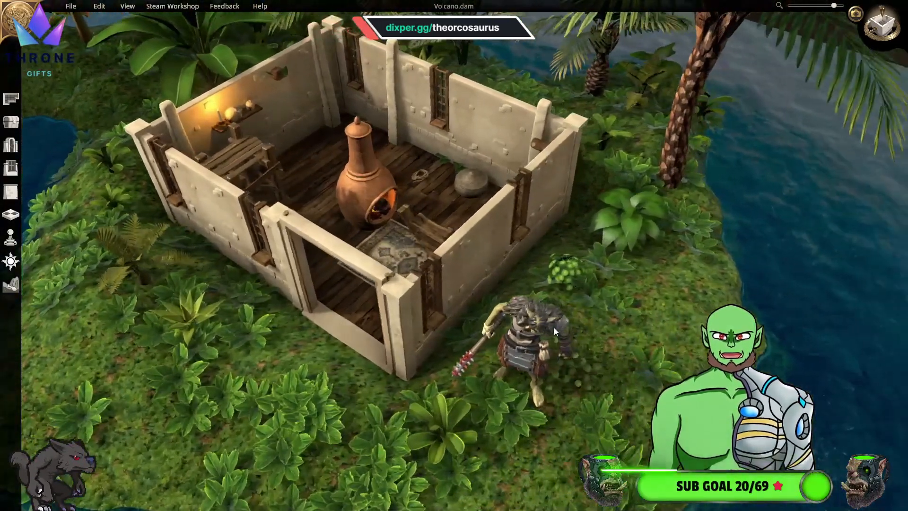
{"action": "left_click", "coordinate": [528, 330]}
{"action": "key", "text": "s"}
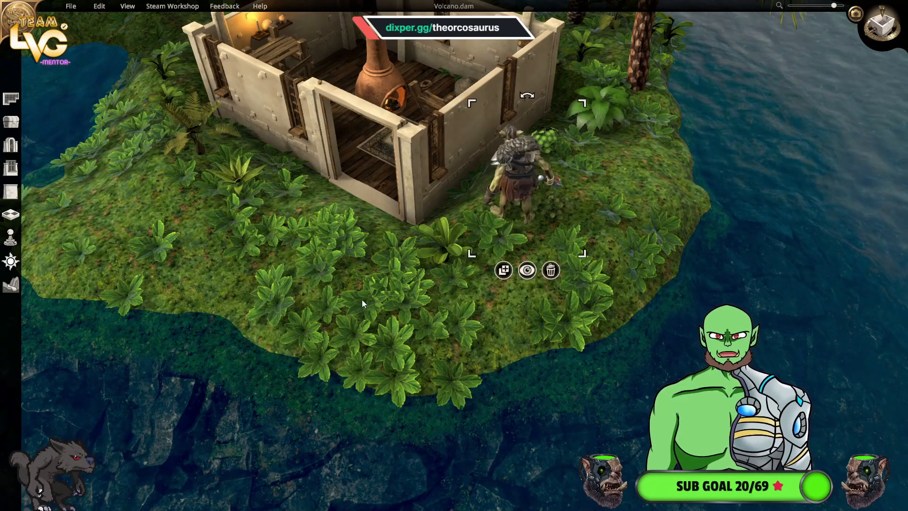
{"action": "key", "text": "s"}
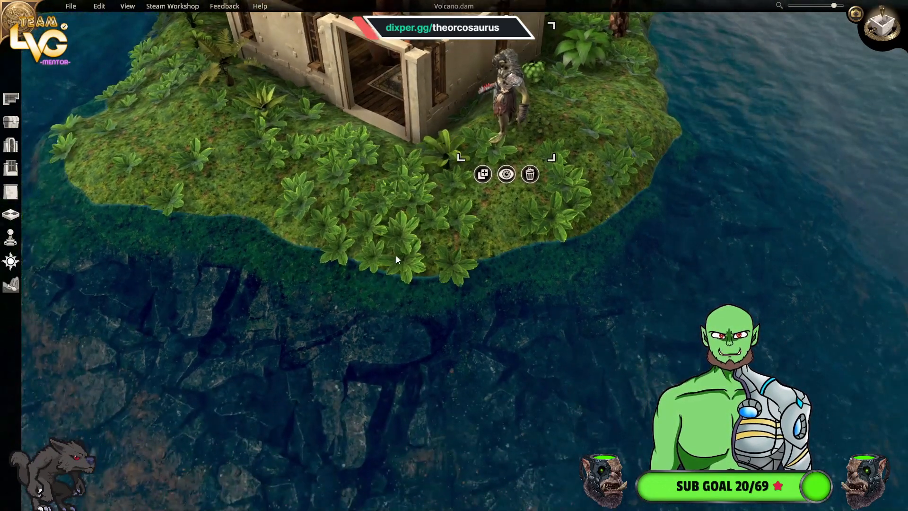
{"action": "key", "text": "w"}
{"action": "left_click", "coordinate": [408, 247]}
- View the troll, the hovel island and the burning volcano together from a wider distance
{"action": "key", "text": "a"}
{"action": "scroll", "coordinate": [416, 255], "scroll_direction": "down", "scroll_amount": 5}
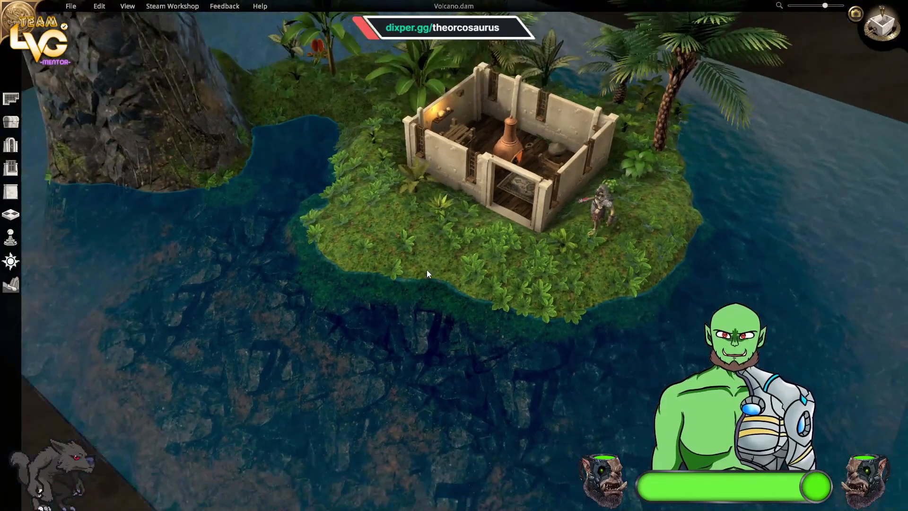
{"action": "key", "text": "s"}
{"action": "key", "text": "a"}
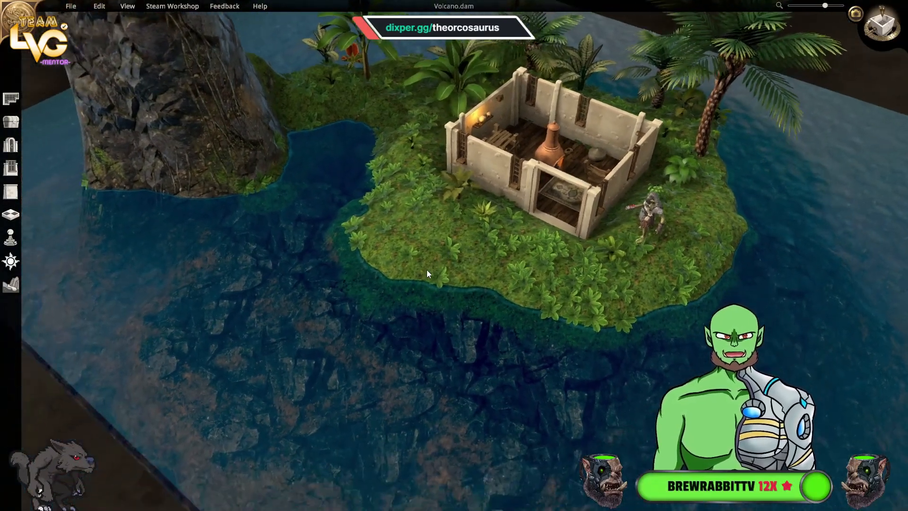
{"action": "key", "text": "w"}
{"action": "scroll", "coordinate": [427, 271], "scroll_direction": "down", "scroll_amount": 1}
{"action": "key", "text": "a"}
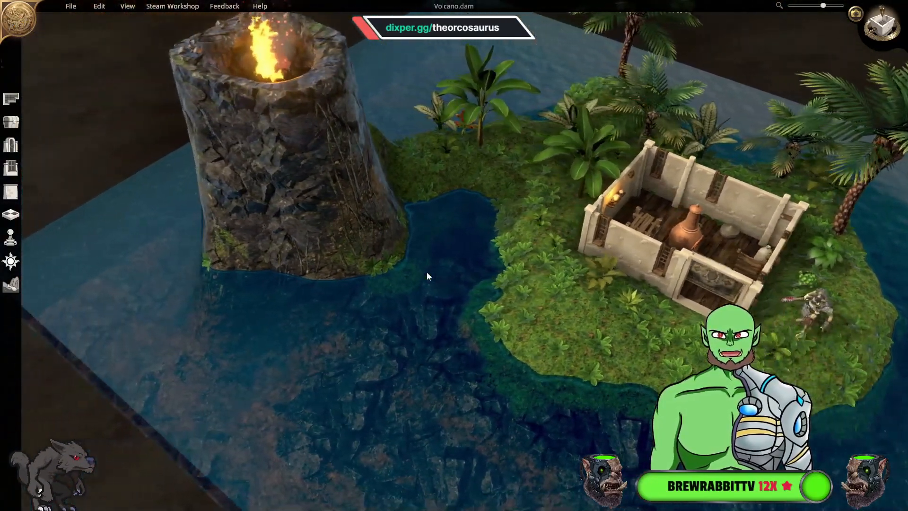
{"action": "key", "text": "d"}
{"action": "key", "text": "d"}
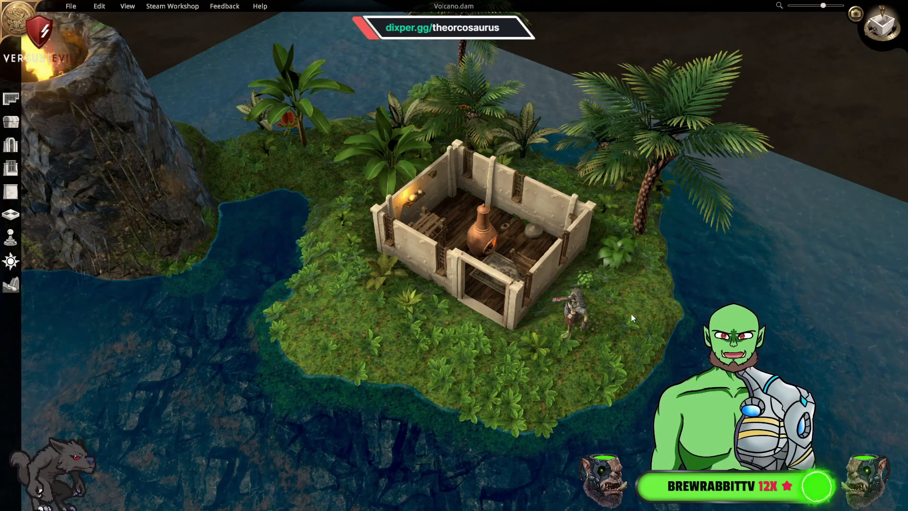
- Move the troll away from the hovel's wall toward the island's shore and deselect it
{"action": "mouse_move", "coordinate": [584, 319]}
{"action": "left_mouse_down"}
{"action": "mouse_move", "coordinate": [539, 243]}
{"action": "mouse_move", "coordinate": [527, 257]}
{"action": "mouse_move", "coordinate": [577, 342]}
{"action": "mouse_move", "coordinate": [586, 336]}
{"action": "left_mouse_up"}
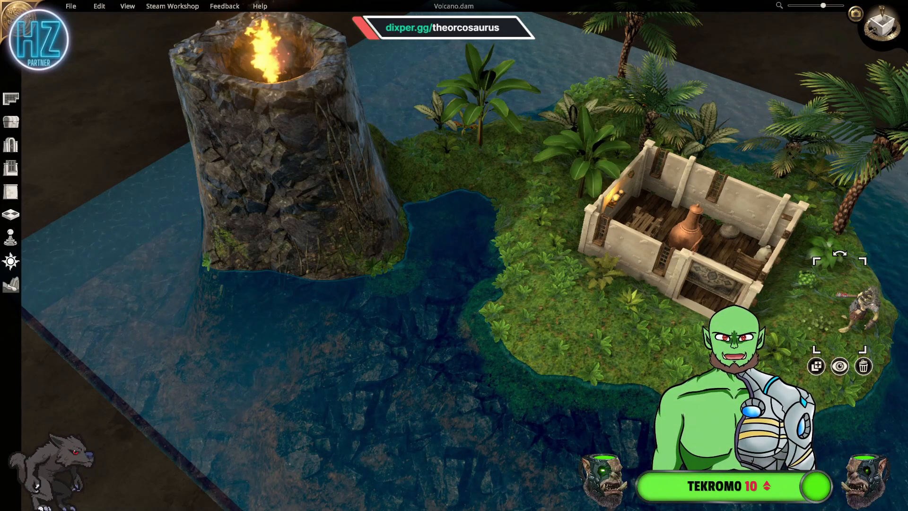
{"action": "key", "text": "d"}
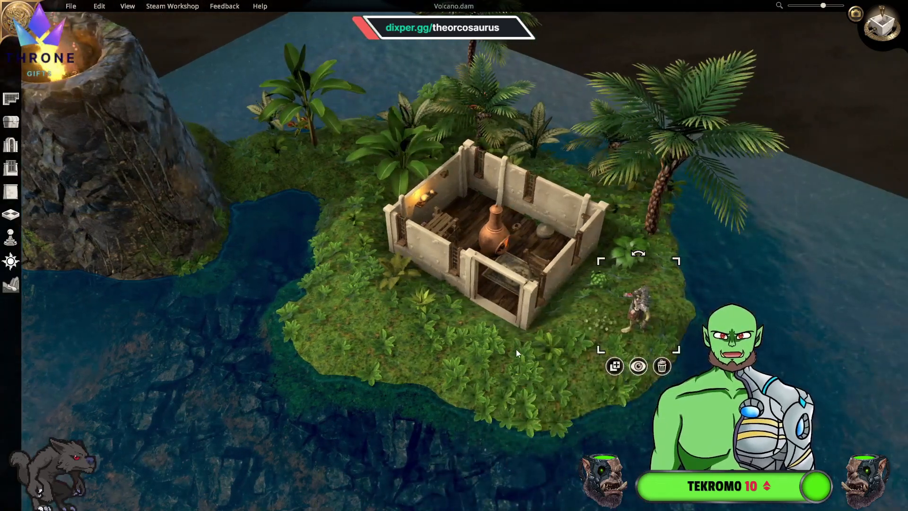
{"action": "left_click", "coordinate": [517, 350]}
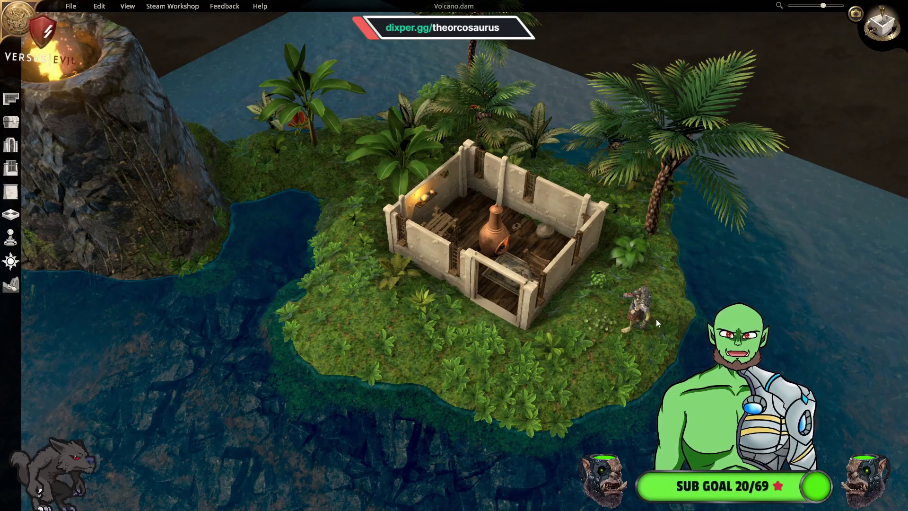
- Look over the volcano, the hovel and the troll miniature from different distances and angles
{"action": "key", "text": "a"}
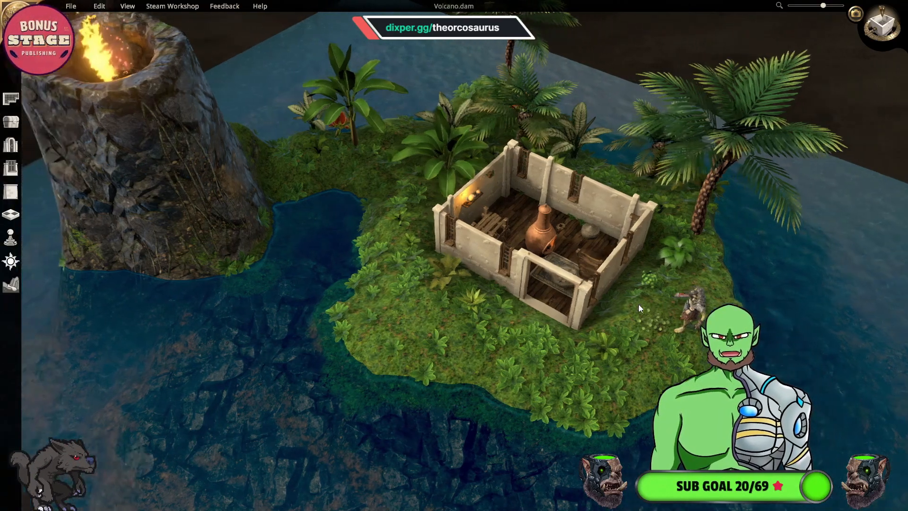
{"action": "key", "text": "w"}
{"action": "key", "text": "d"}
{"action": "key", "text": "s"}
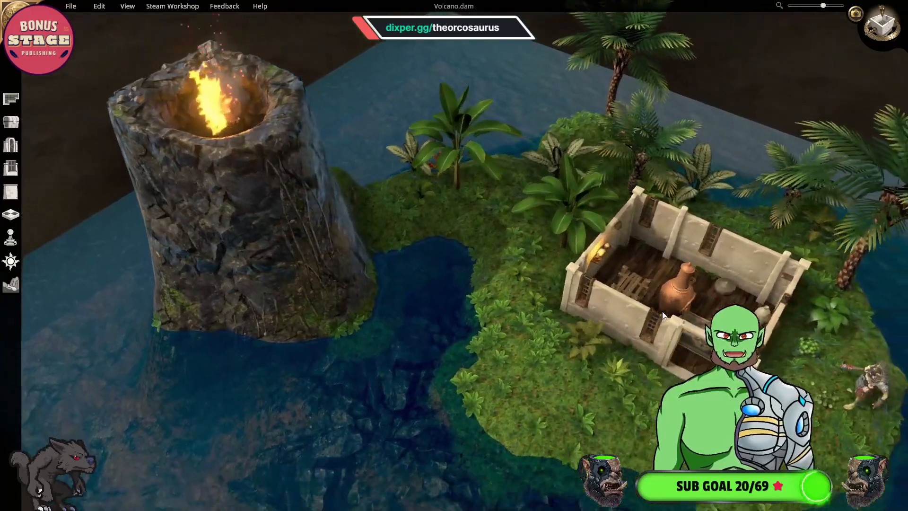
{"action": "scroll", "coordinate": [665, 313], "scroll_direction": "up", "scroll_amount": 4}
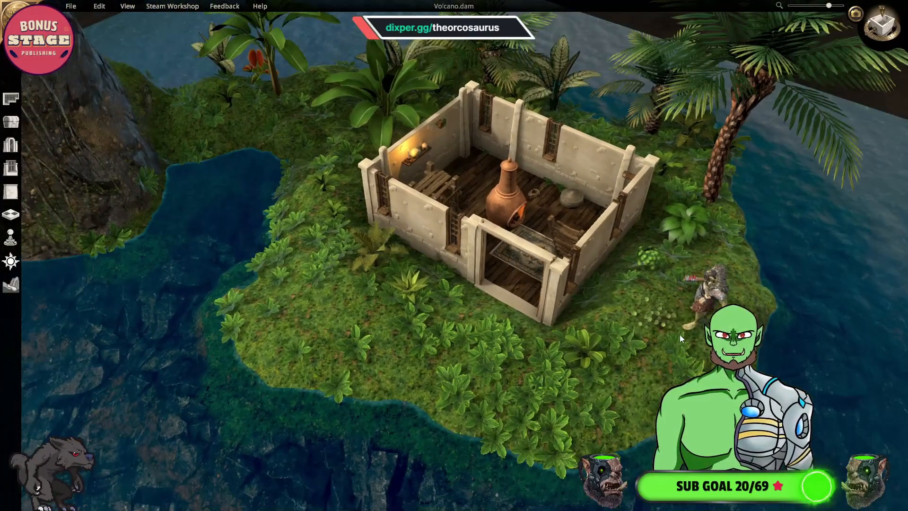
{"action": "scroll", "coordinate": [680, 336], "scroll_direction": "up", "scroll_amount": 1}
{"action": "key", "text": "w"}
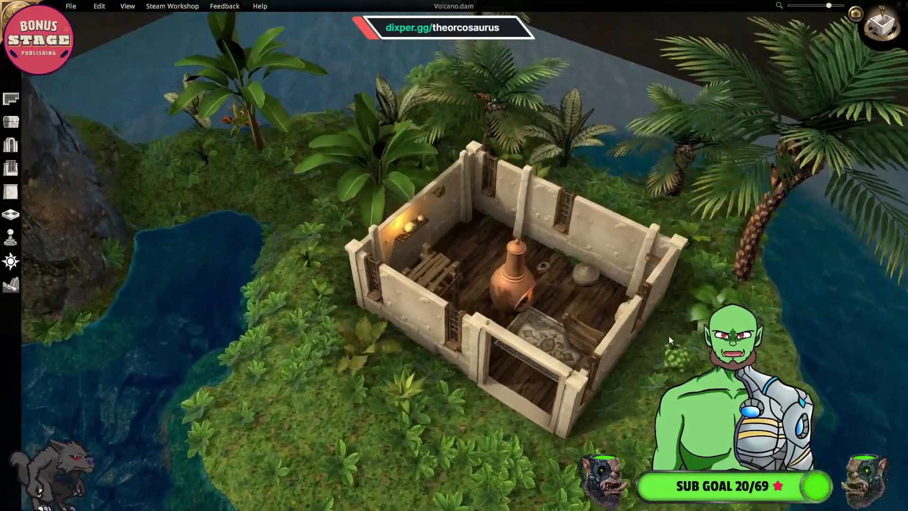
{"action": "key", "text": "s"}
{"action": "key", "text": "a"}
{"action": "key", "text": "a"}
{"action": "key", "text": "e"}
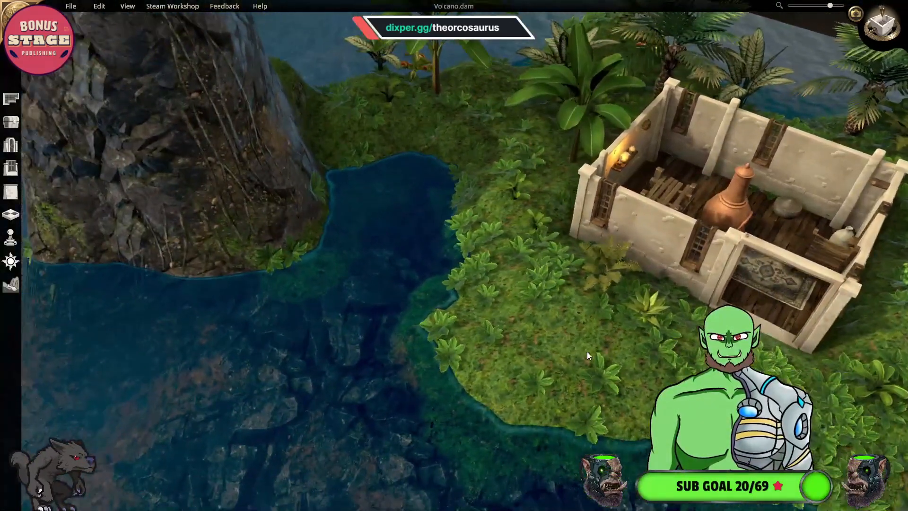
- Draw a large rectangular Desert Tent Shop room on the empty grass beside the hovel and generate it
{"action": "key", "text": "q"}
{"action": "key", "text": "e"}
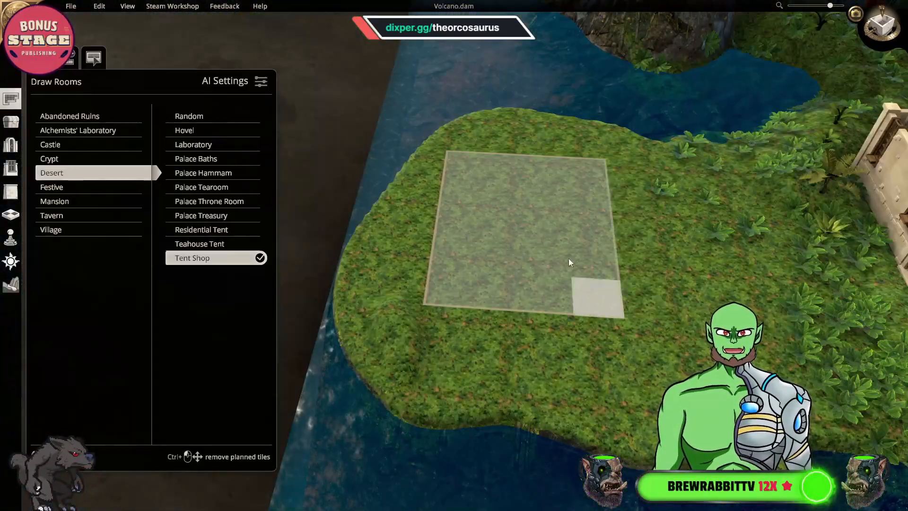
{"action": "left_click_drag", "start_coordinate": [569, 259], "coordinate": [483, 173]}
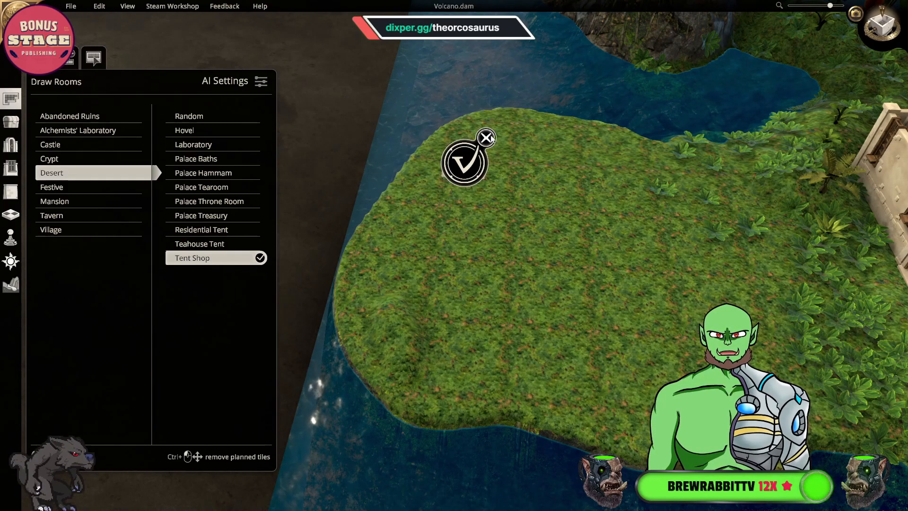
{"action": "left_click", "coordinate": [460, 172]}
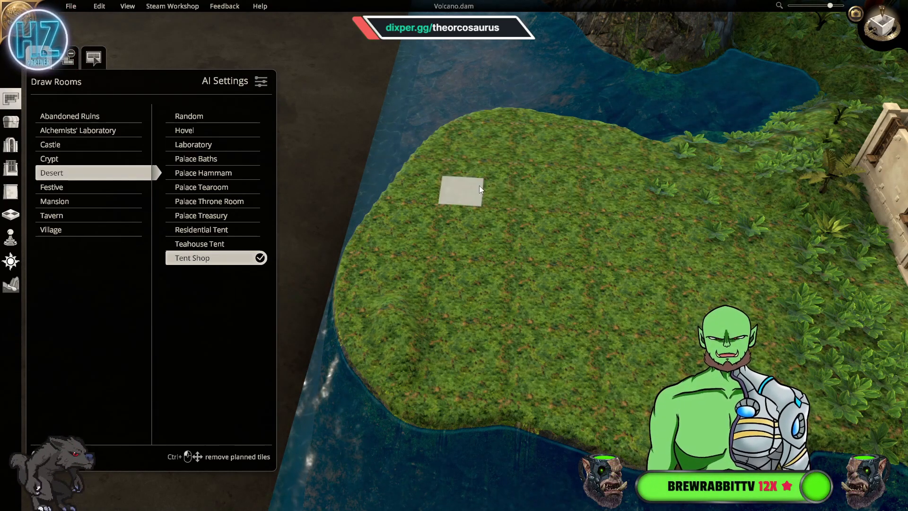
{"action": "left_click_drag", "start_coordinate": [486, 158], "coordinate": [691, 333]}
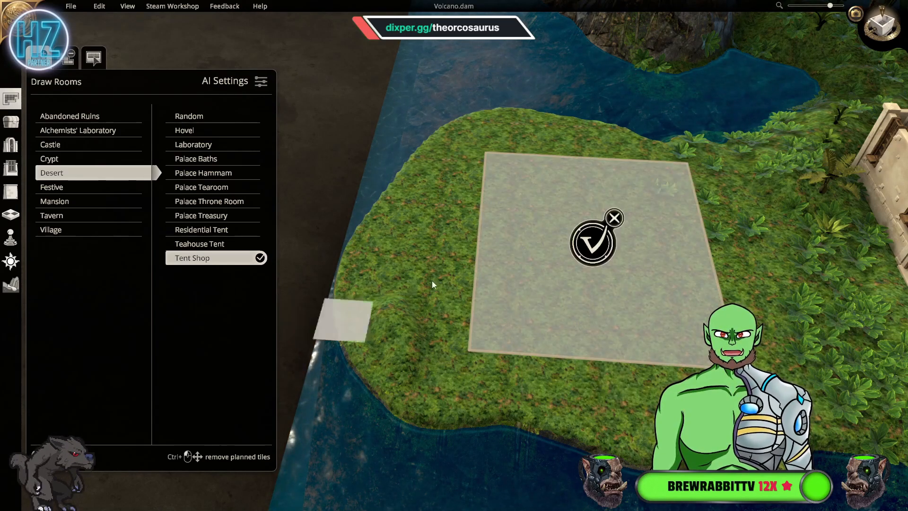
{"action": "left_click", "coordinate": [593, 243]}
{"action": "key", "text": "d"}
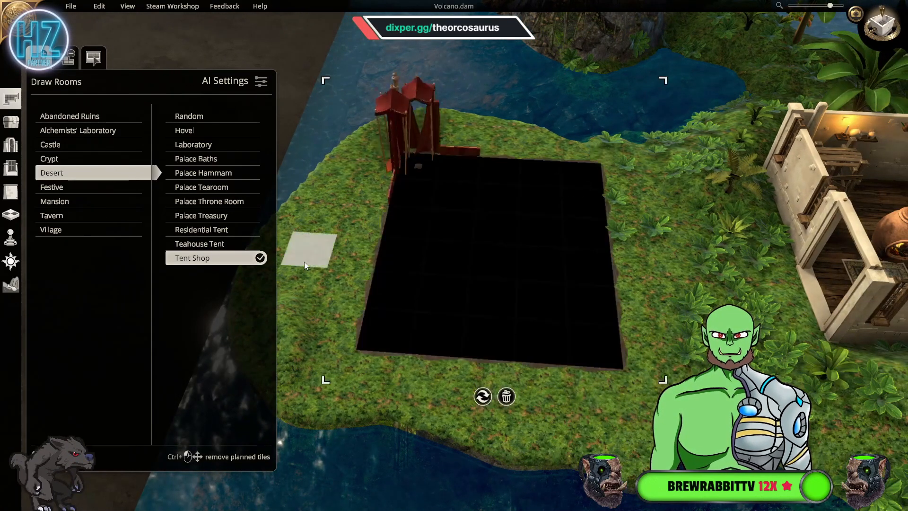
- Examine the generated tent shop's layout and furniture from several angles and up close
{"action": "key", "text": "q"}
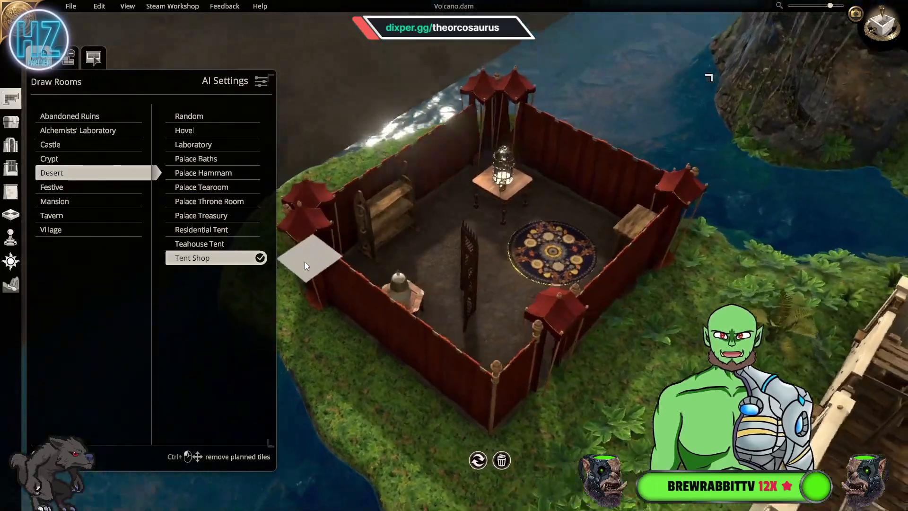
{"action": "key", "text": "a"}
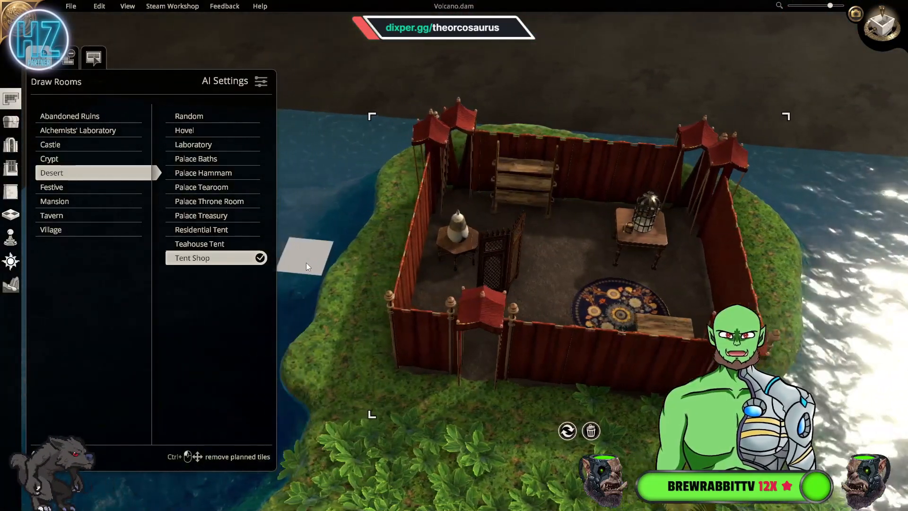
{"action": "key", "text": "q"}
{"action": "scroll", "coordinate": [542, 281], "scroll_direction": "up", "scroll_amount": 2}
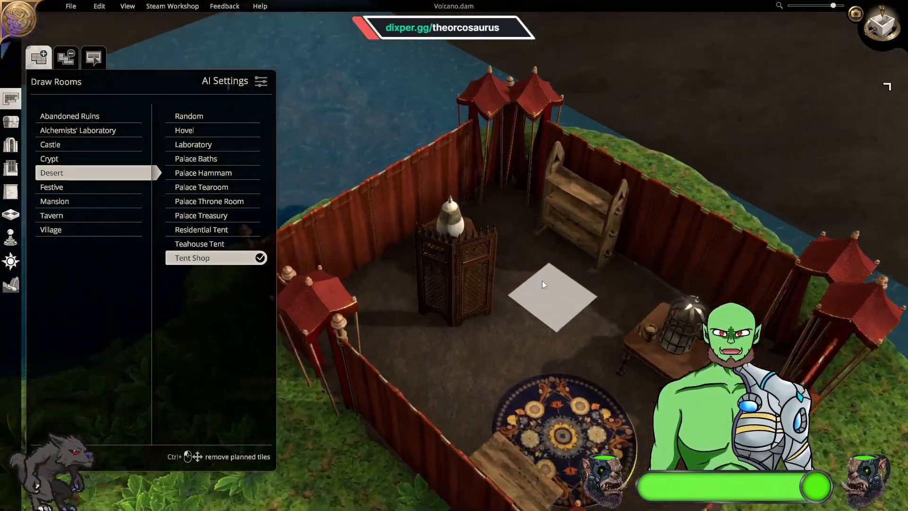
{"action": "scroll", "coordinate": [544, 281], "scroll_direction": "up", "scroll_amount": 3}
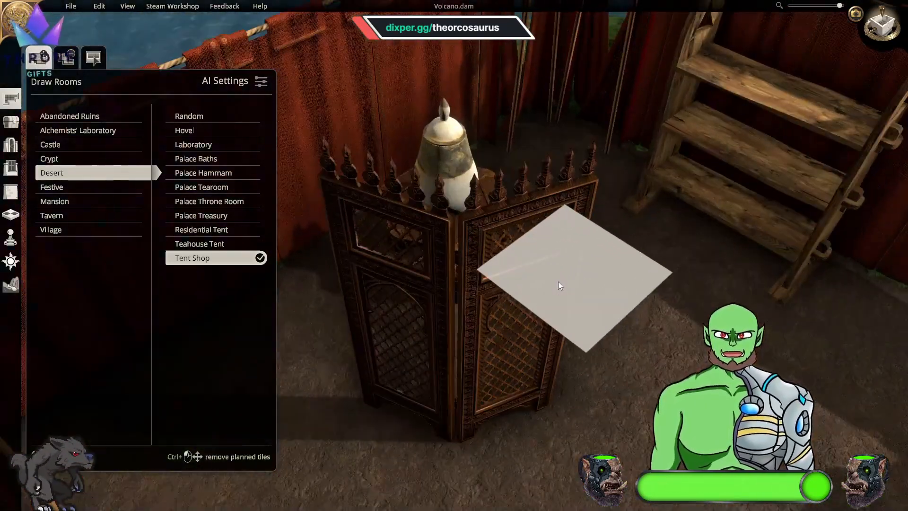
{"action": "key", "text": "e"}
{"action": "key", "text": "d"}
{"action": "scroll", "coordinate": [577, 282], "scroll_direction": "down", "scroll_amount": 1}
{"action": "scroll", "coordinate": [544, 284], "scroll_direction": "down", "scroll_amount": 3}
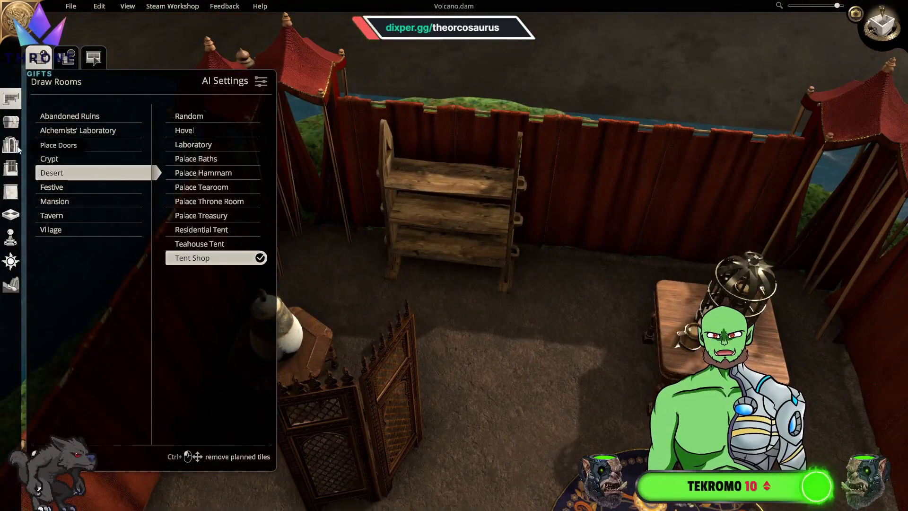
- Start placing objects and find the Alchemist's Tools category to furnish the tent shop's empty shelves
{"action": "left_click", "coordinate": [14, 124]}
{"action": "key", "text": "a"}
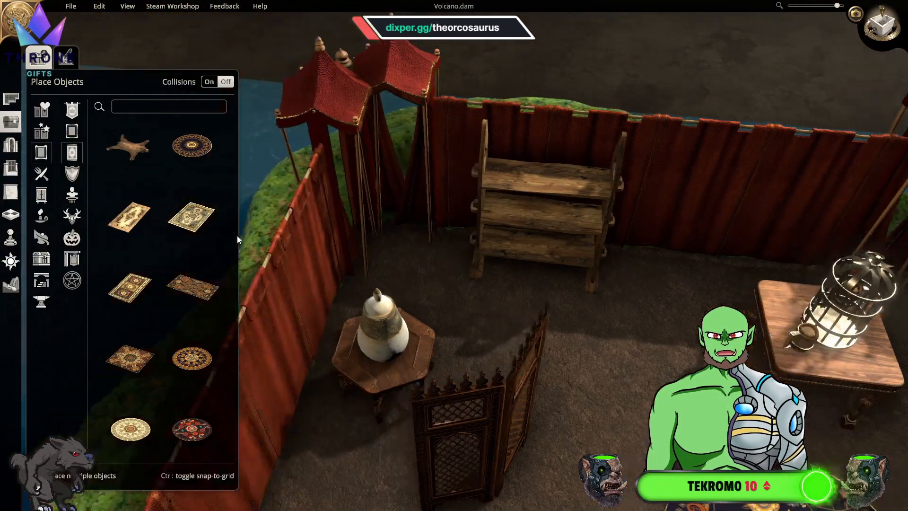
{"action": "scroll", "coordinate": [506, 268], "scroll_direction": "up", "scroll_amount": 3}
{"action": "key", "text": "d"}
{"action": "key", "text": "a"}
{"action": "key", "text": "d"}
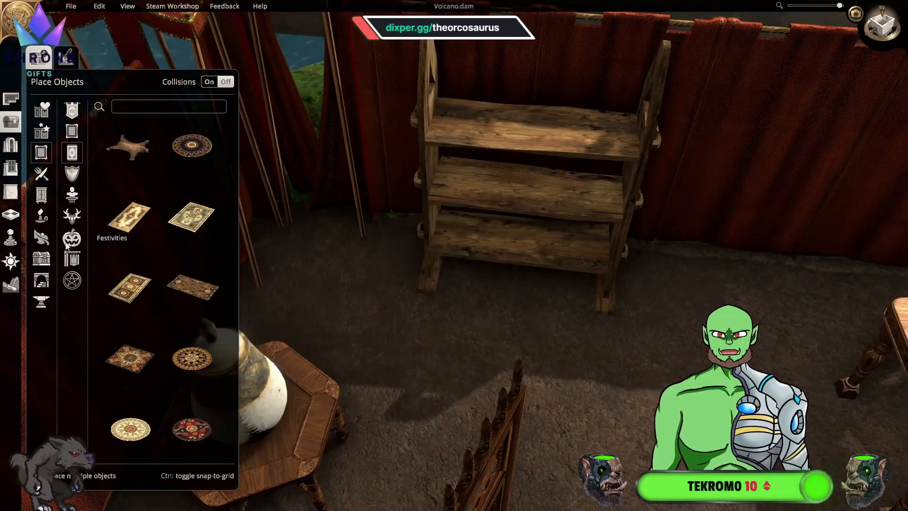
{"action": "left_click", "coordinate": [42, 300]}
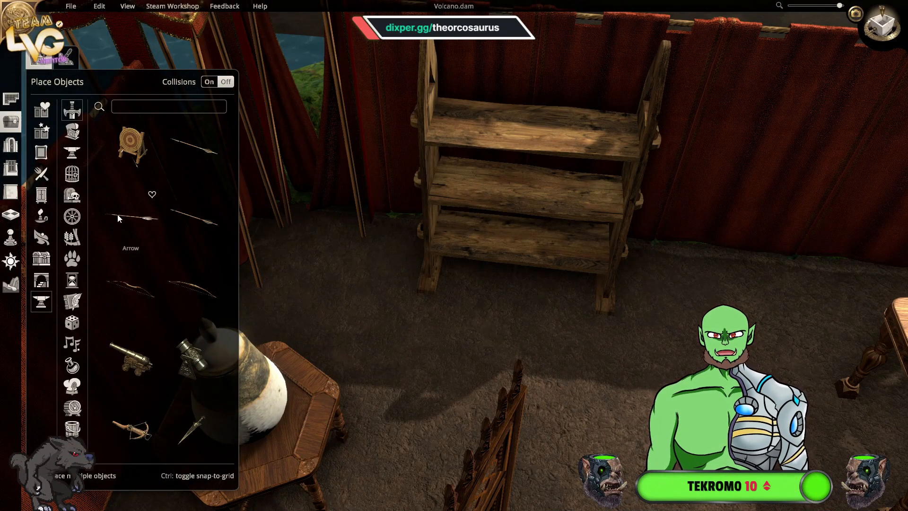
{"action": "key", "text": "s"}
{"action": "scroll", "coordinate": [67, 228], "scroll_direction": "down", "scroll_amount": 5}
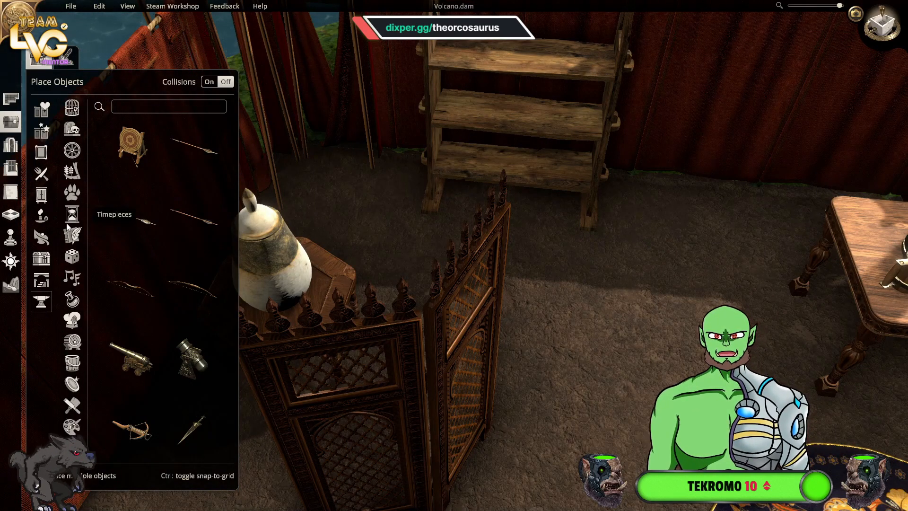
{"action": "scroll", "coordinate": [69, 250], "scroll_direction": "up", "scroll_amount": 2}
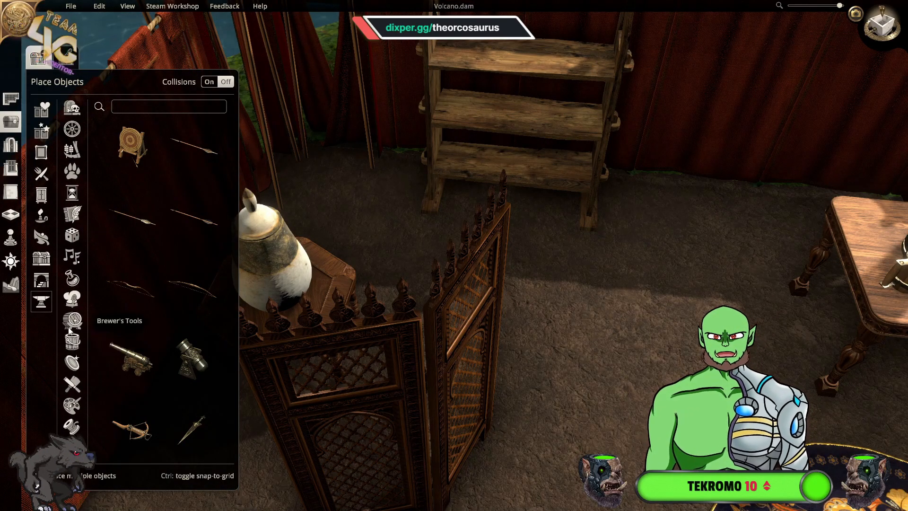
{"action": "scroll", "coordinate": [74, 327], "scroll_direction": "up", "scroll_amount": 2}
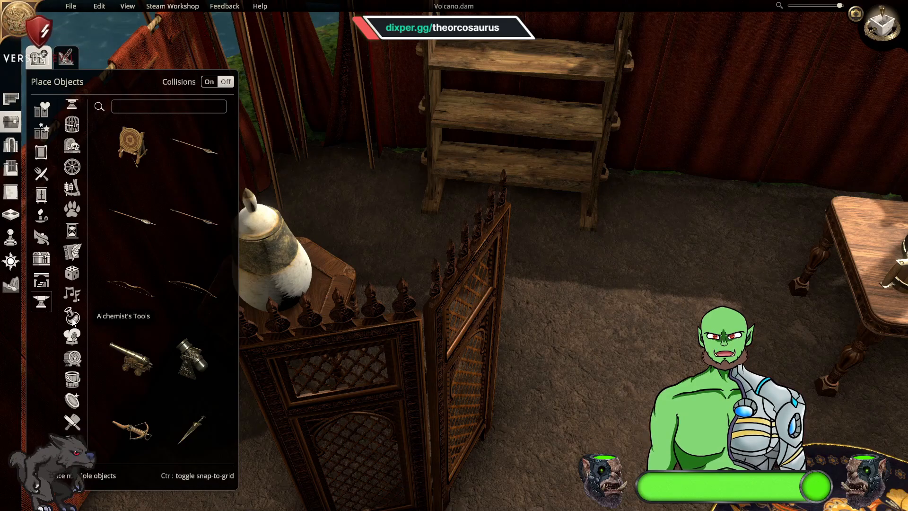
{"action": "left_click", "coordinate": [73, 320]}
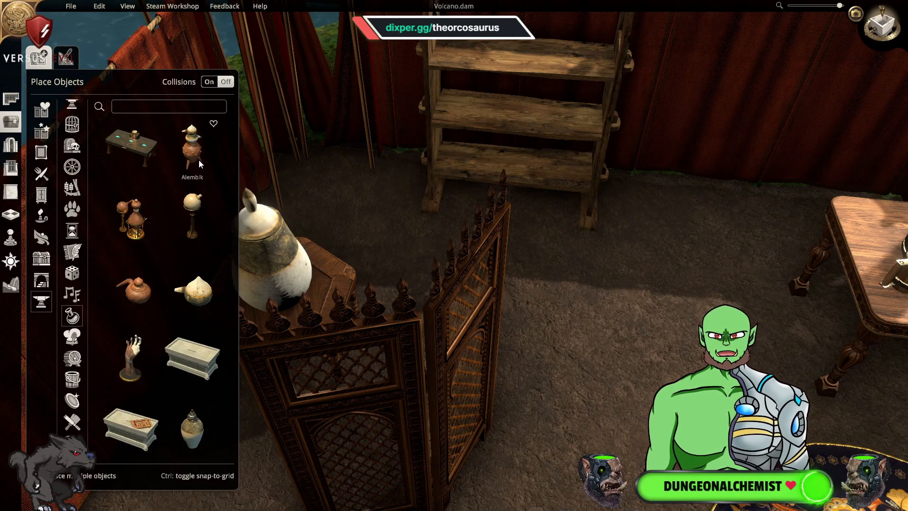
- Rotate the anatomical hand on its round stand and place it at one end of the rack's top shelf
{"action": "key", "text": "d"}
{"action": "key", "text": "a"}
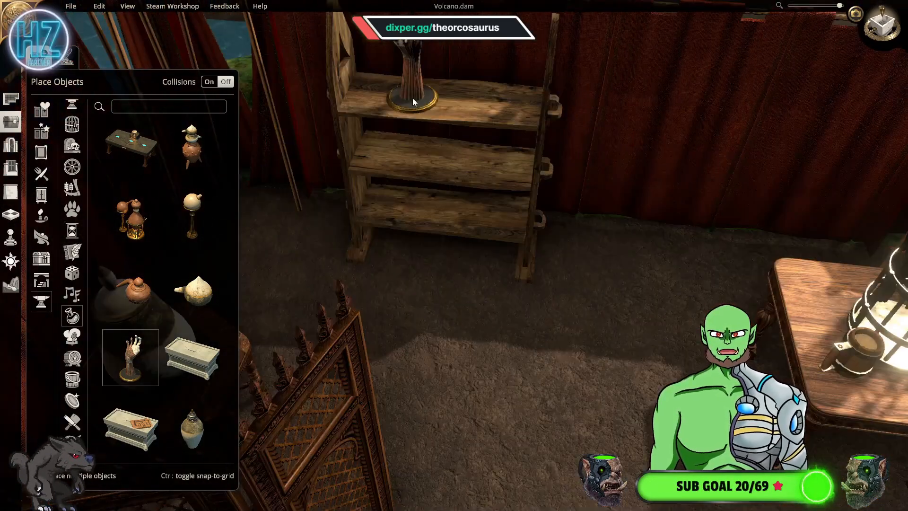
{"action": "scroll", "coordinate": [412, 98], "scroll_direction": "down", "scroll_amount": 6}
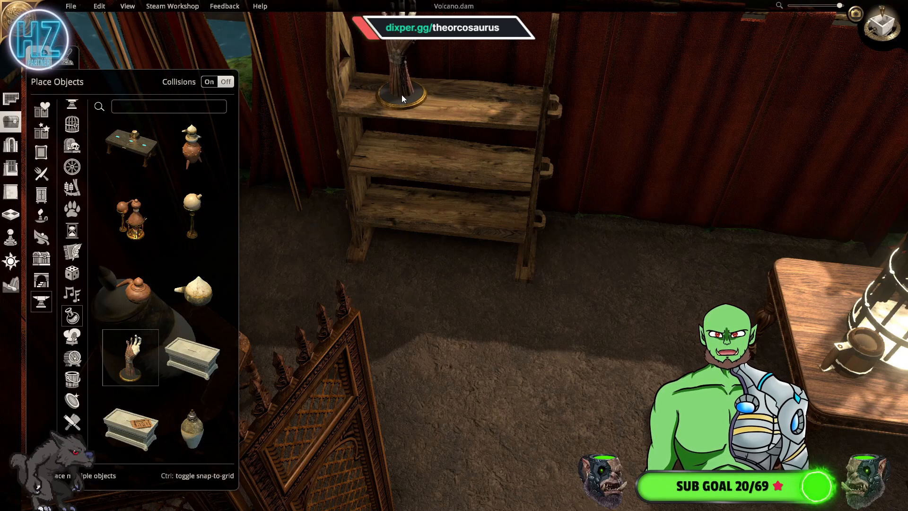
{"action": "left_click", "coordinate": [381, 90]}
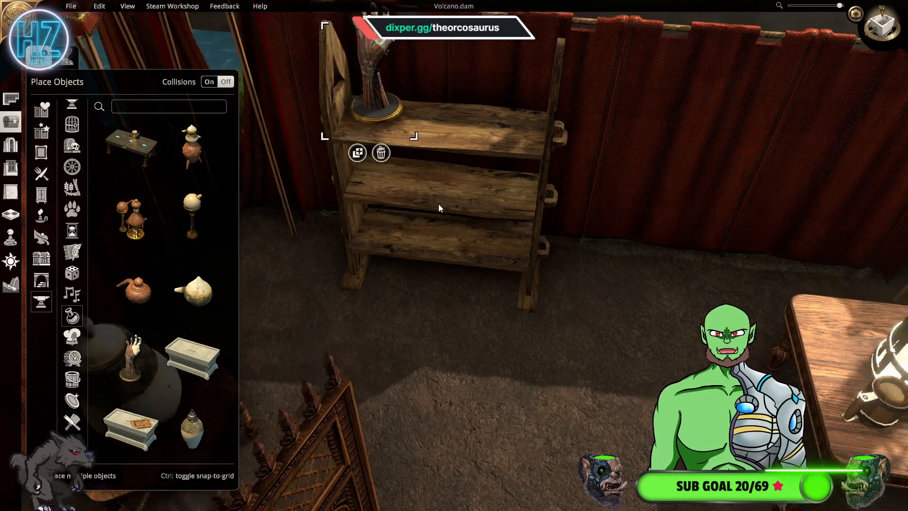
{"action": "key", "text": "w"}
{"action": "key", "text": "s"}
{"action": "key", "text": "w"}
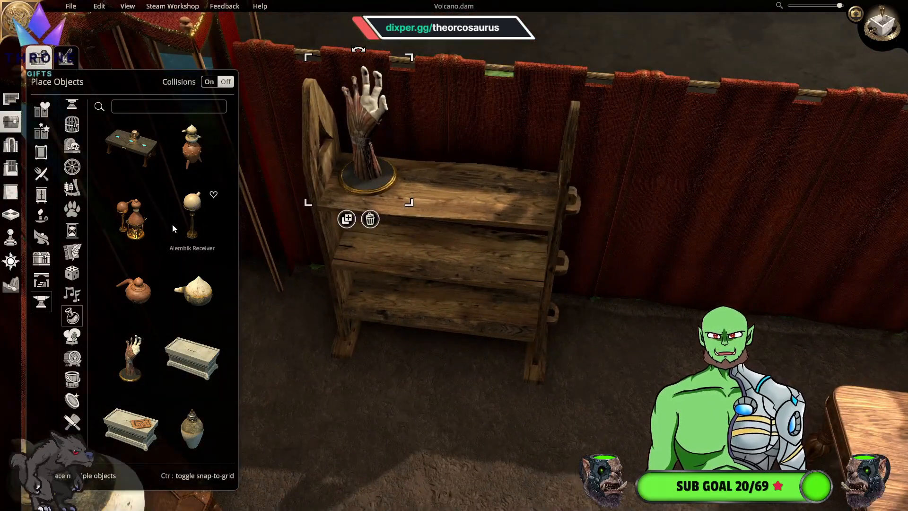
- Add the copper spouted pot beside the hand and scale down the glowing green flask on the bottom shelf
{"action": "left_click", "coordinate": [149, 282]}
{"action": "key", "text": "s"}
{"action": "left_click", "coordinate": [434, 90]}
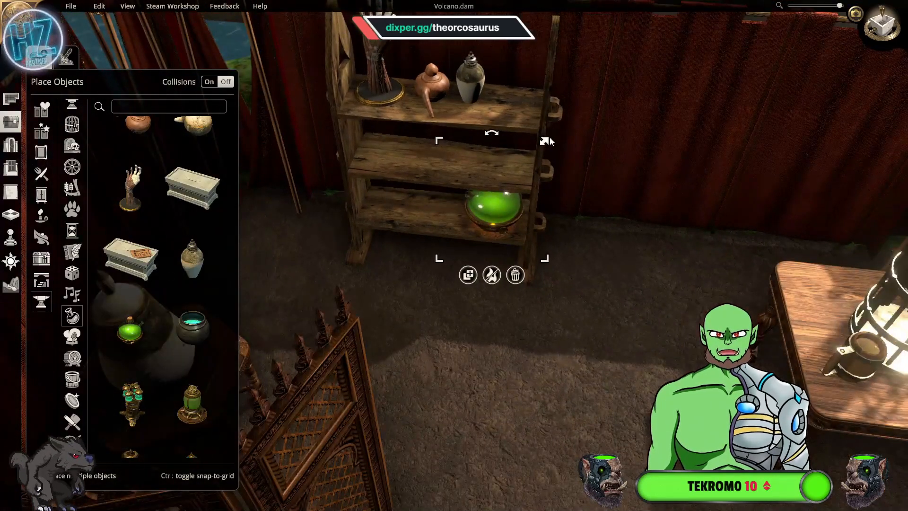
{"action": "left_click_drag", "start_coordinate": [545, 140], "coordinate": [527, 164]}
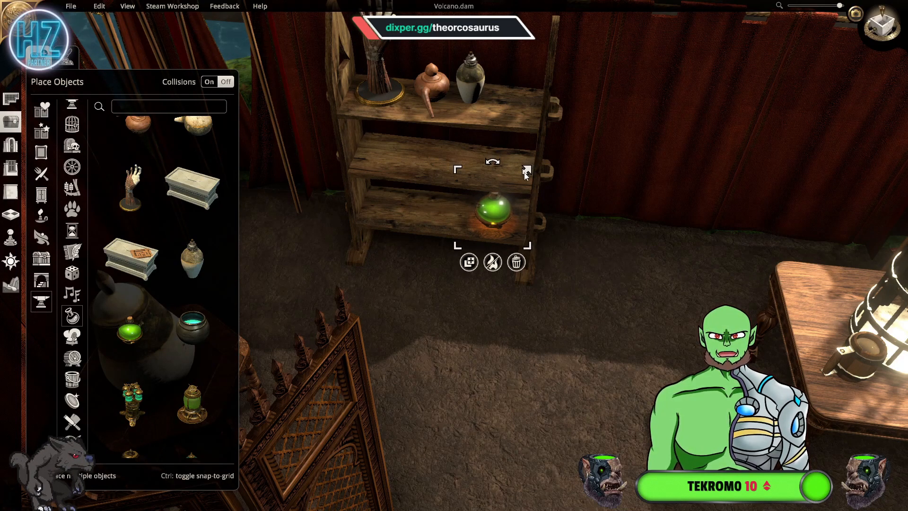
{"action": "left_click", "coordinate": [434, 340]}
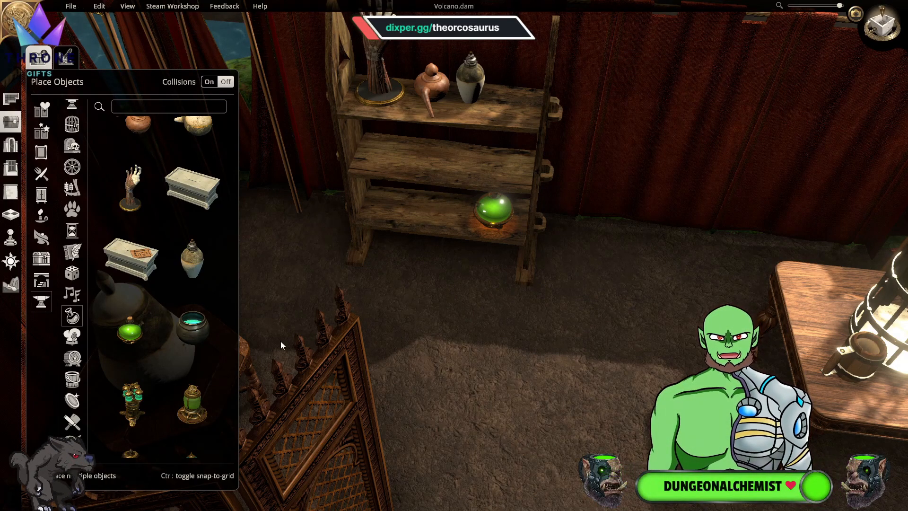
- Add the small wooden ingredient rack to the middle shelf and pick the inscribed tablet from the alchemist's tools
{"action": "scroll", "coordinate": [167, 345], "scroll_direction": "down", "scroll_amount": 3}
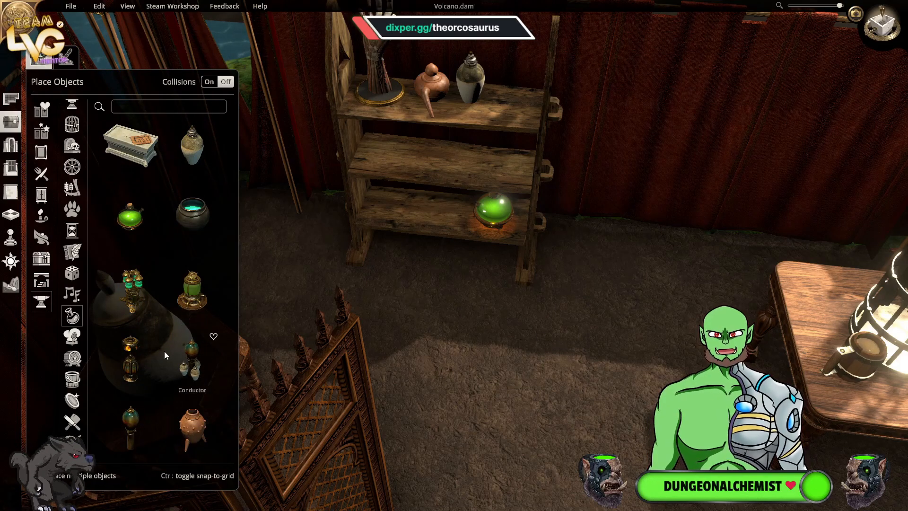
{"action": "scroll", "coordinate": [164, 364], "scroll_direction": "down", "scroll_amount": 4}
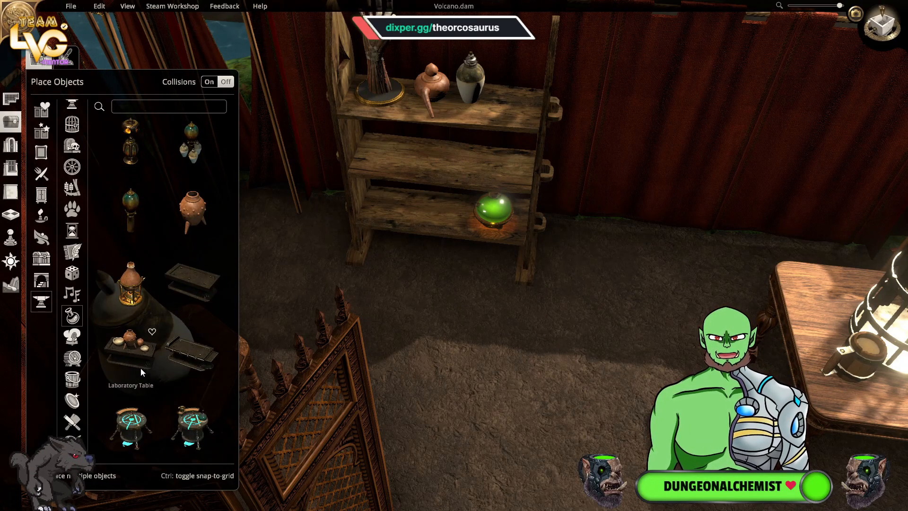
{"action": "scroll", "coordinate": [139, 373], "scroll_direction": "down", "scroll_amount": 4}
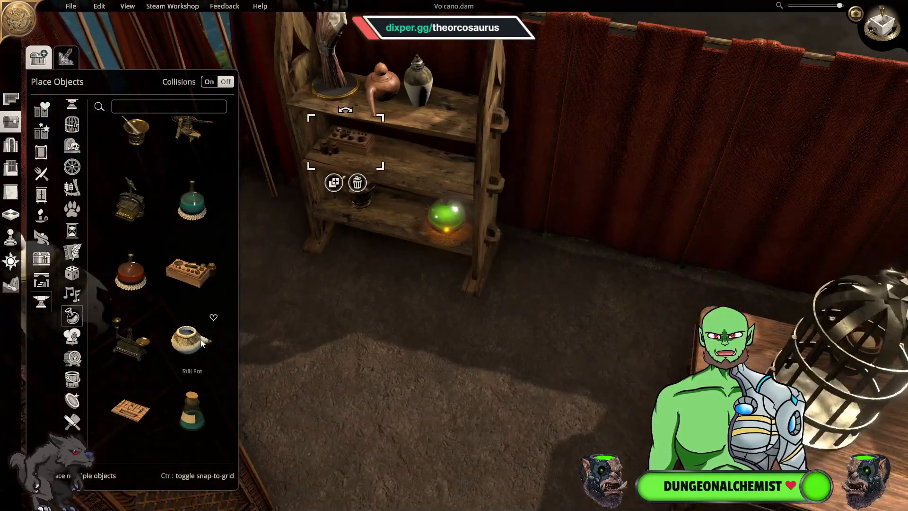
{"action": "left_click", "coordinate": [133, 410]}
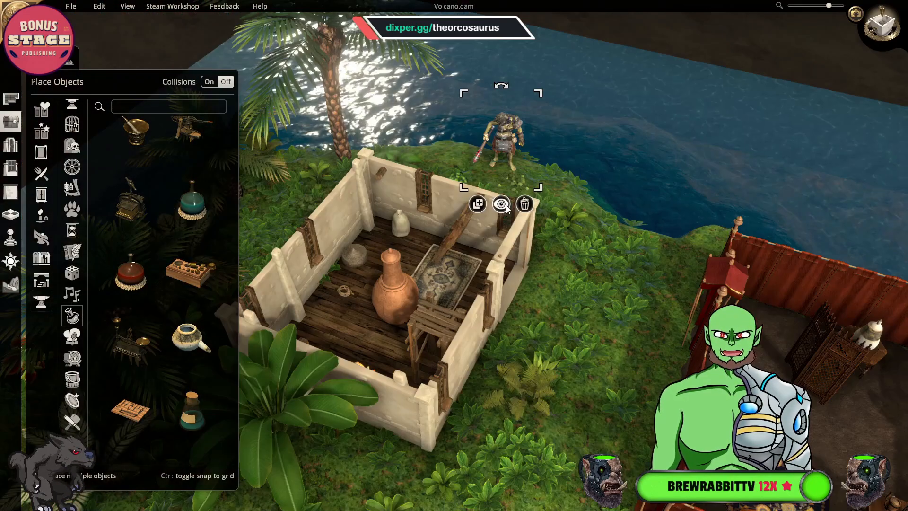
- Explore the map in first person from the armed miniature beside the hovel, examining the tent shop's furnished shelves, side table and the volcano outside
{"action": "left_click", "coordinate": [503, 204]}
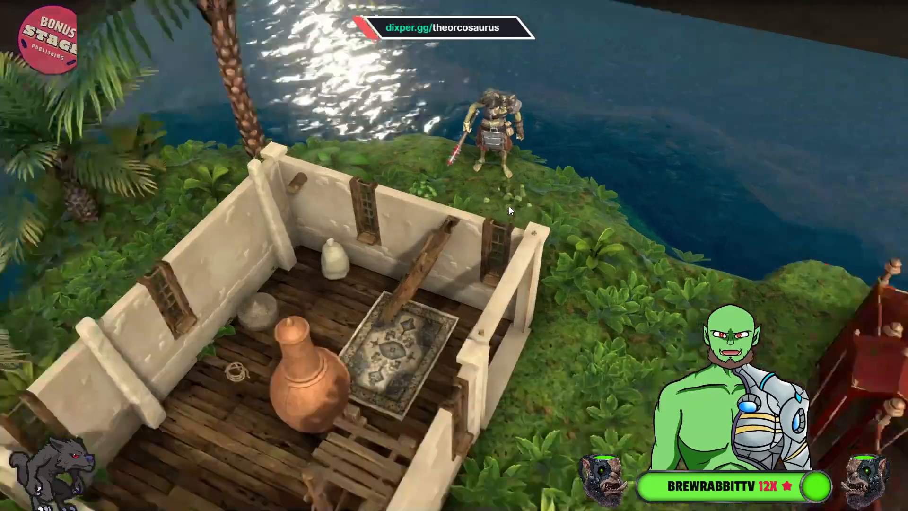
{"action": "key", "text": "w"}
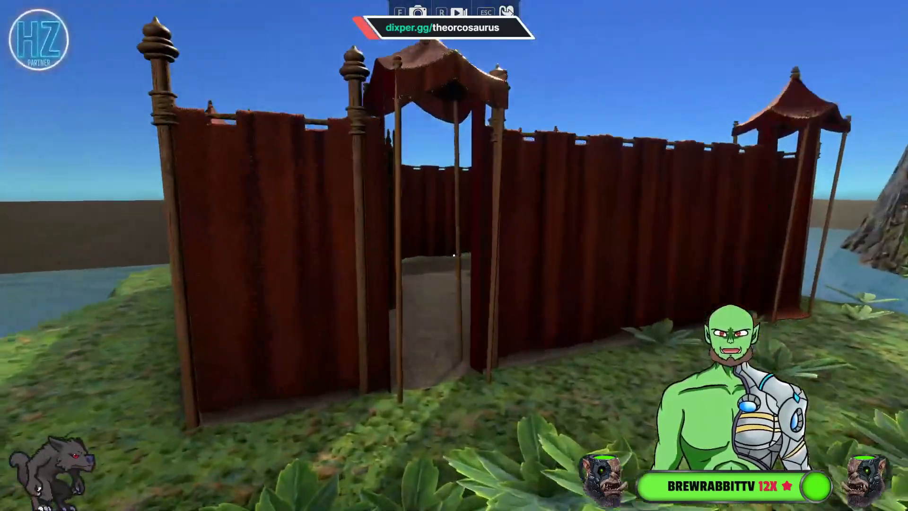
{"action": "key", "text": "w"}
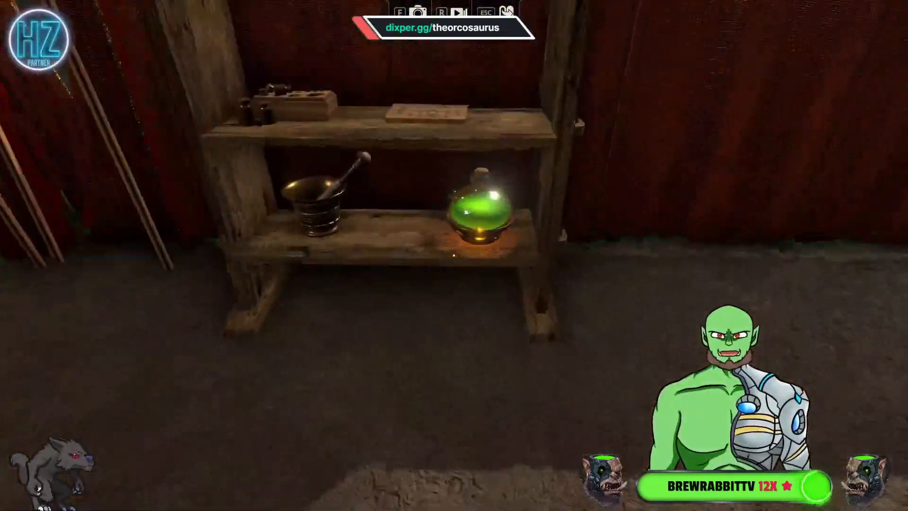
{"action": "key", "text": "w"}
{"action": "key", "text": "a"}
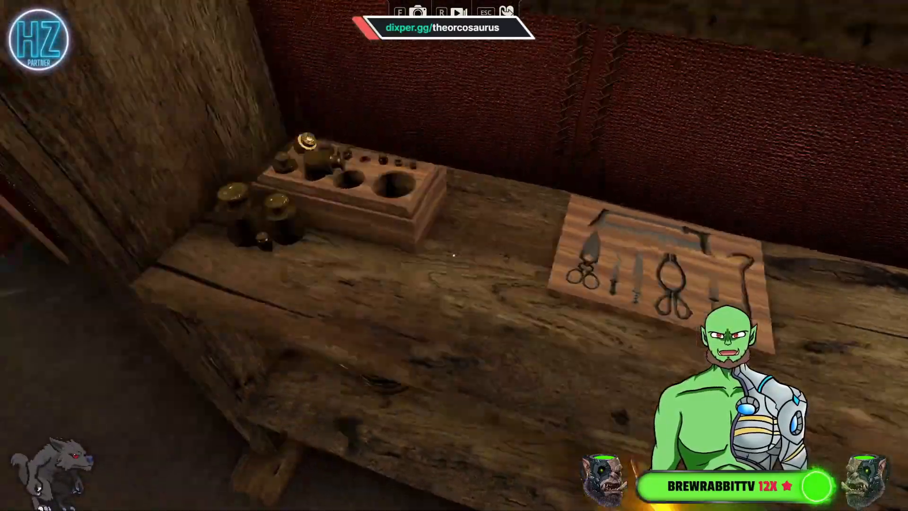
{"action": "key", "text": "w"}
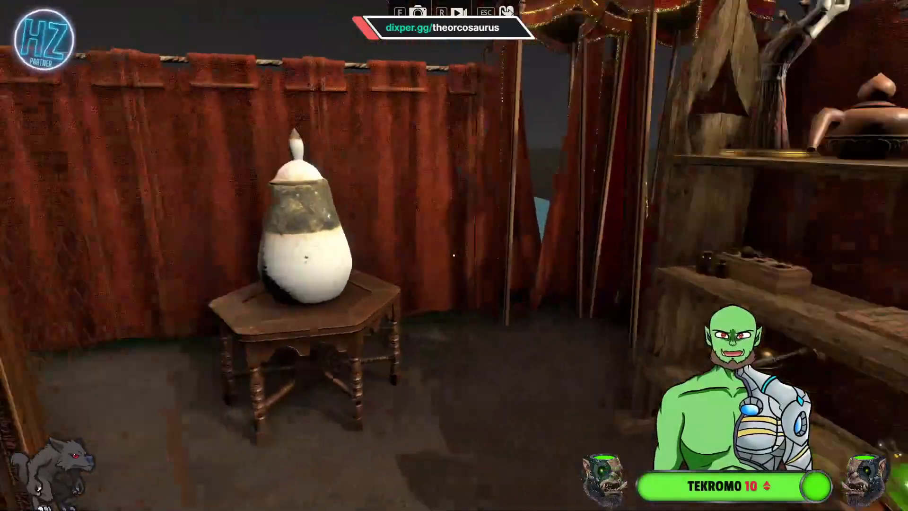
{"action": "key", "text": "w"}
{"action": "key", "text": "w"}
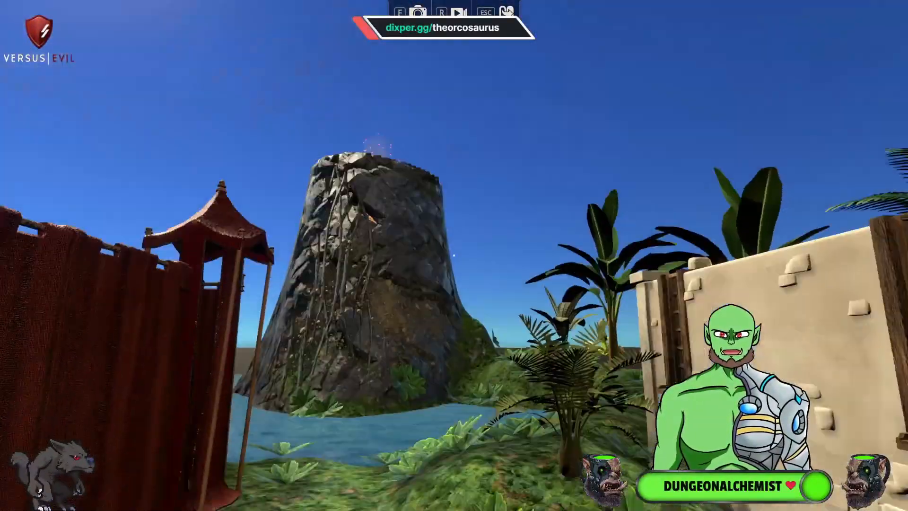
{"action": "key", "text": "Escape"}
- Save the finished volcano island map under its existing file name
{"action": "middle_click_drag", "start_coordinate": [118, 157], "coordinate": [96, 28]}
{"action": "scroll", "coordinate": [288, 107], "scroll_direction": "down", "scroll_amount": 5}
{"action": "left_click", "coordinate": [71, 6]}
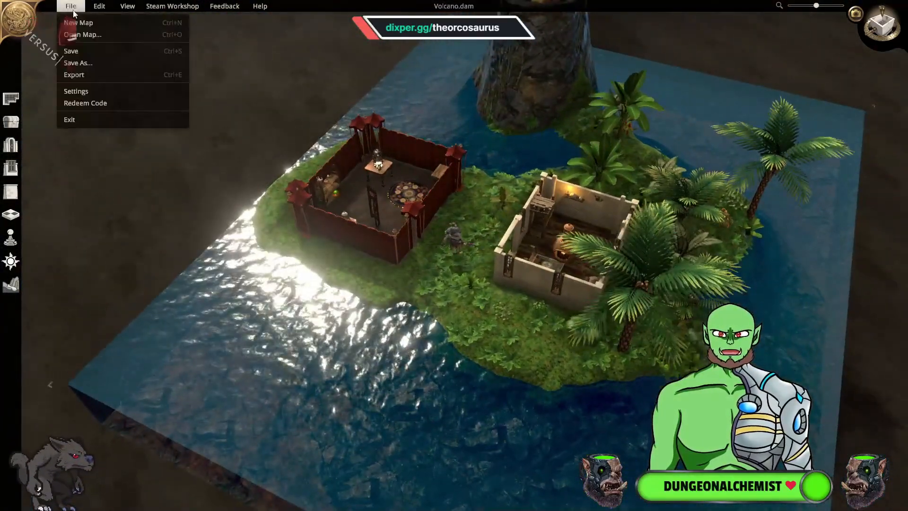
{"action": "left_click", "coordinate": [115, 52]}
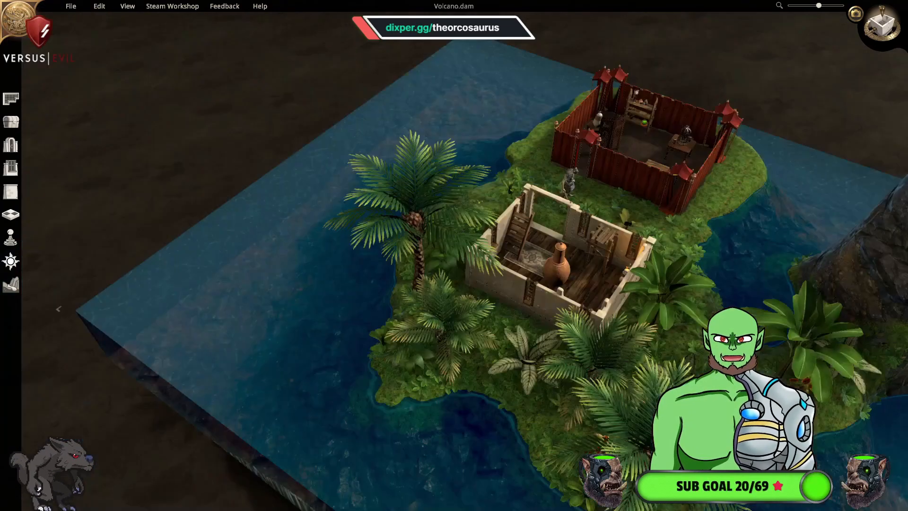
{"action": "middle_click_drag", "start_coordinate": [454, 255], "coordinate": [662, 199]}
{"action": "scroll", "coordinate": [454, 255], "scroll_direction": "up", "scroll_amount": 3}
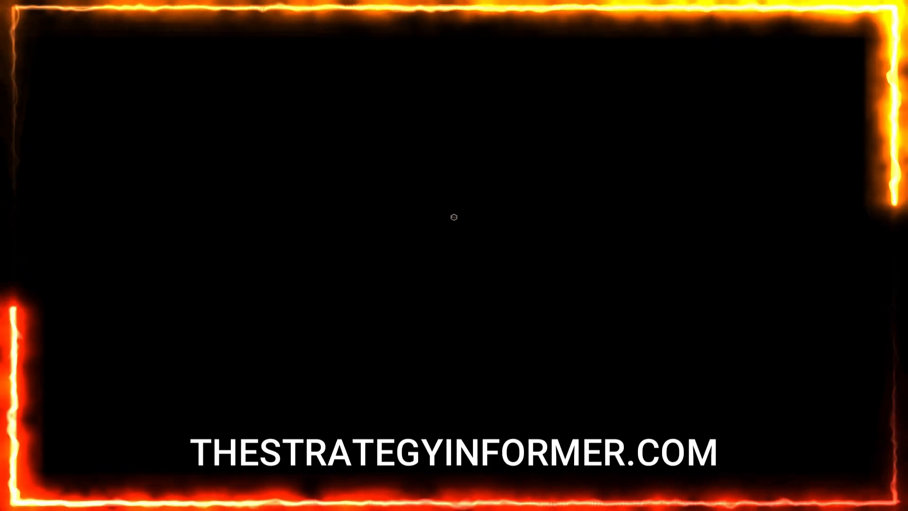